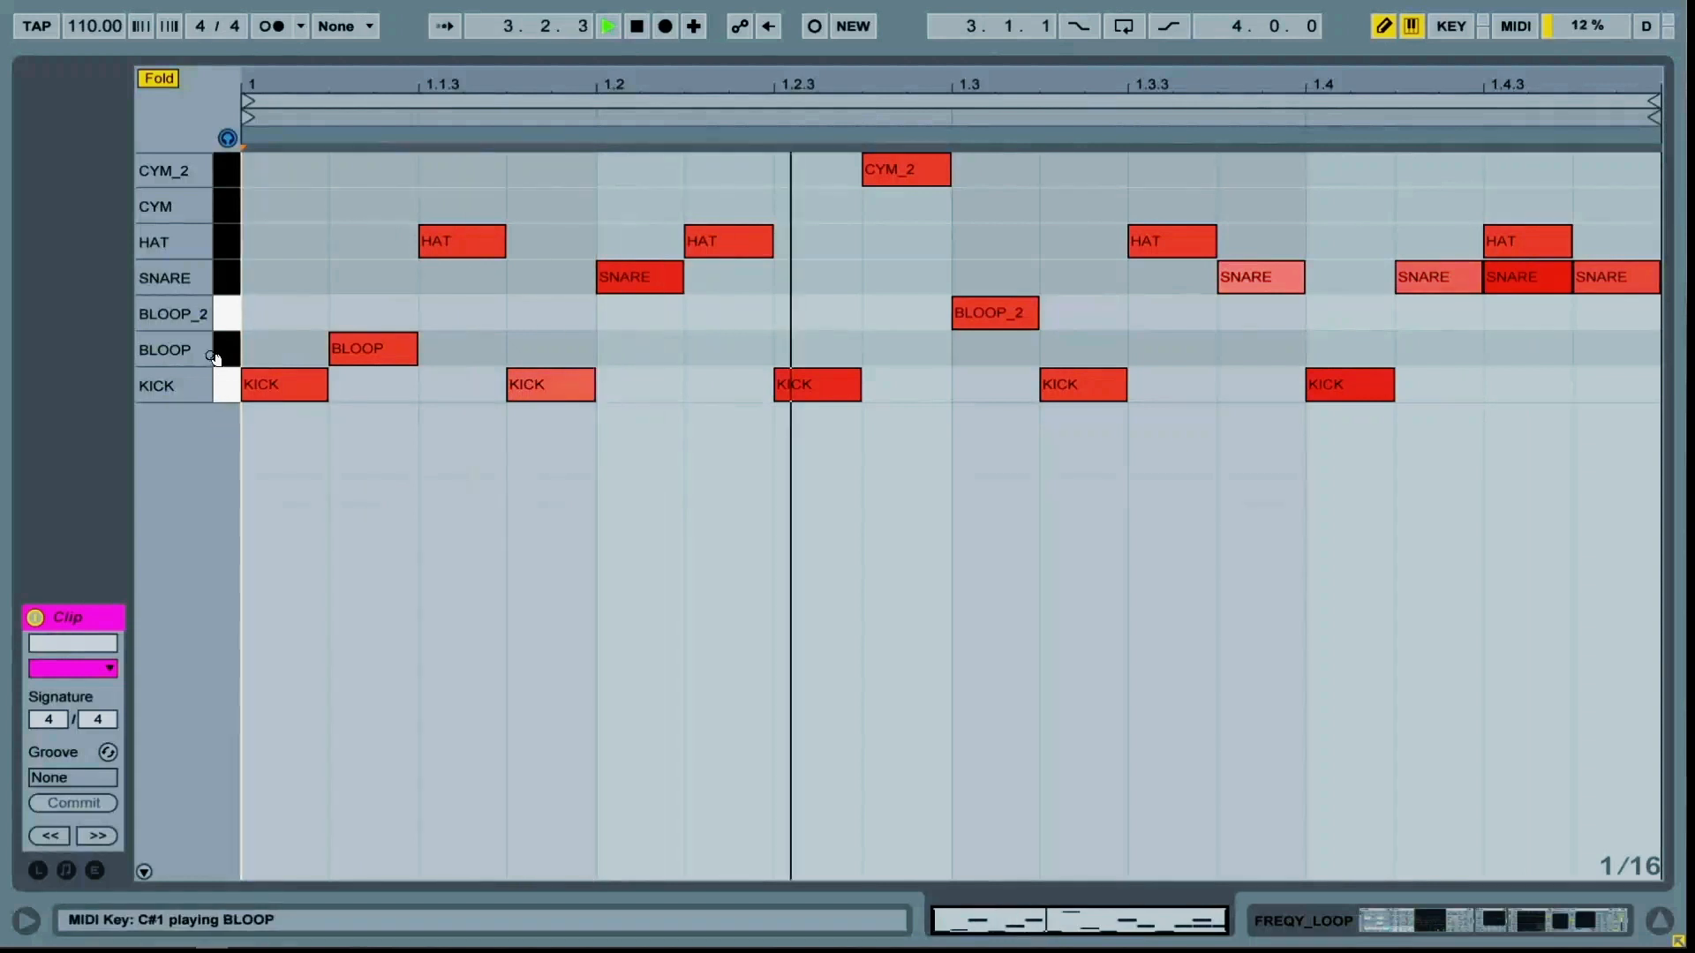
Set the project tempo to 140 BPM and stop playback
click(121, 35)
text(140)
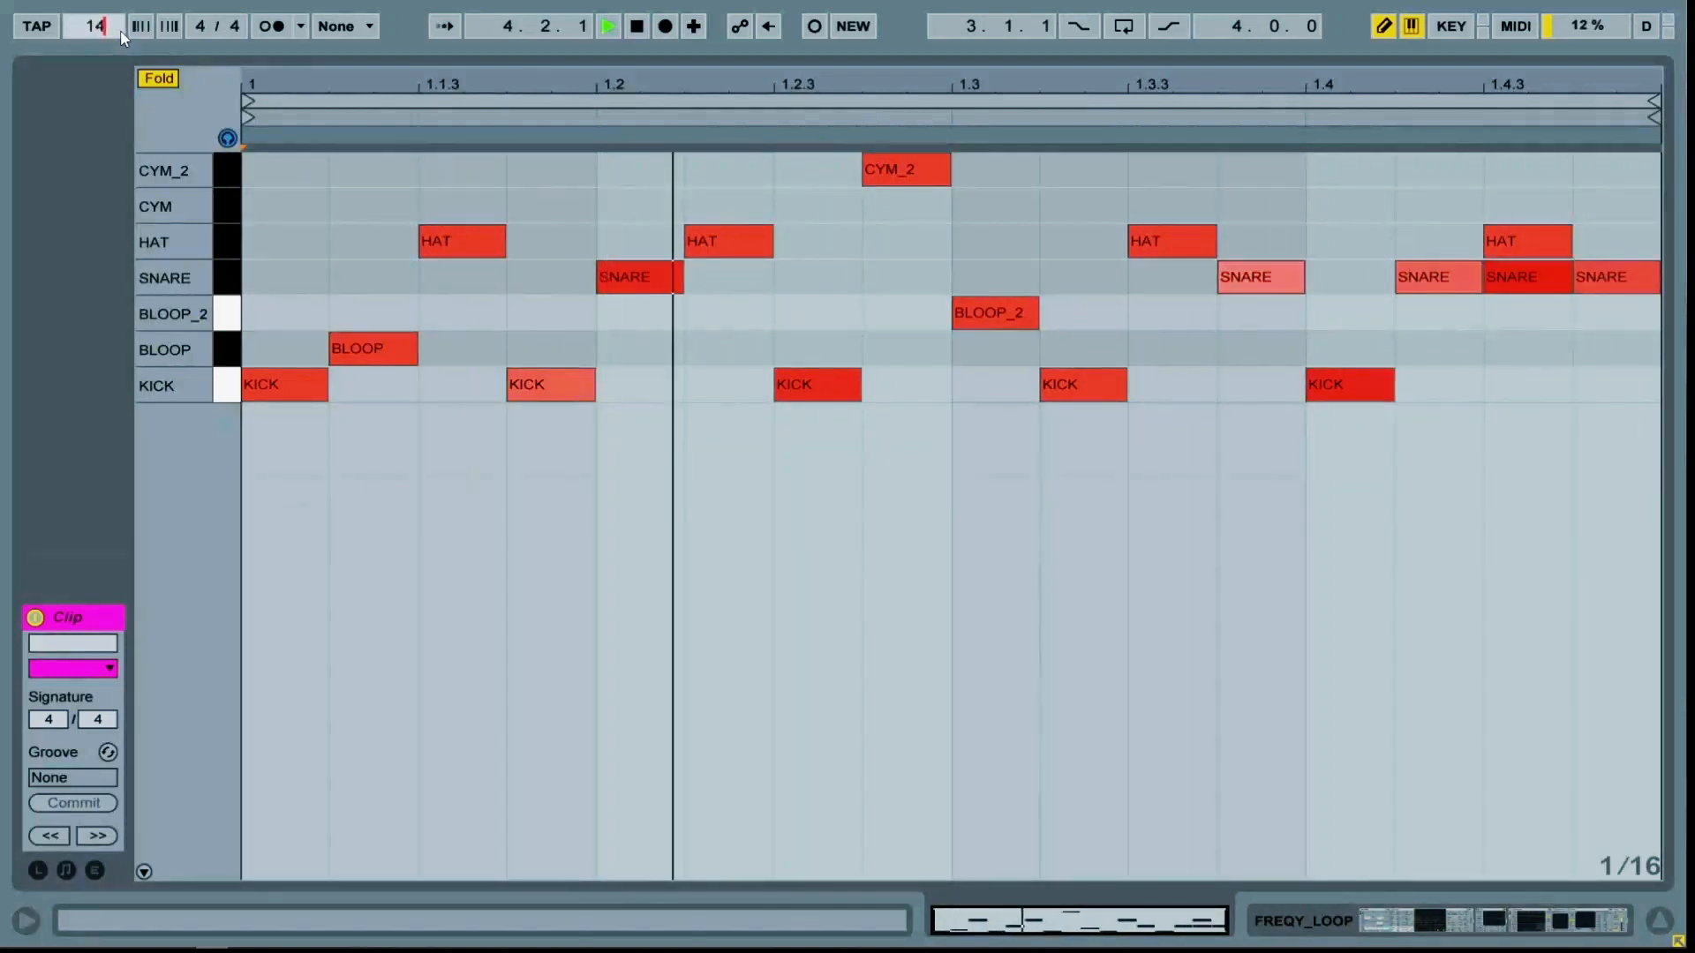
key(Return)
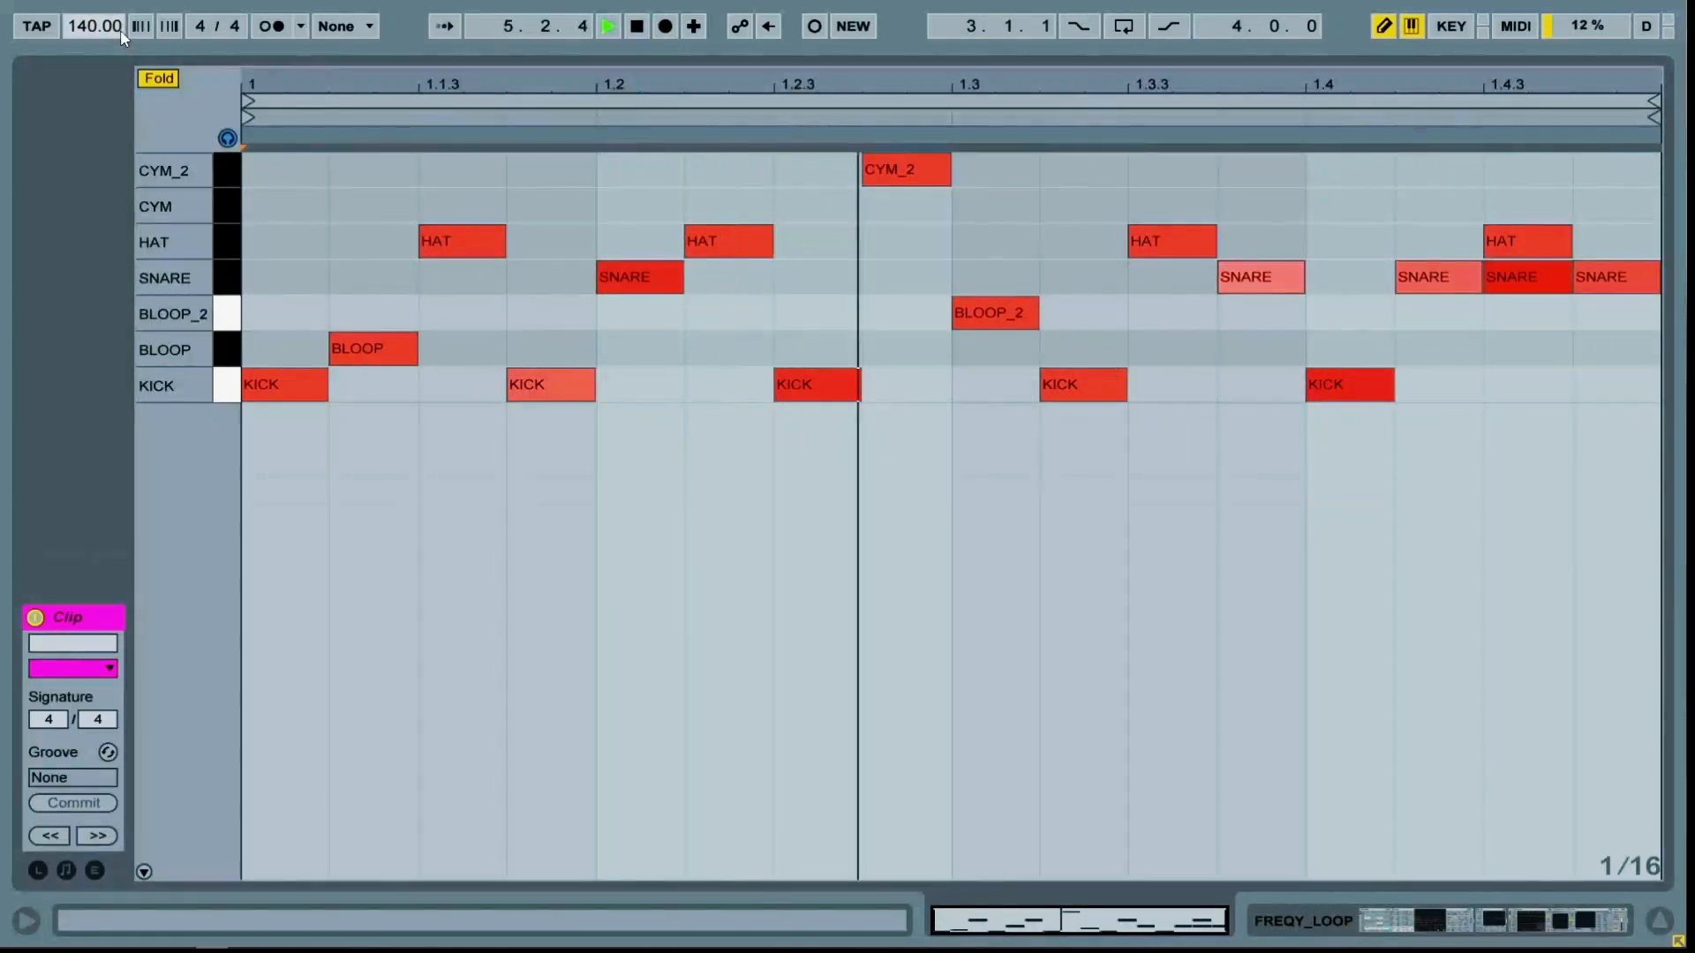
key(space)
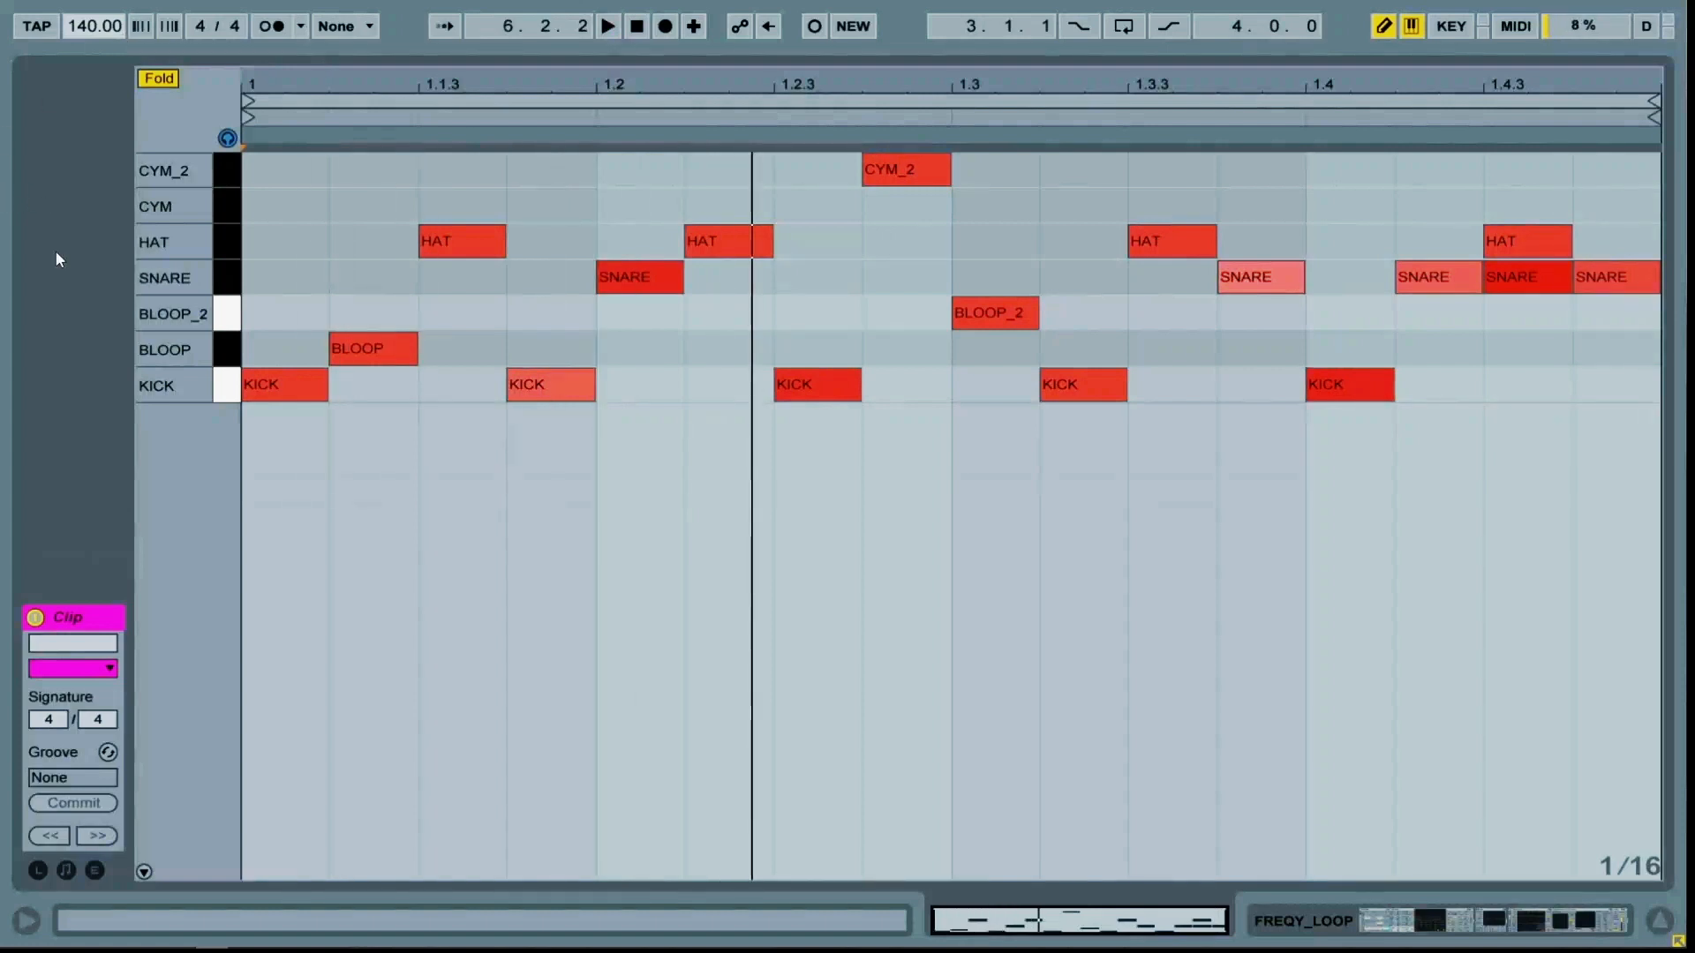
Audition the drum rack sounds KICK through CYM_2 and a processed loop clip by triggering them
click(234, 393)
click(234, 349)
click(231, 314)
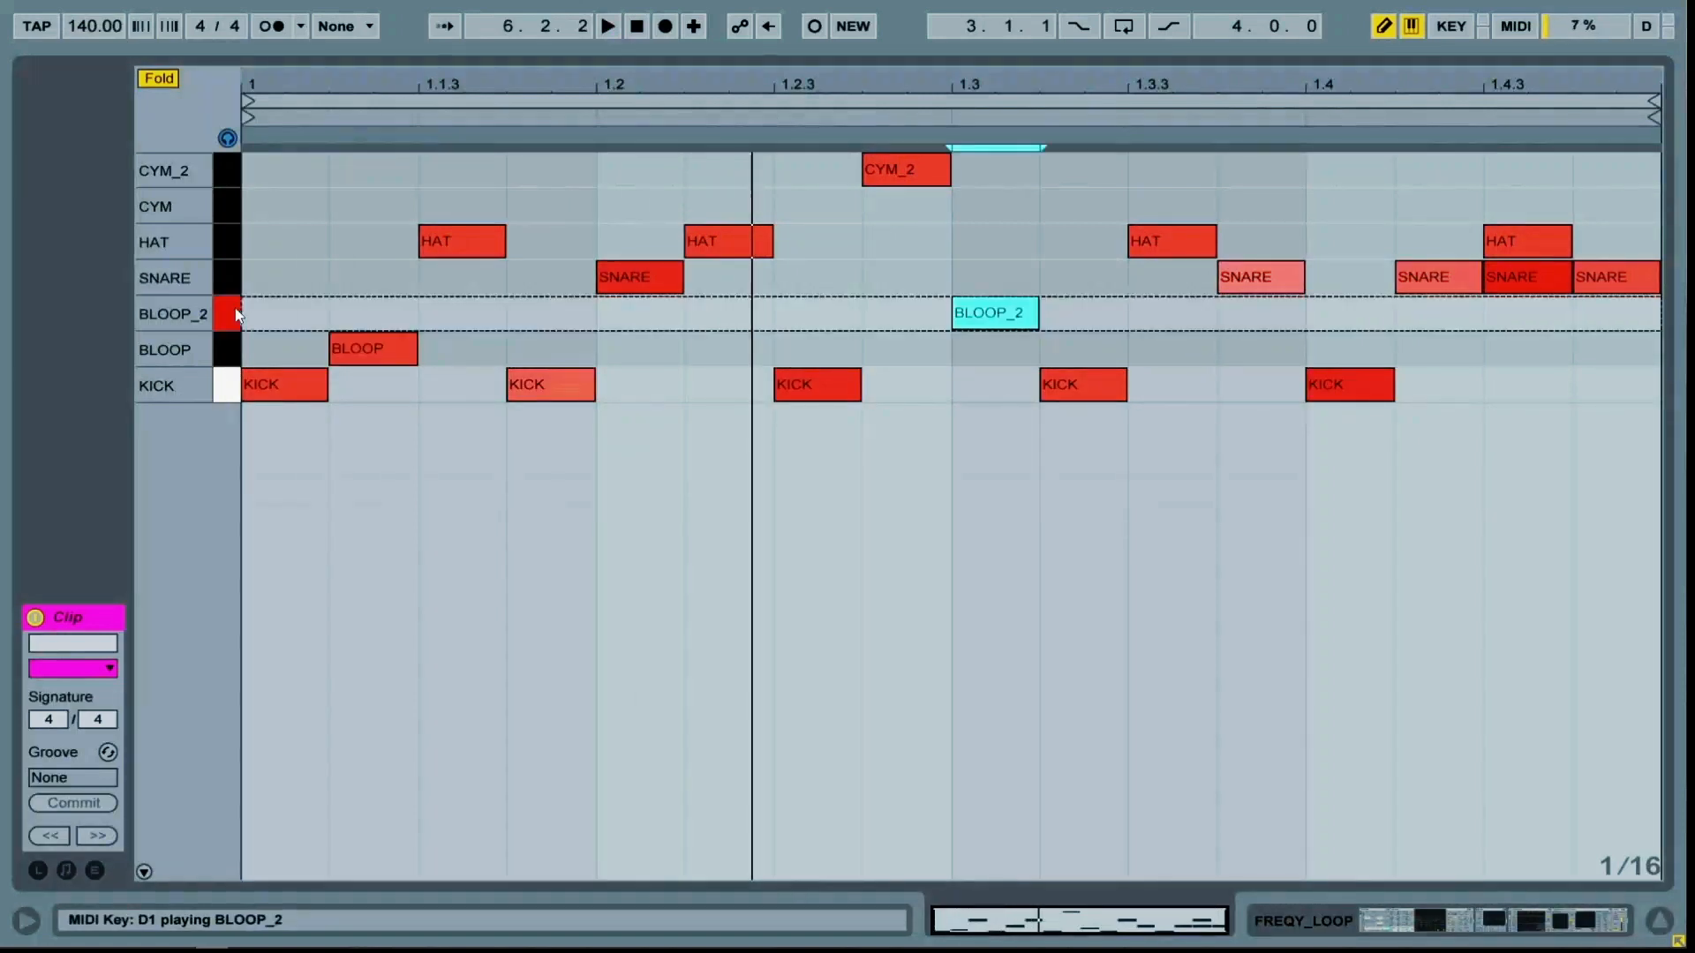
click(230, 275)
click(228, 250)
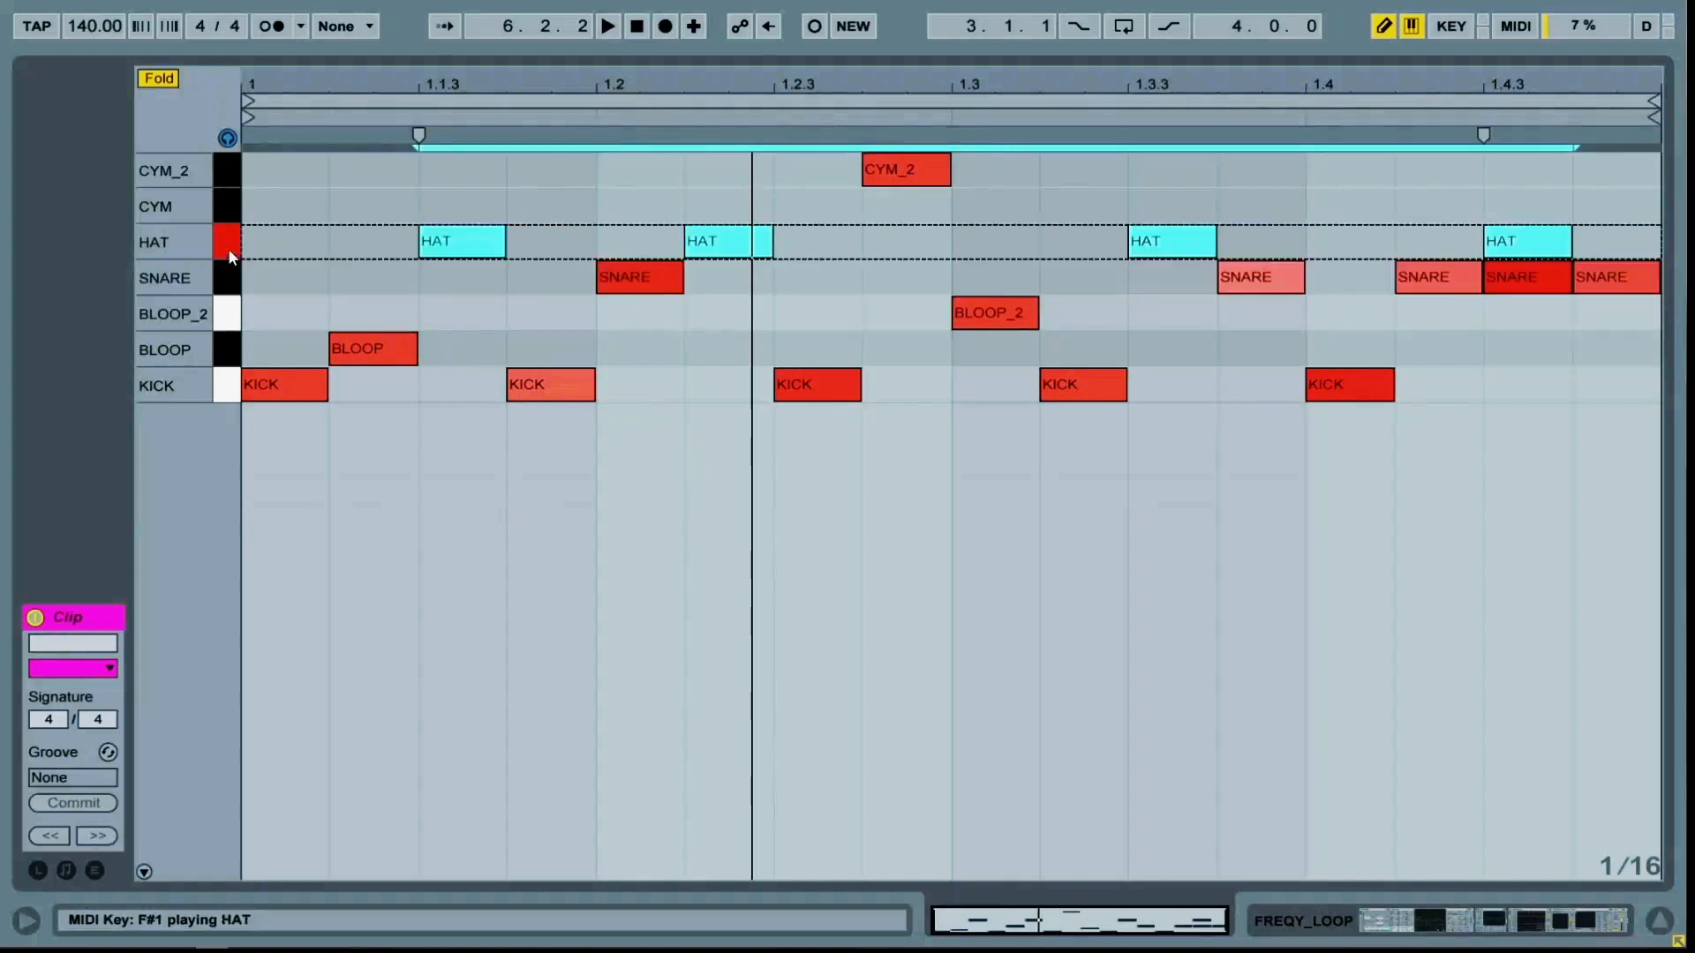
click(220, 203)
click(225, 171)
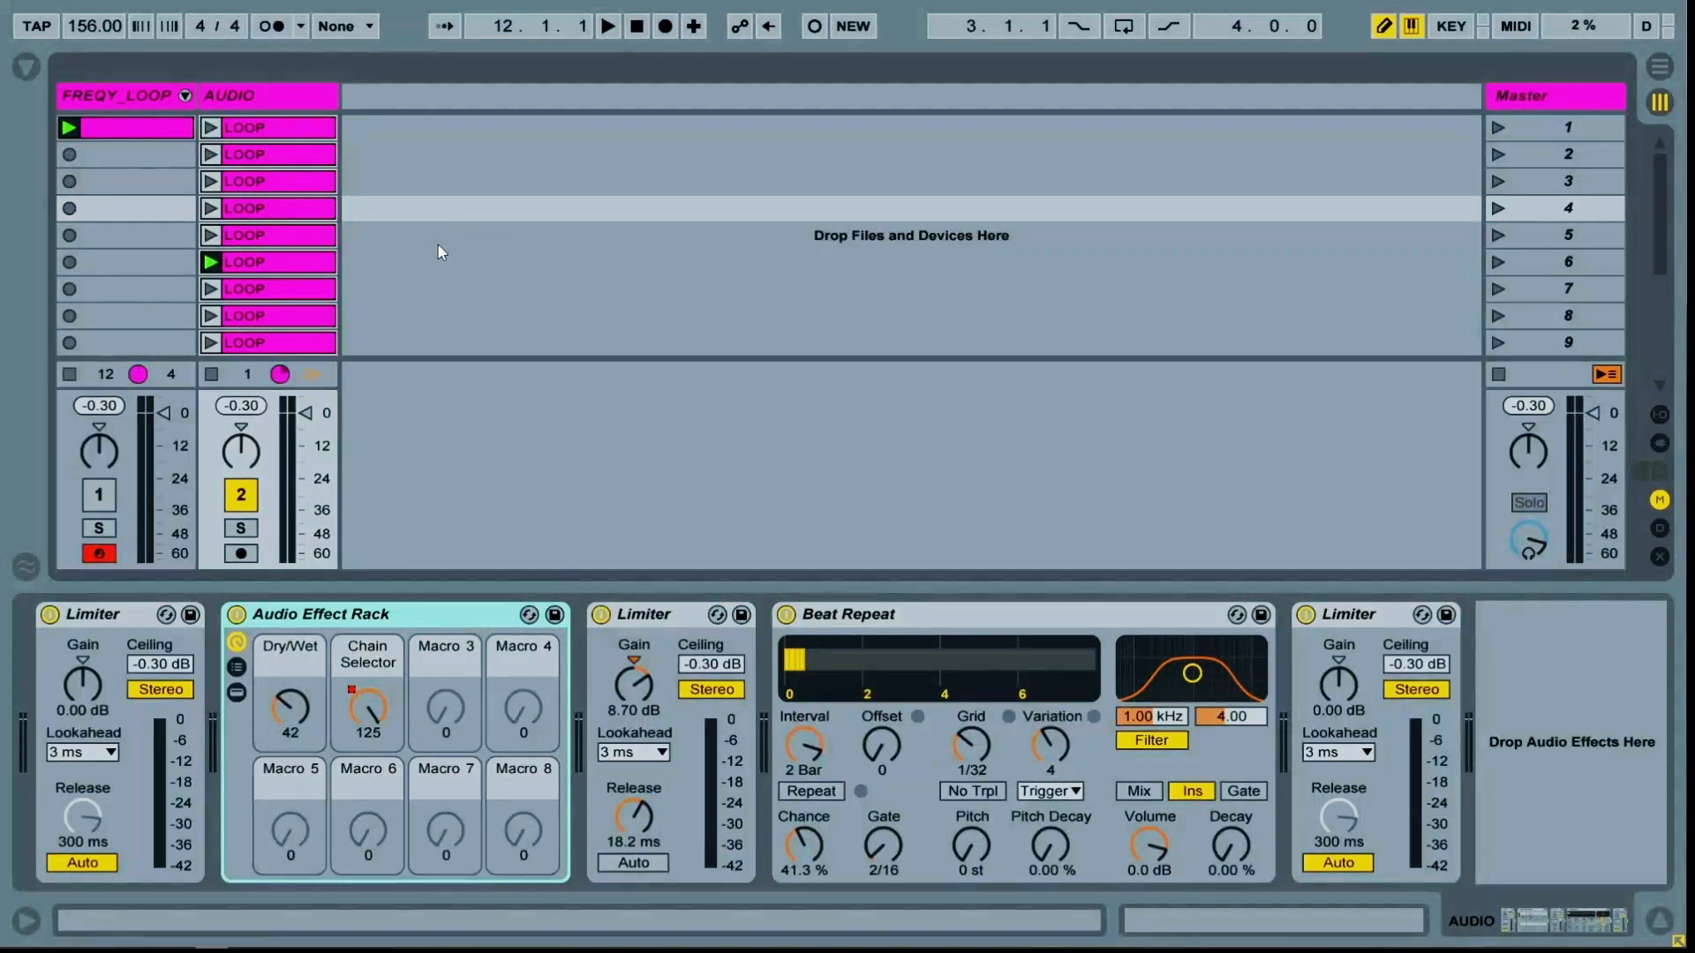
click(211, 262)
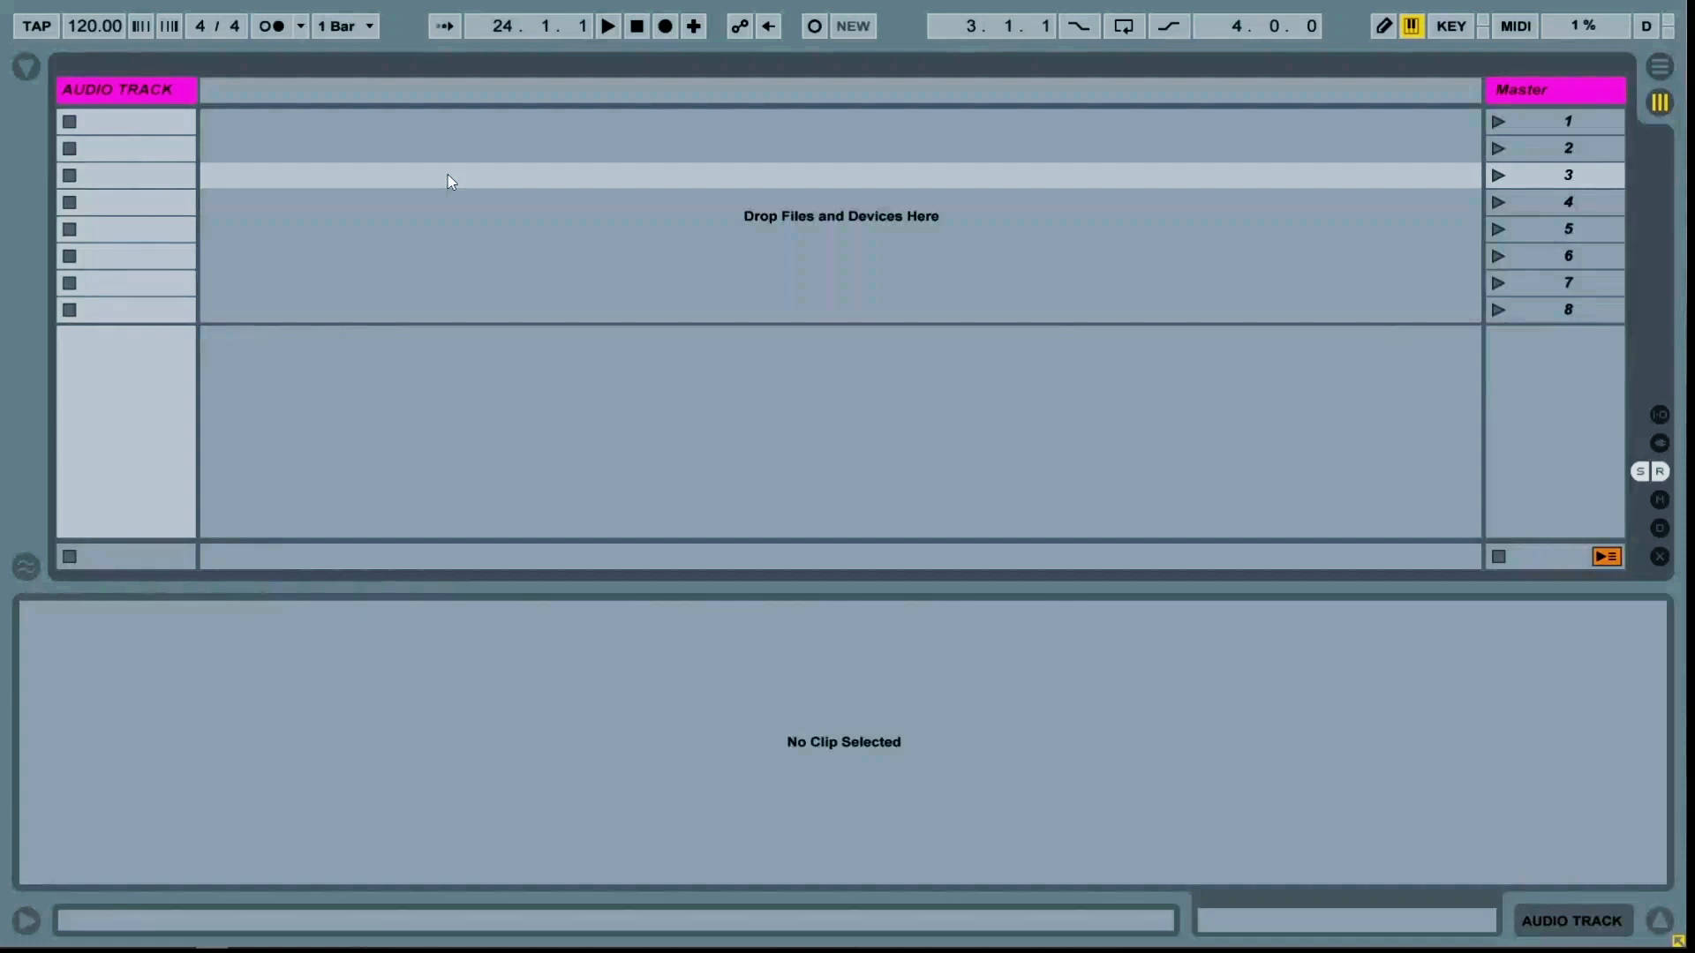
Load Freeze FREQY_LOOP.wav from the browser into the audio track's first clip slot, then hide the browser
click(26, 67)
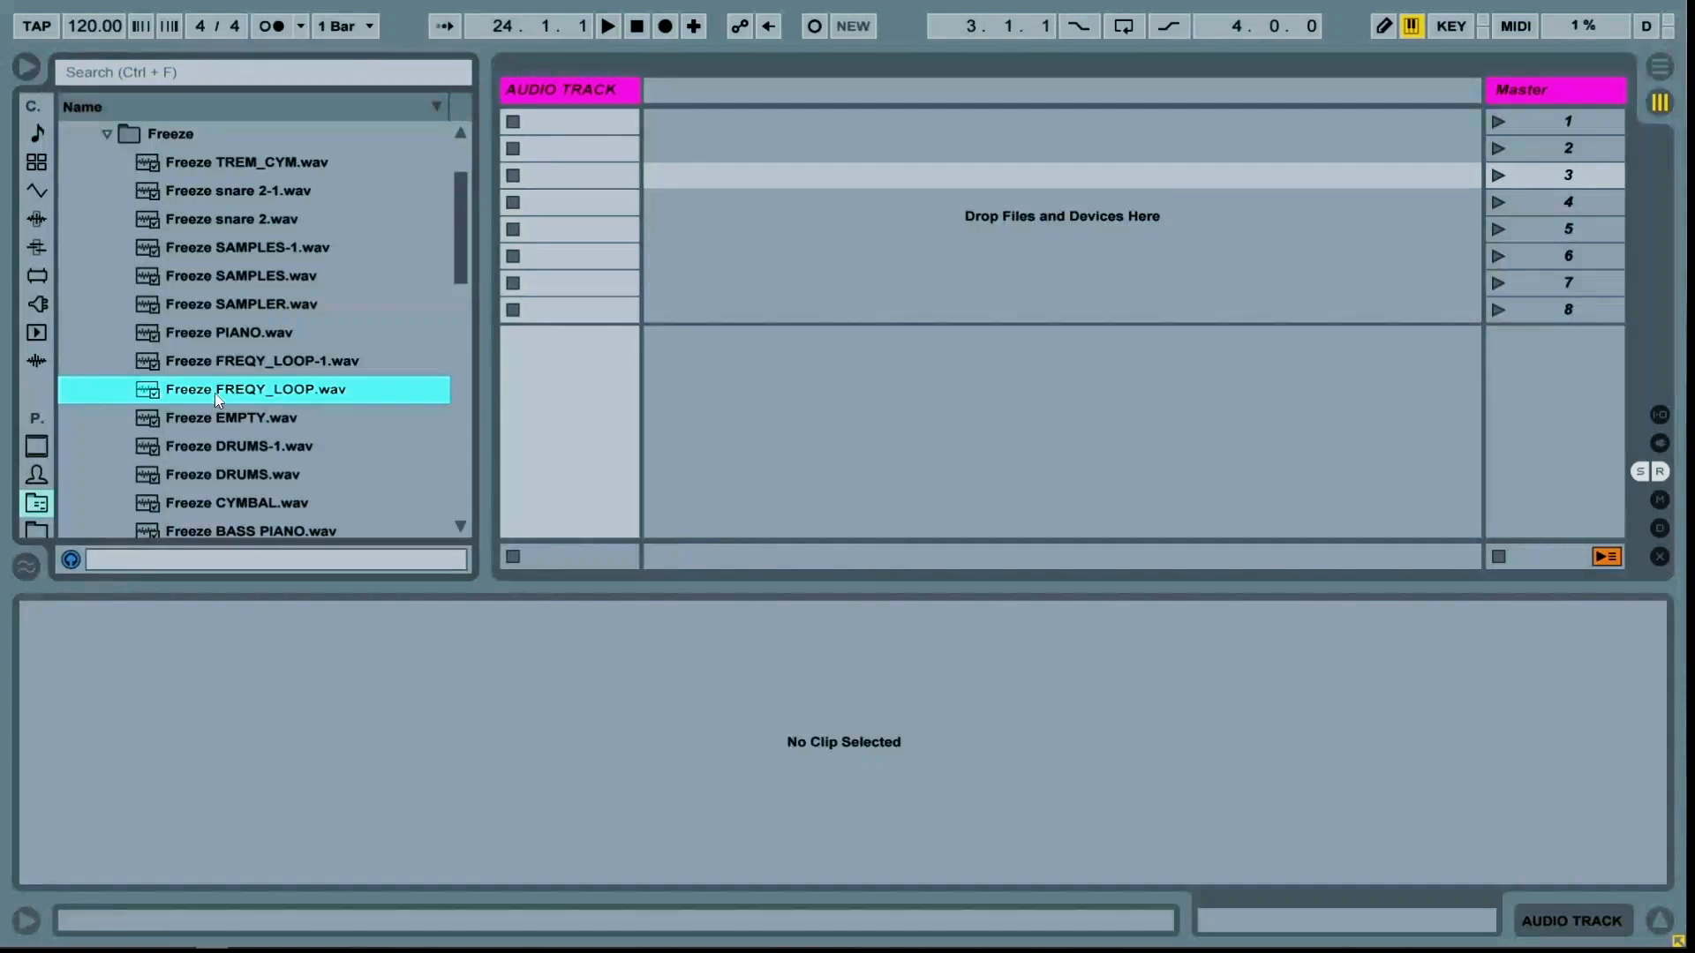
drag(218, 400, 543, 126)
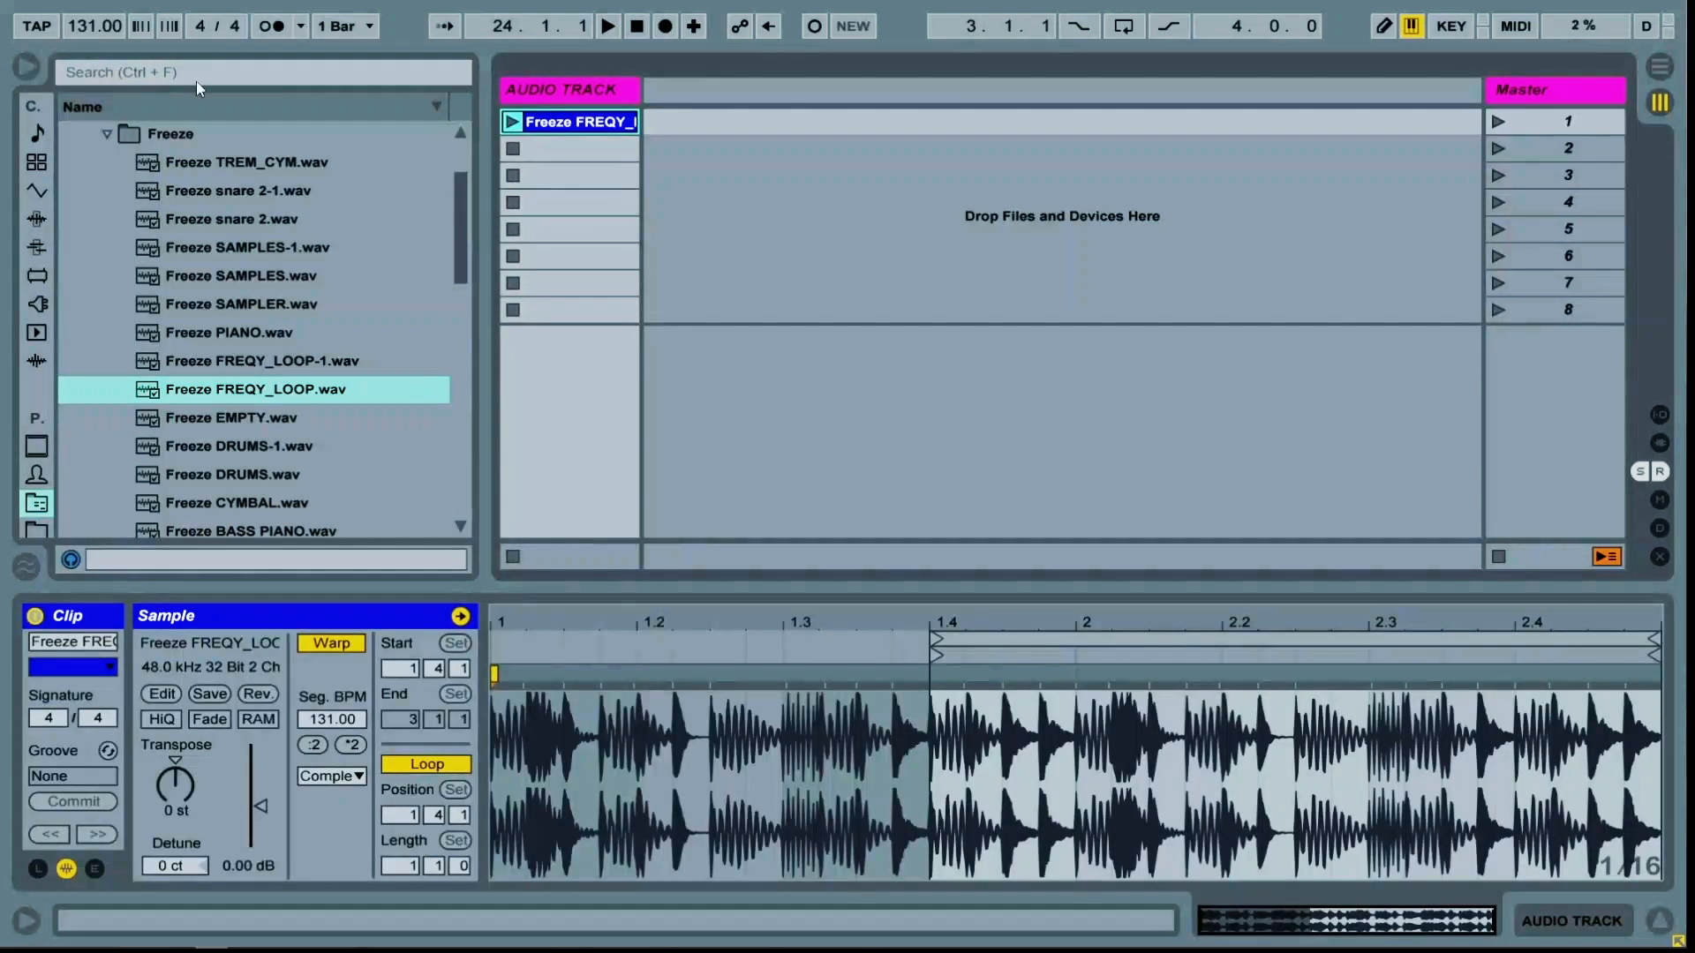
click(27, 66)
Color the new clip magenta and rename it LOOP
right_click(129, 121)
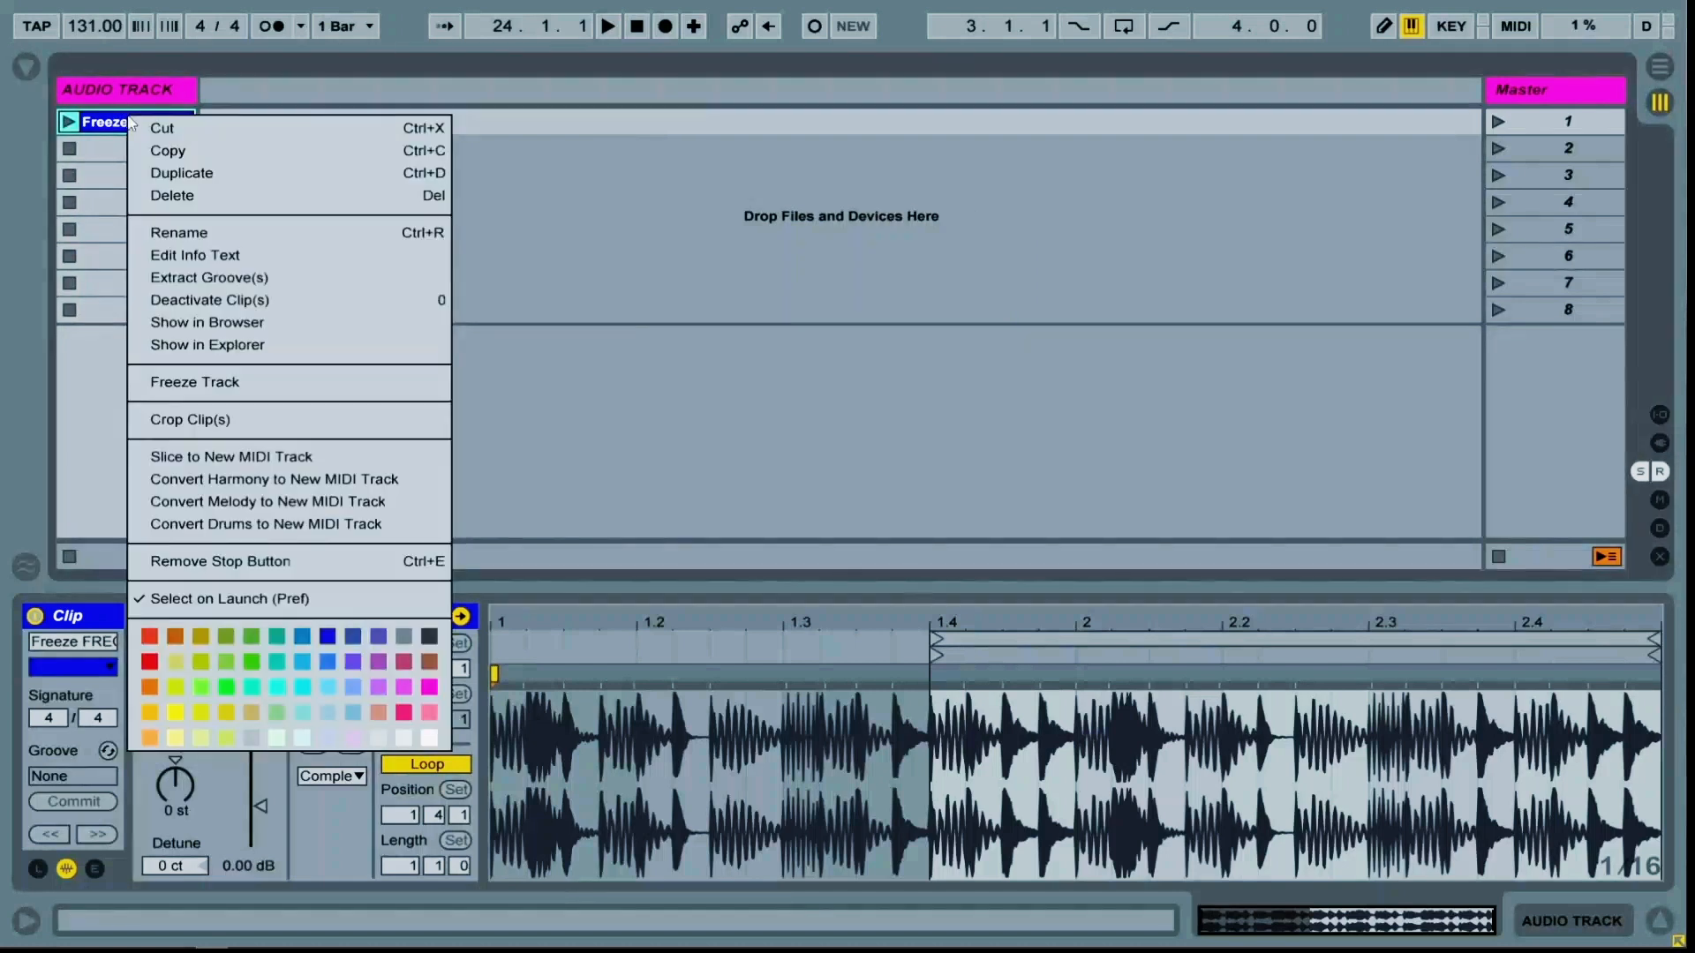
click(429, 687)
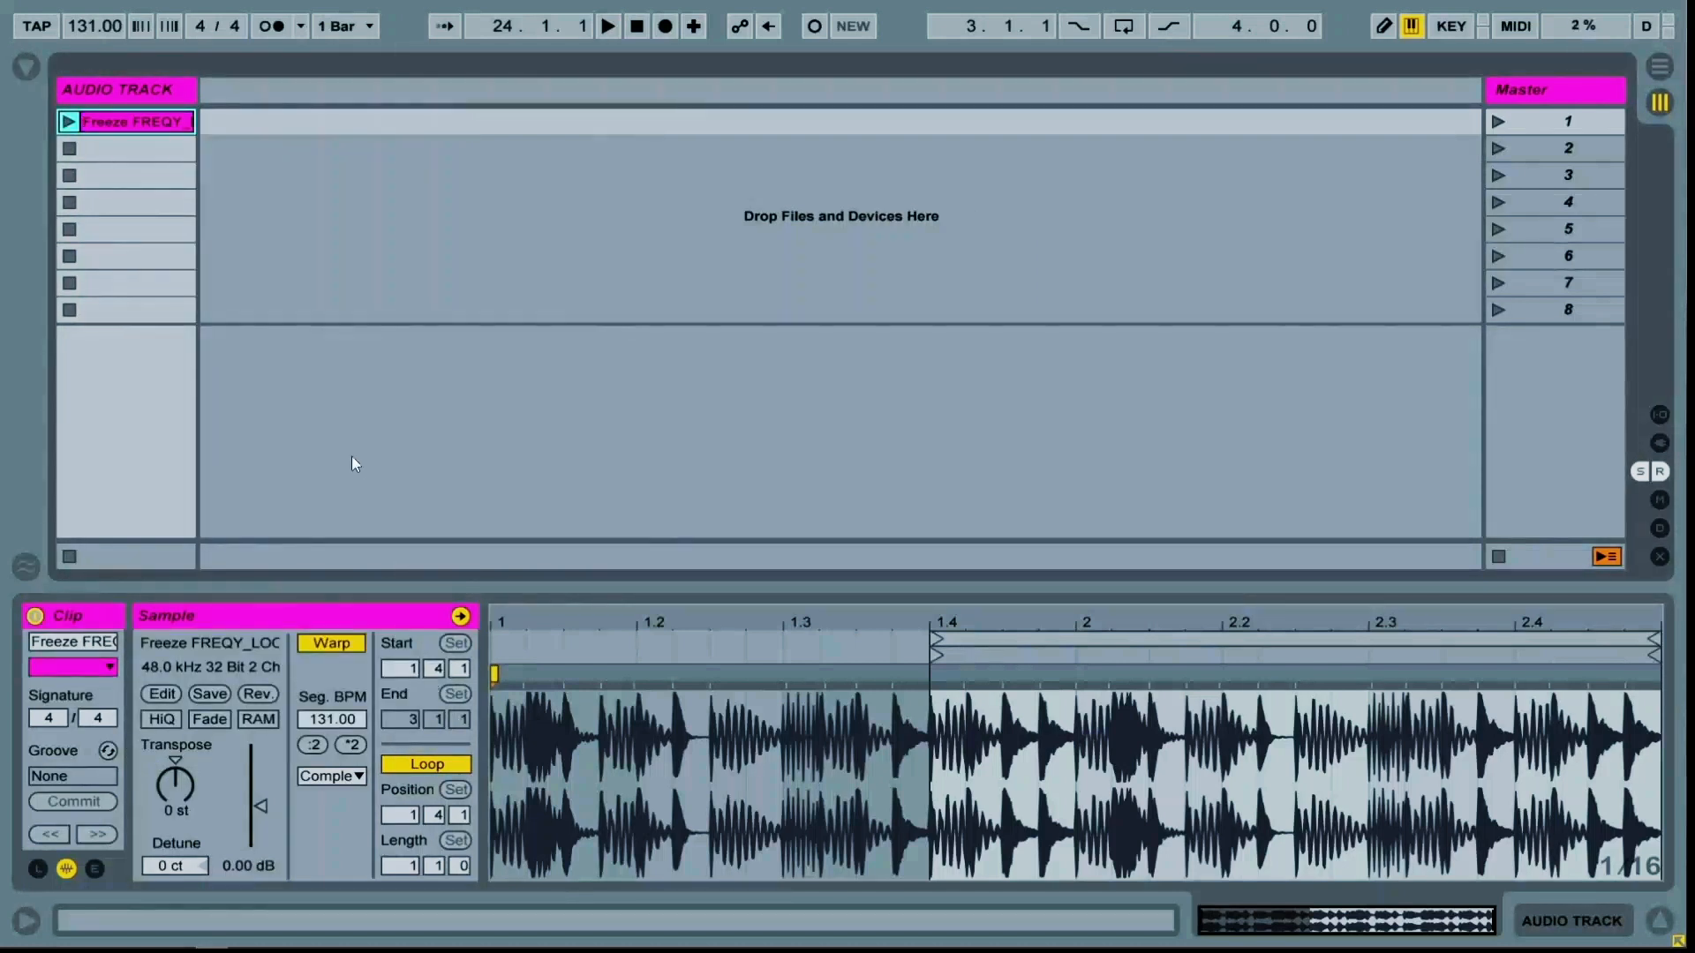
key(ctrl+r)
text(LOOP)
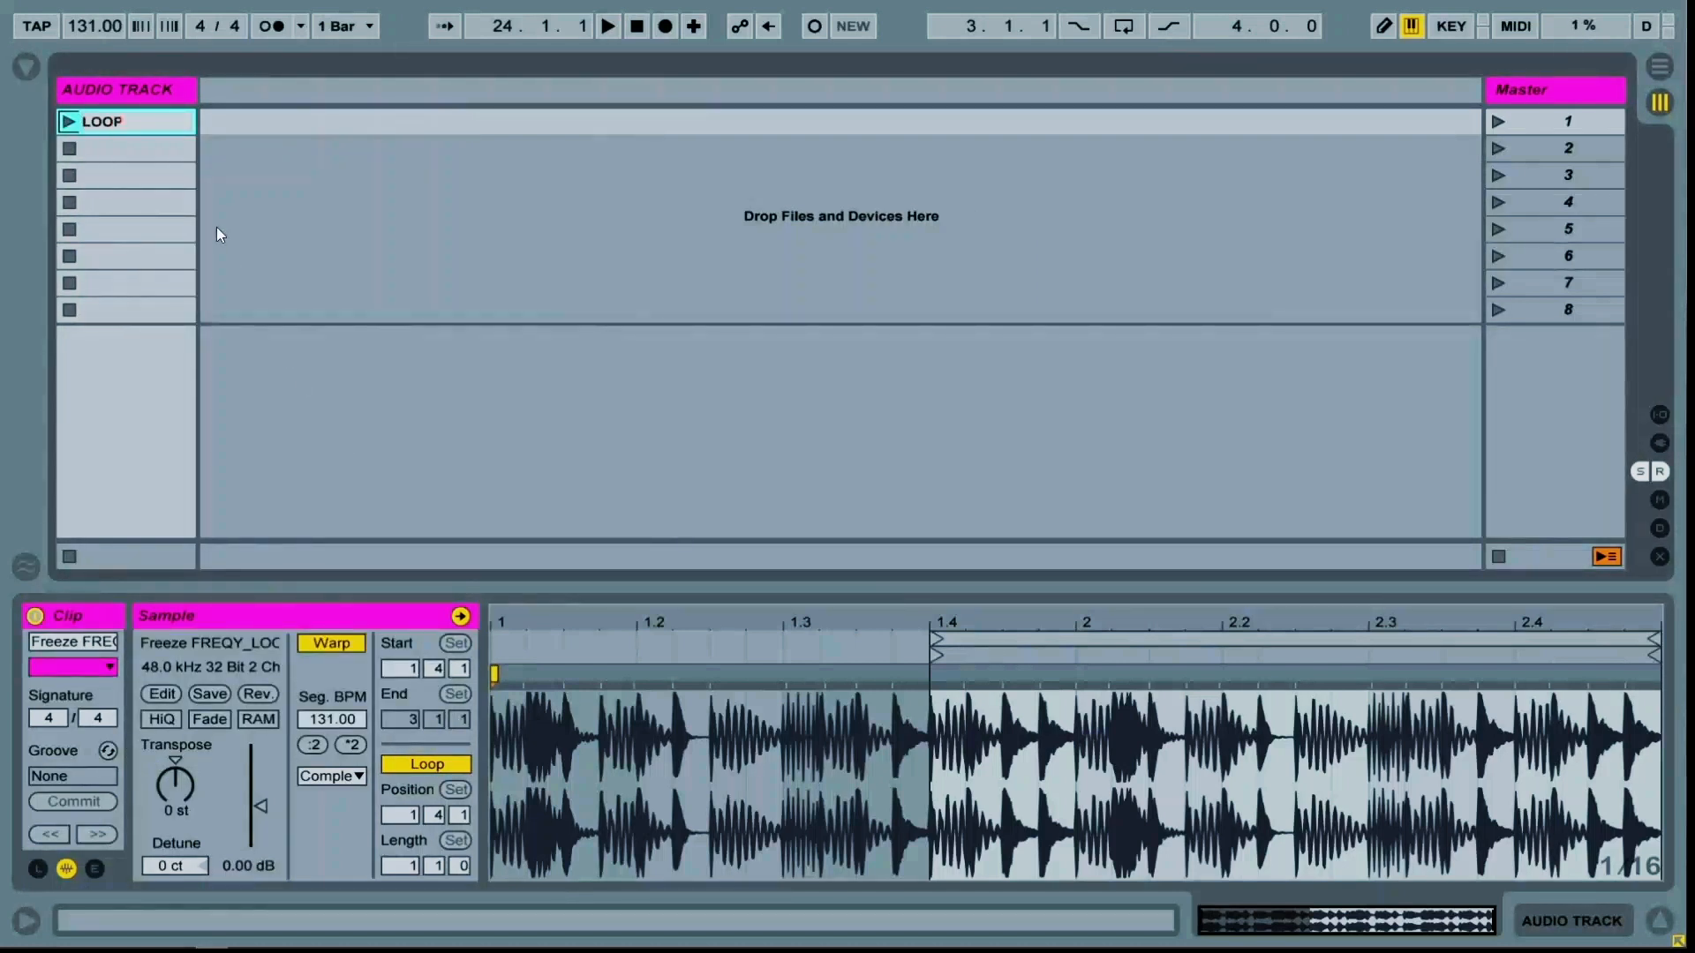
key(Return)
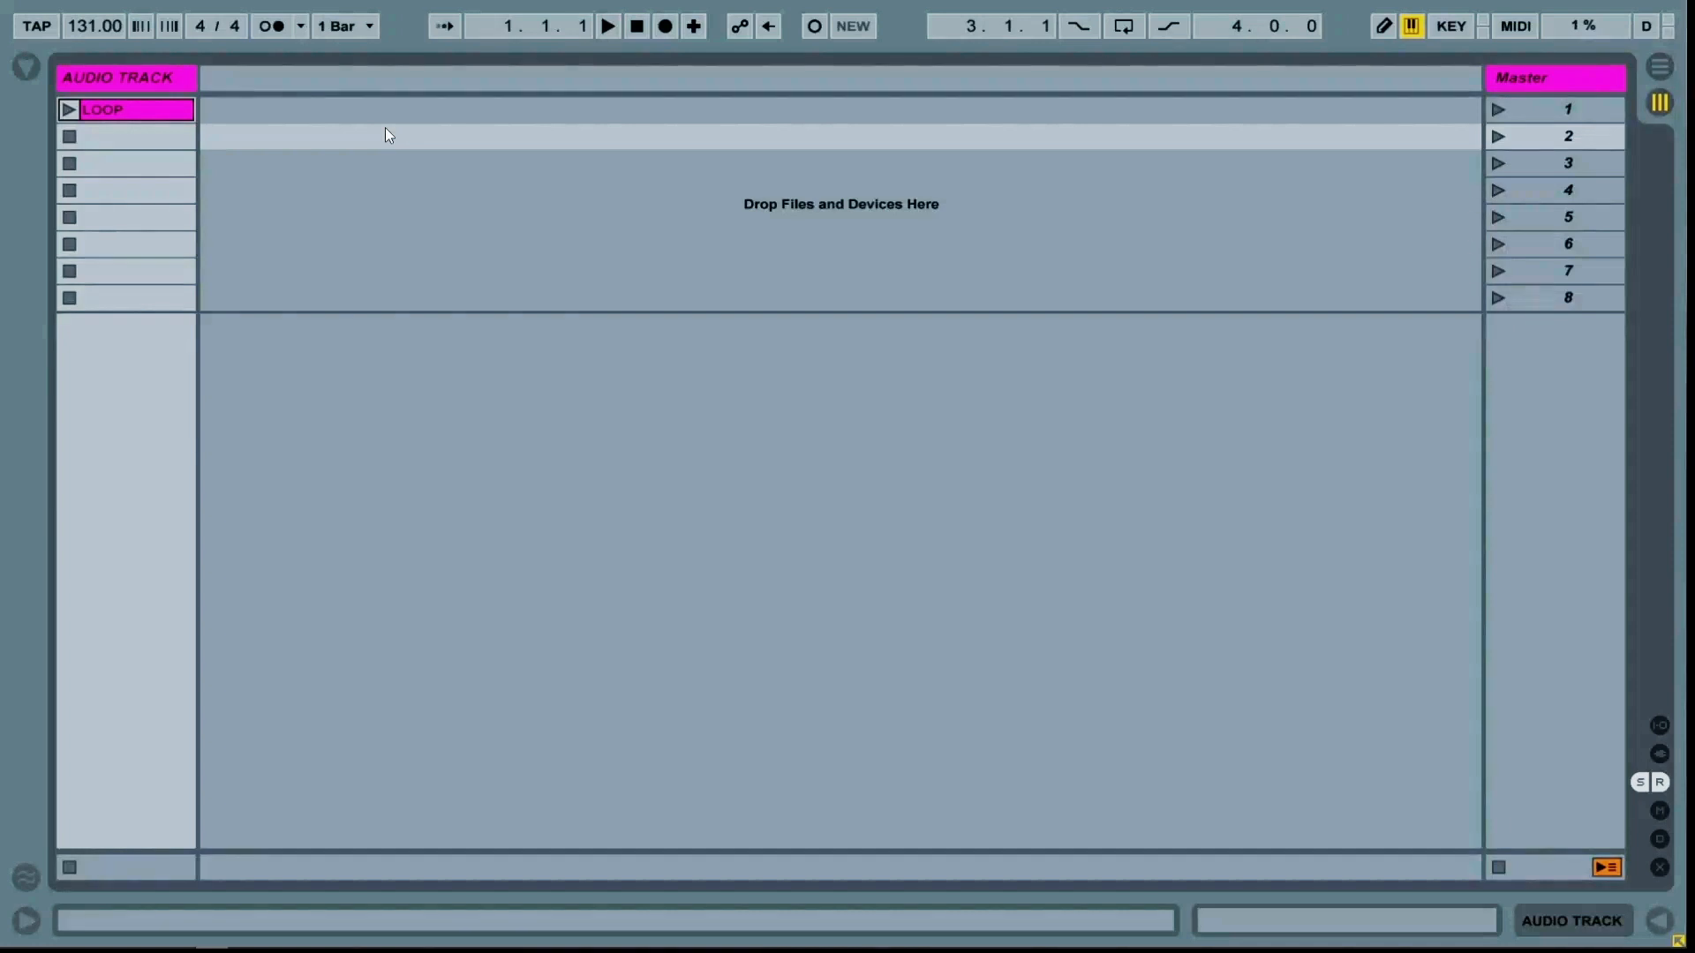
Play the LOOP clip at a tempo of 120 BPM with the metronome switched on
click(69, 109)
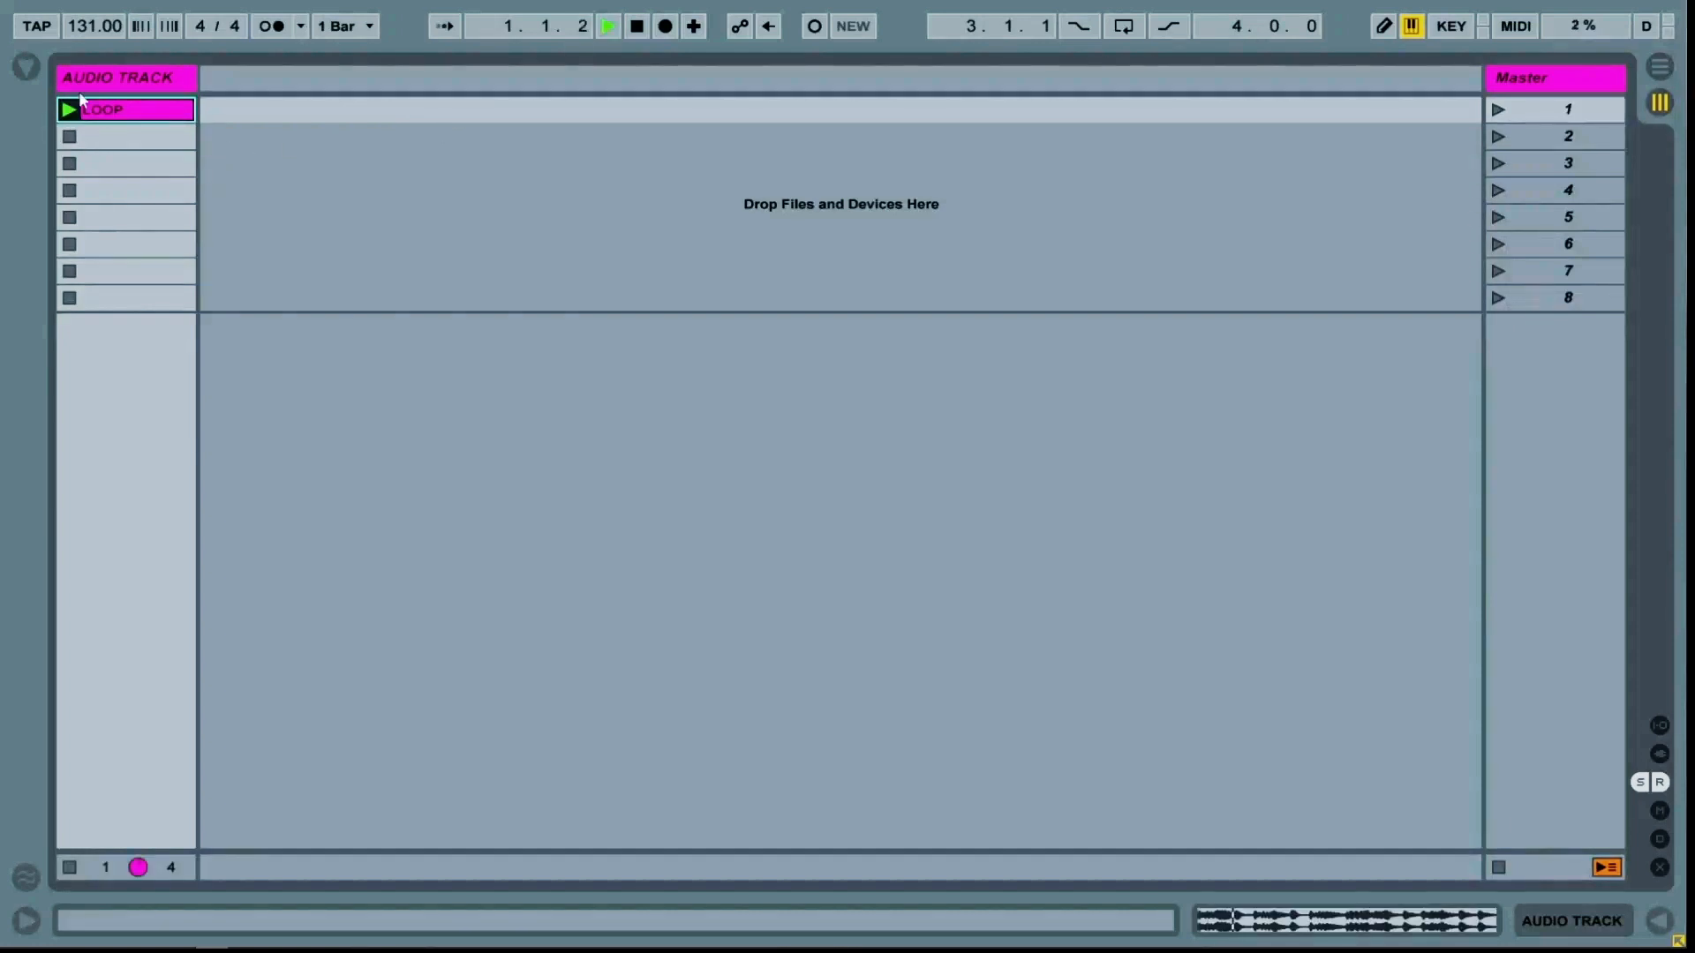
key(space)
click(103, 26)
text(120)
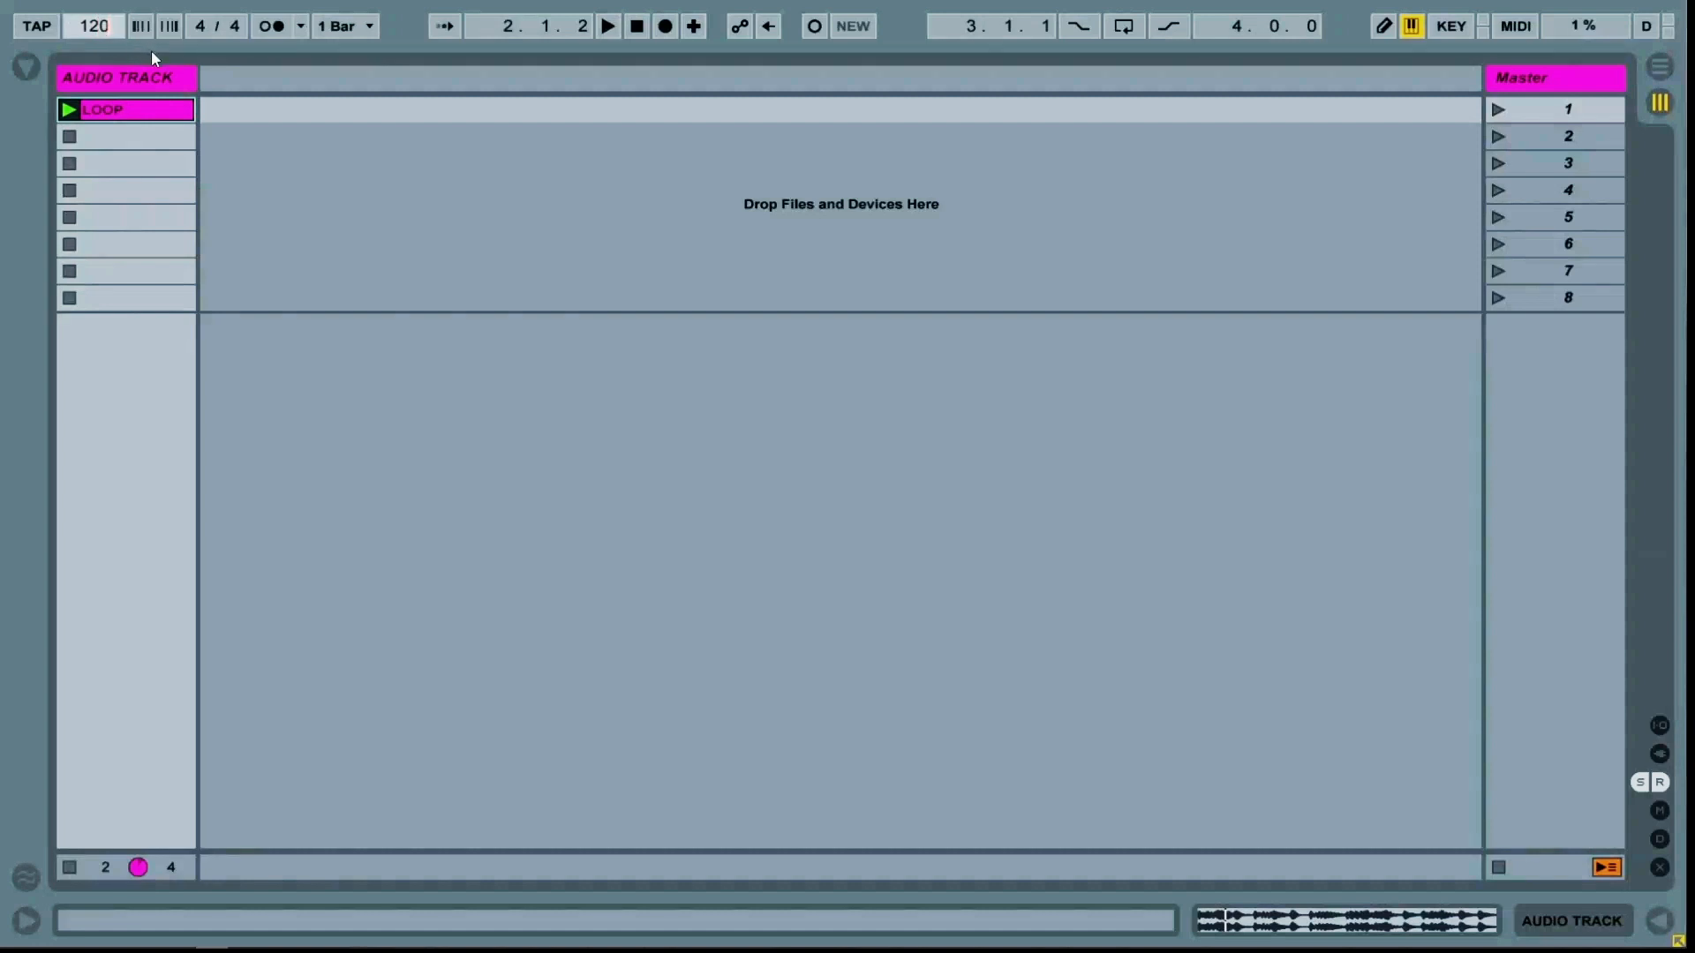
key(Return)
click(269, 27)
key(space)
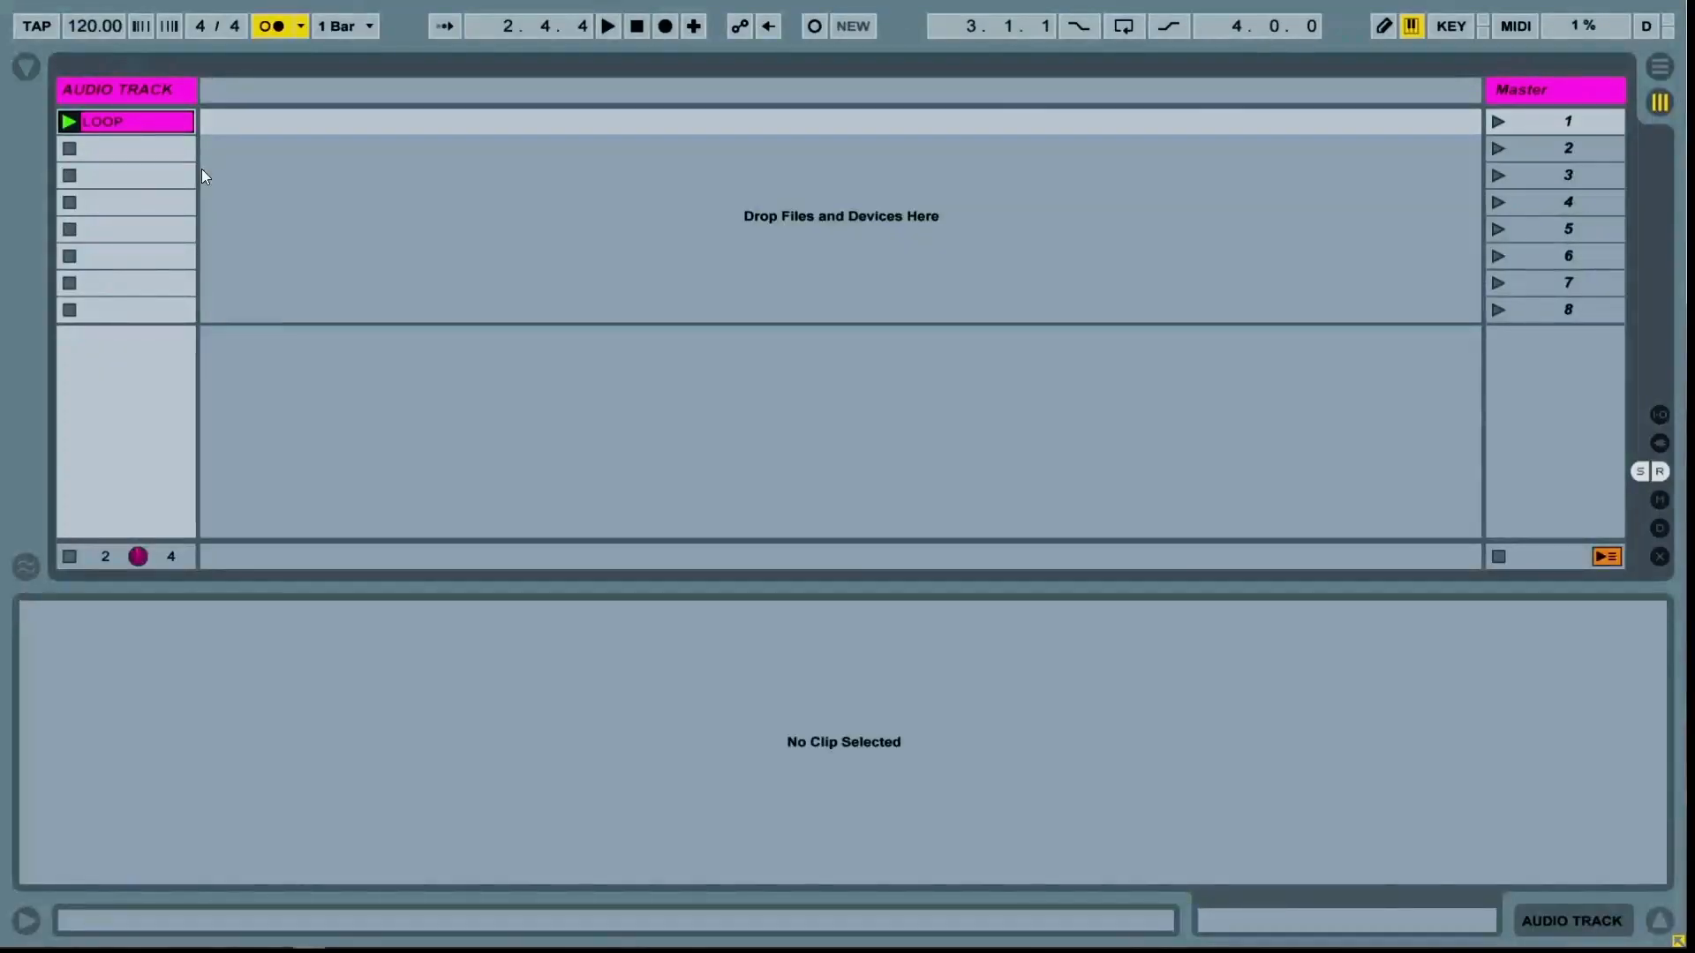
Open the LOOP clip, widen the grid to 1/8 and set its warp mode to Complex
click(121, 124)
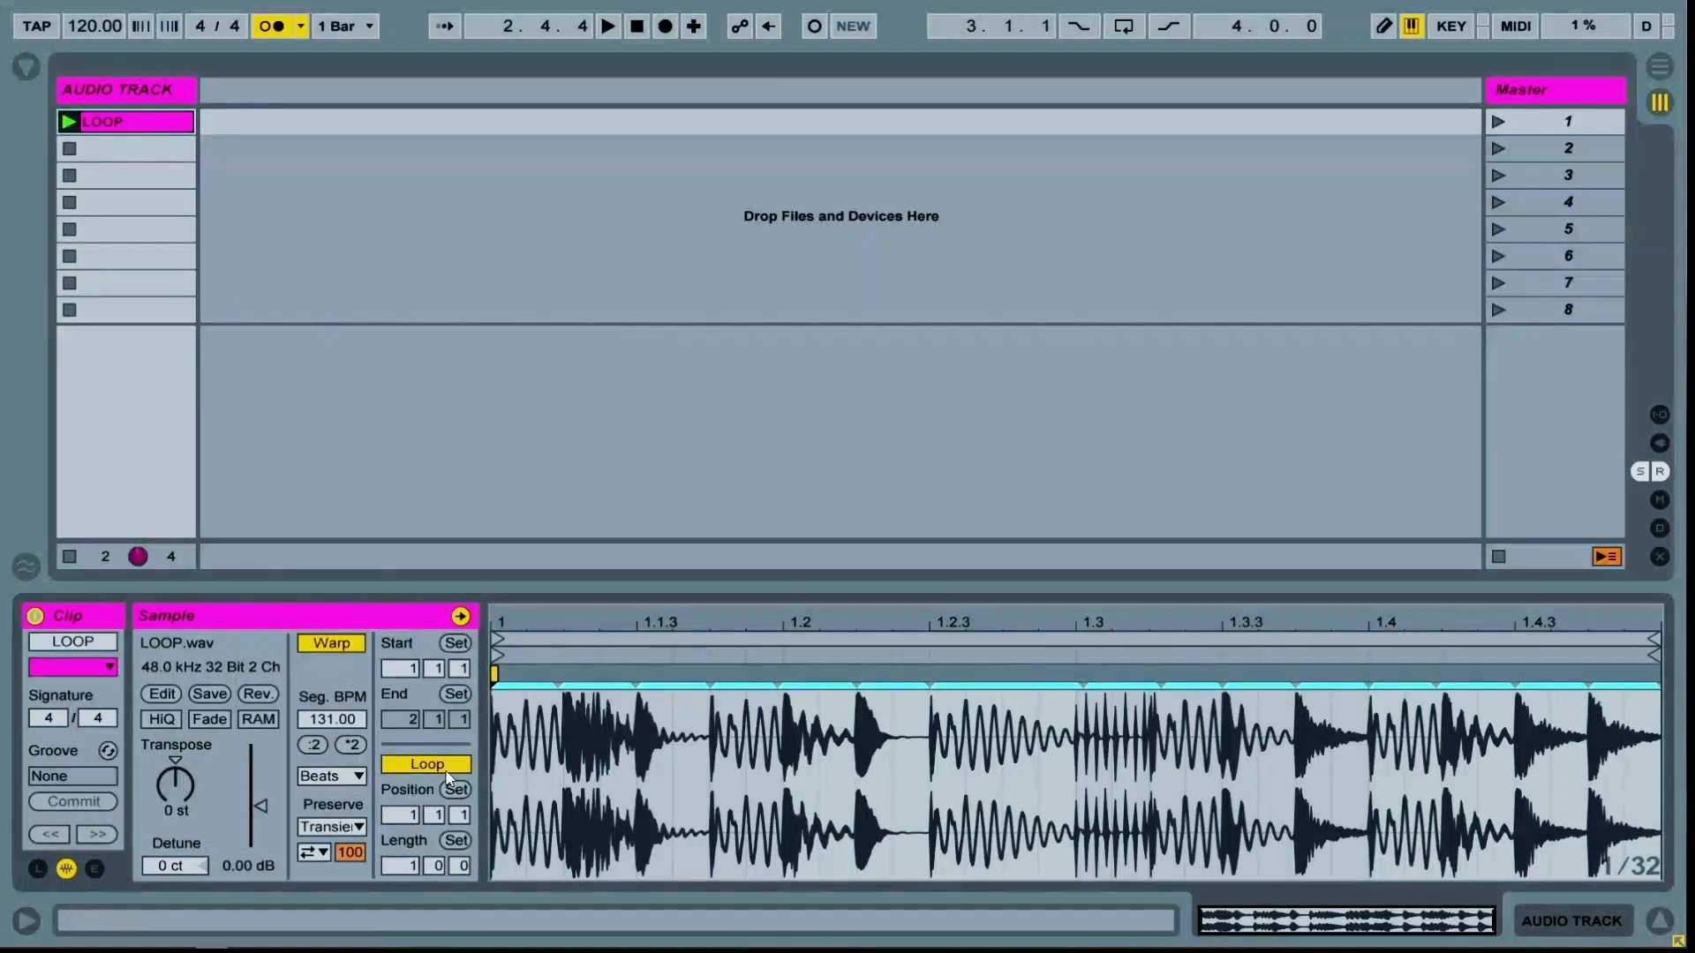
key(ctrl+2)
key(ctrl+2)
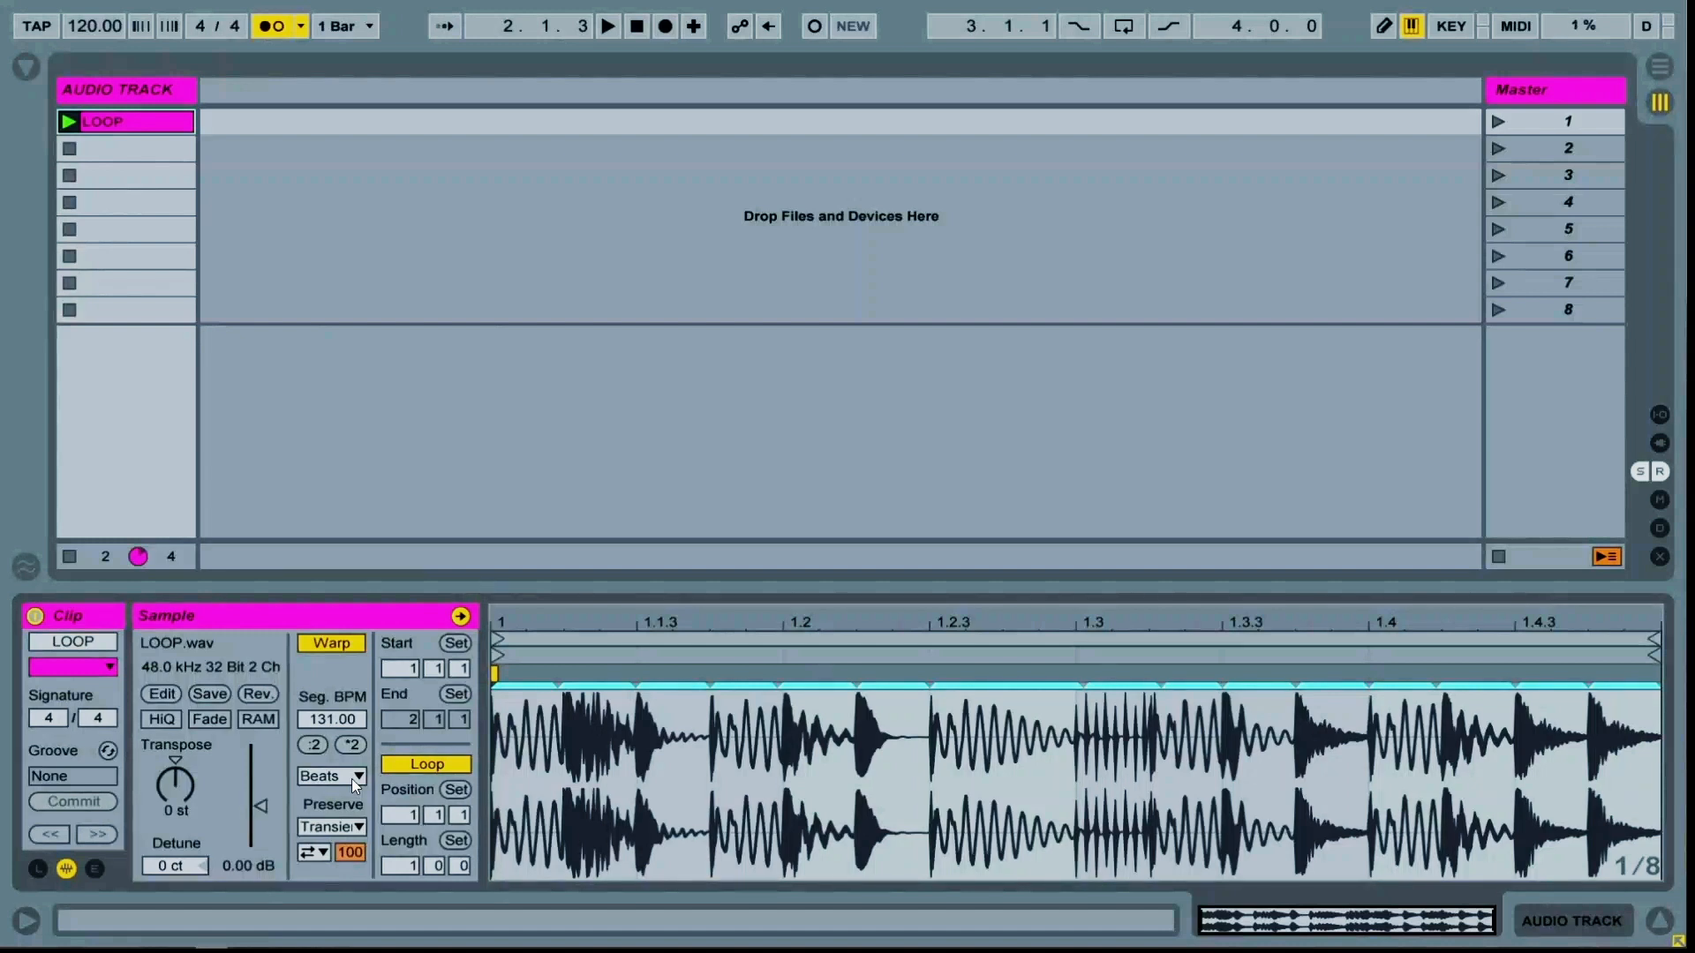
click(352, 778)
click(375, 882)
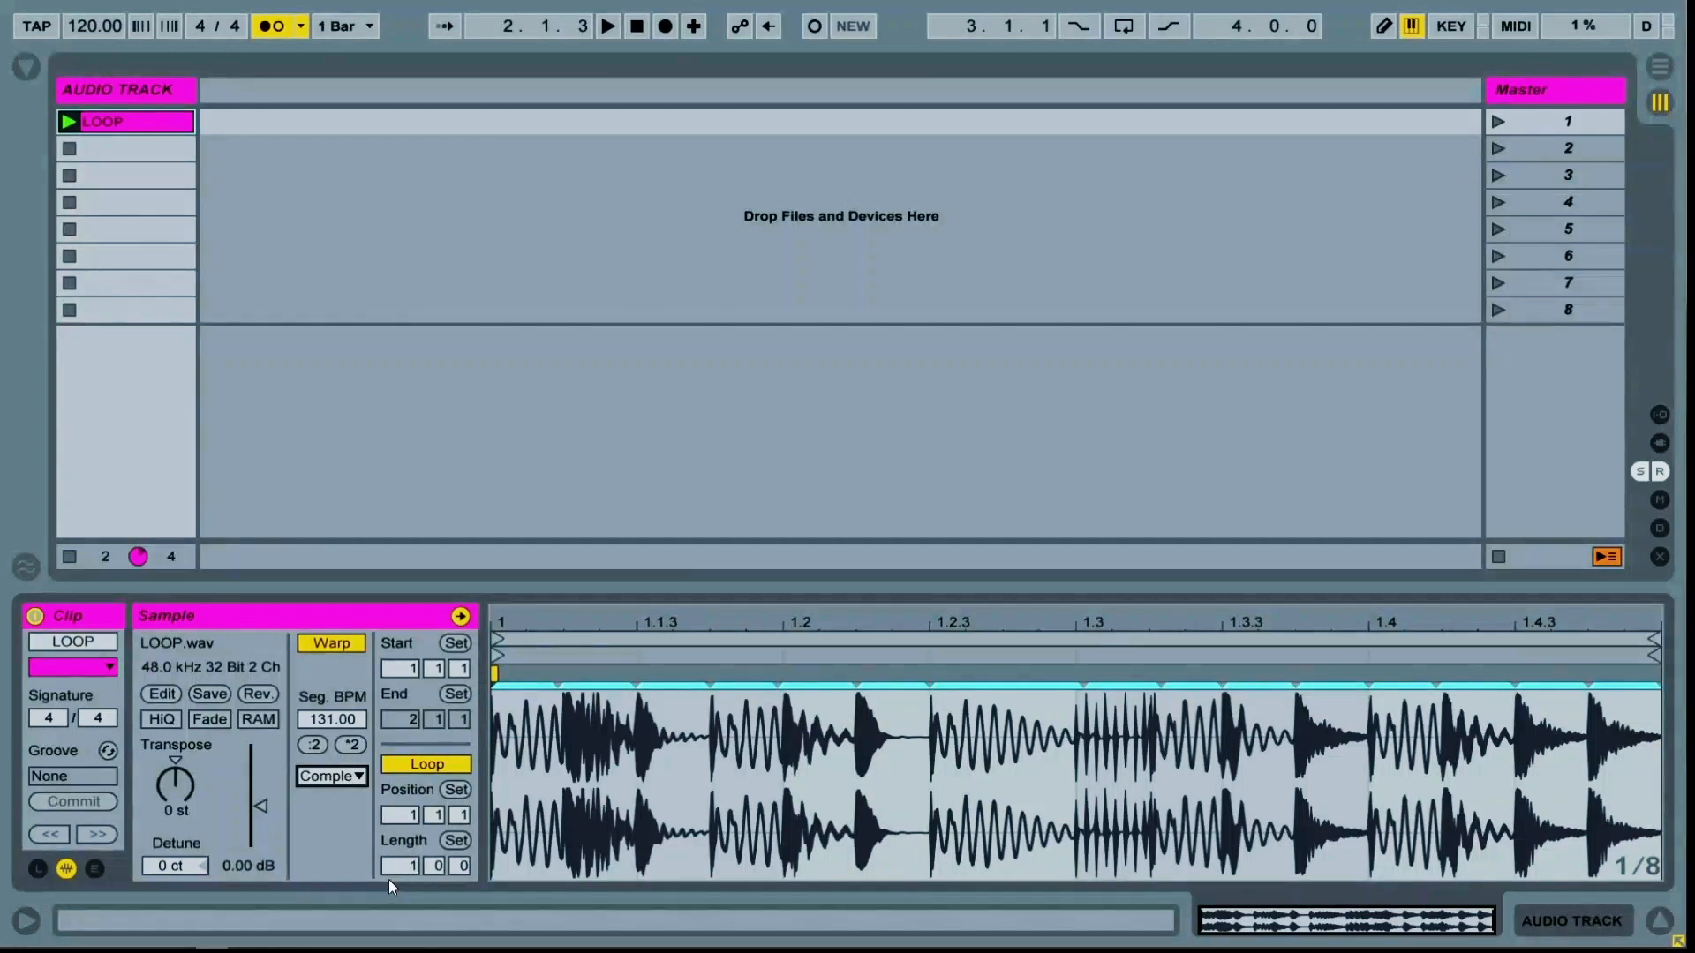
Set the clip's loop length to 0.0.2 and deselect the clip
click(404, 872)
text(0.0.2)
key(Return)
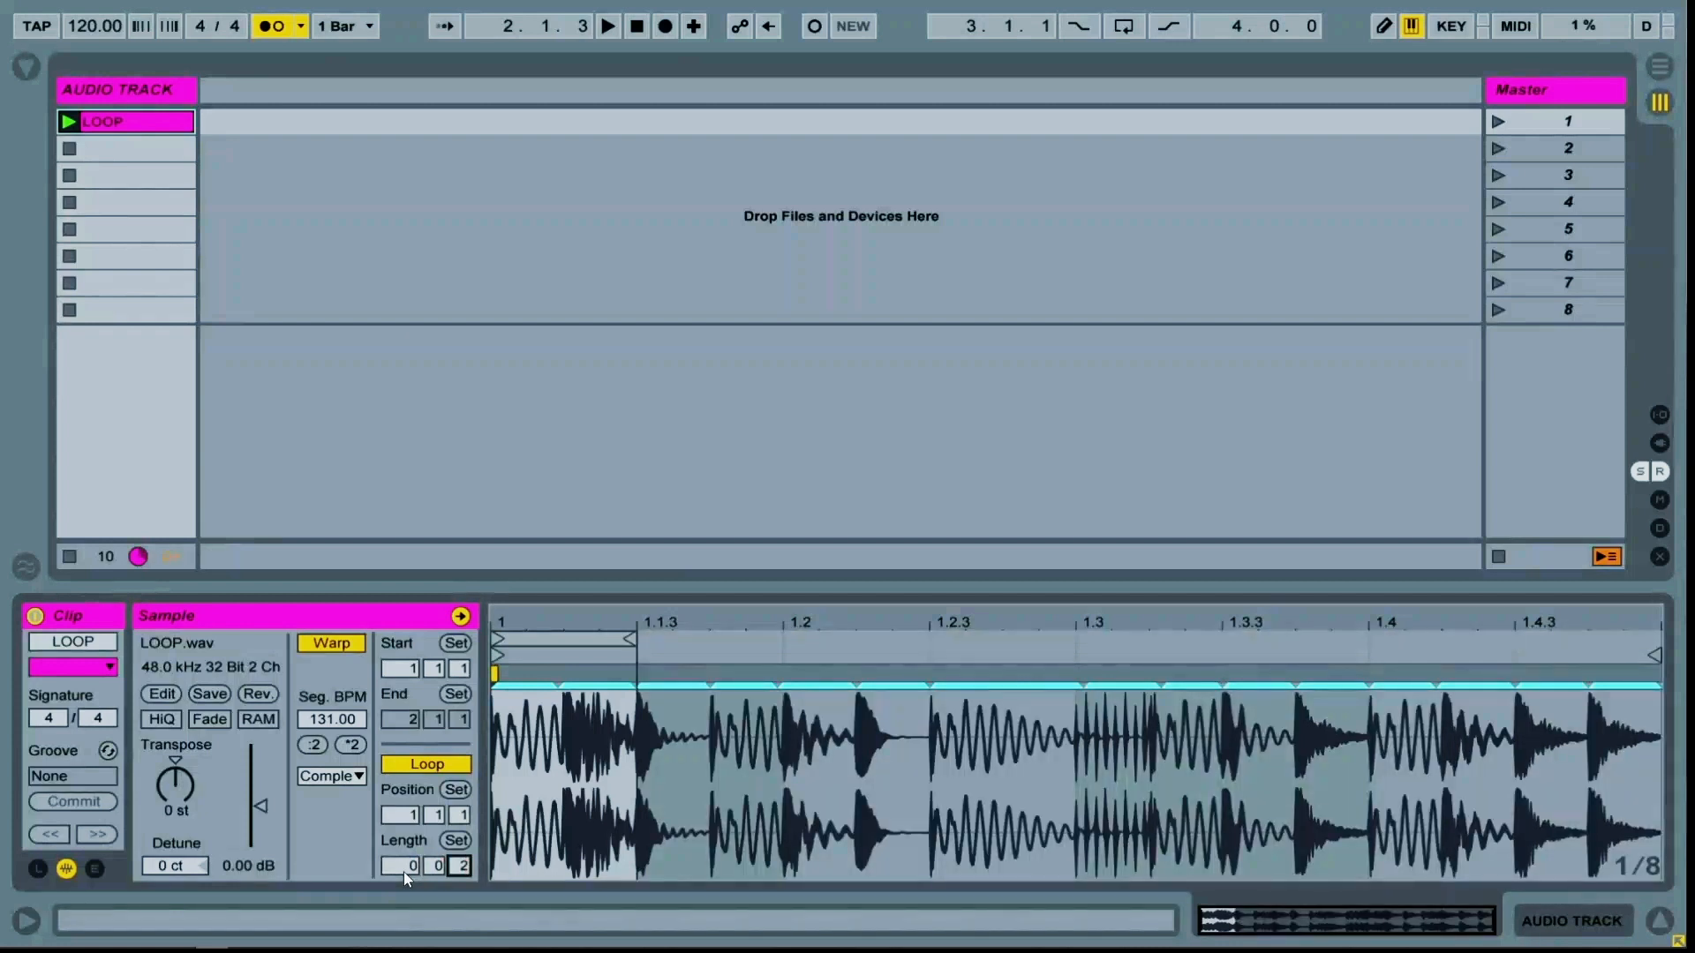
click(412, 455)
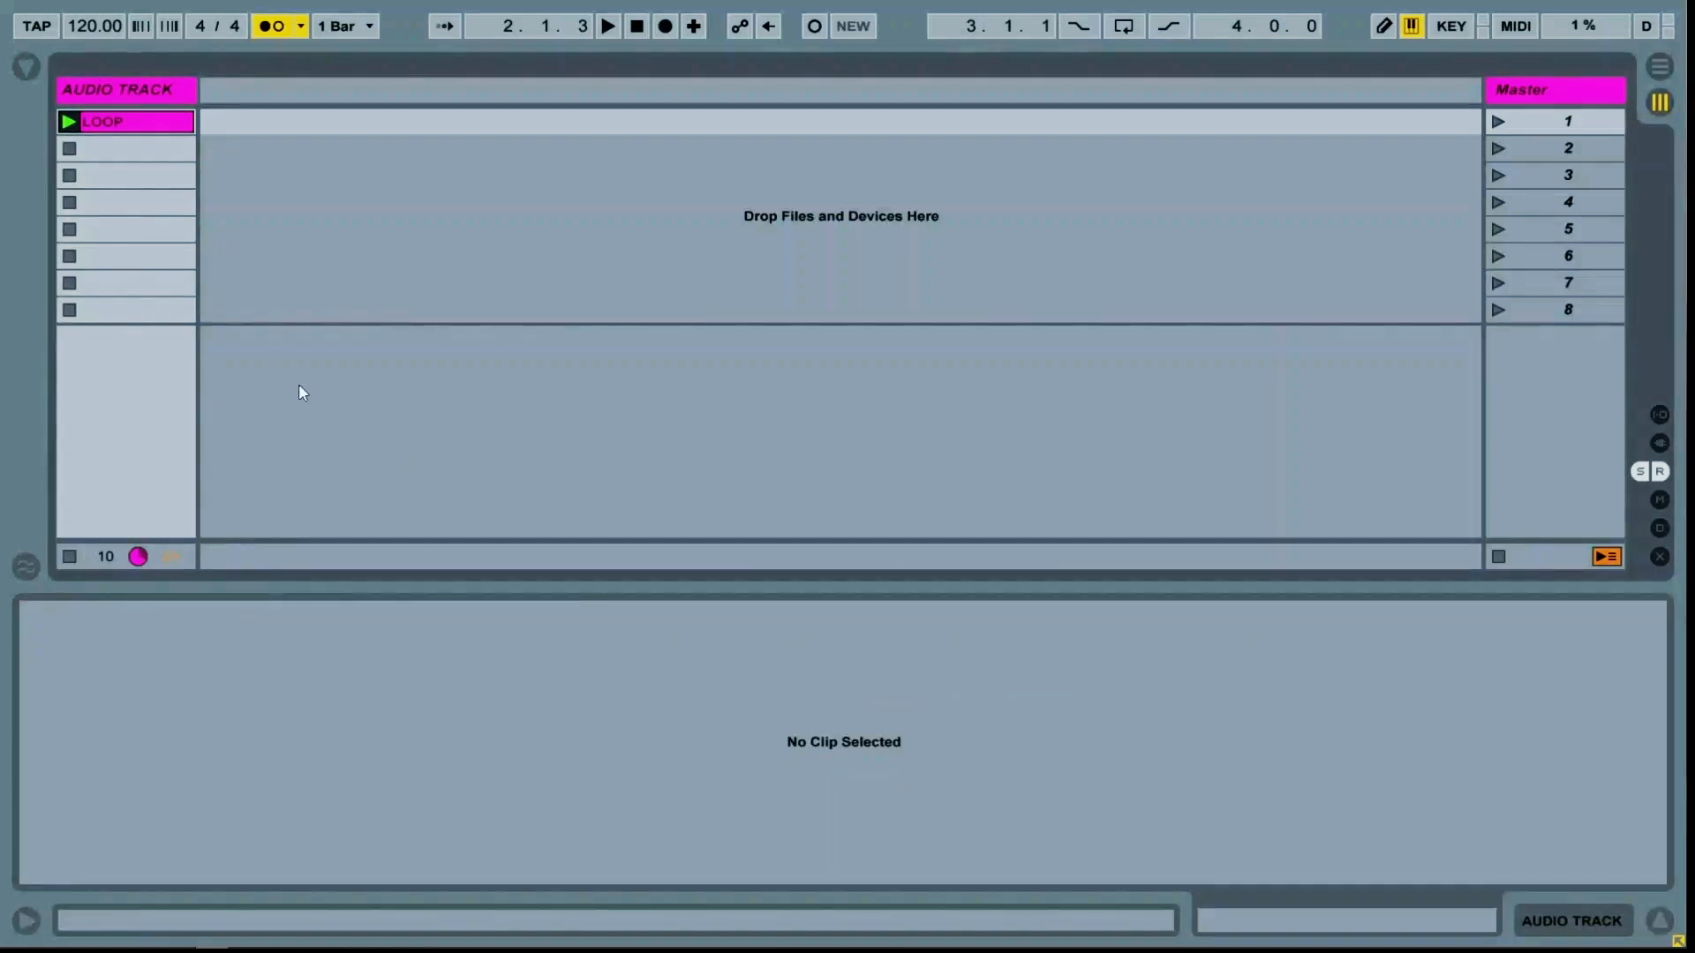
Duplicate the LOOP clip into slot 2 and move the copy's loop region to start at 1.1.3
click(164, 128)
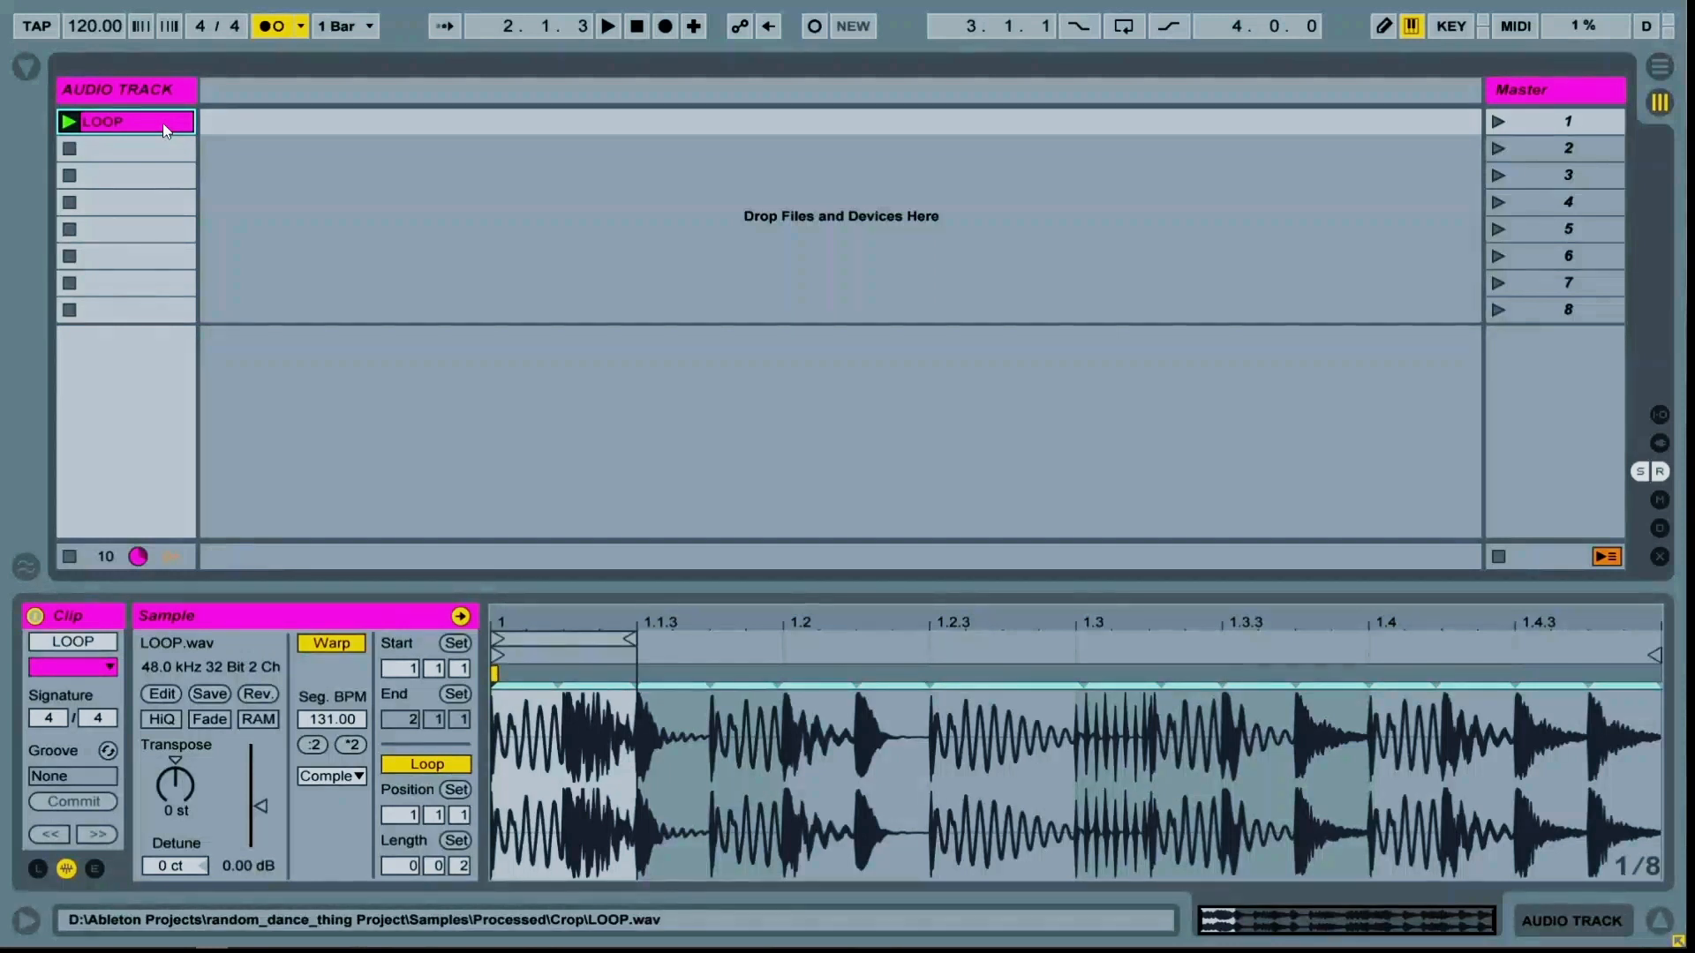
key(ctrl+d)
click(159, 151)
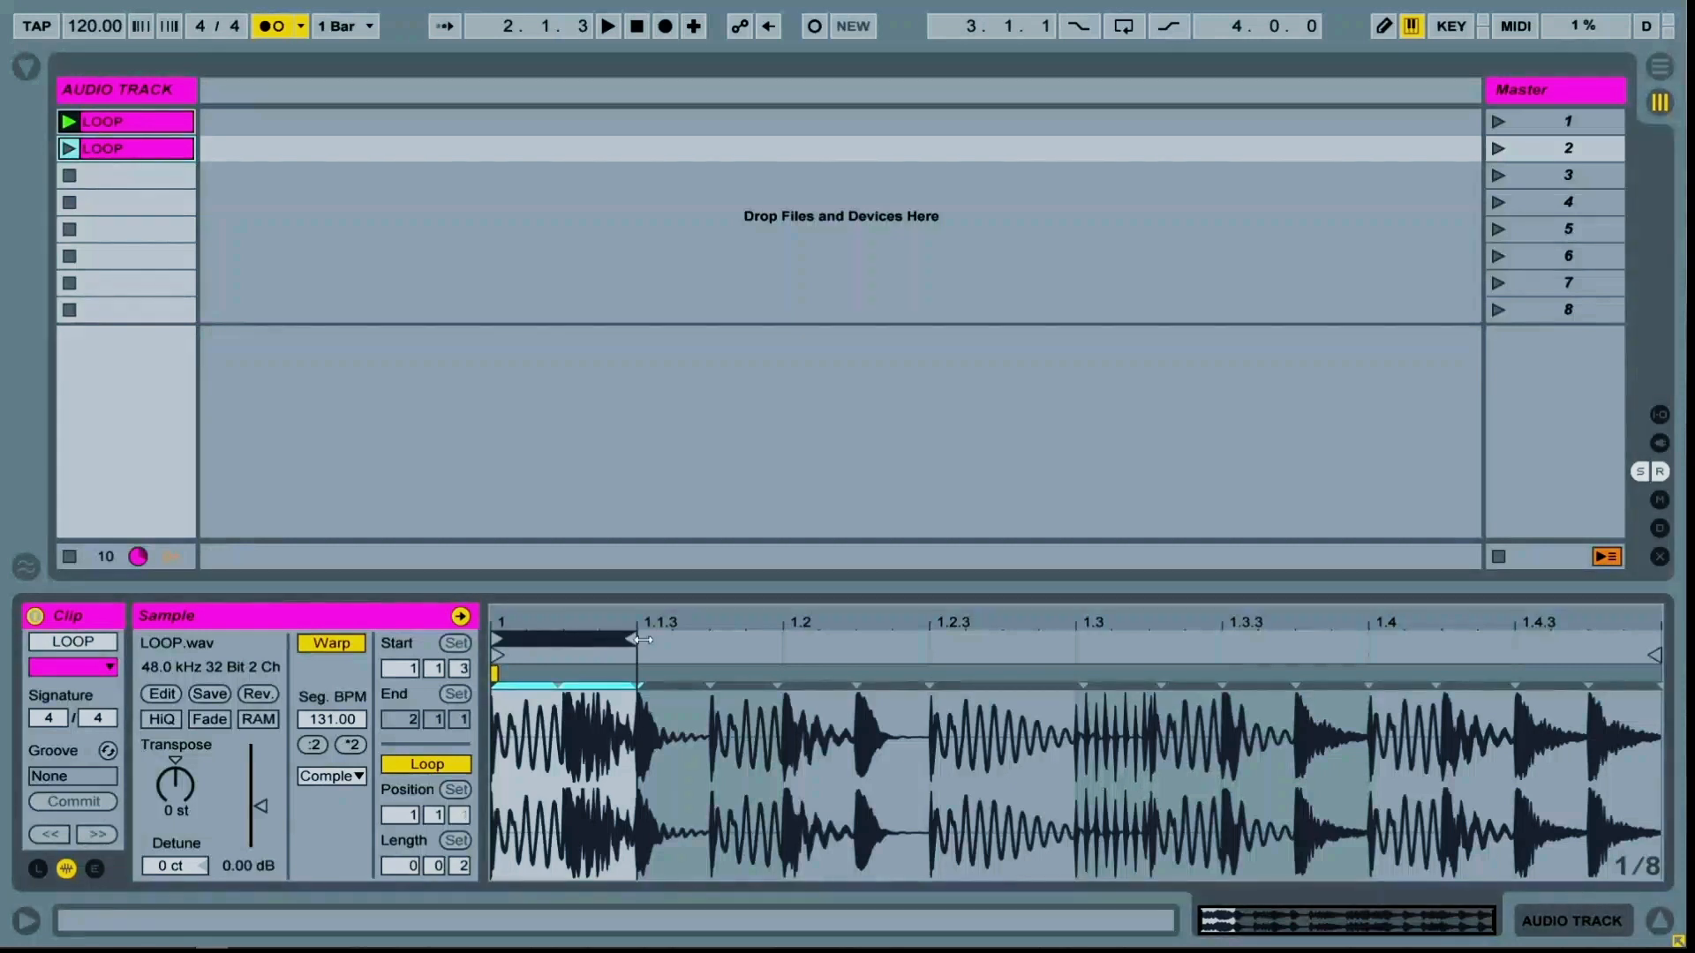
drag(567, 635, 711, 637)
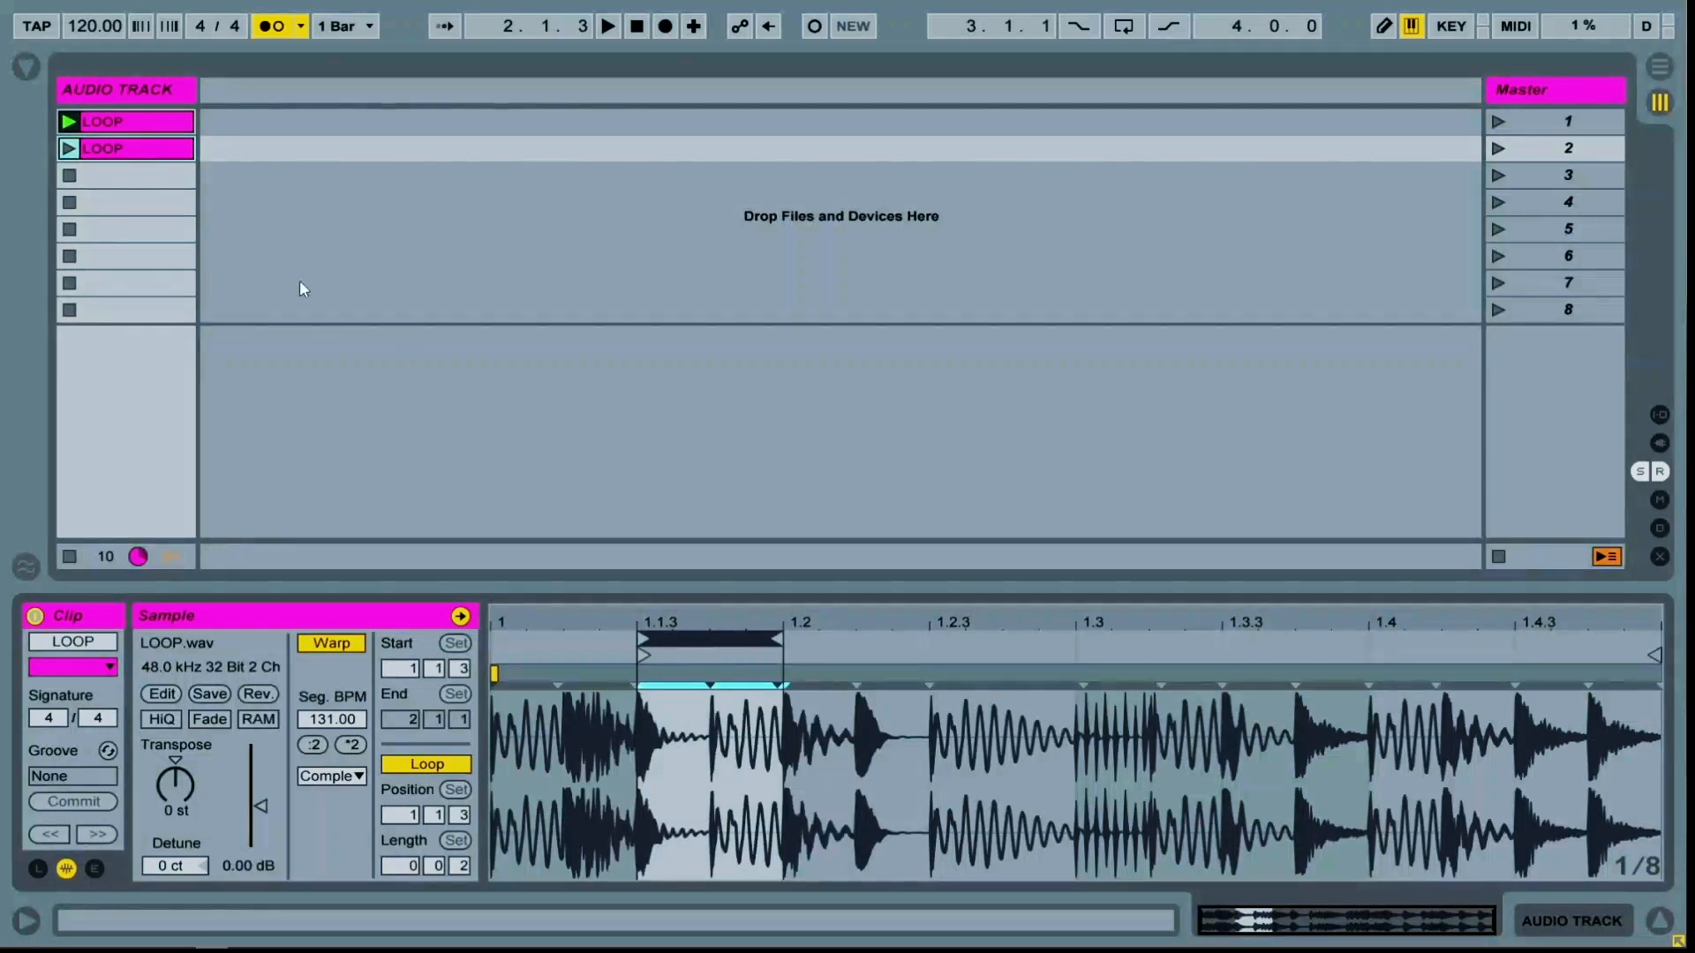
Duplicate the second clip into slot 3 and move its loop region to start at 1.2
key(ctrl+d)
click(124, 172)
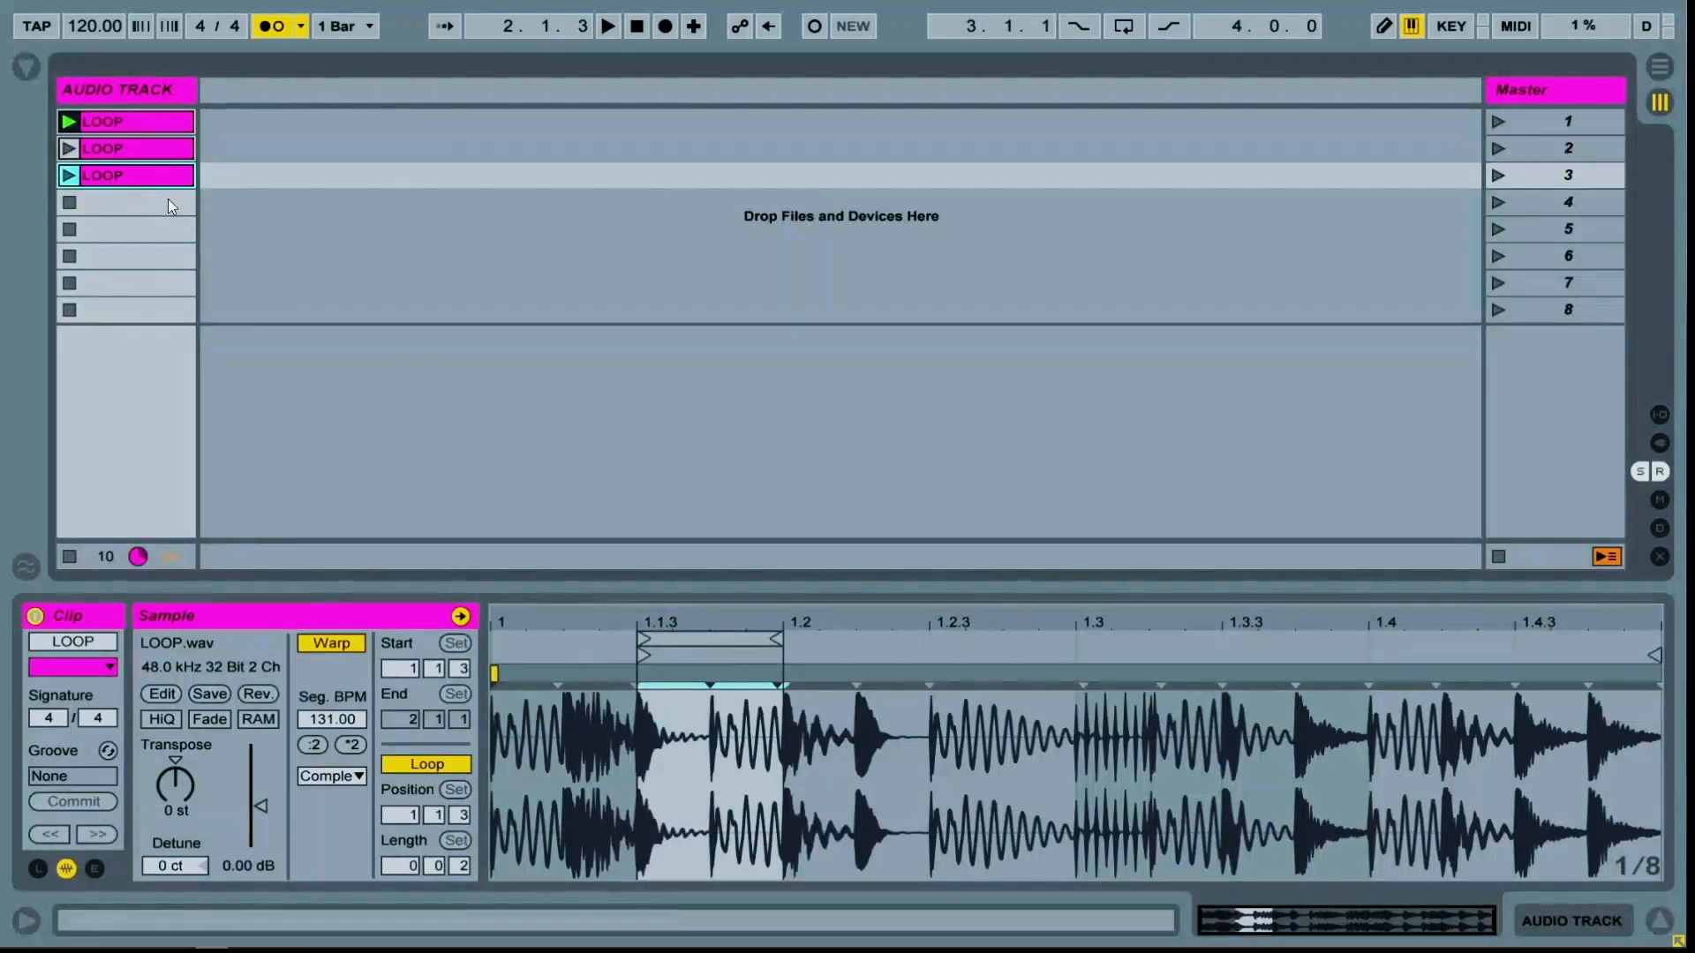
drag(702, 638, 846, 642)
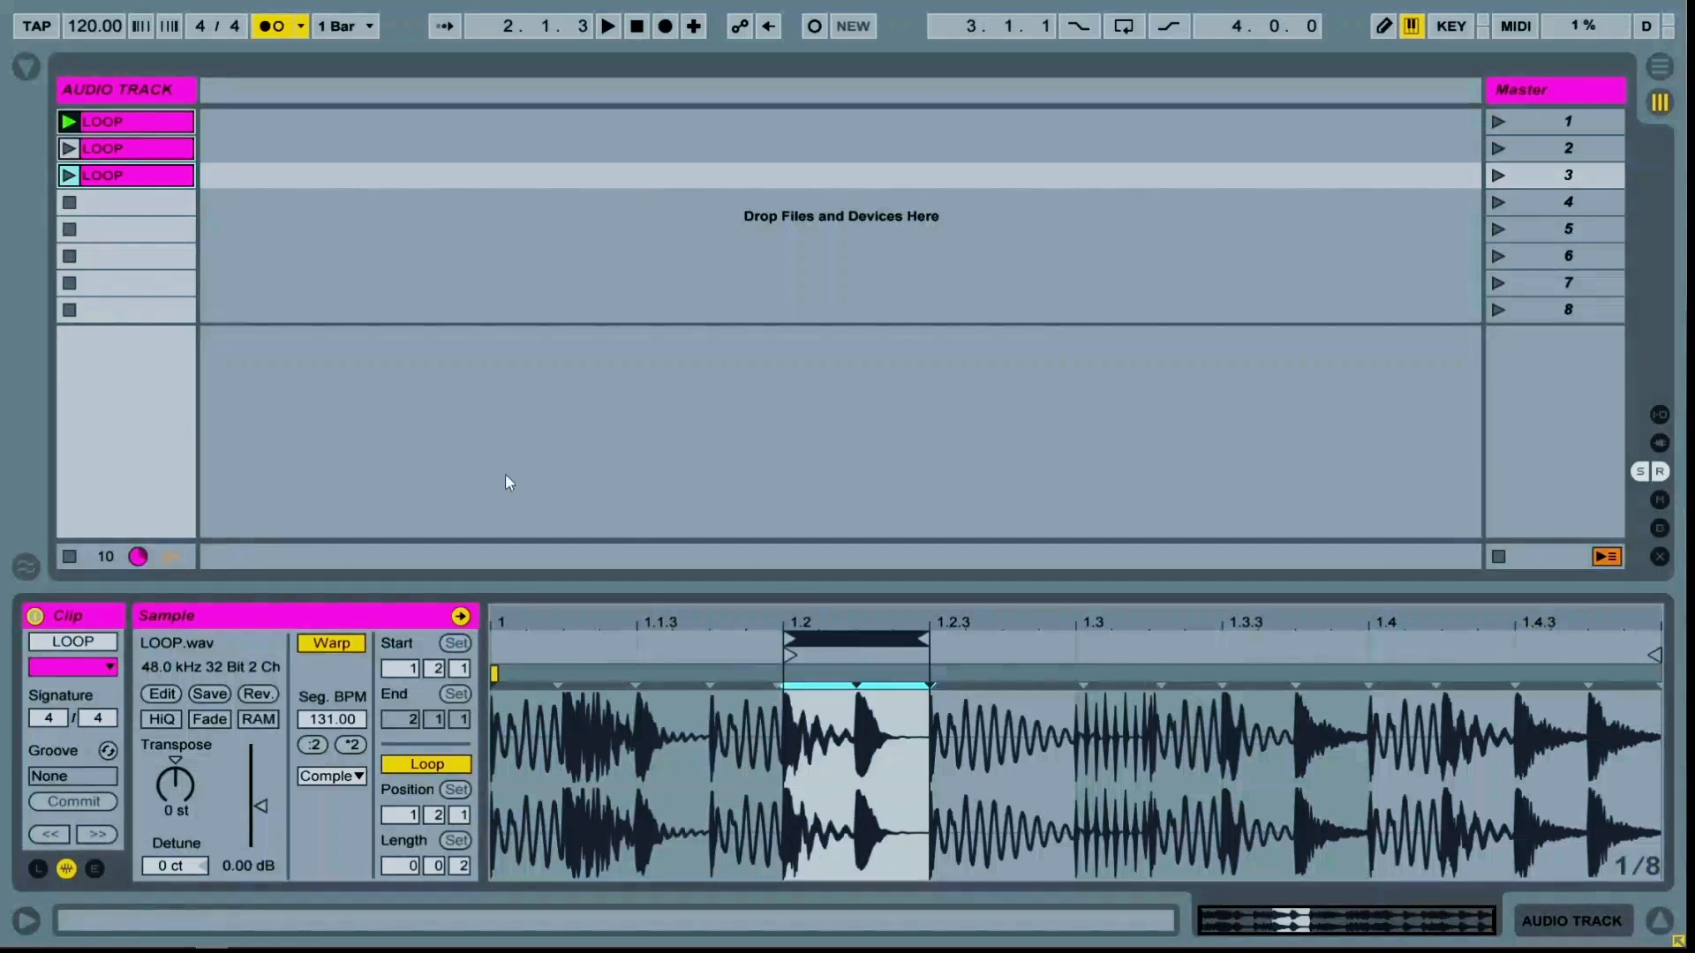
Duplicate the clip further down and shift the newest copy's loop region to start at 1.4.3
click(108, 178)
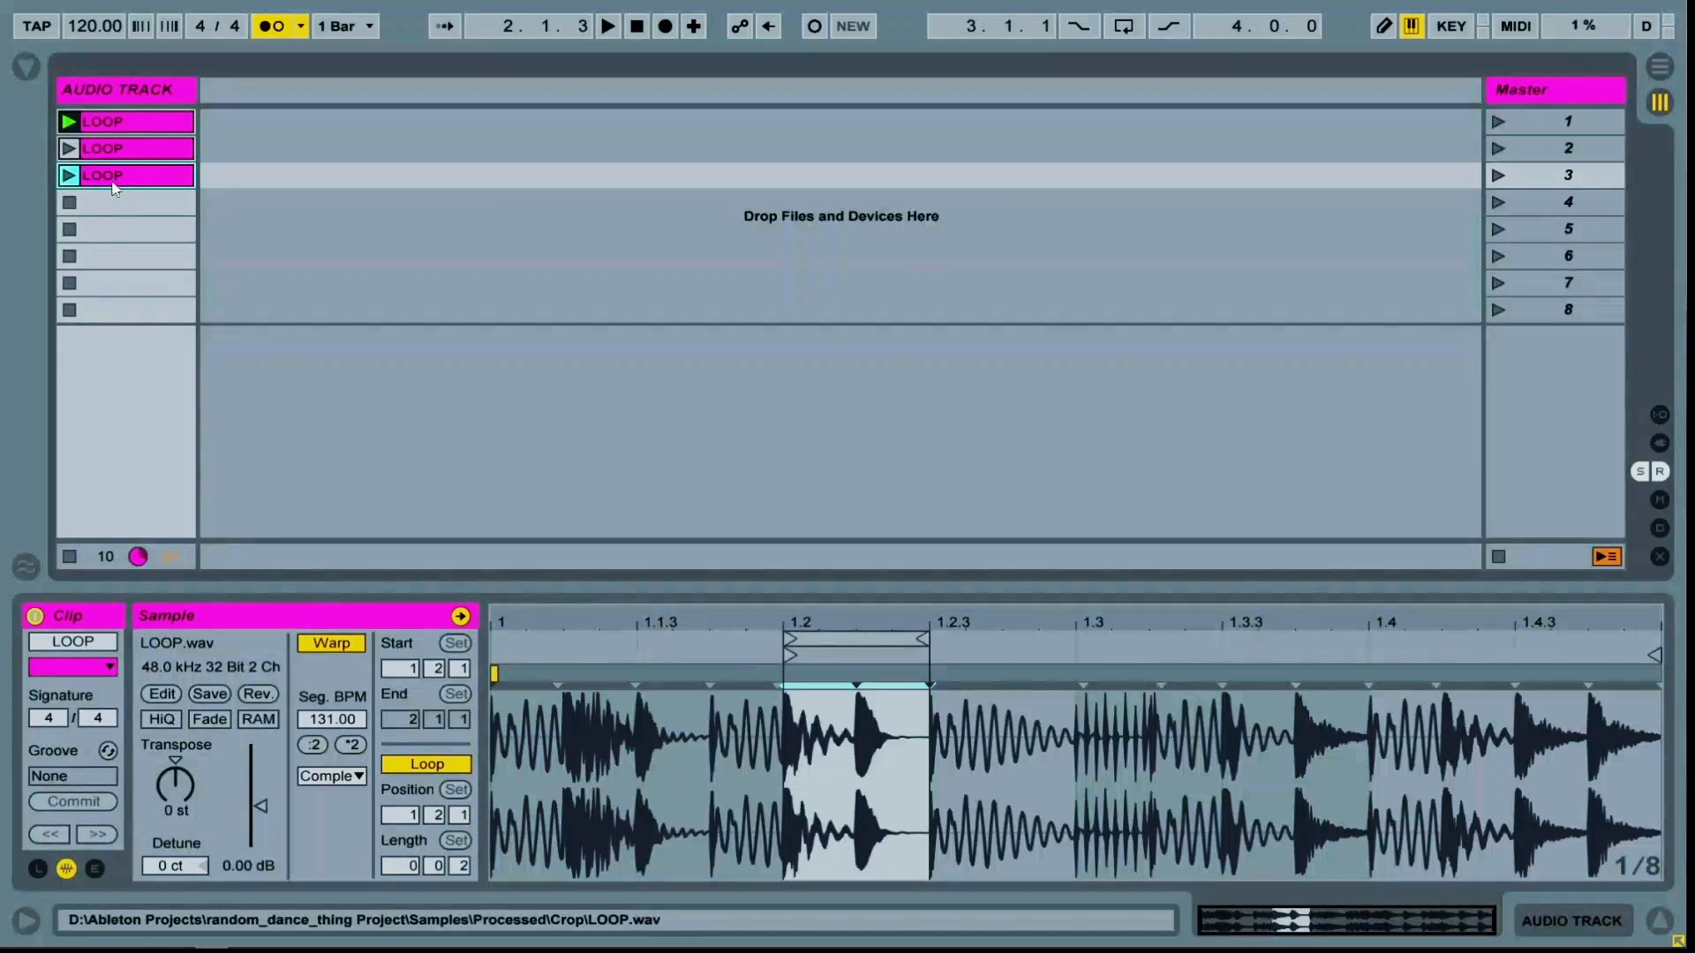
key(ctrl+d)
click(110, 203)
click(110, 203)
key(ctrl+d)
drag(852, 639, 1551, 634)
Keep duplicating the lowest clip until slots 1 to 8 are all filled
click(110, 232)
key(ctrl+d)
click(110, 257)
key(ctrl+d)
click(110, 284)
key(ctrl+d)
click(108, 311)
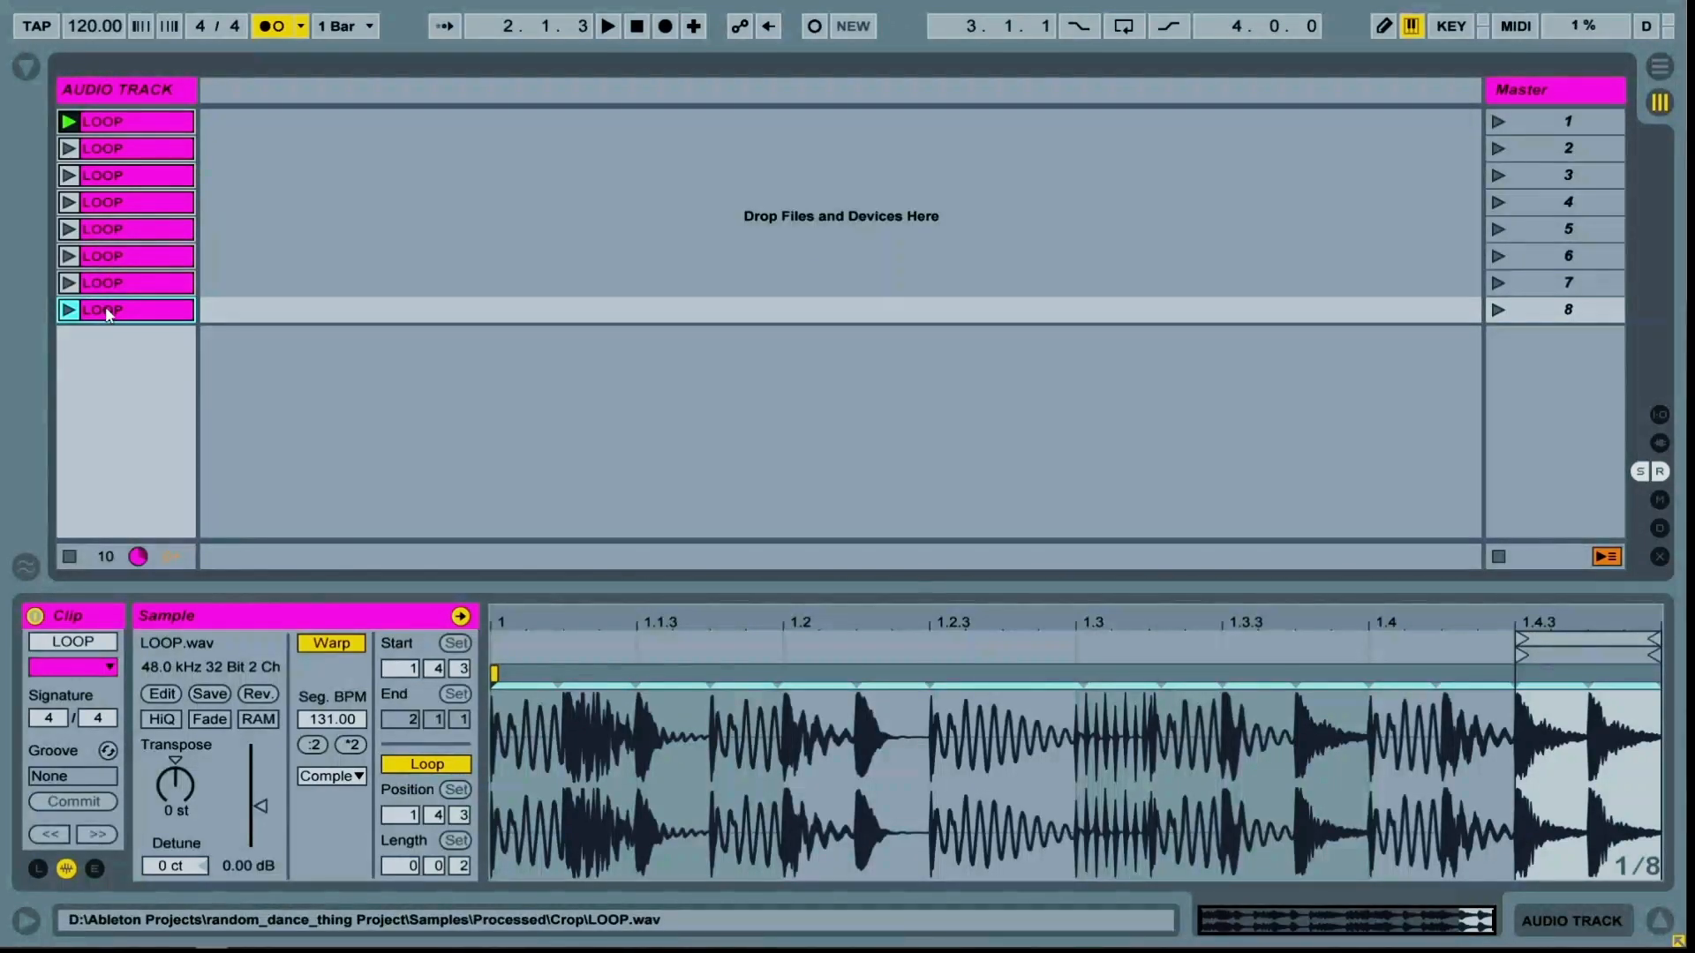
Select all eight clips and duplicate them twice to fill scenes 1 to 24
key(ctrl+a)
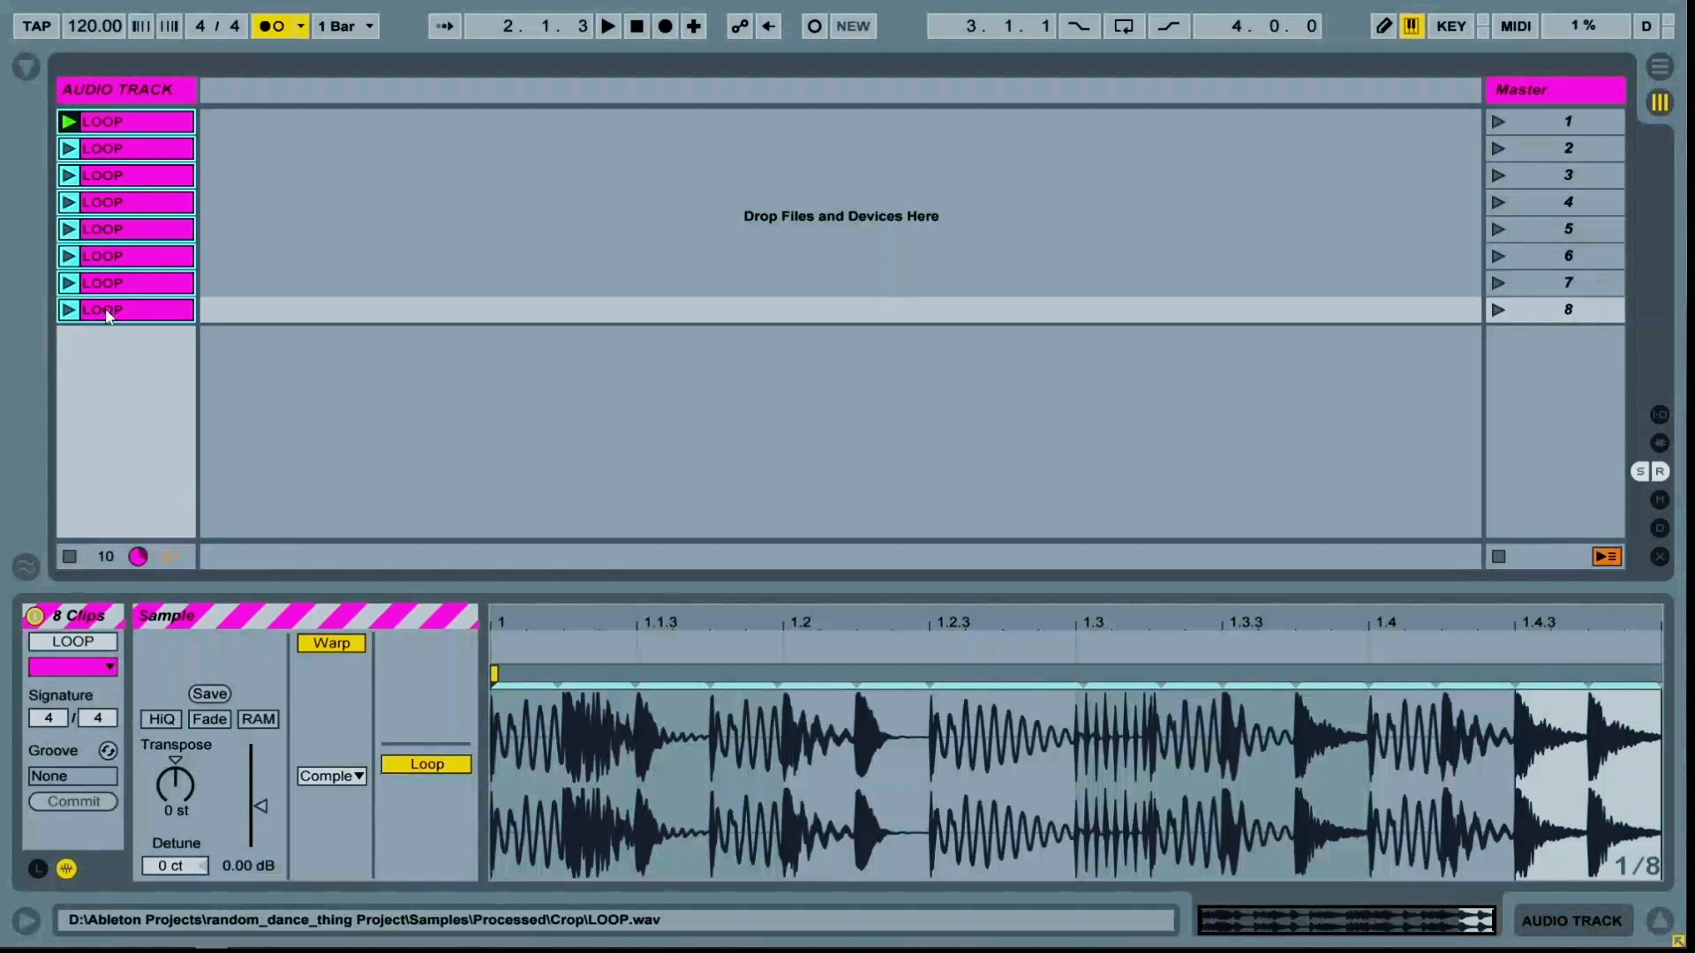
key(ctrl+d)
key(ctrl+d)
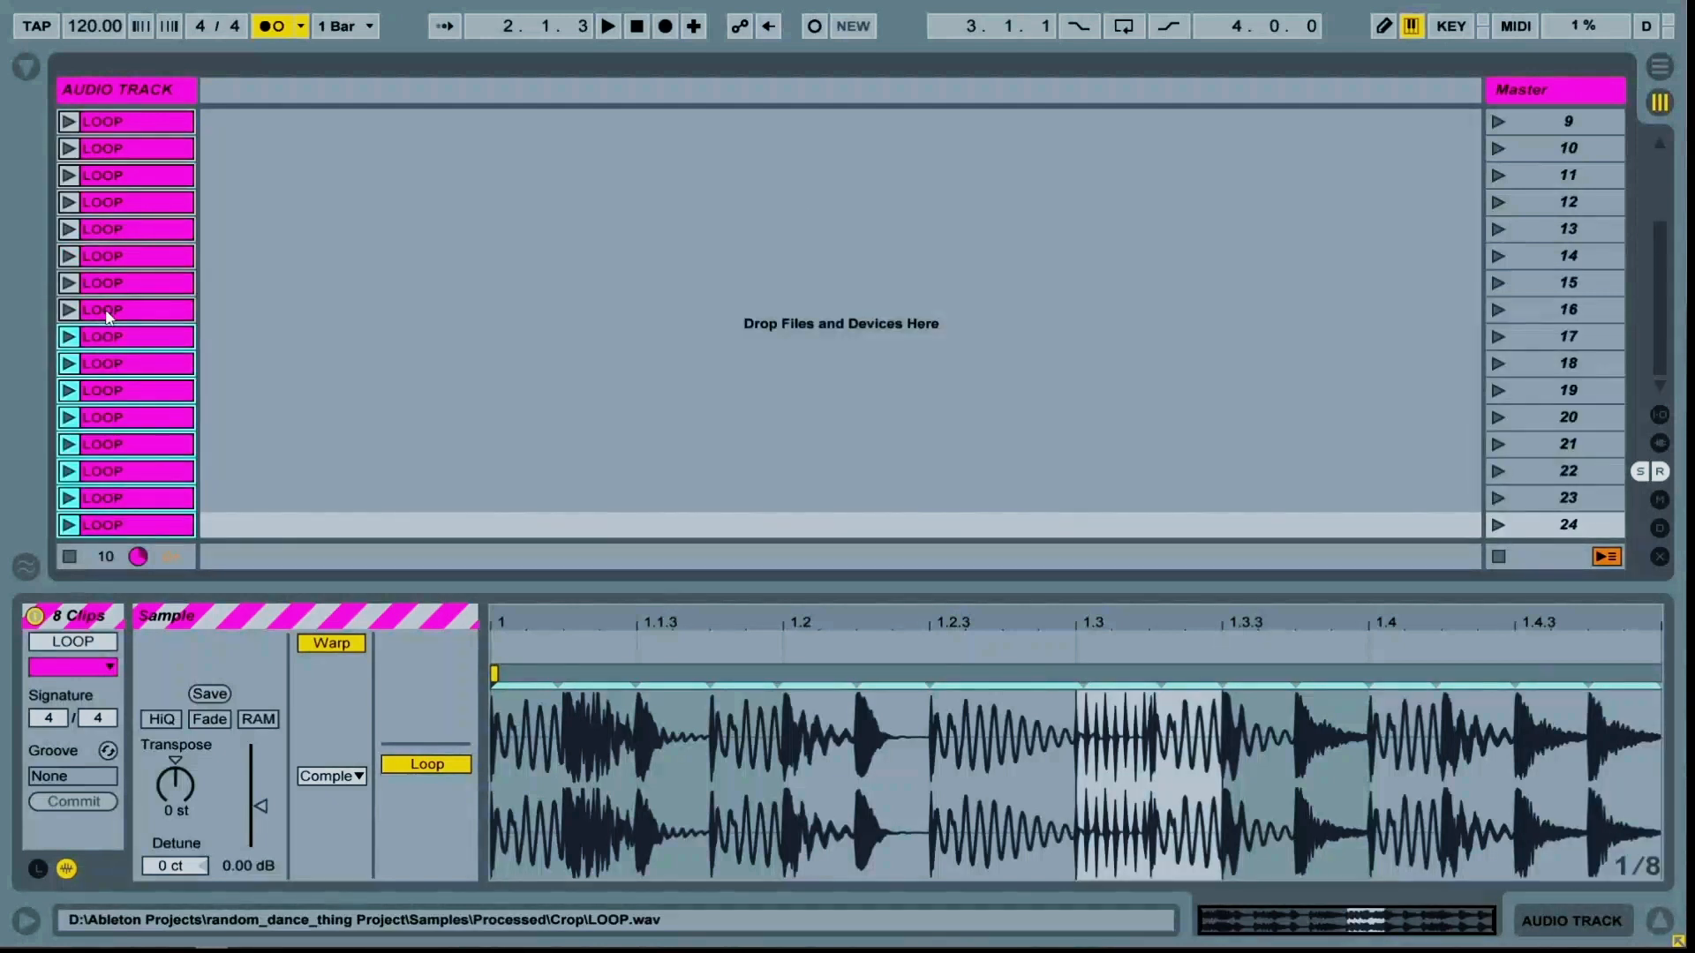
scroll(113, 303, up, 4)
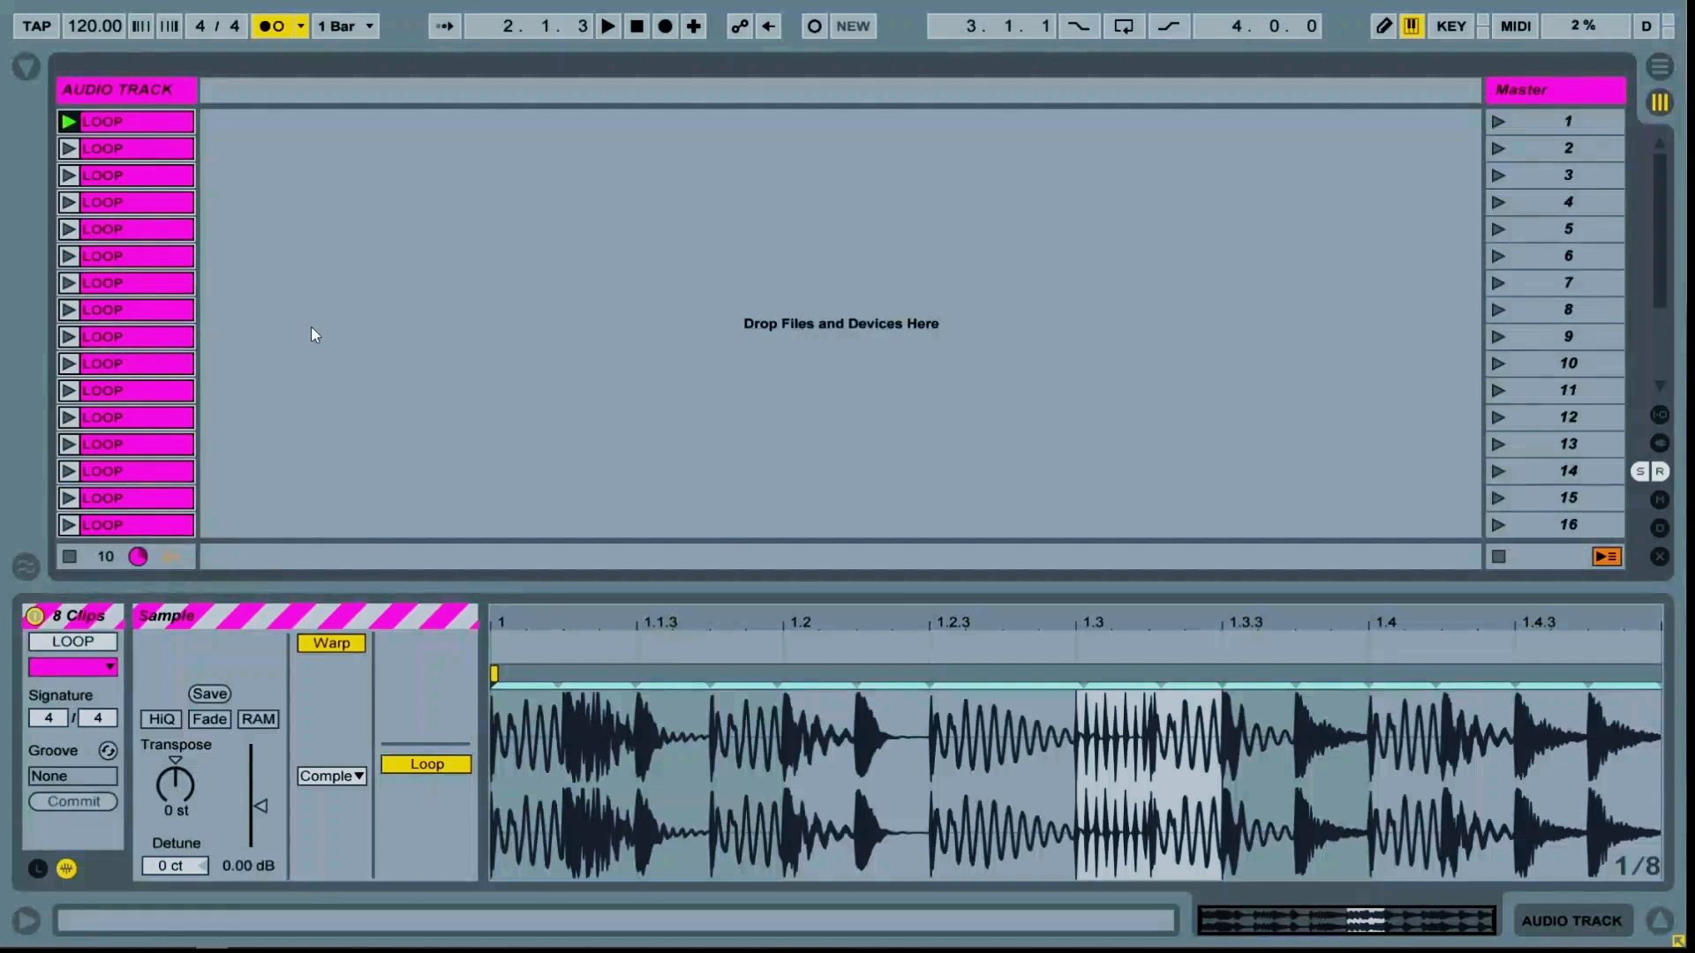
Select the clips in scenes 9 to 16 and color them blue
click(132, 339)
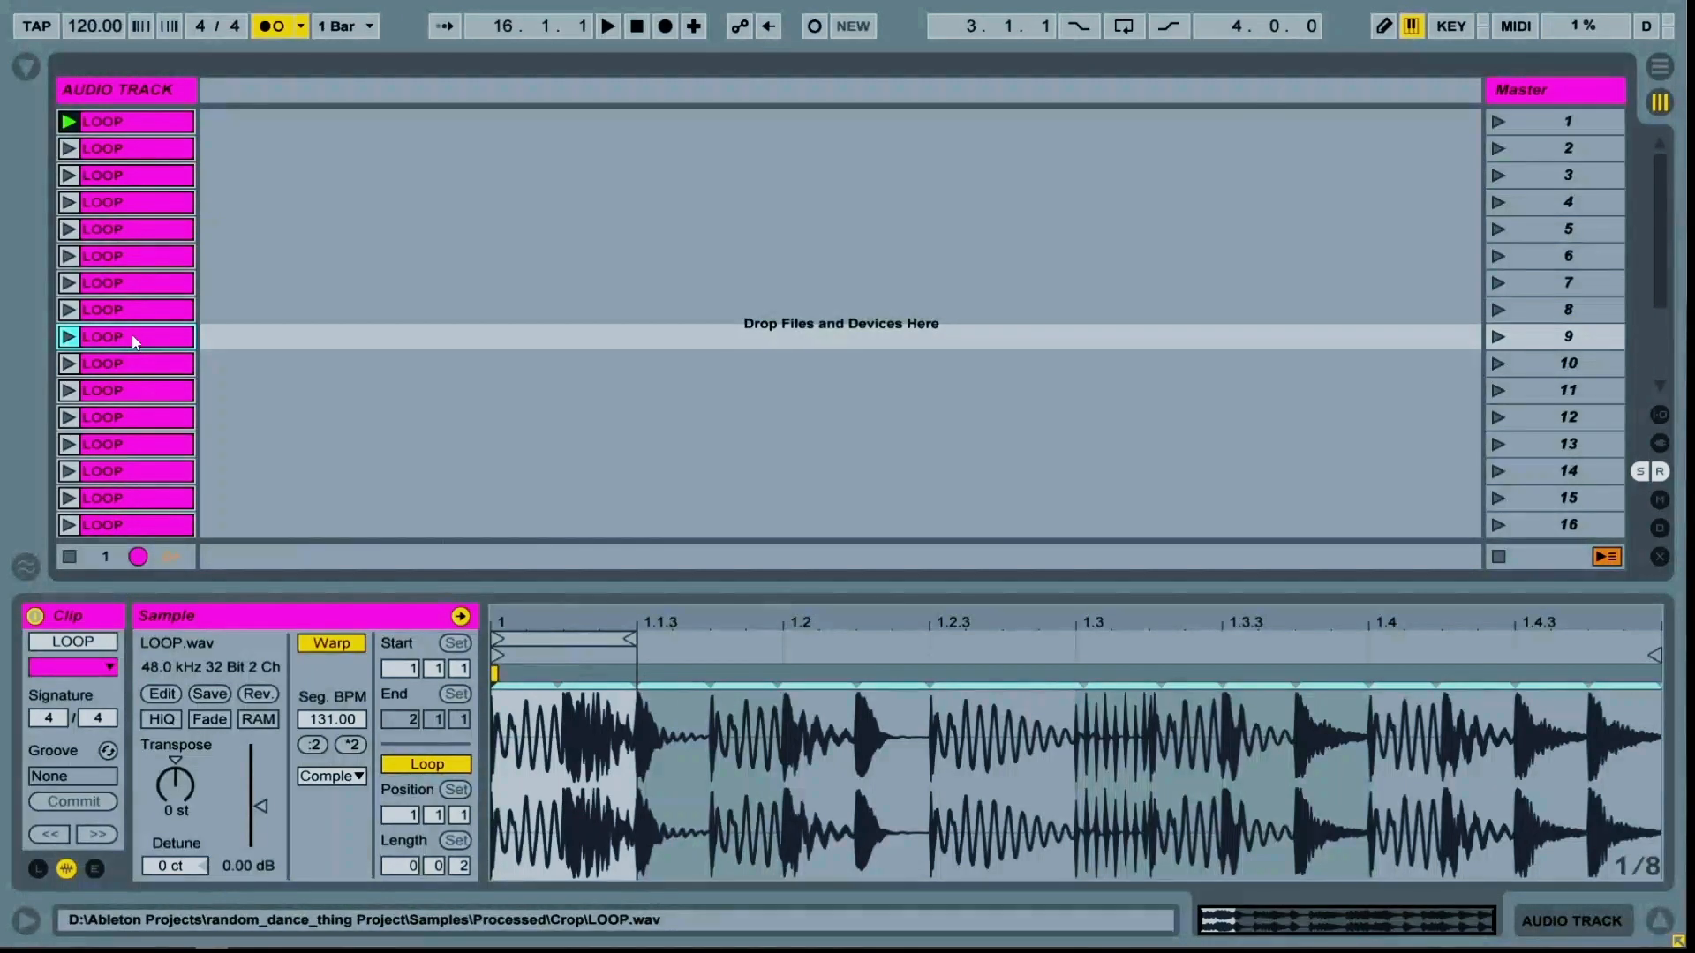
scroll(137, 347, down, 8)
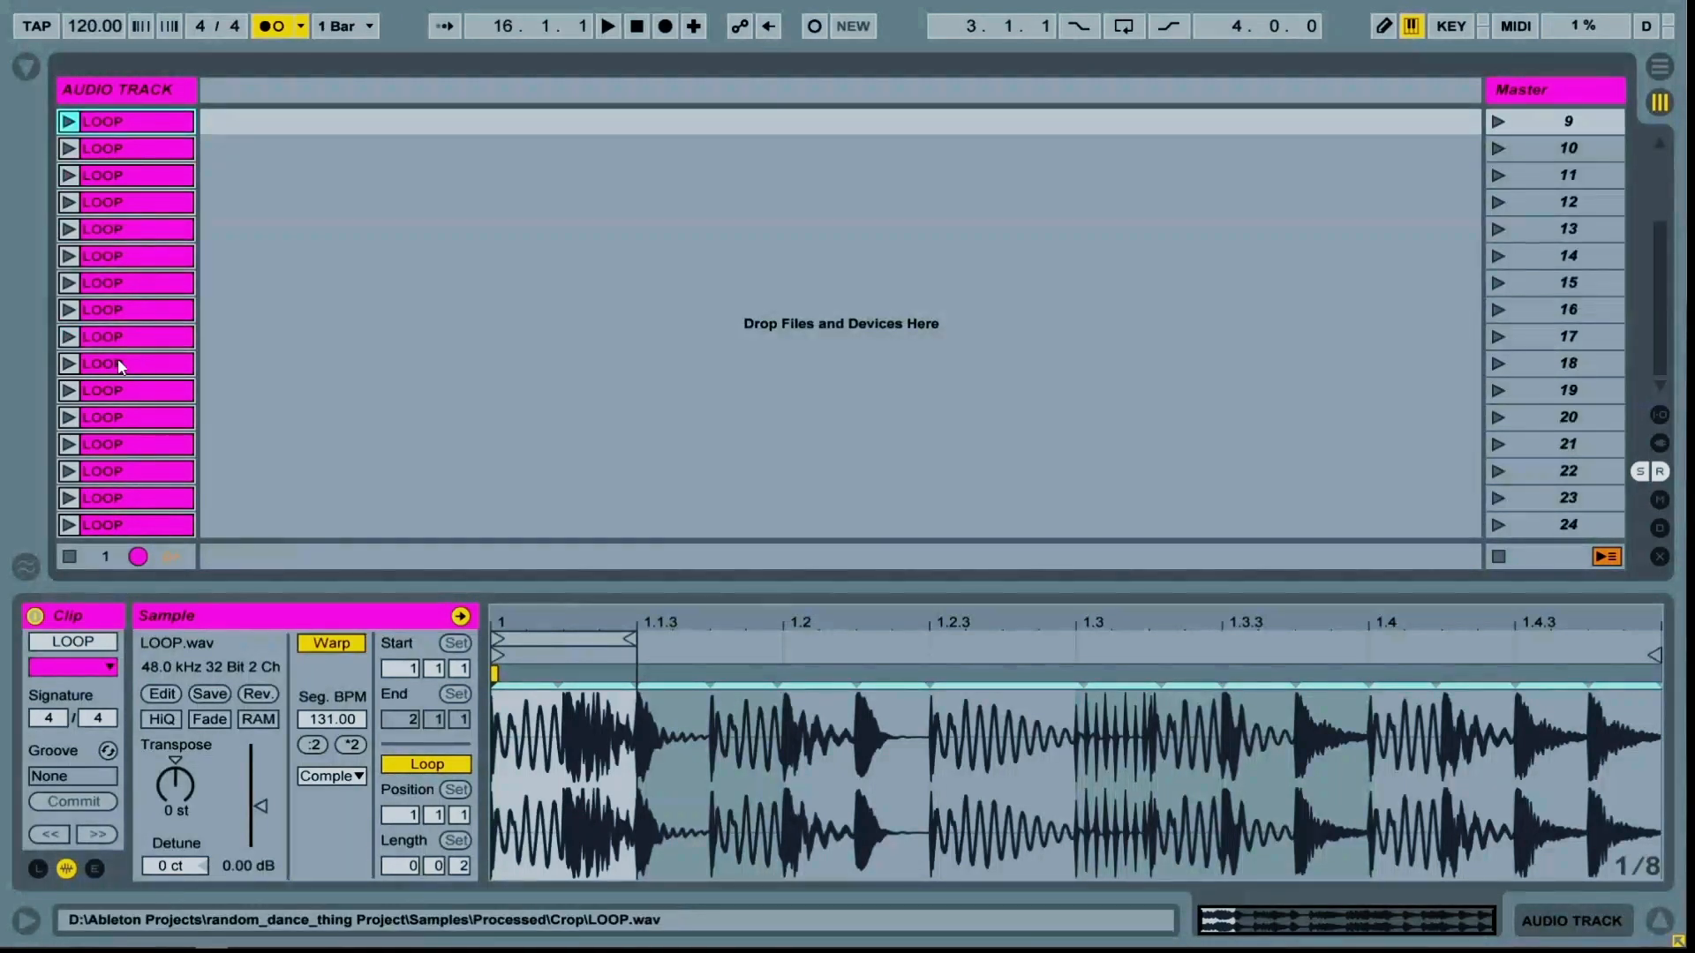
shift+click(122, 314)
right_click(127, 316)
click(400, 648)
Select the clips in scenes 17 to 24 and color them orange
click(139, 338)
shift+click(161, 527)
right_click(160, 531)
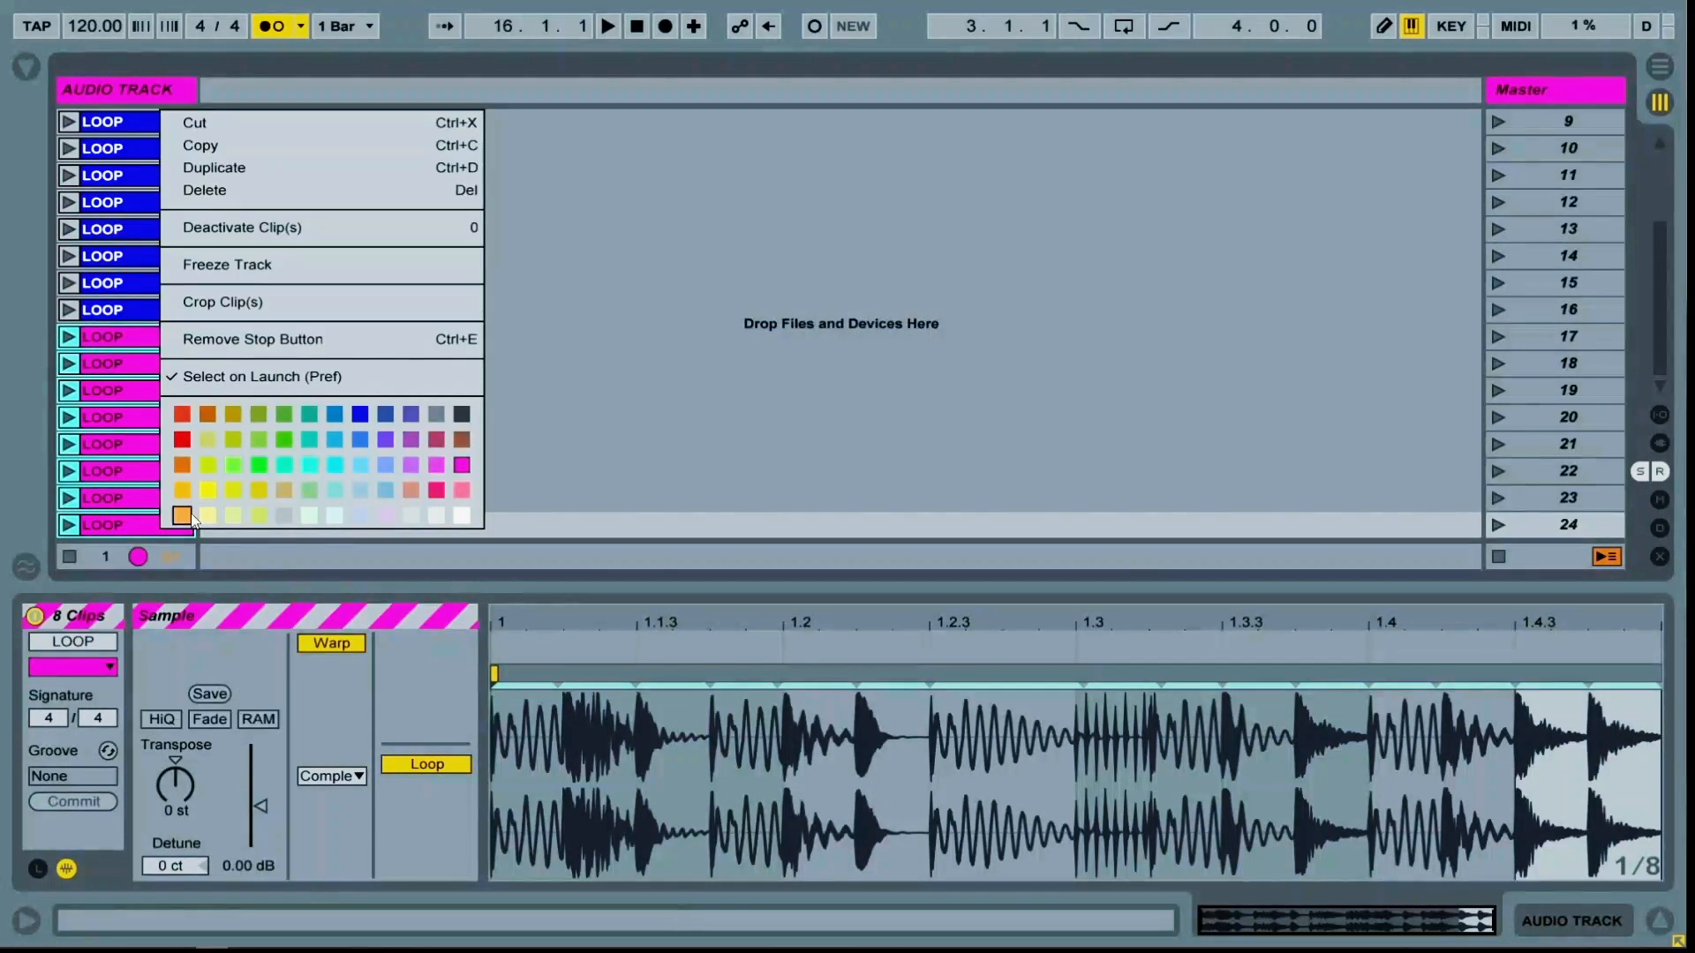
click(179, 512)
click(273, 258)
Reverse the sample of the blue clips in scenes 9 to 16
scroll(150, 152, up, 1)
click(152, 153)
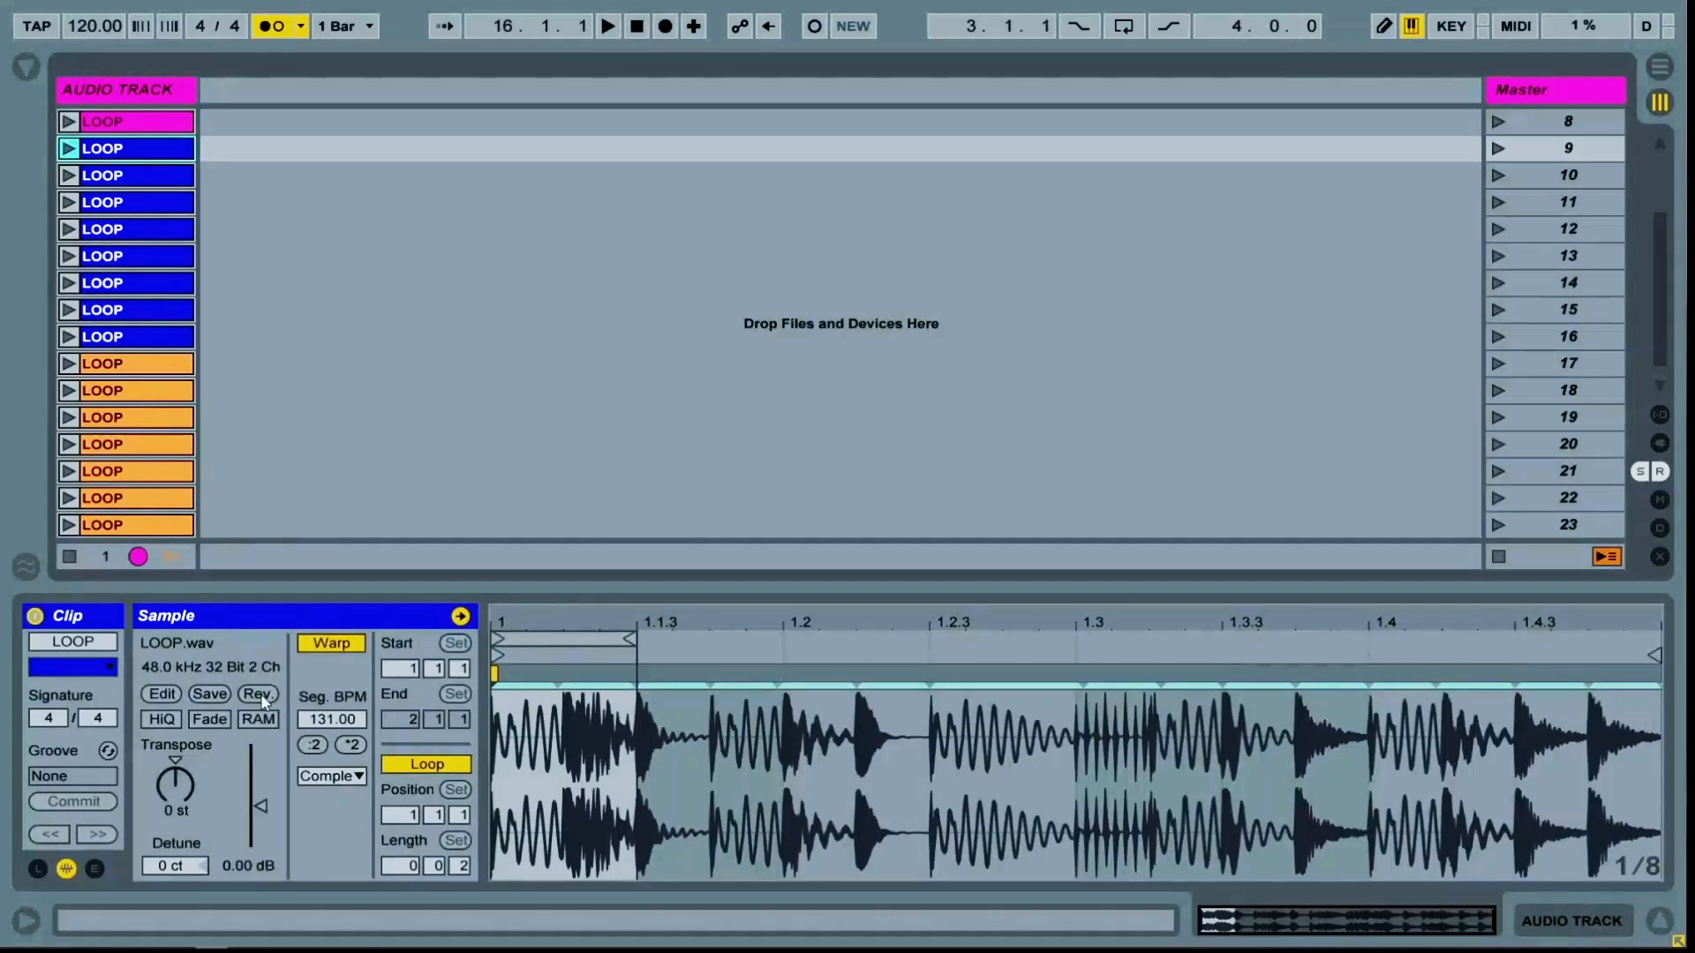
click(261, 700)
click(124, 175)
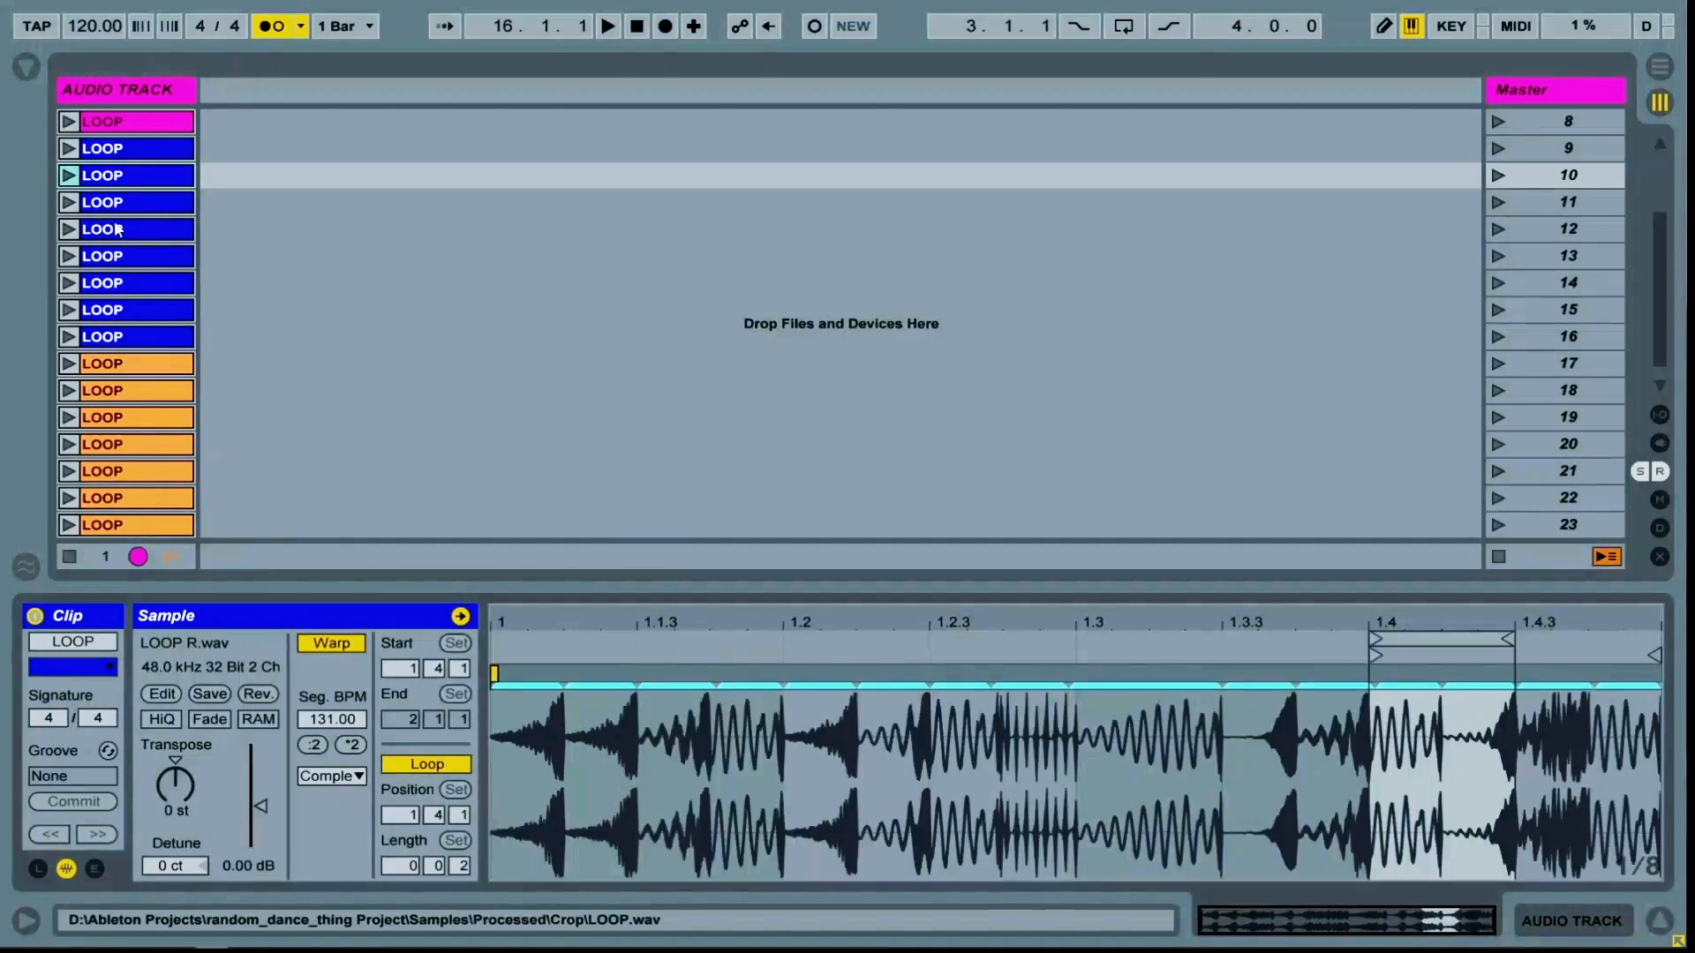
click(123, 203)
click(126, 234)
click(129, 256)
click(133, 282)
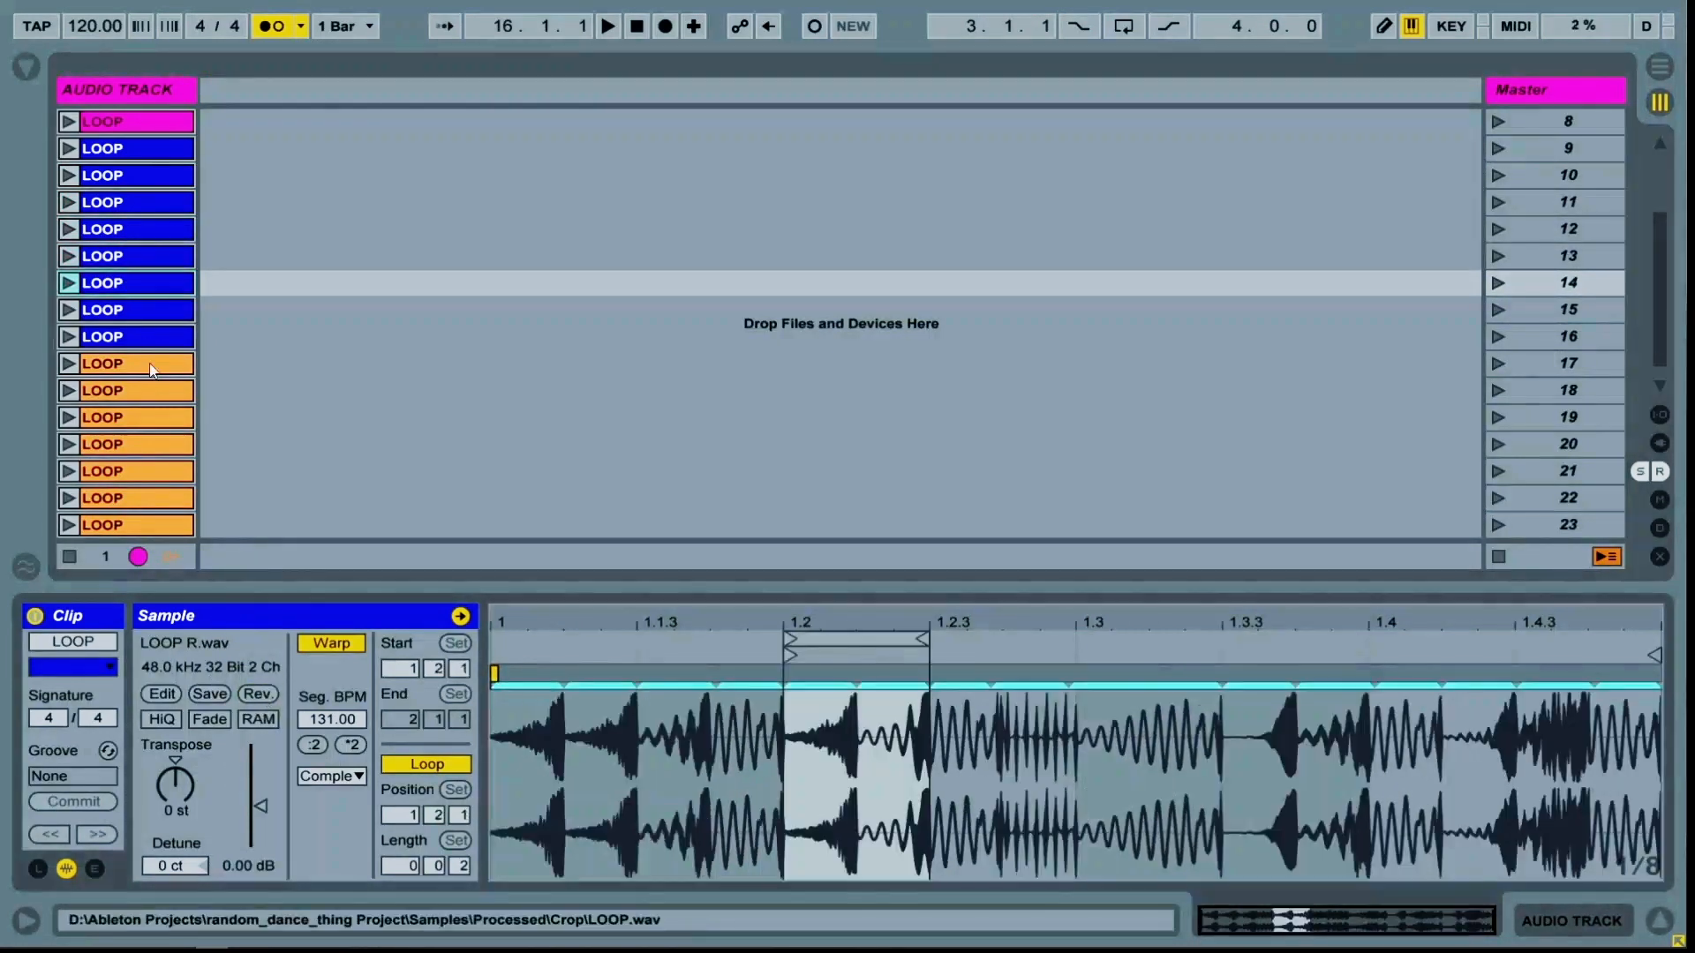
click(135, 309)
click(257, 693)
Transpose the orange clip in scene 17 up 12 semitones
scroll(167, 338, down, 1)
click(167, 338)
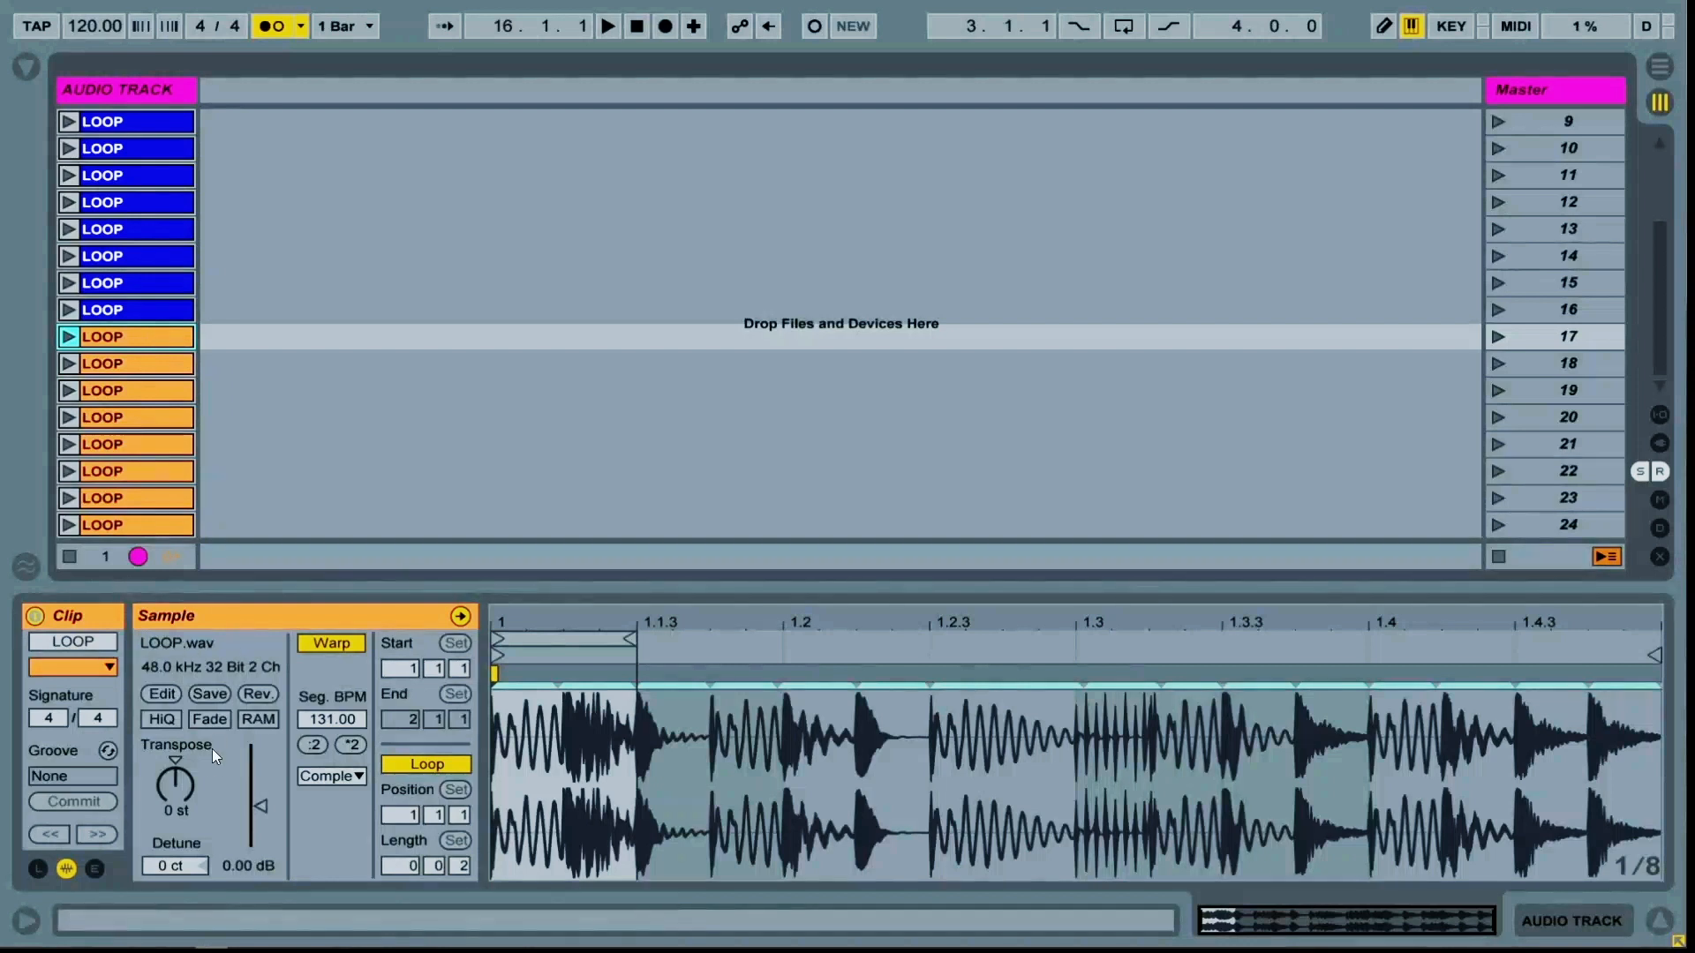
click(175, 784)
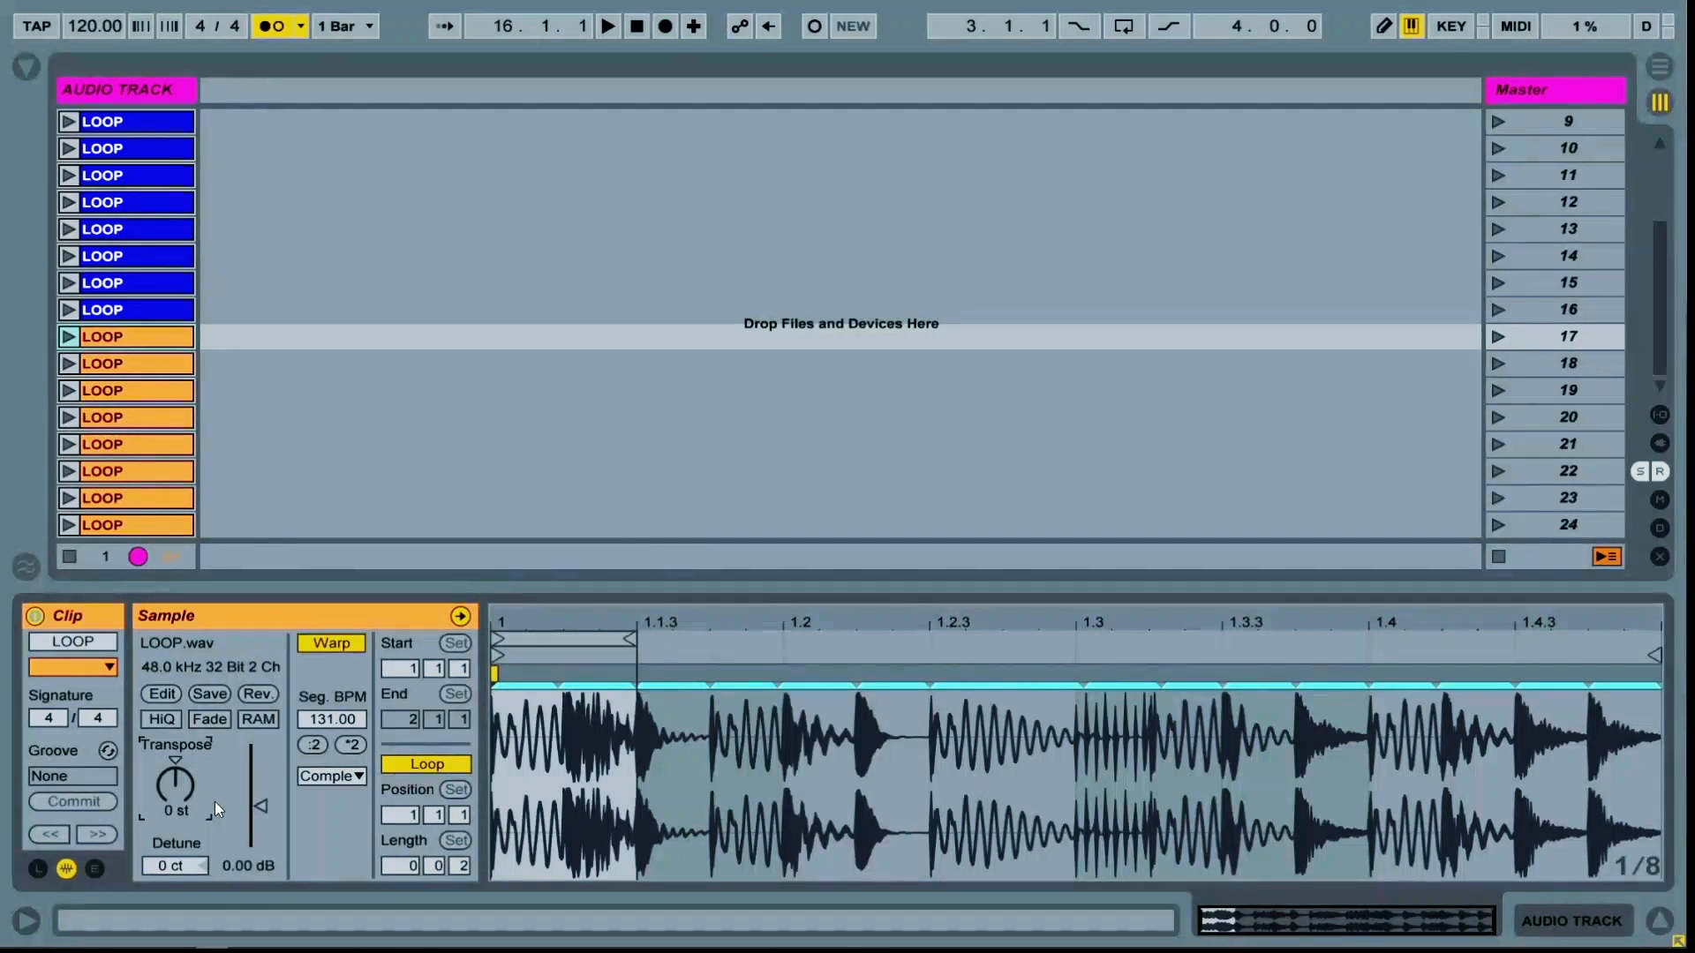
text(12)
key(Return)
Transpose the orange clip in scene 18 to -12 semitones
click(151, 372)
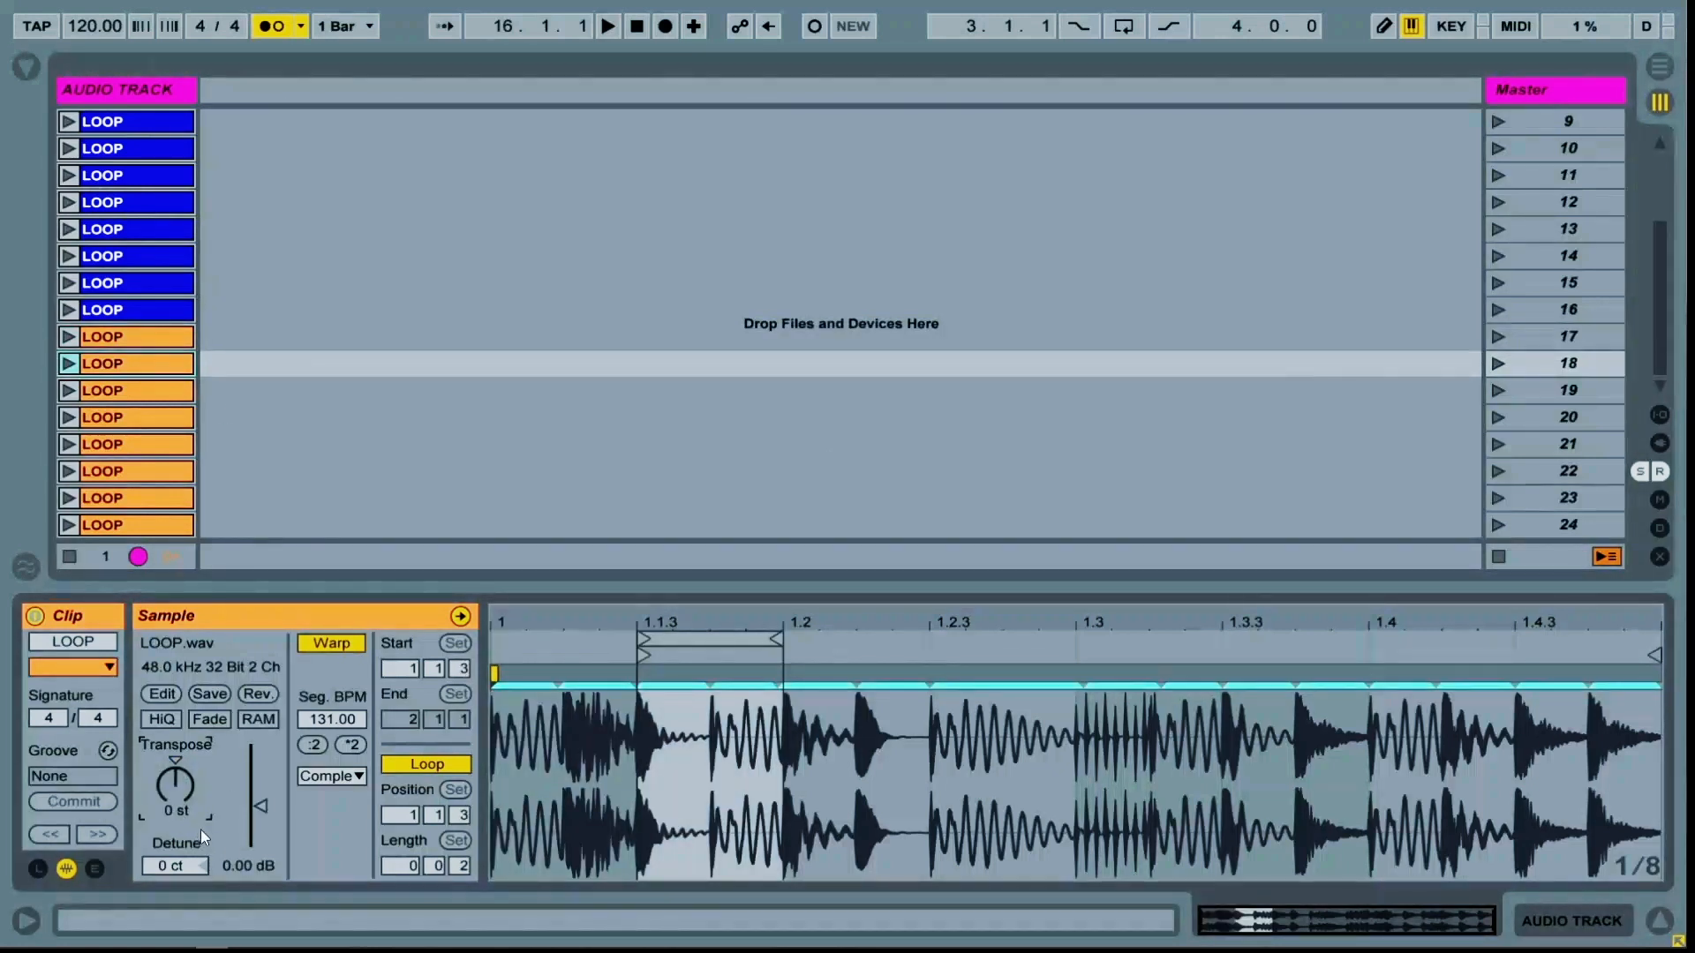
text(-12)
key(Return)
Step through the orange clips in scenes 19 to 23 to check their settings
click(159, 390)
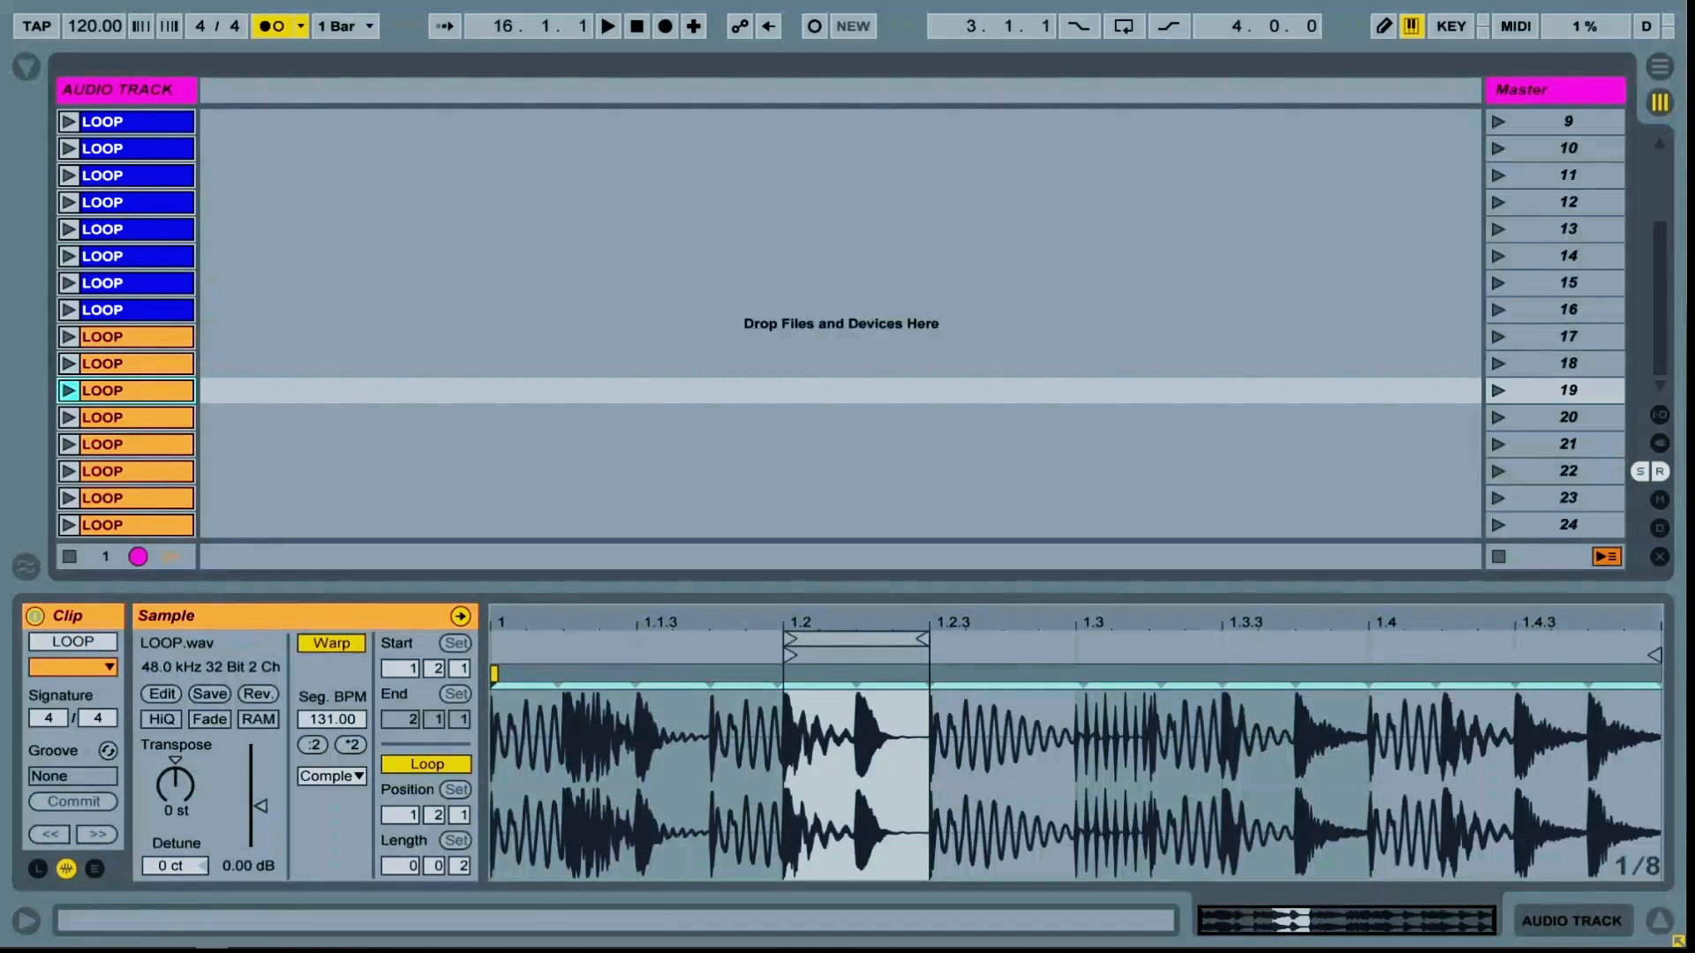
key(Down)
key(Down)
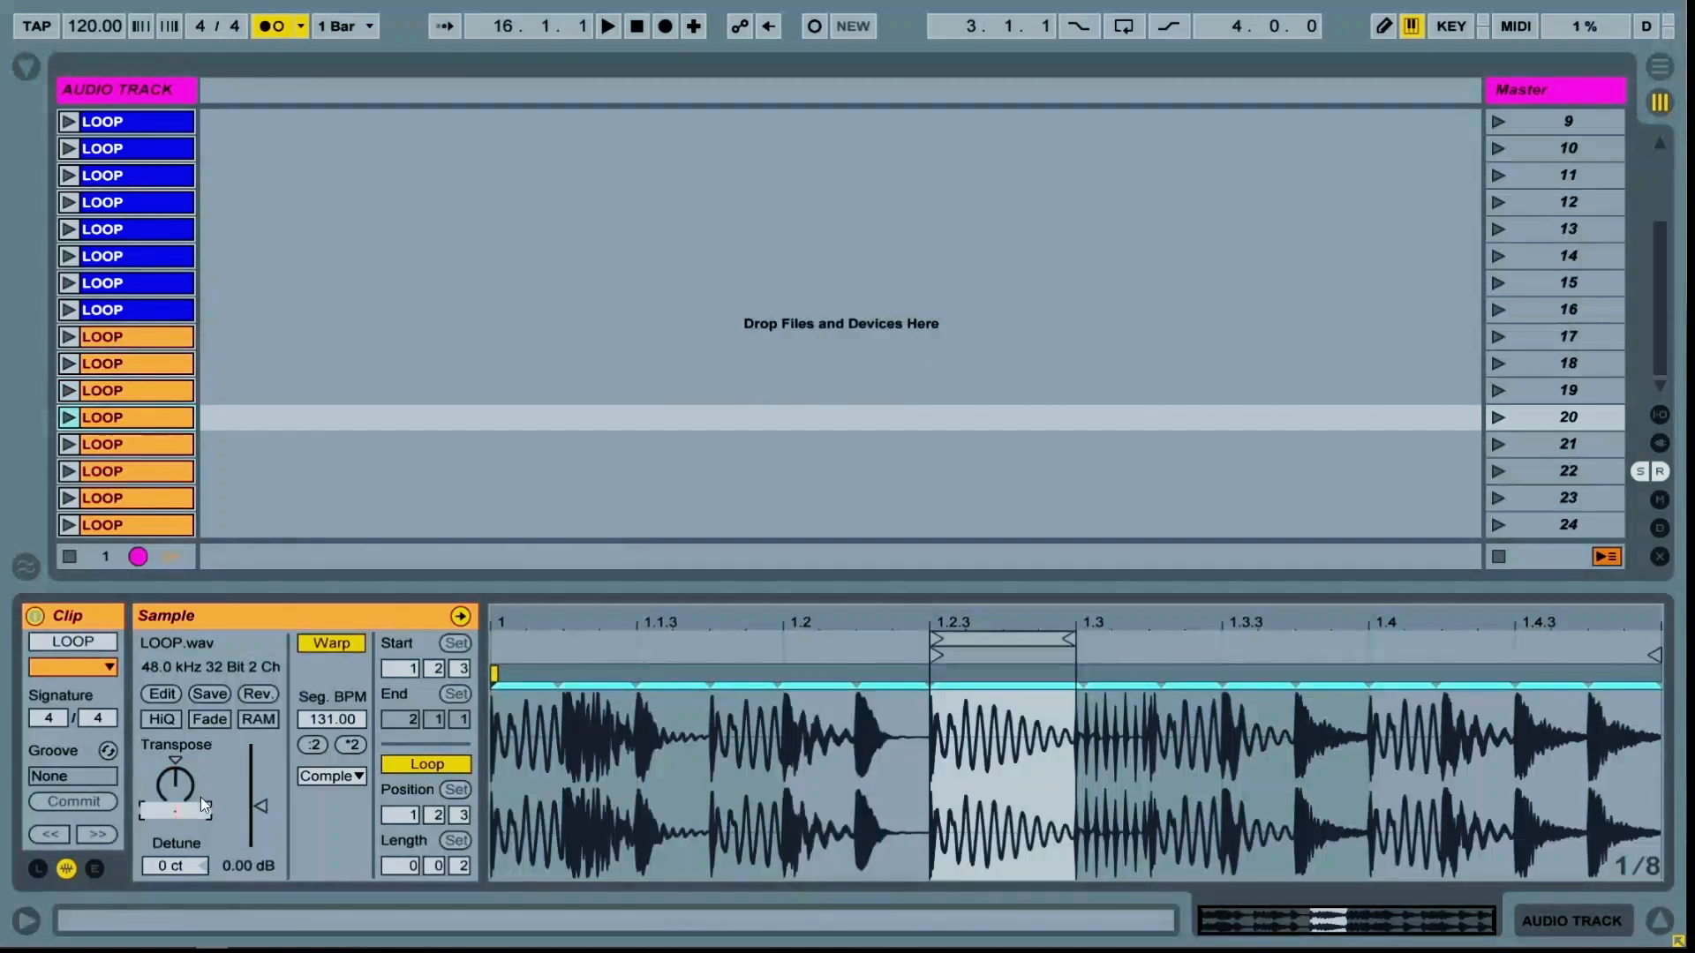
key(Down)
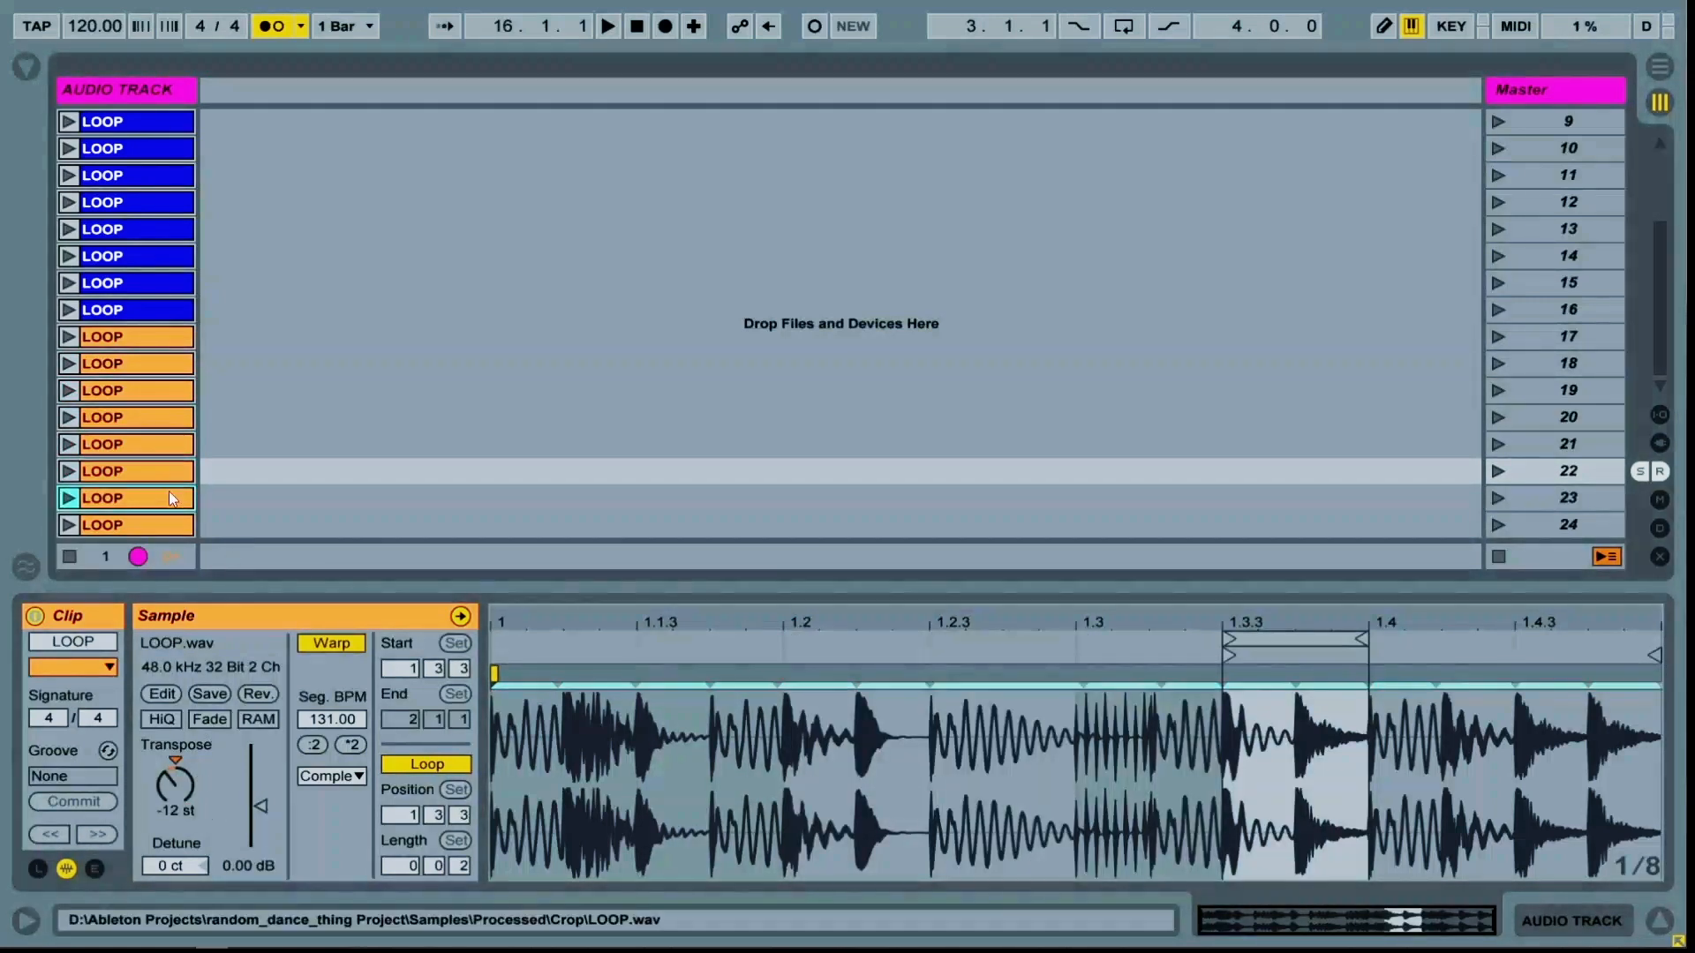
click(168, 495)
key(Down)
Insert eight empty scenes after scene 16
click(1540, 334)
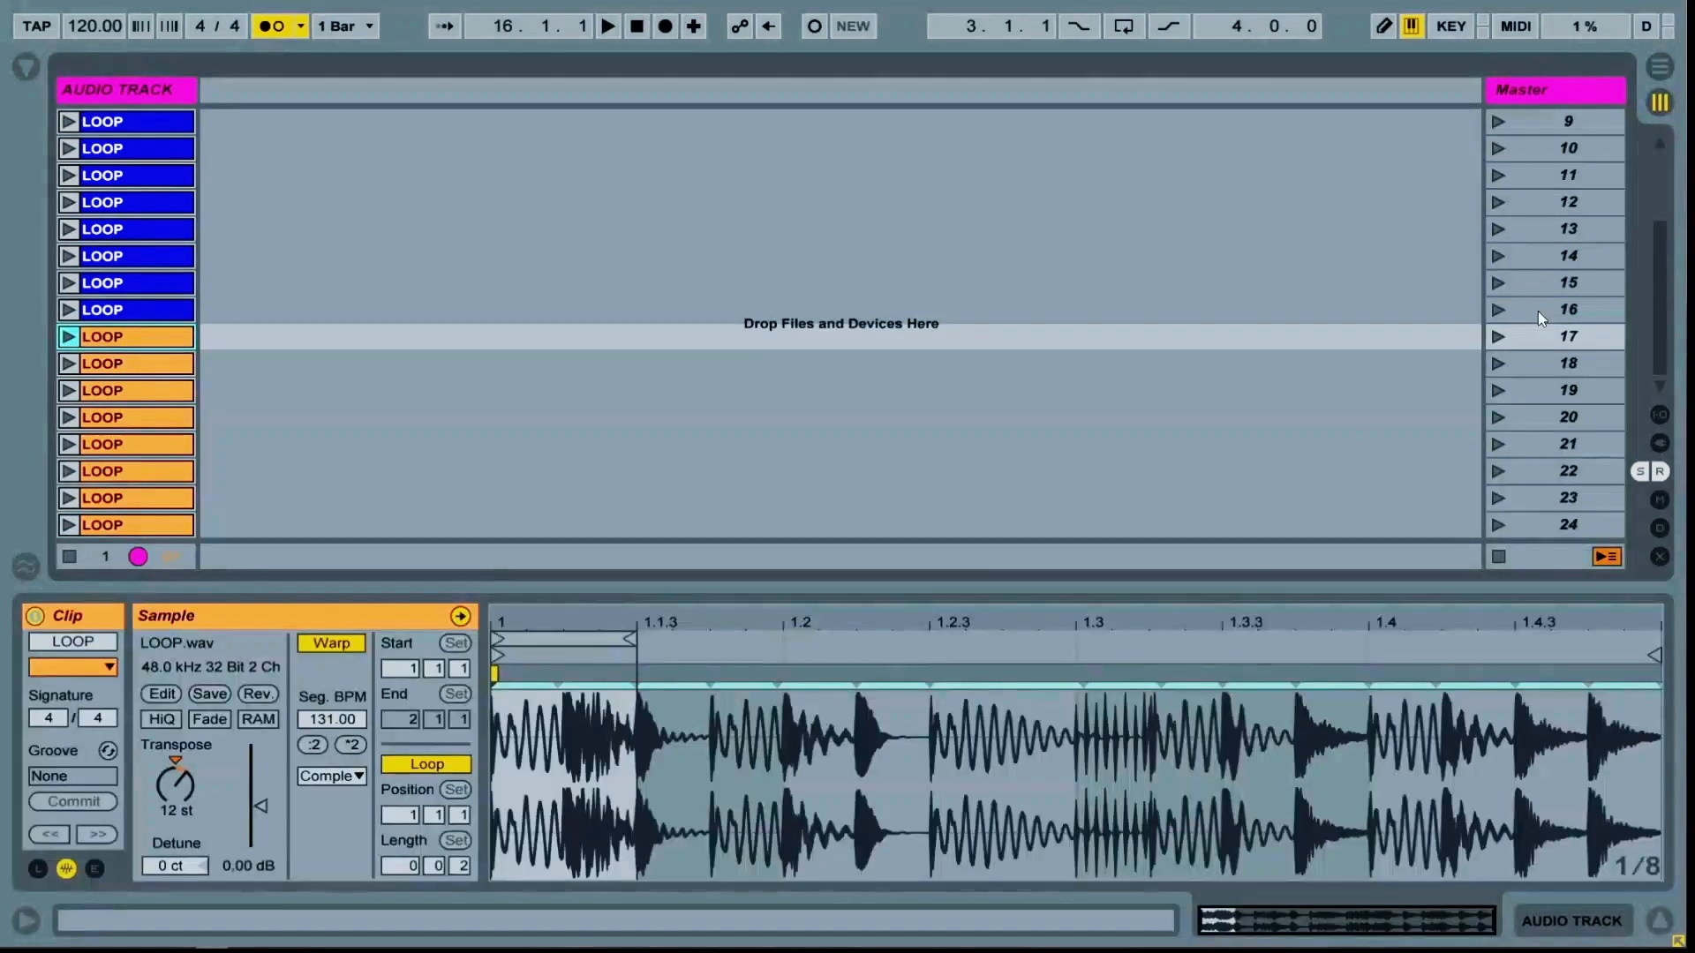
click(1538, 311)
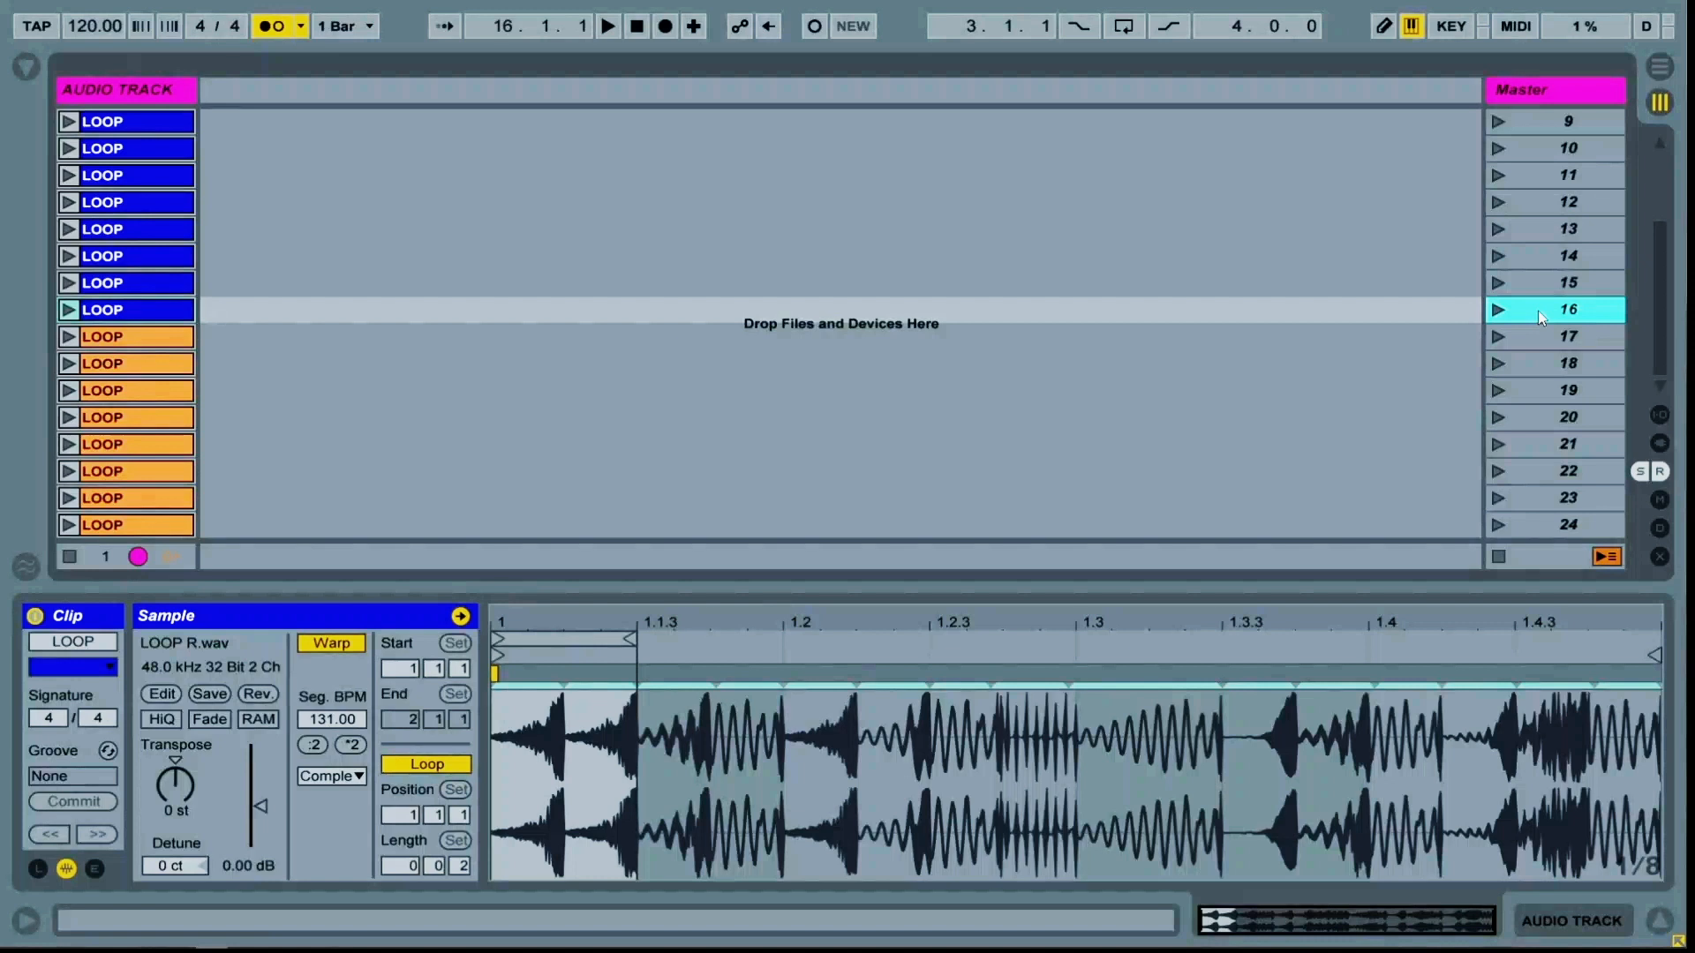
key(ctrl+i)
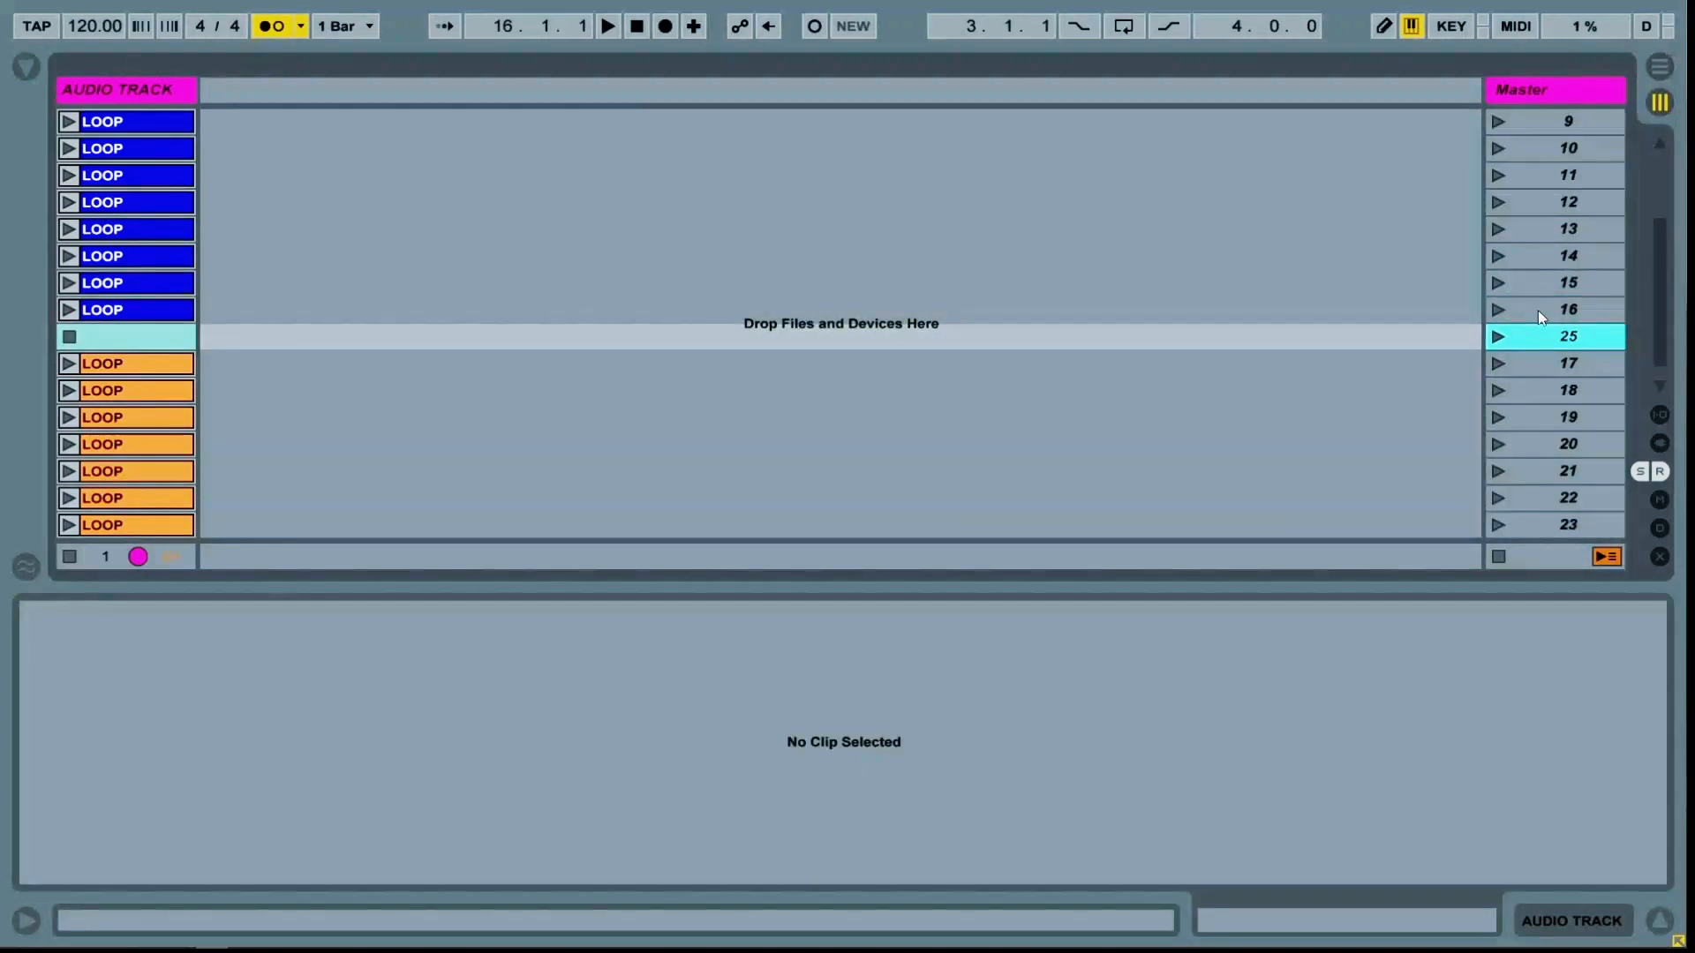
key(ctrl+i)
key(ctrl+i)
key(ctrl+i)
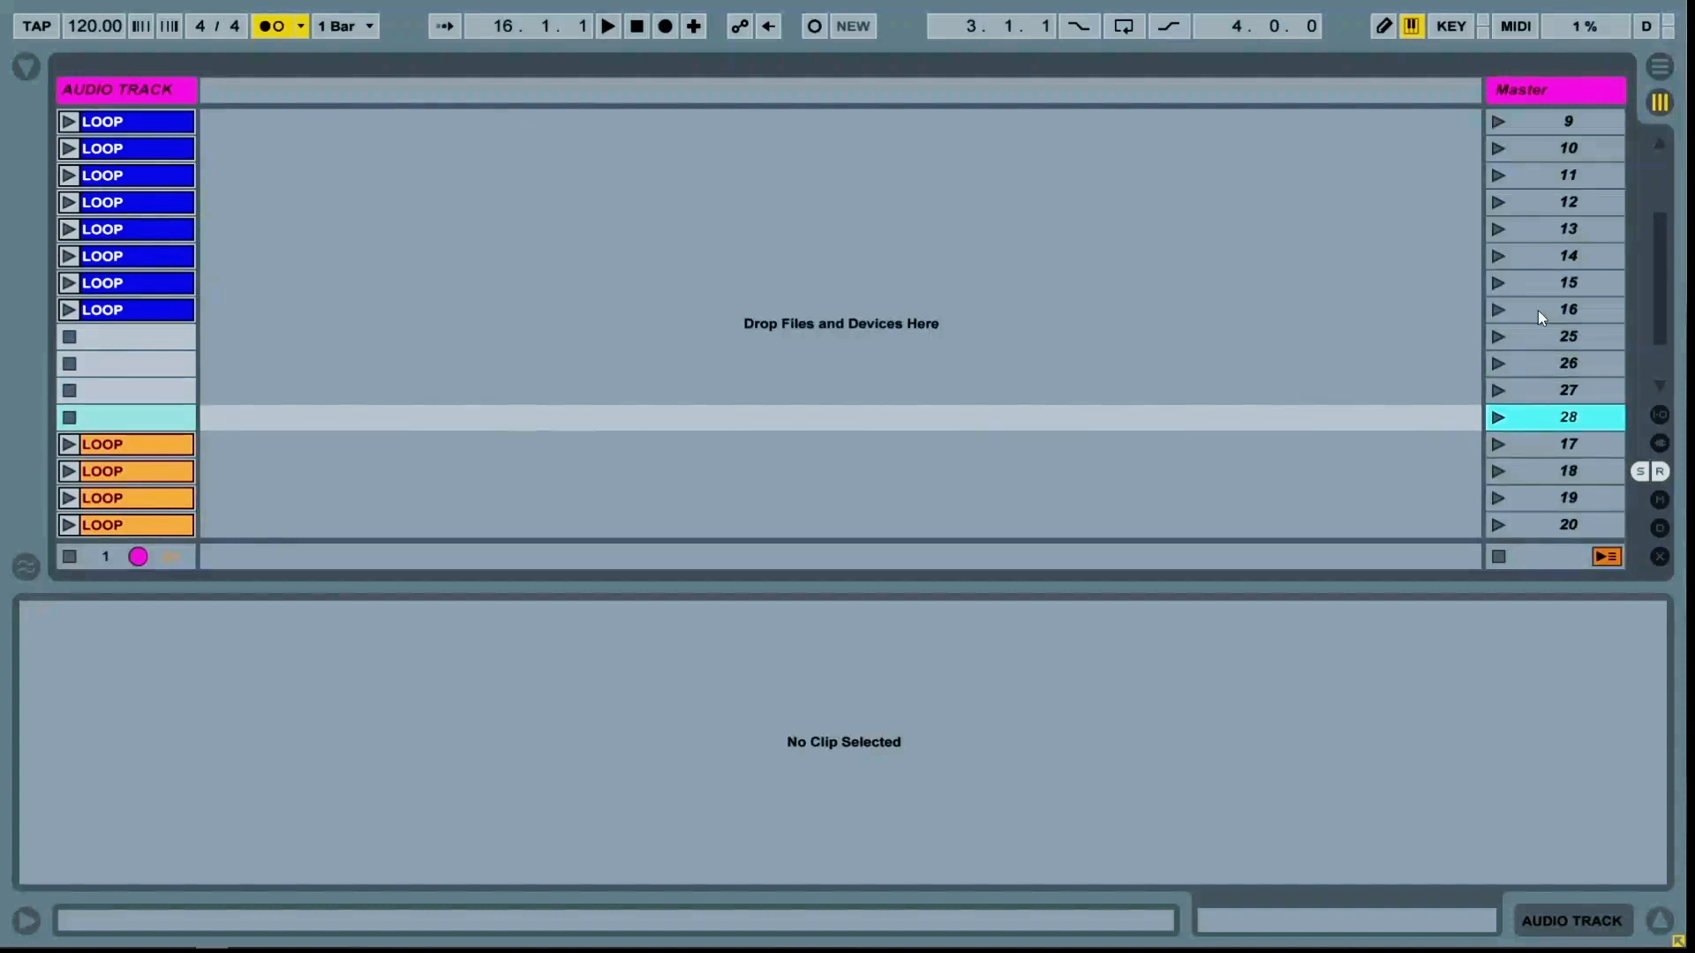
key(ctrl+i)
key(ctrl+i)
key(ctrl+i)
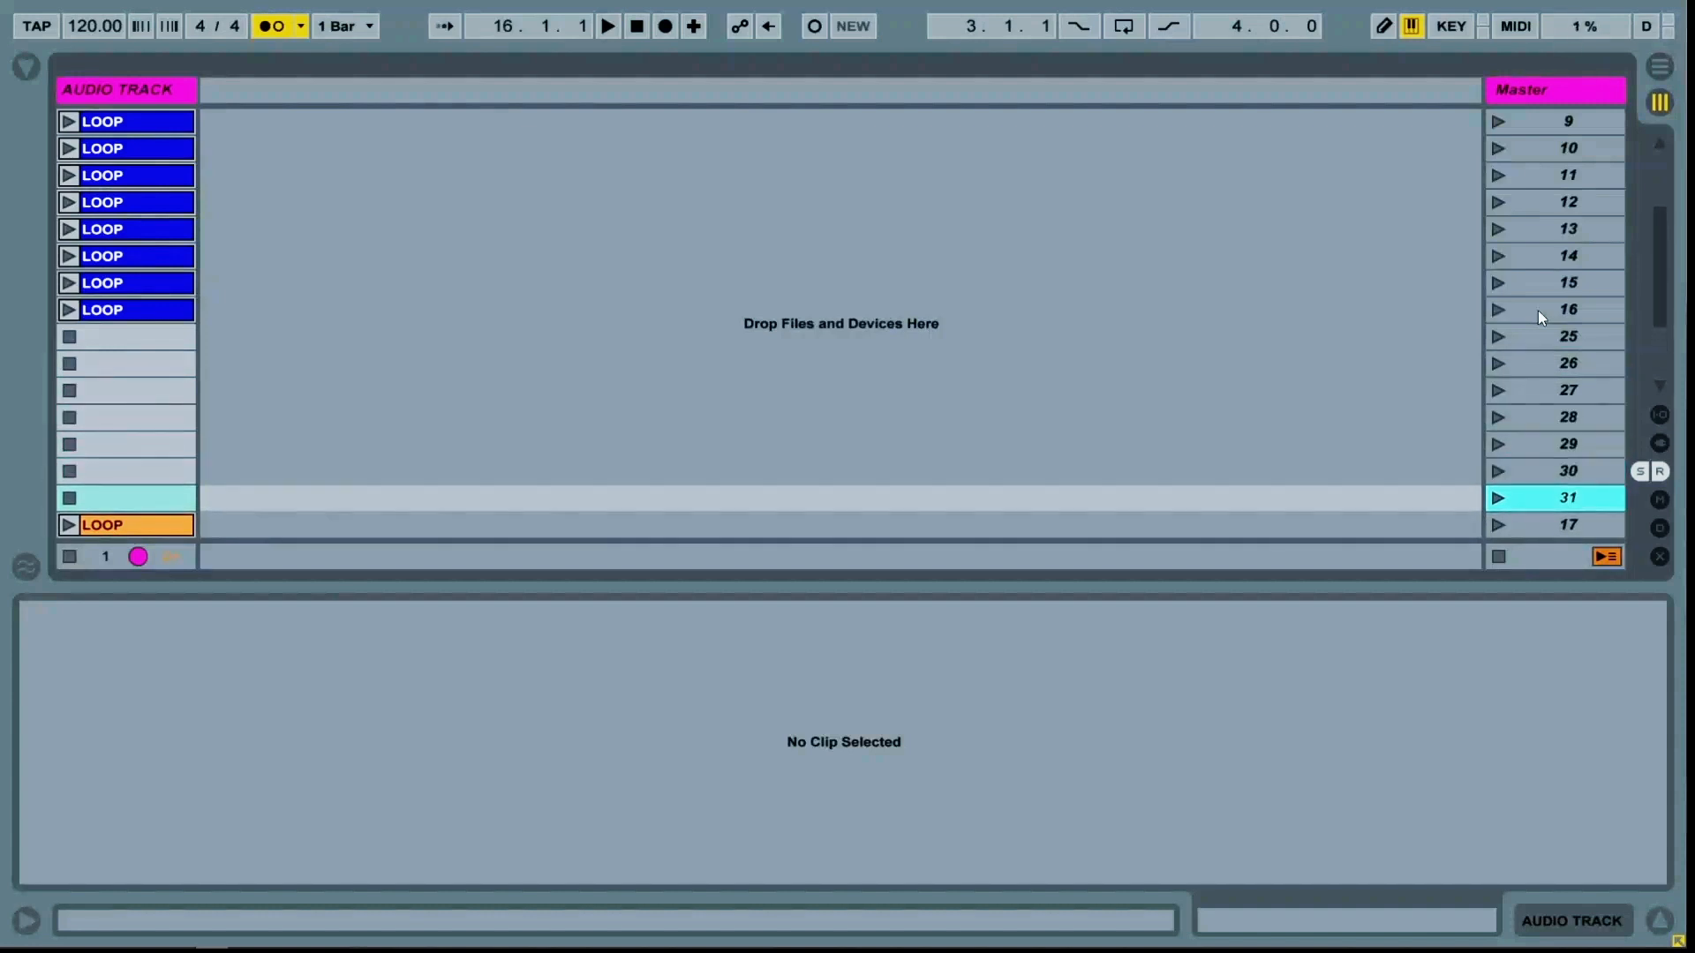
key(ctrl+i)
Duplicate the eight blue clips into the new empty scenes and color the copies pale yellow
scroll(982, 304, down, 5)
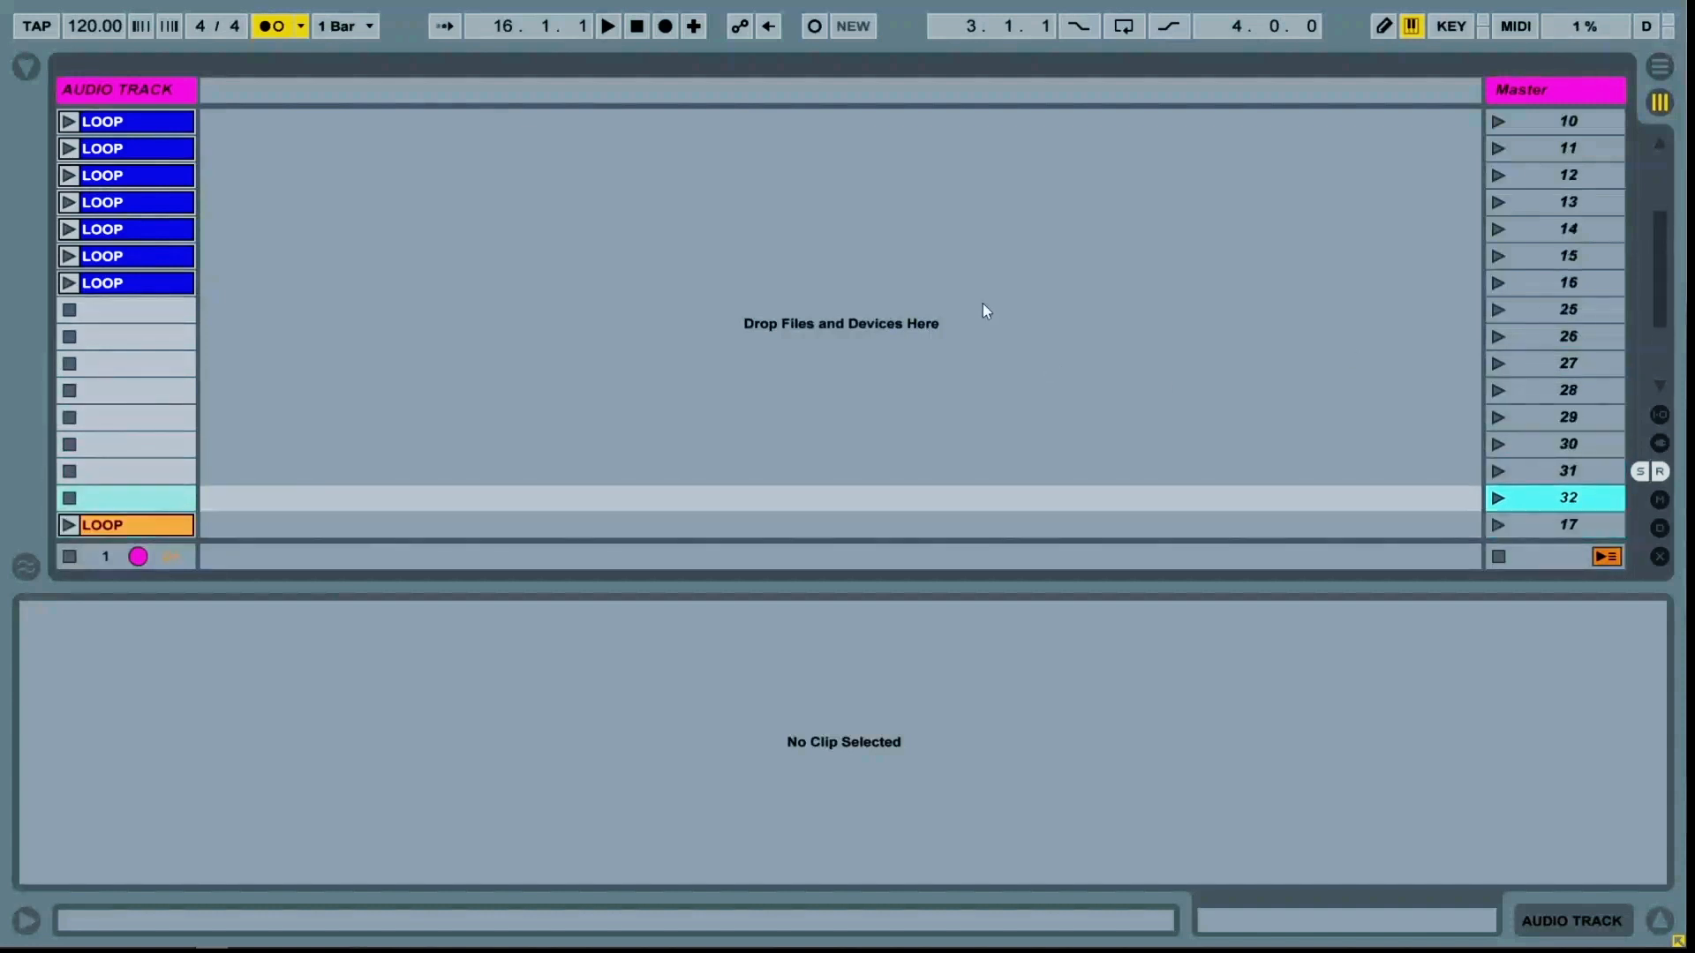
scroll(427, 230, up, 5)
scroll(477, 295, down, 5)
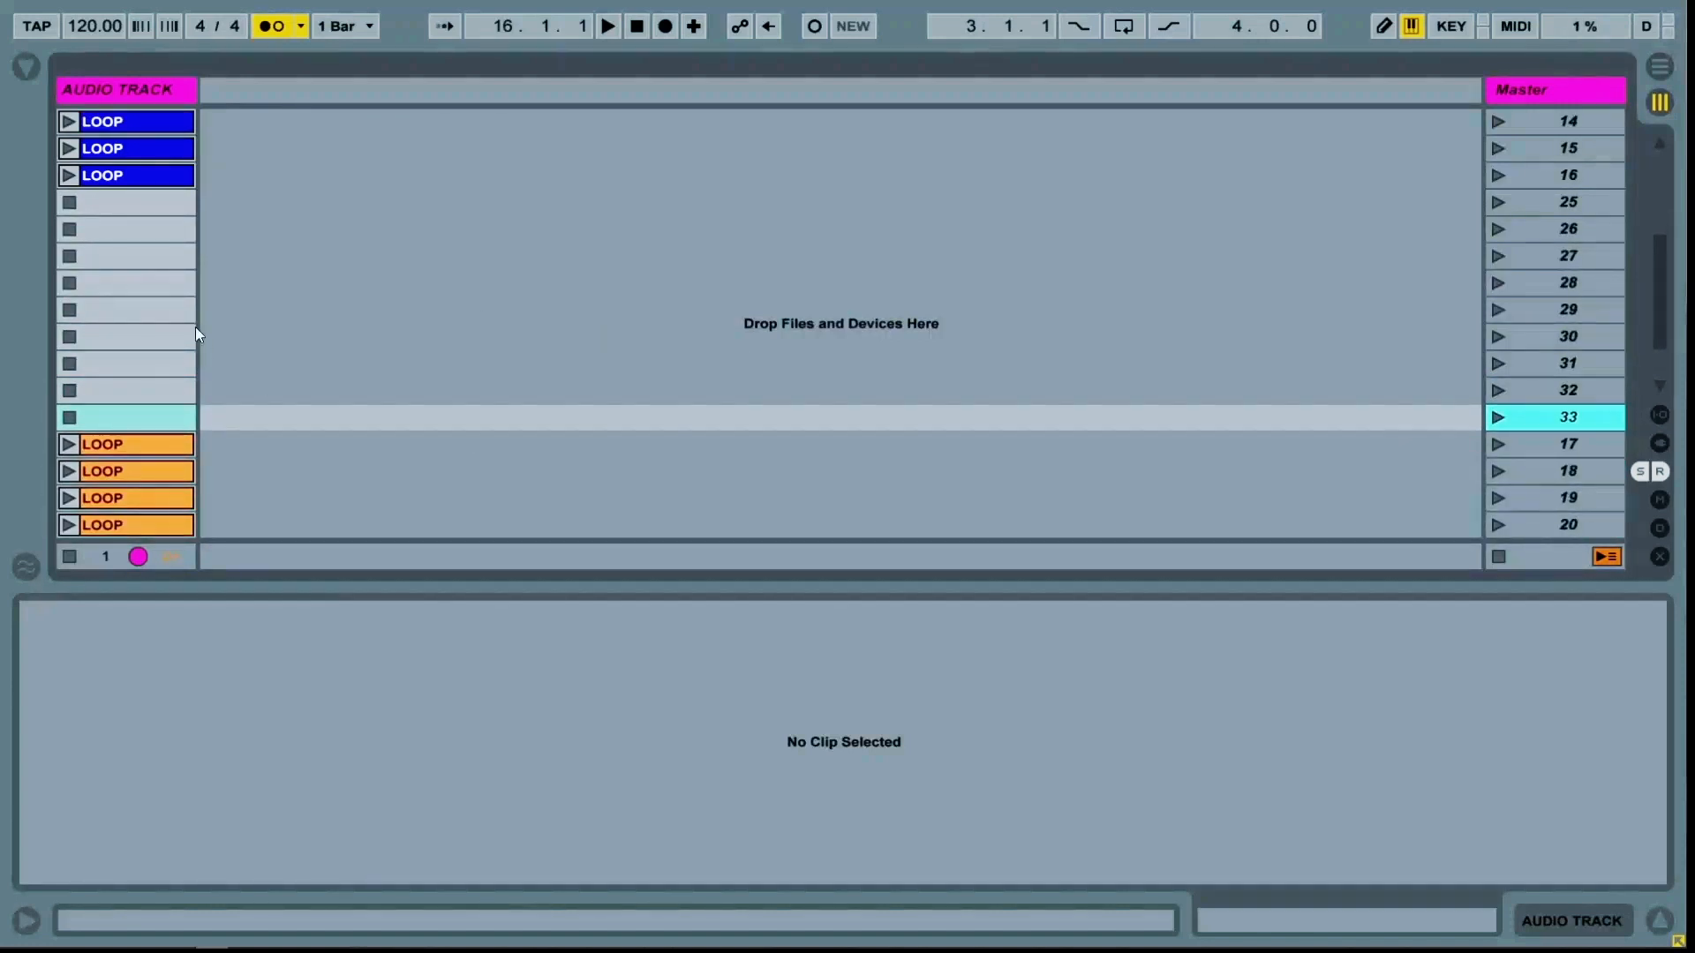
scroll(155, 288, up, 8)
click(152, 397)
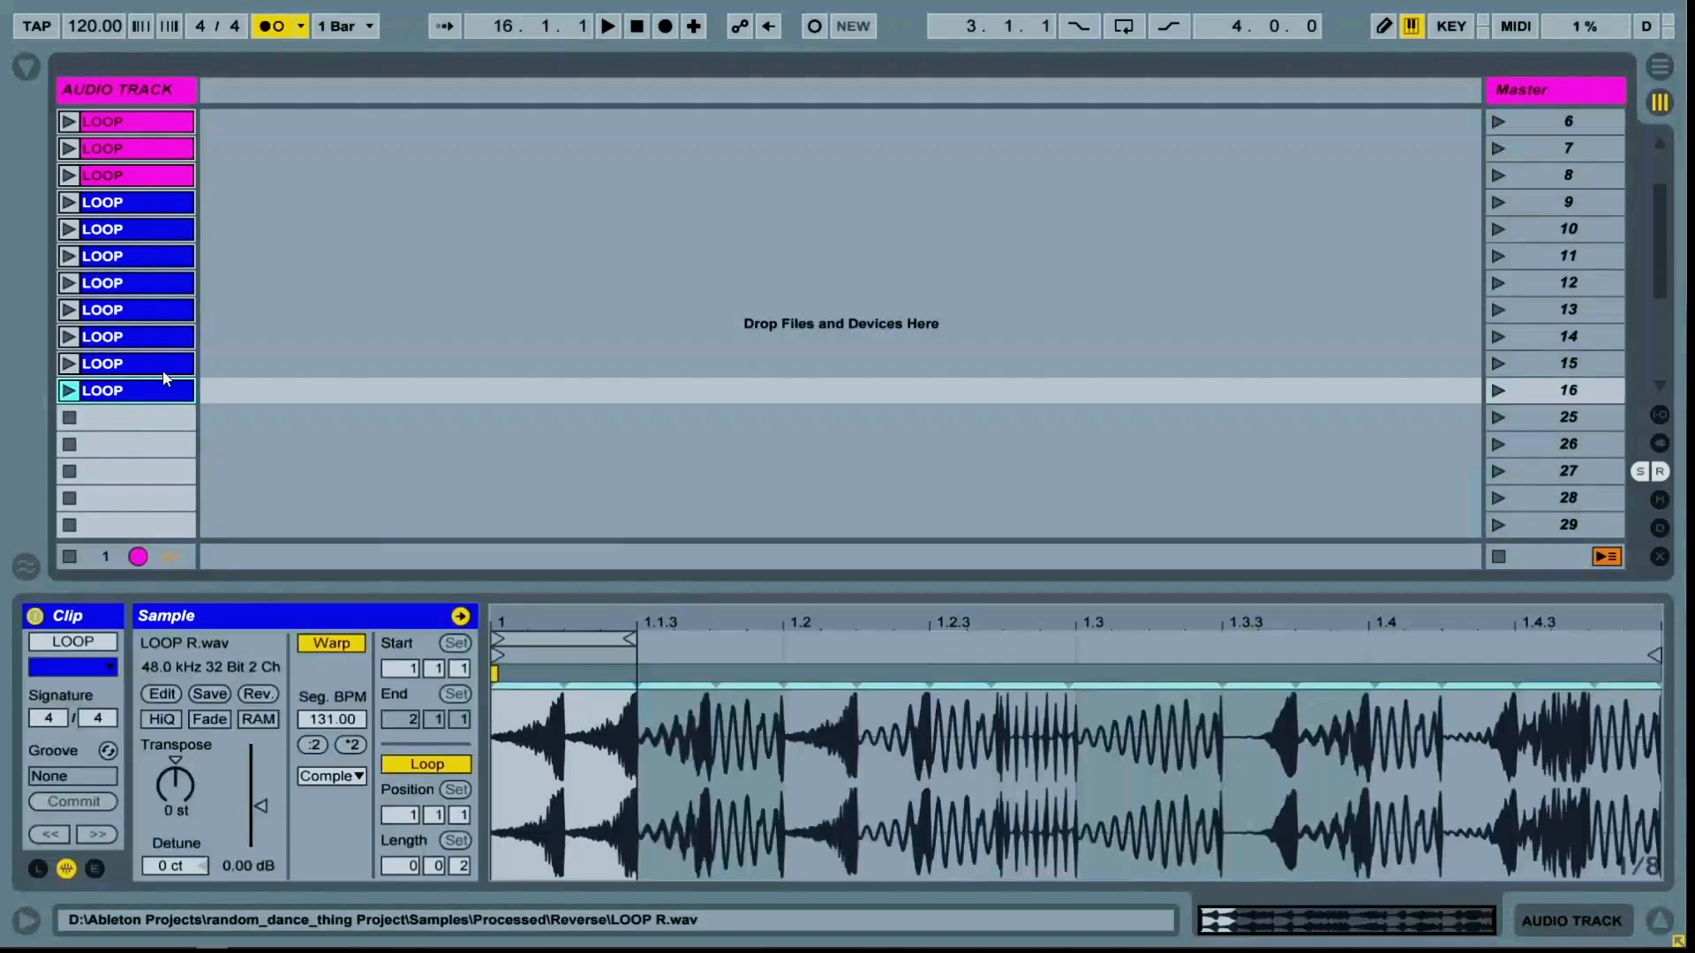
shift+click(166, 210)
scroll(226, 224, down, 7)
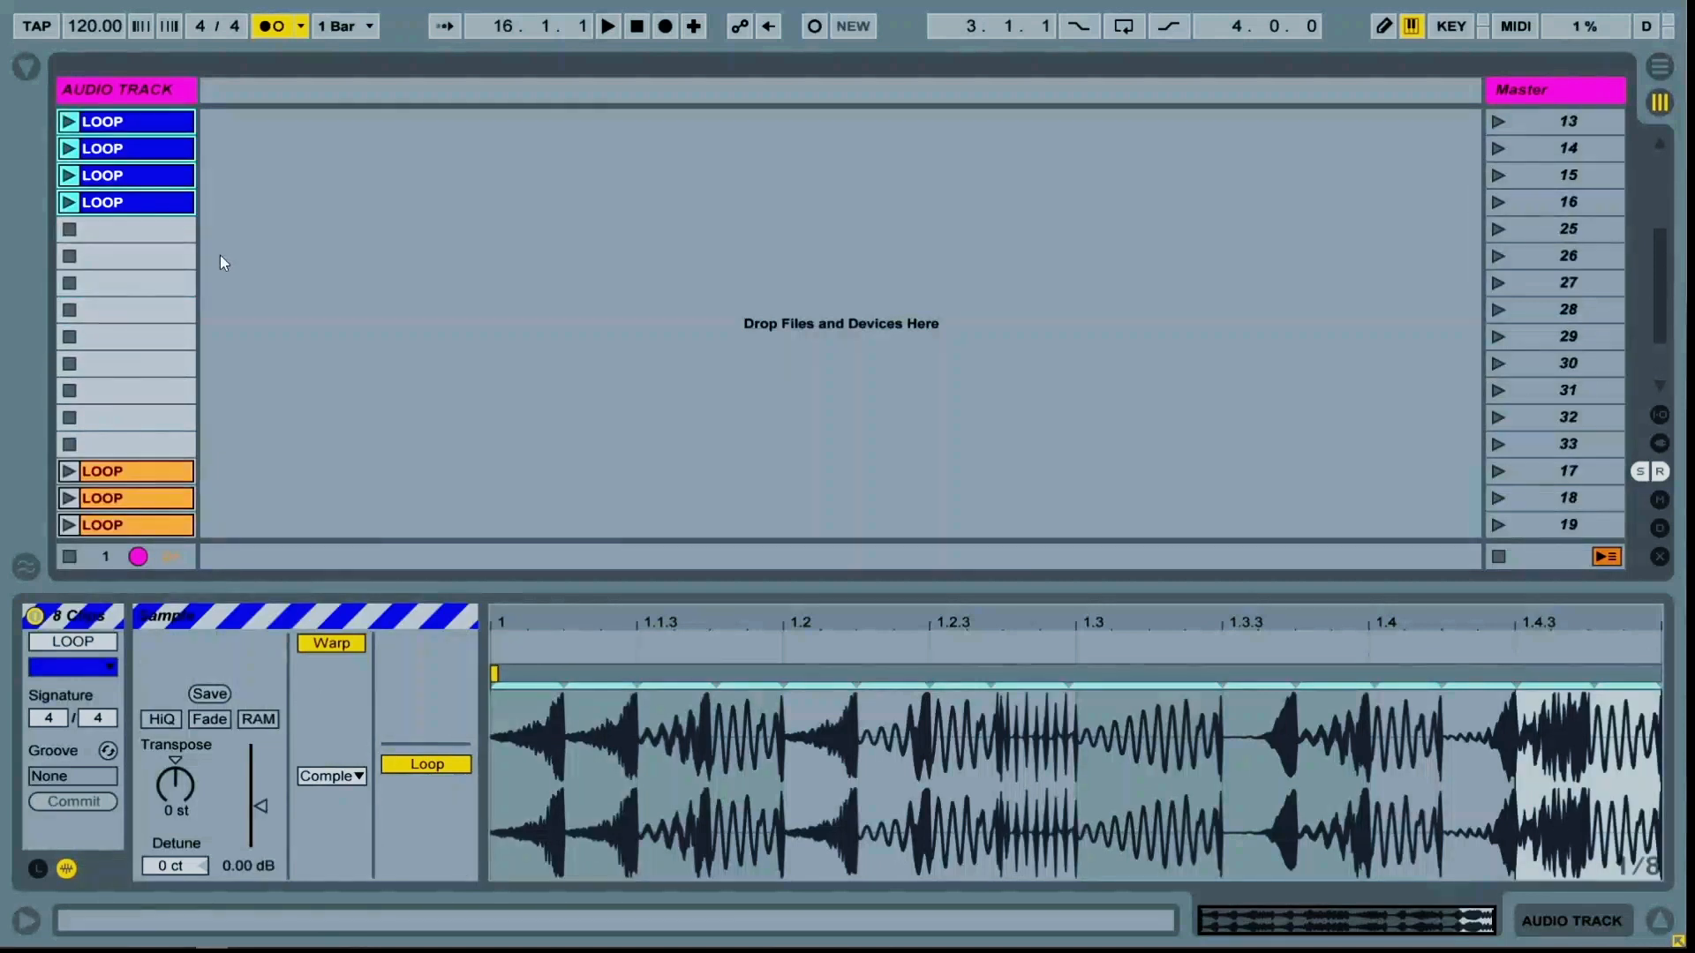
key(ctrl+d)
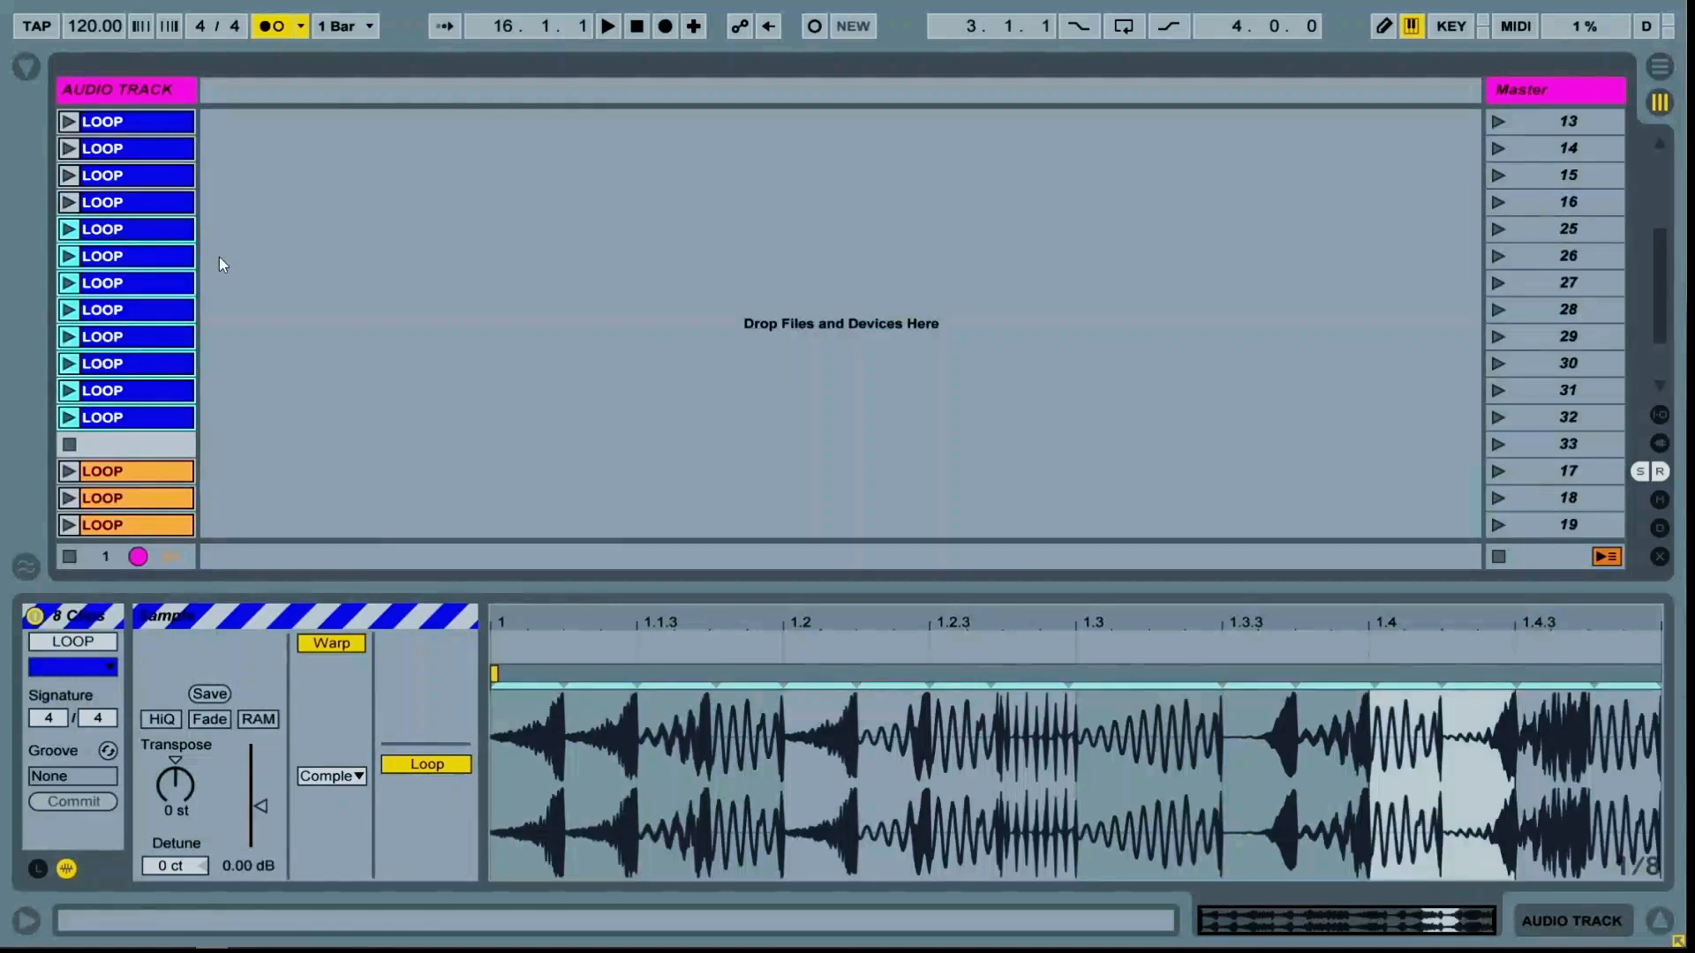
right_click(152, 231)
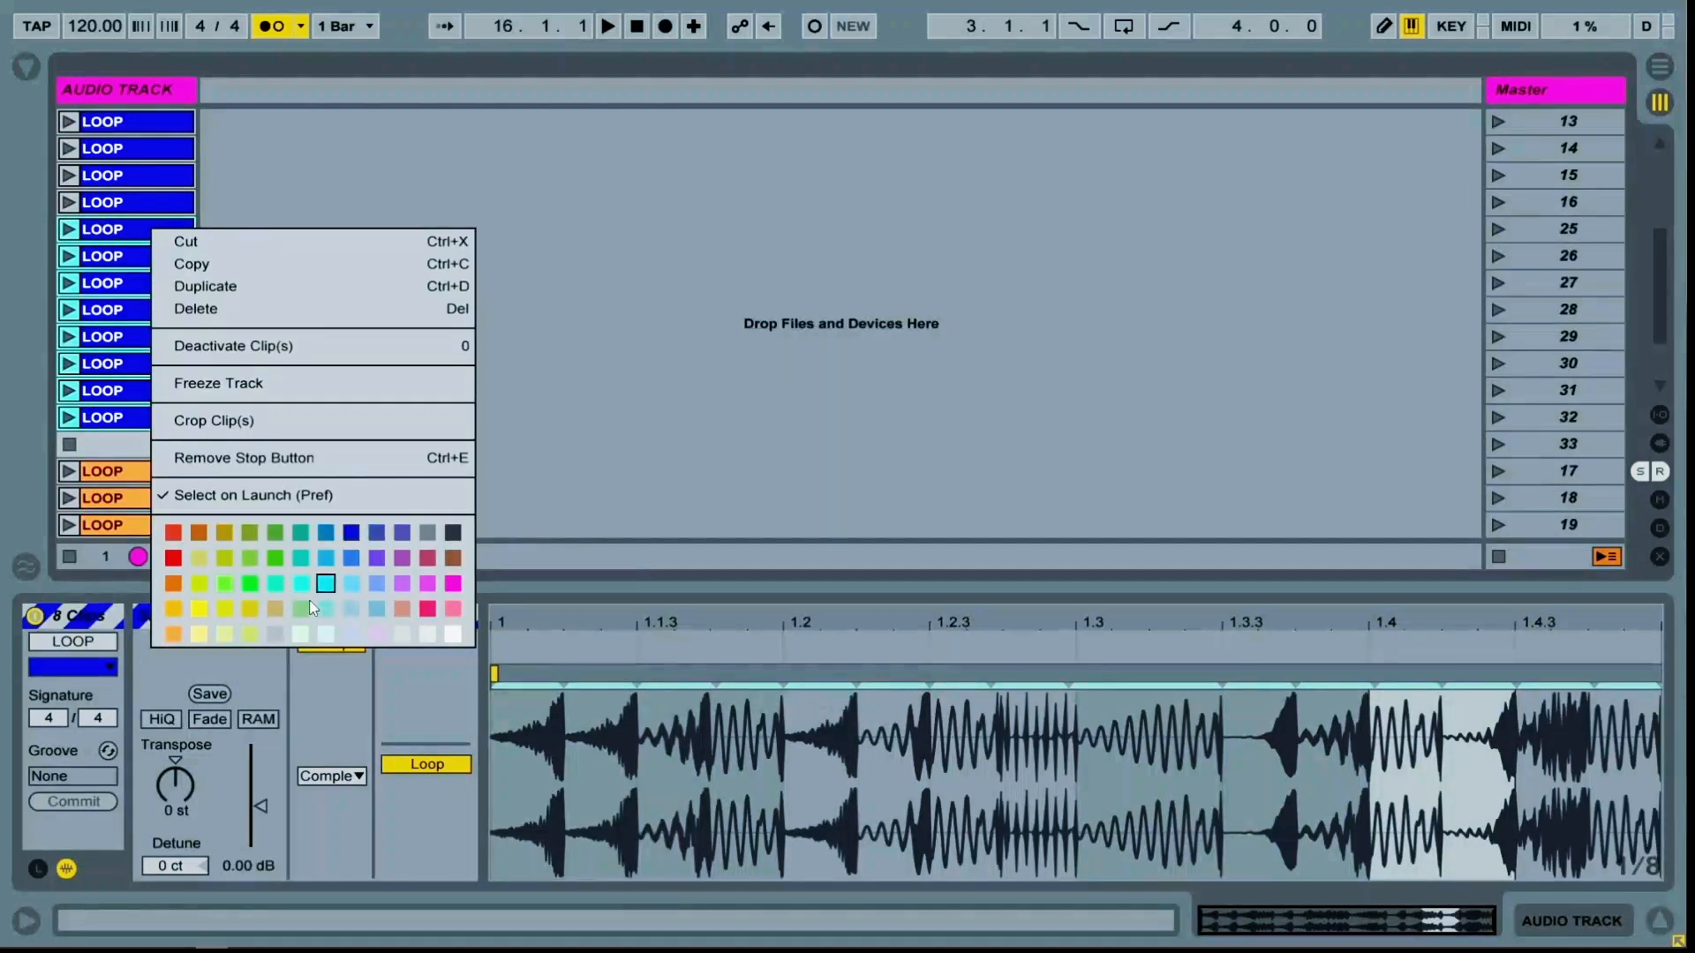
click(198, 633)
Delete the leftover empty scene between the yellow and orange groups
click(1539, 474)
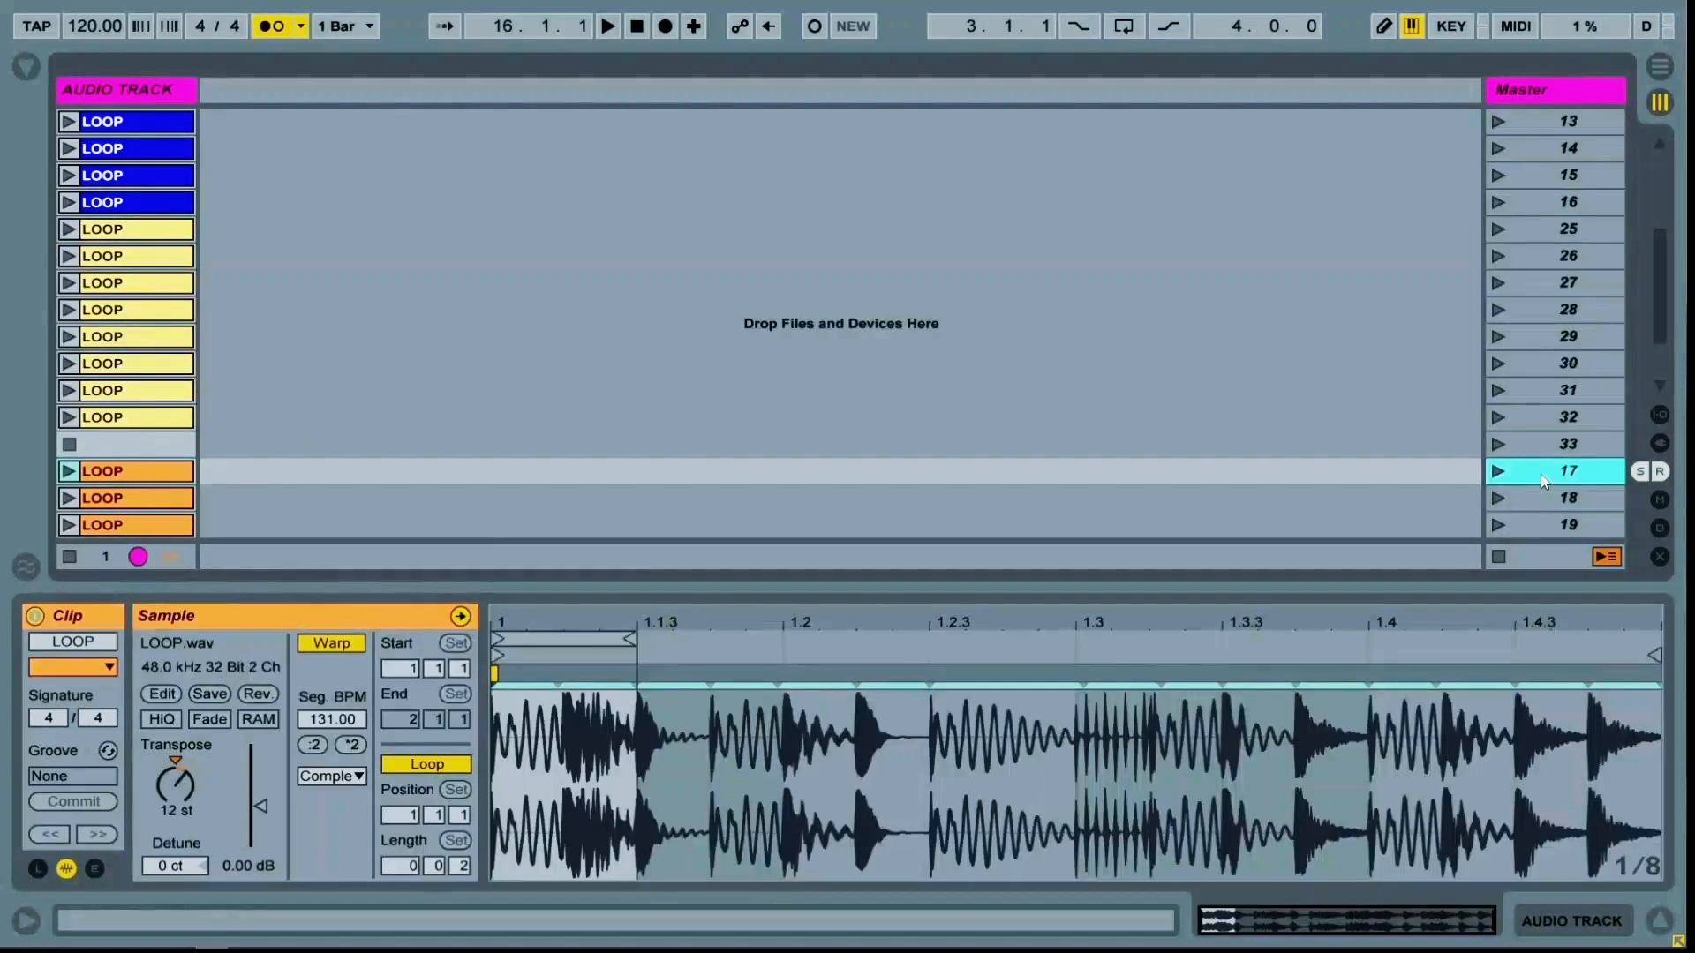
click(1550, 455)
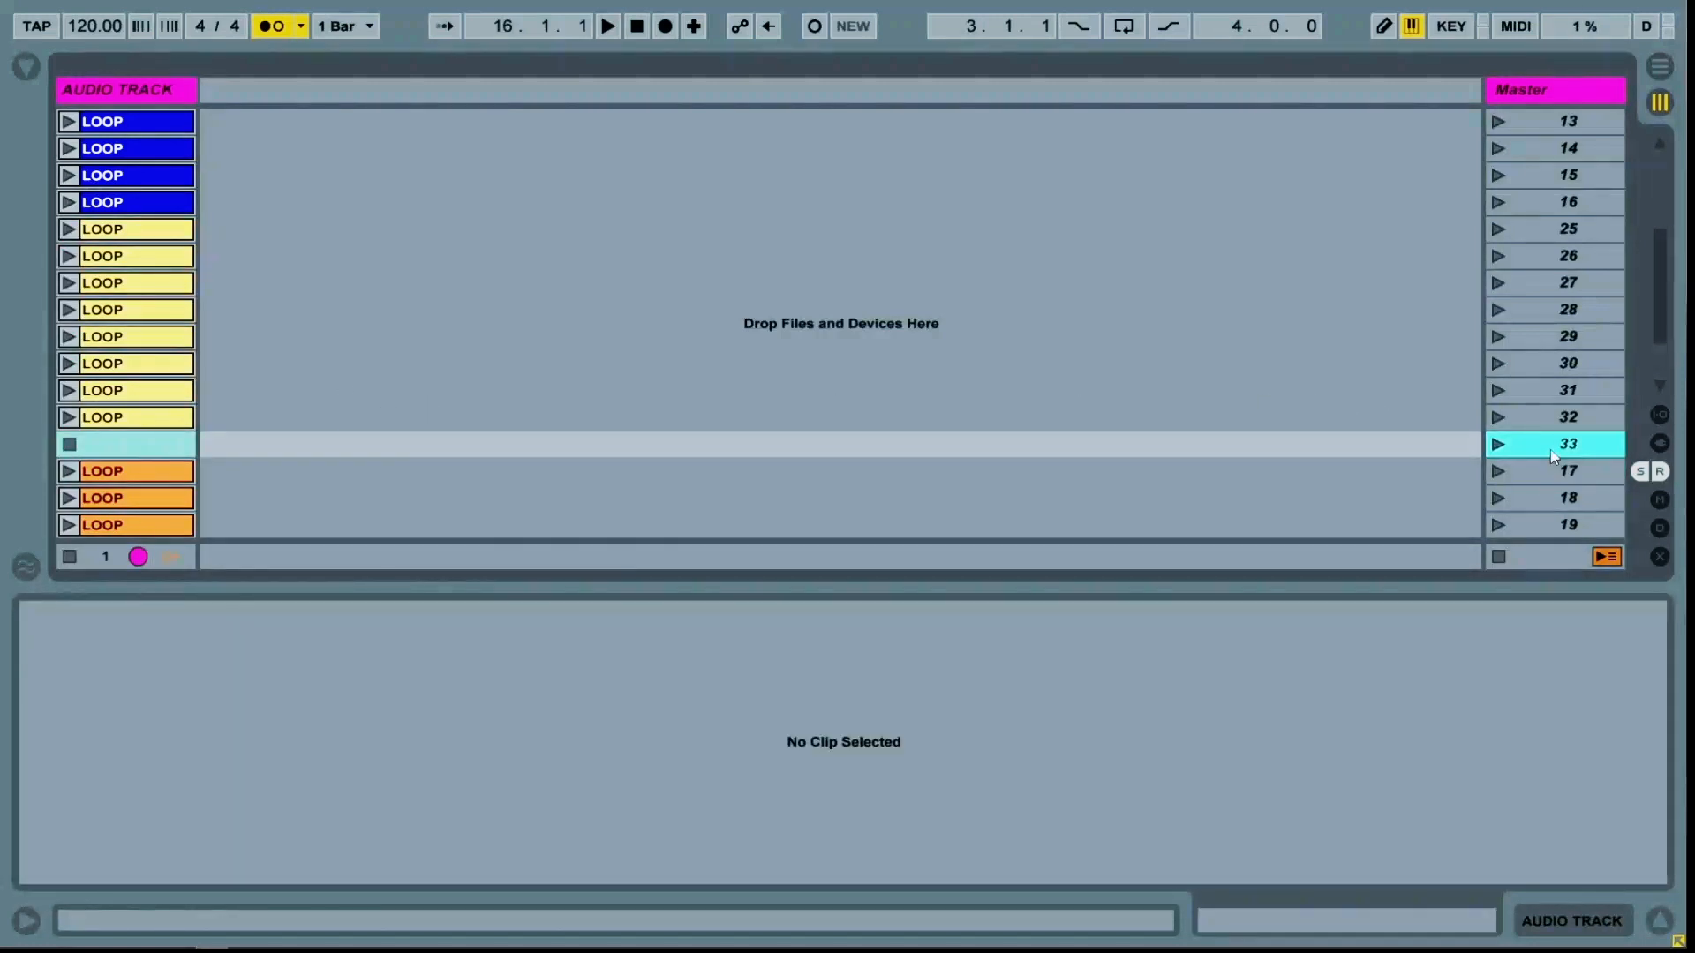
key(Delete)
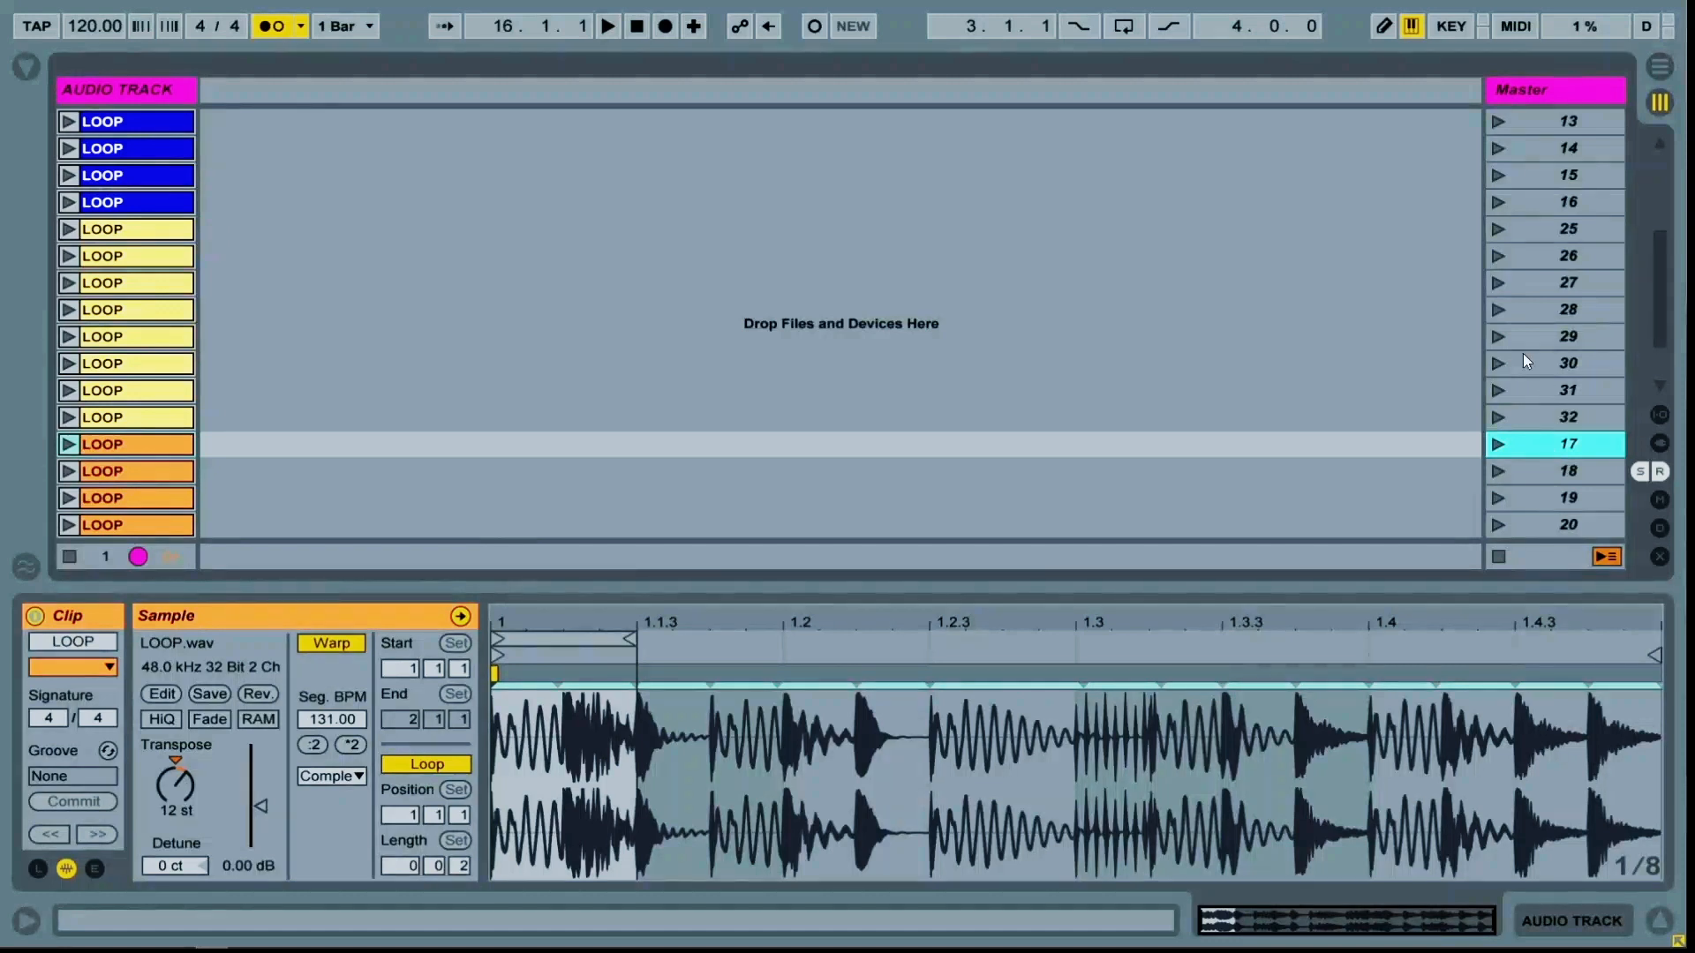
Duplicate the eight orange clips below them and color the copies turquoise
scroll(165, 421, down, 4)
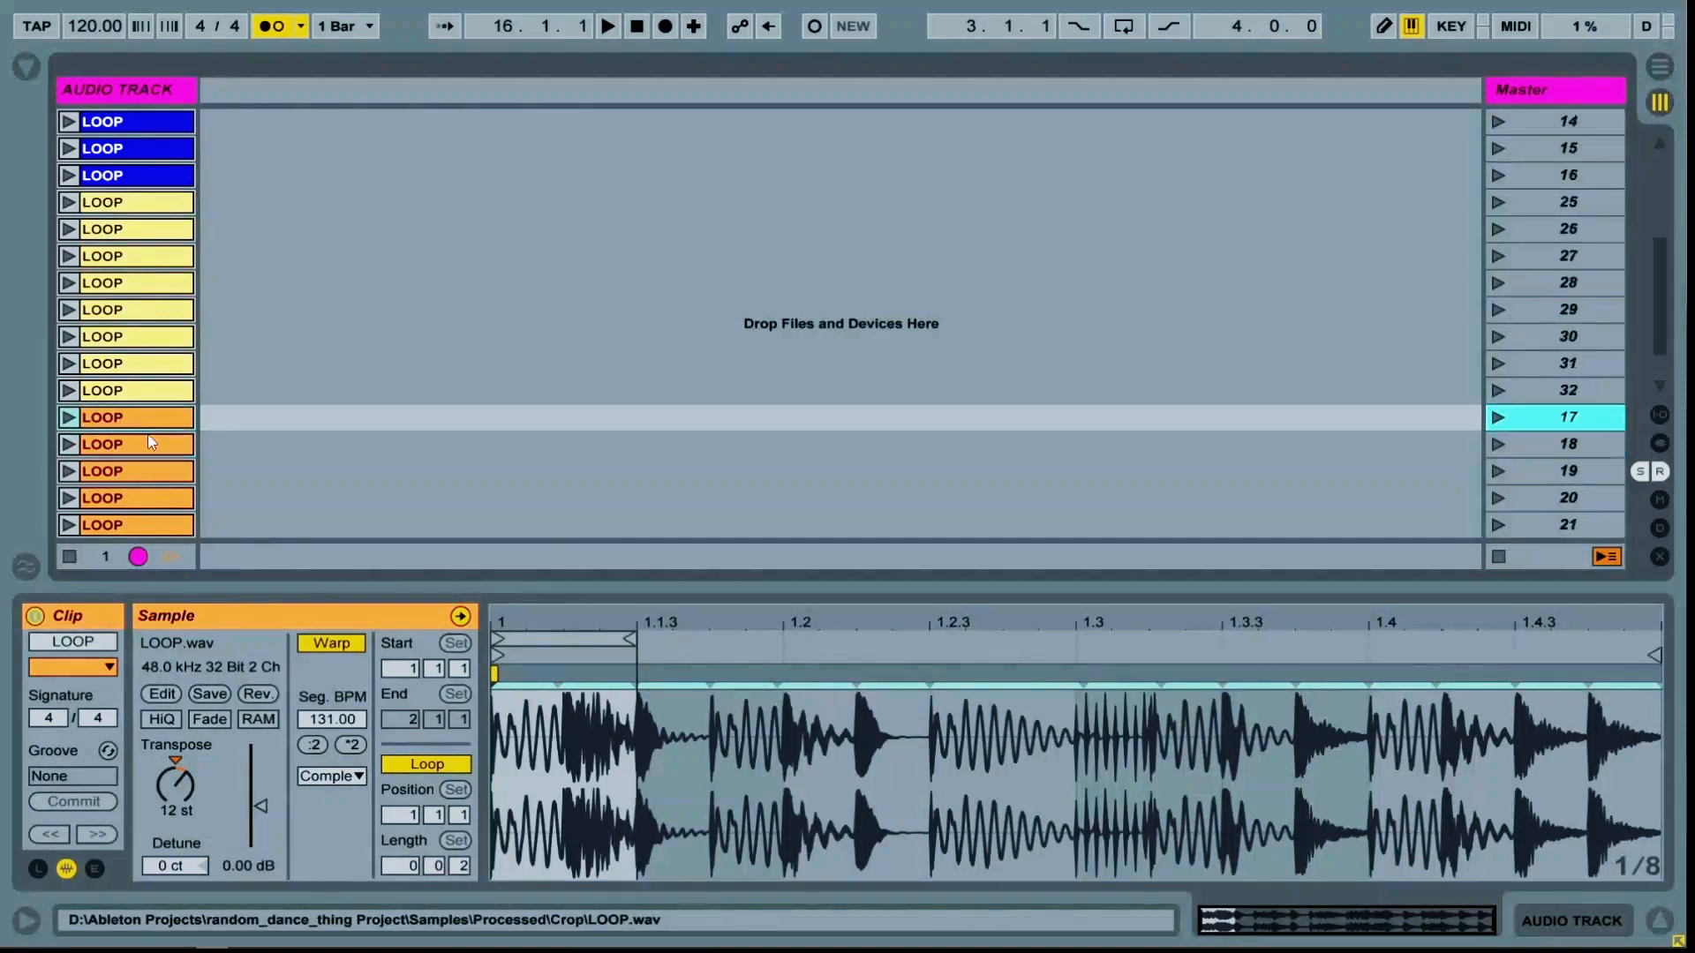
click(137, 344)
shift+click(148, 533)
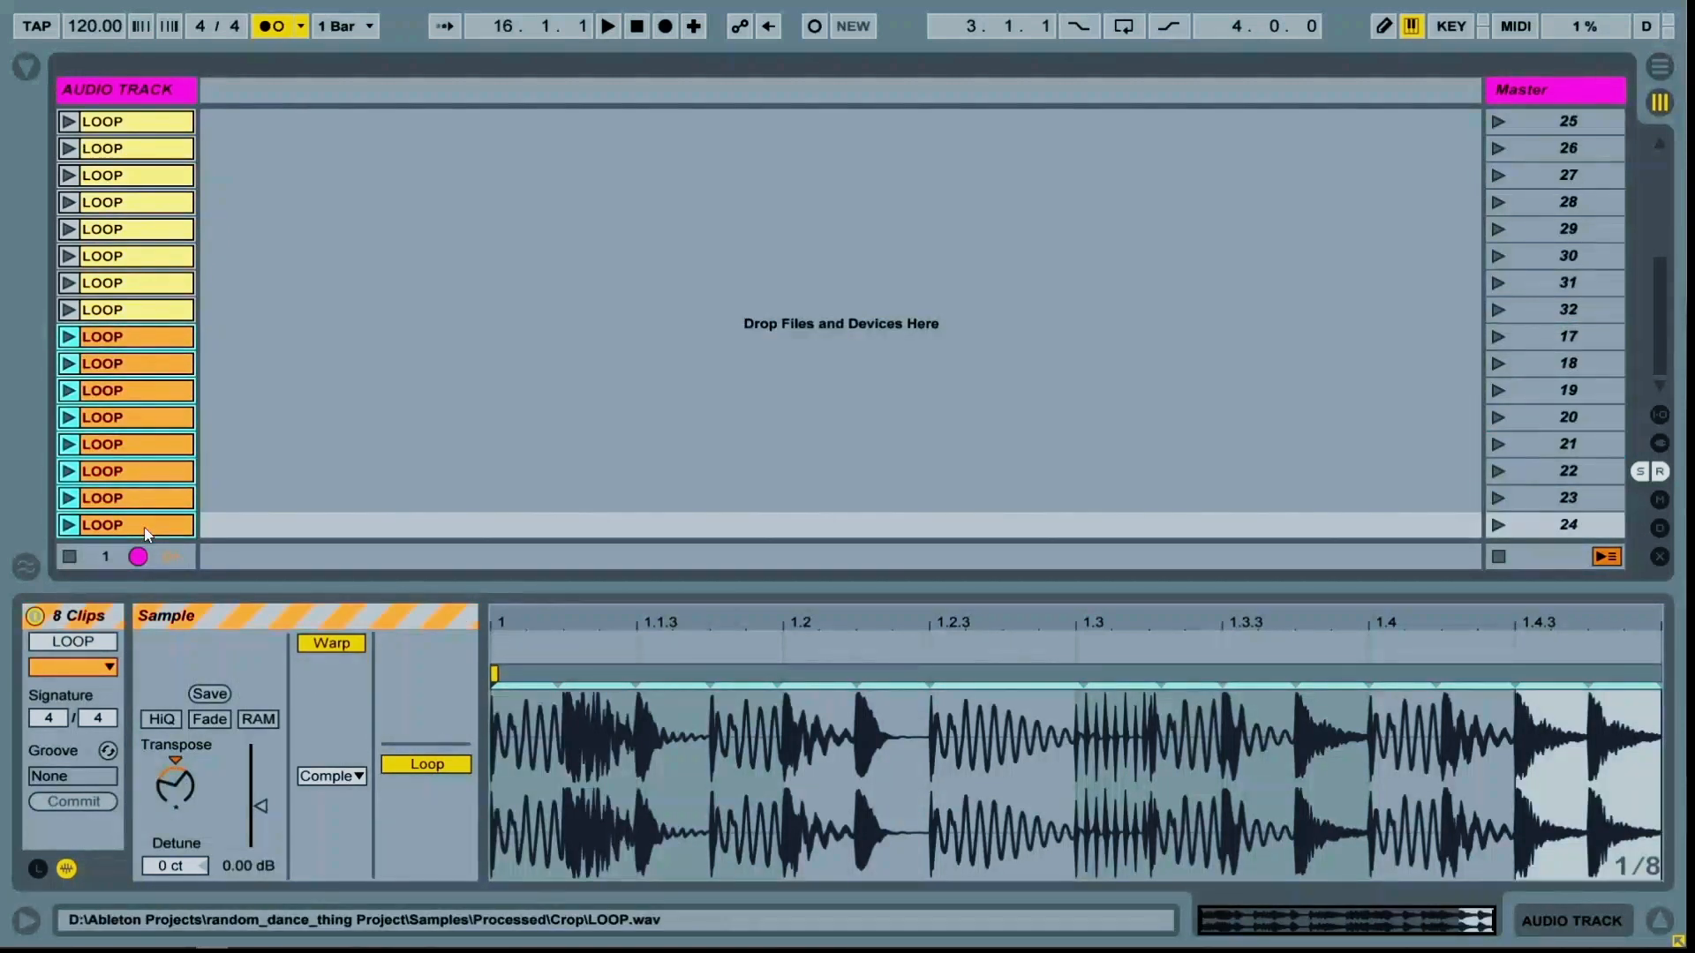
key(ctrl+d)
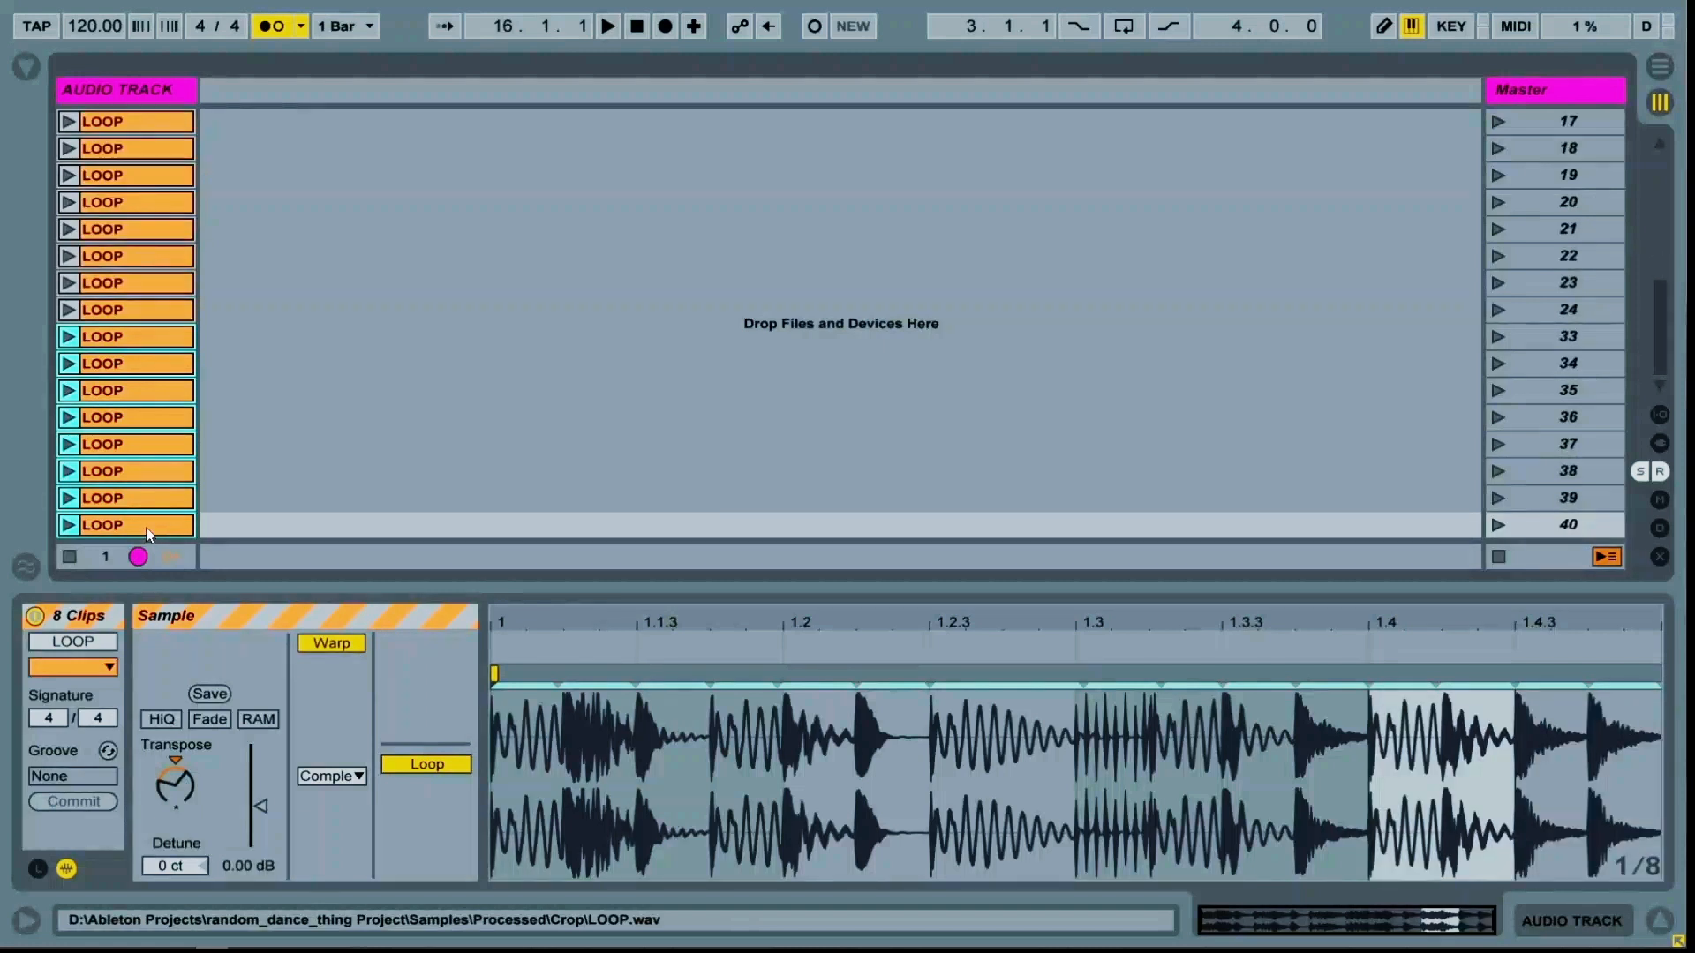
right_click(150, 340)
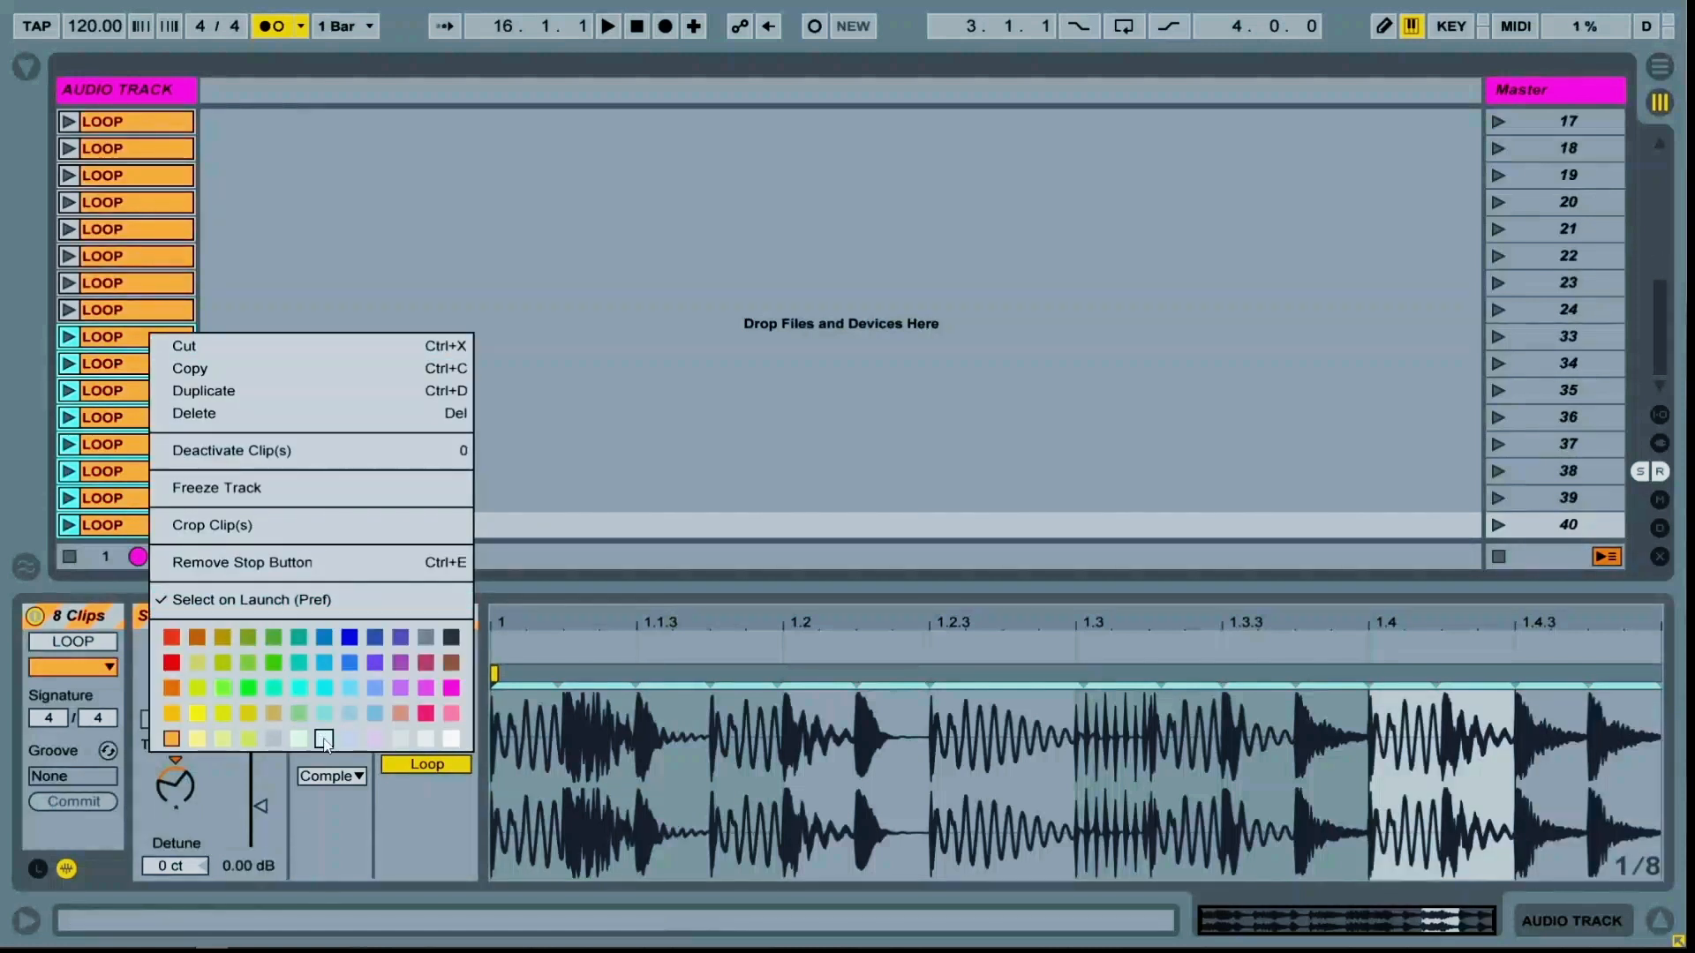
click(323, 688)
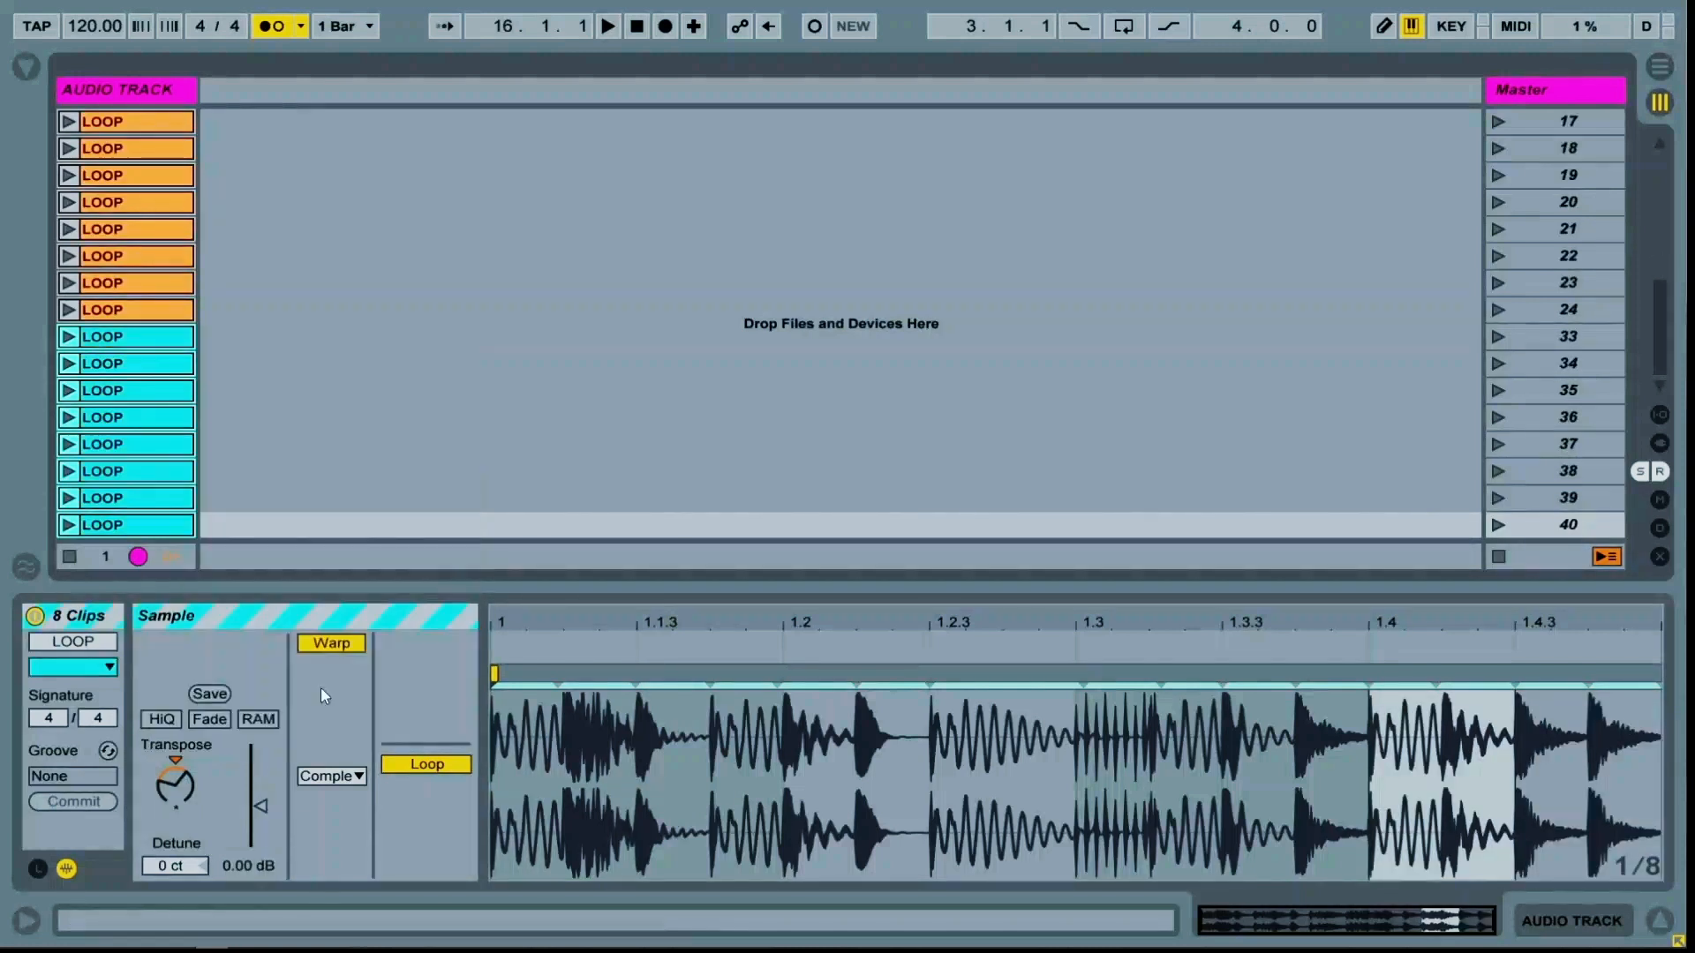
click(291, 443)
Double the playback speed of the yellow clip in scene 25
scroll(287, 424, up, 5)
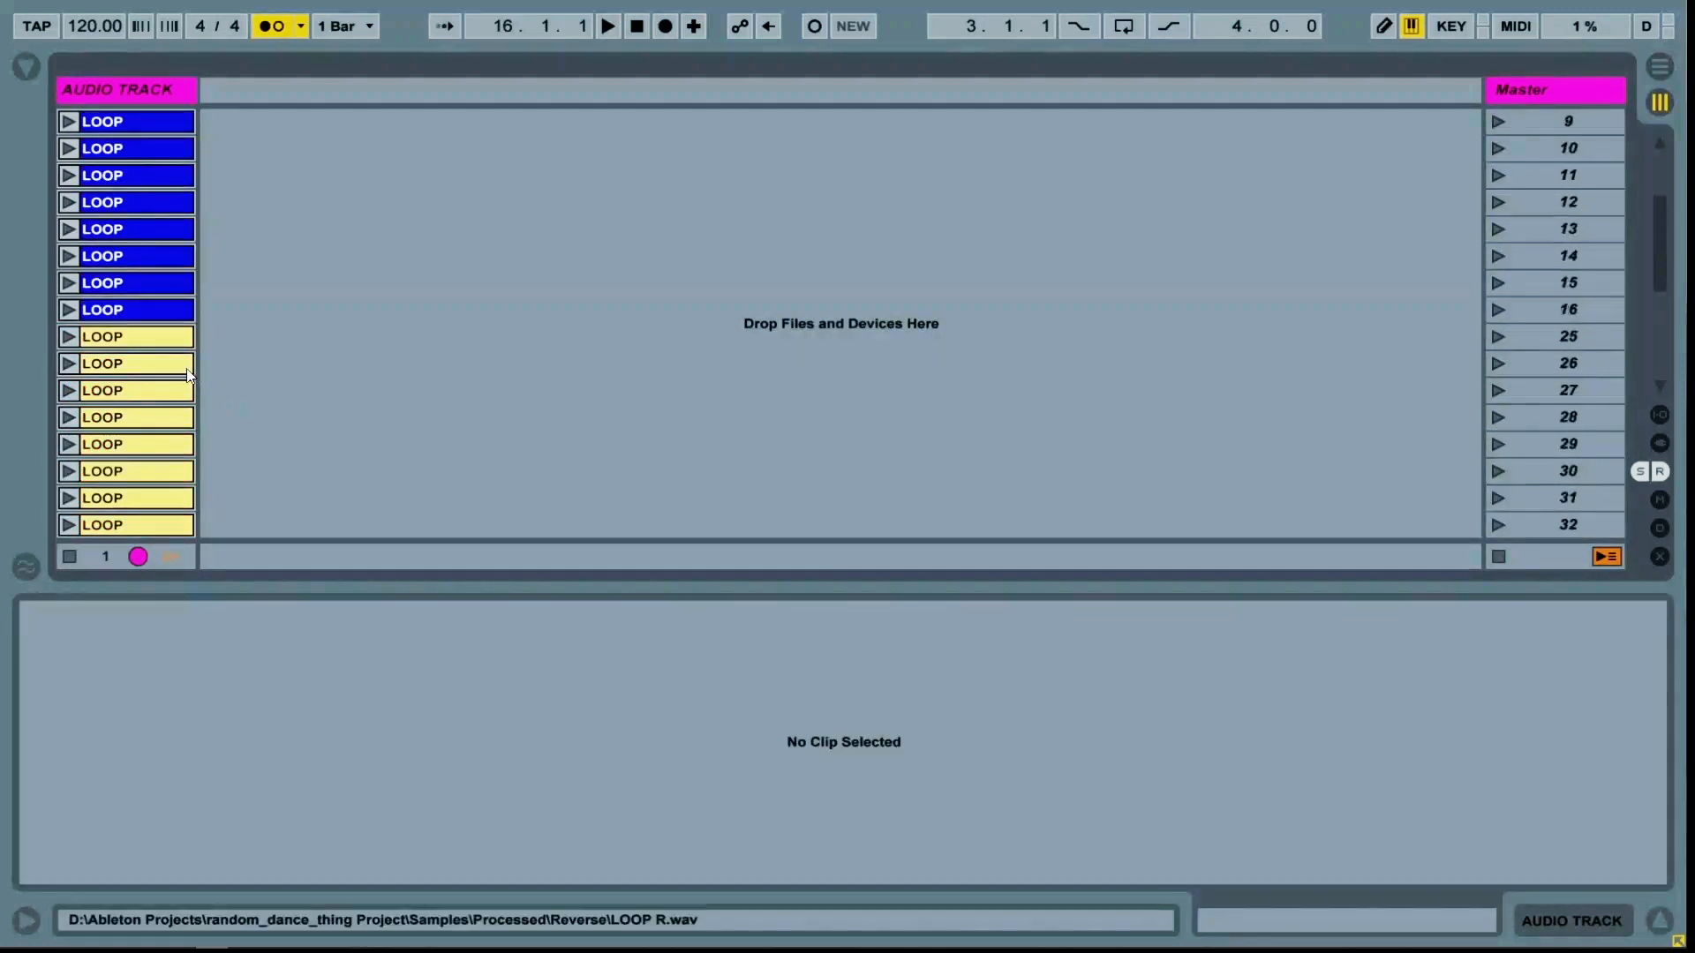
scroll(174, 342, down, 2)
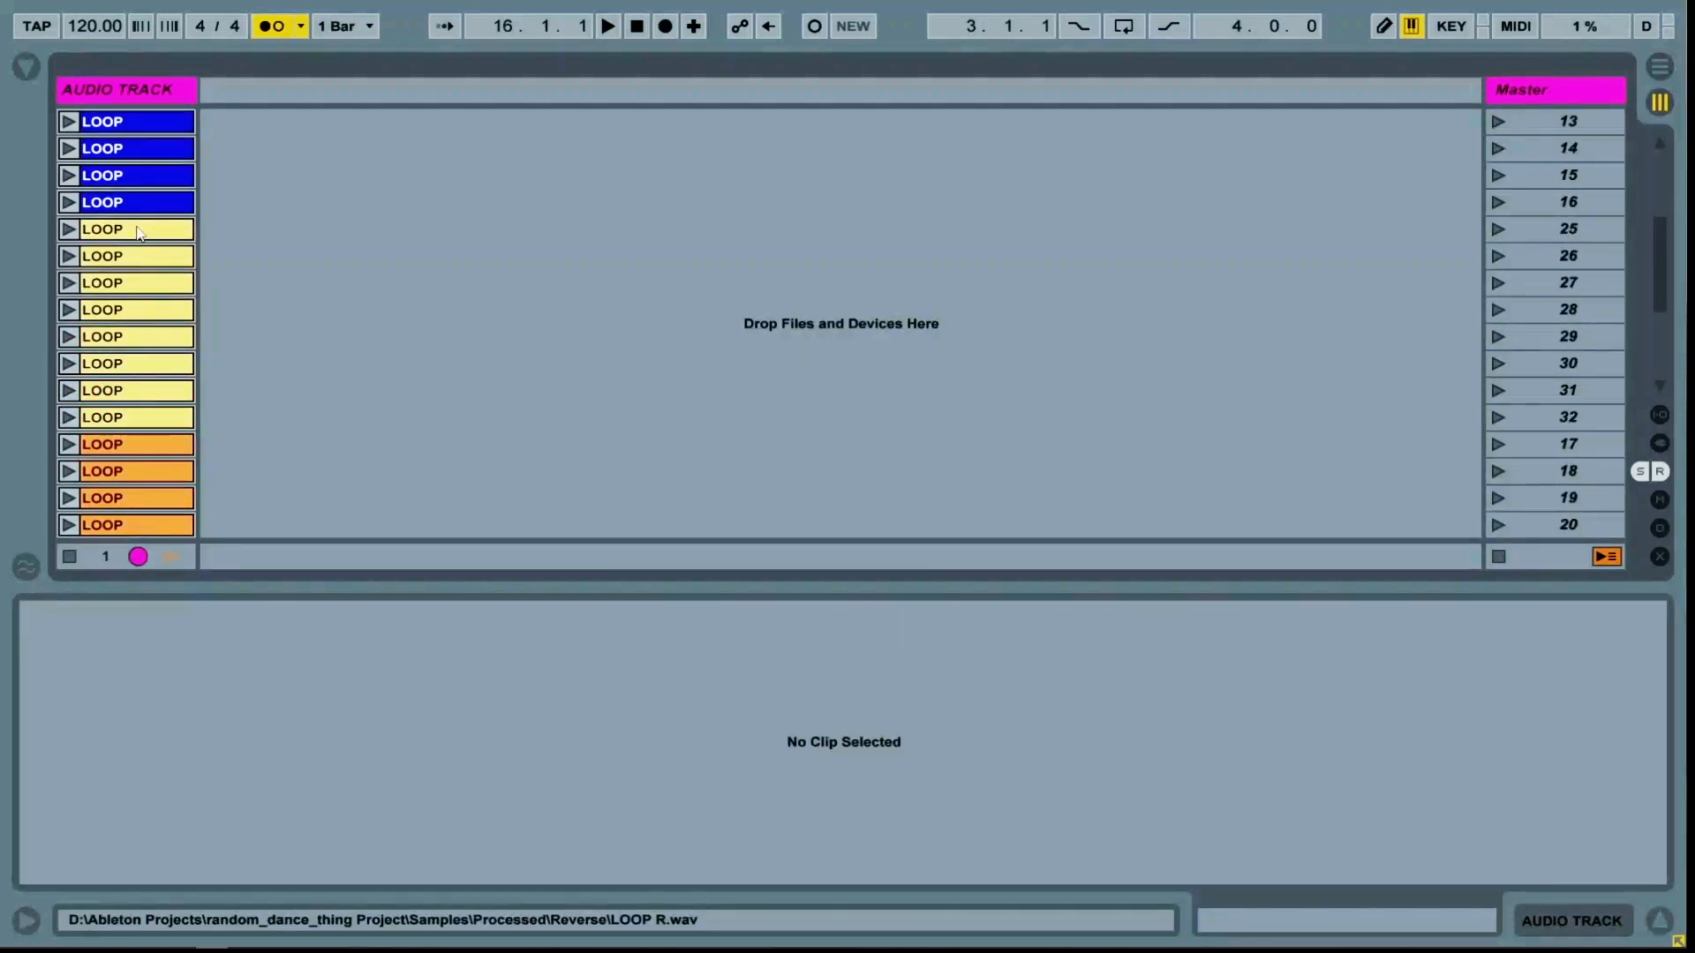
click(139, 232)
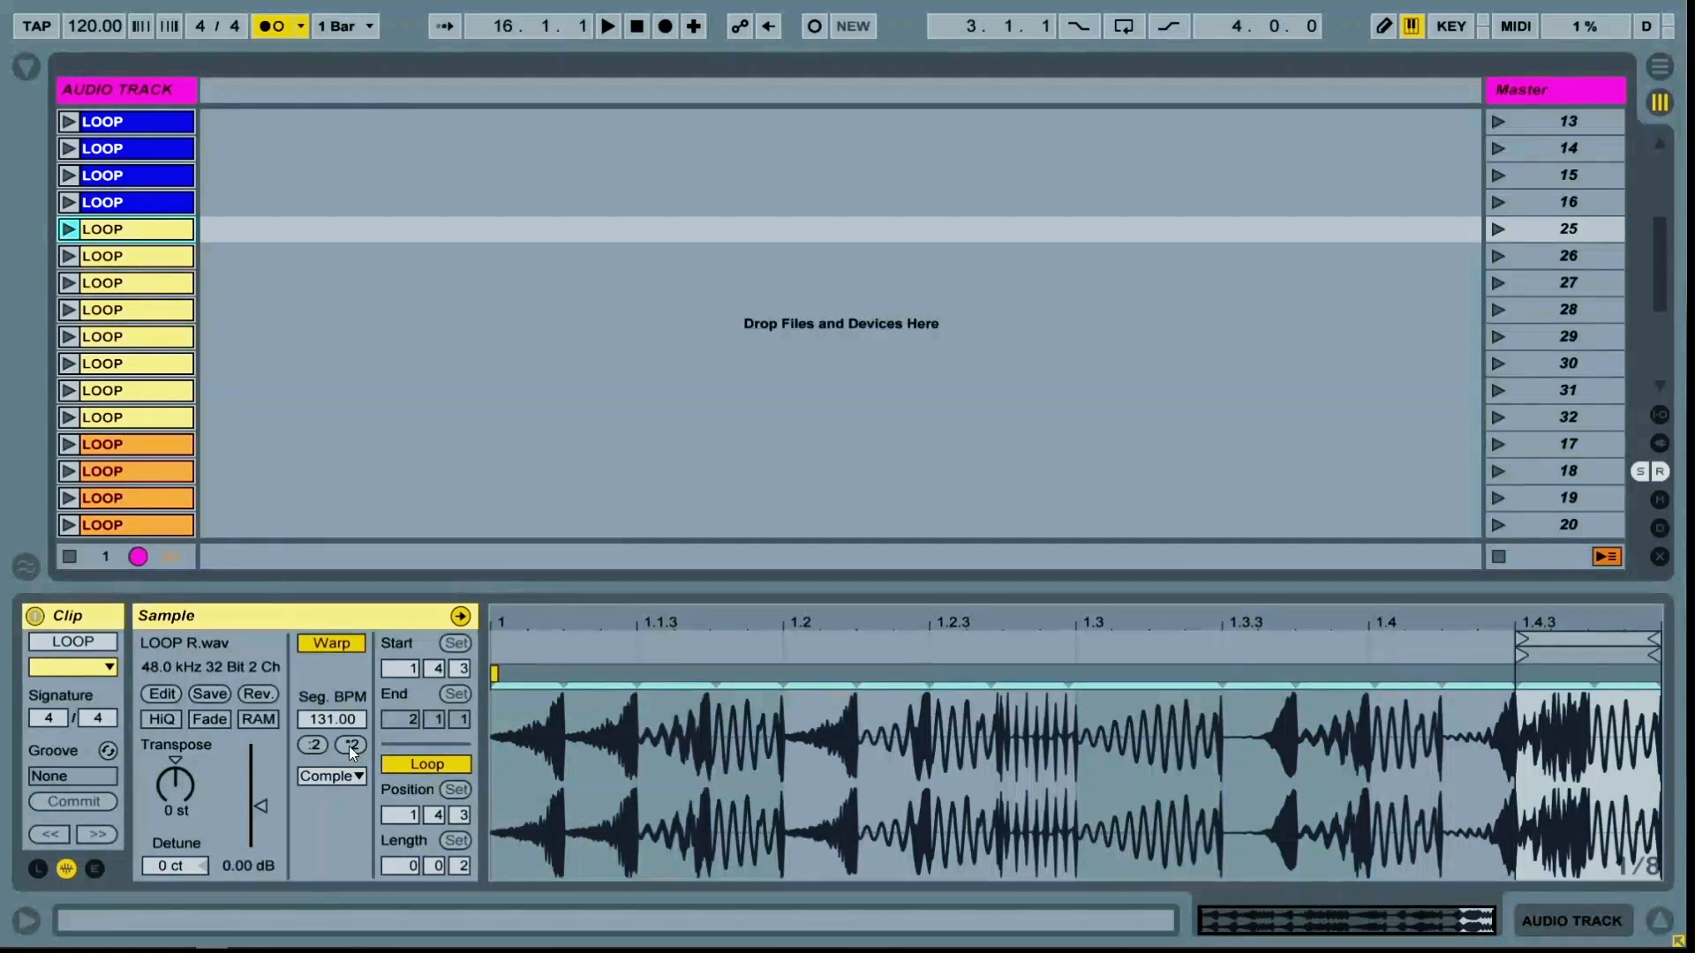
click(351, 745)
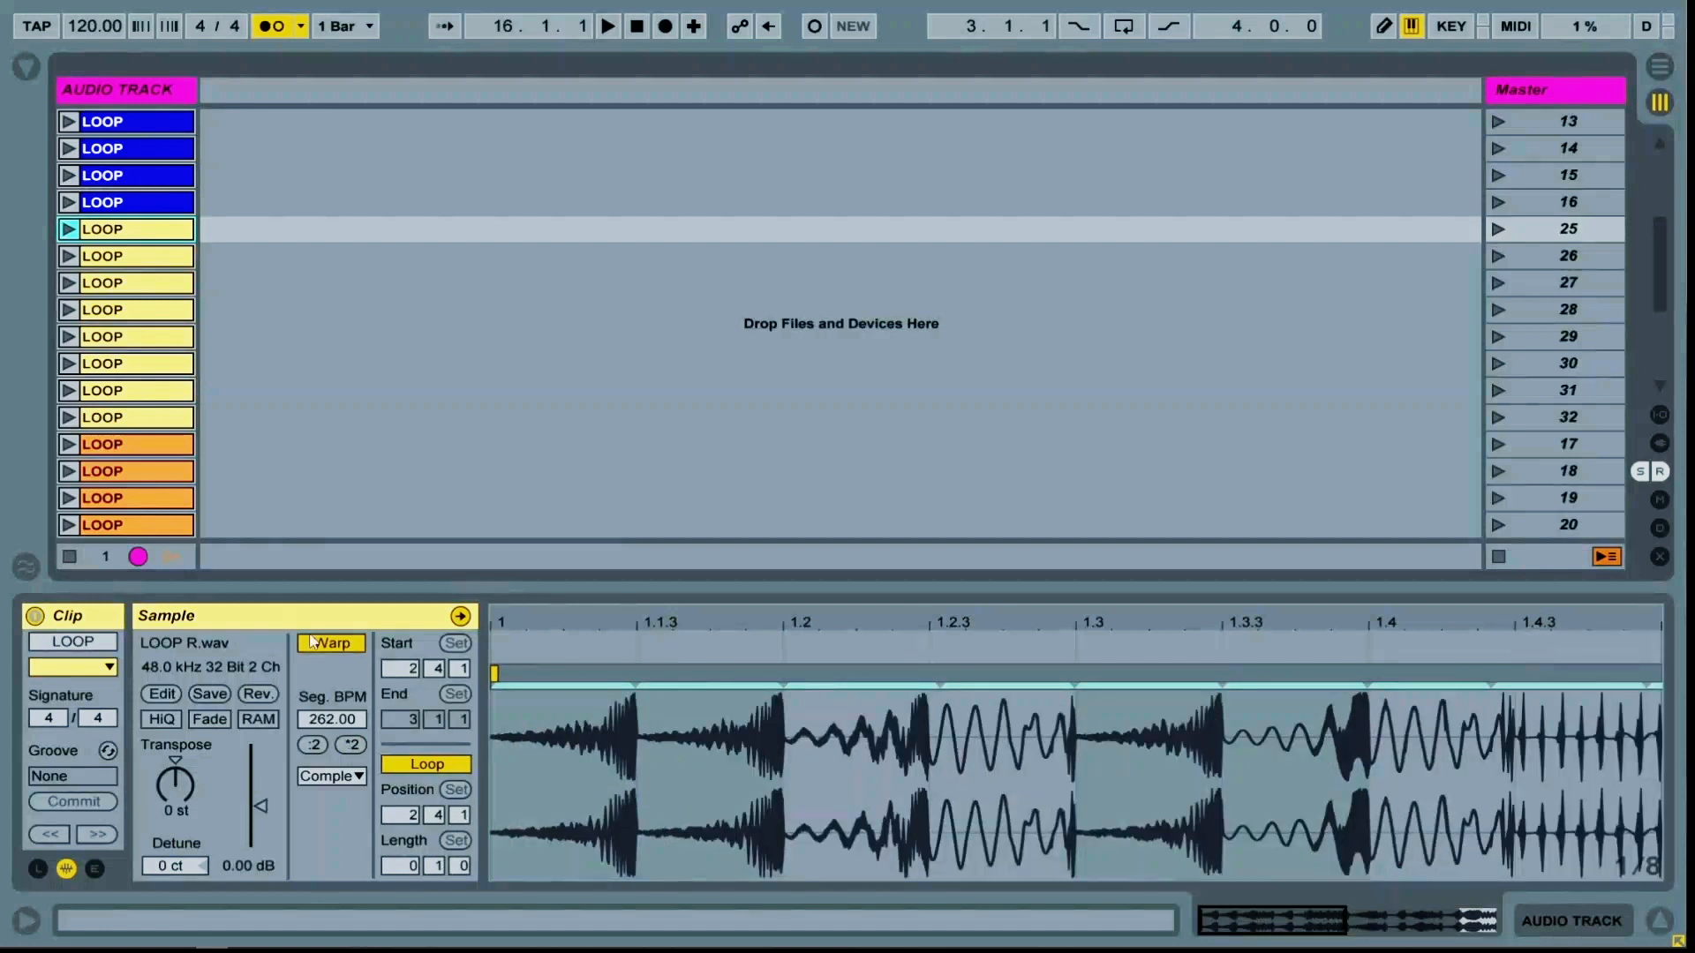
Double the playback speed of the yellow clip in scene 26 twice
click(123, 258)
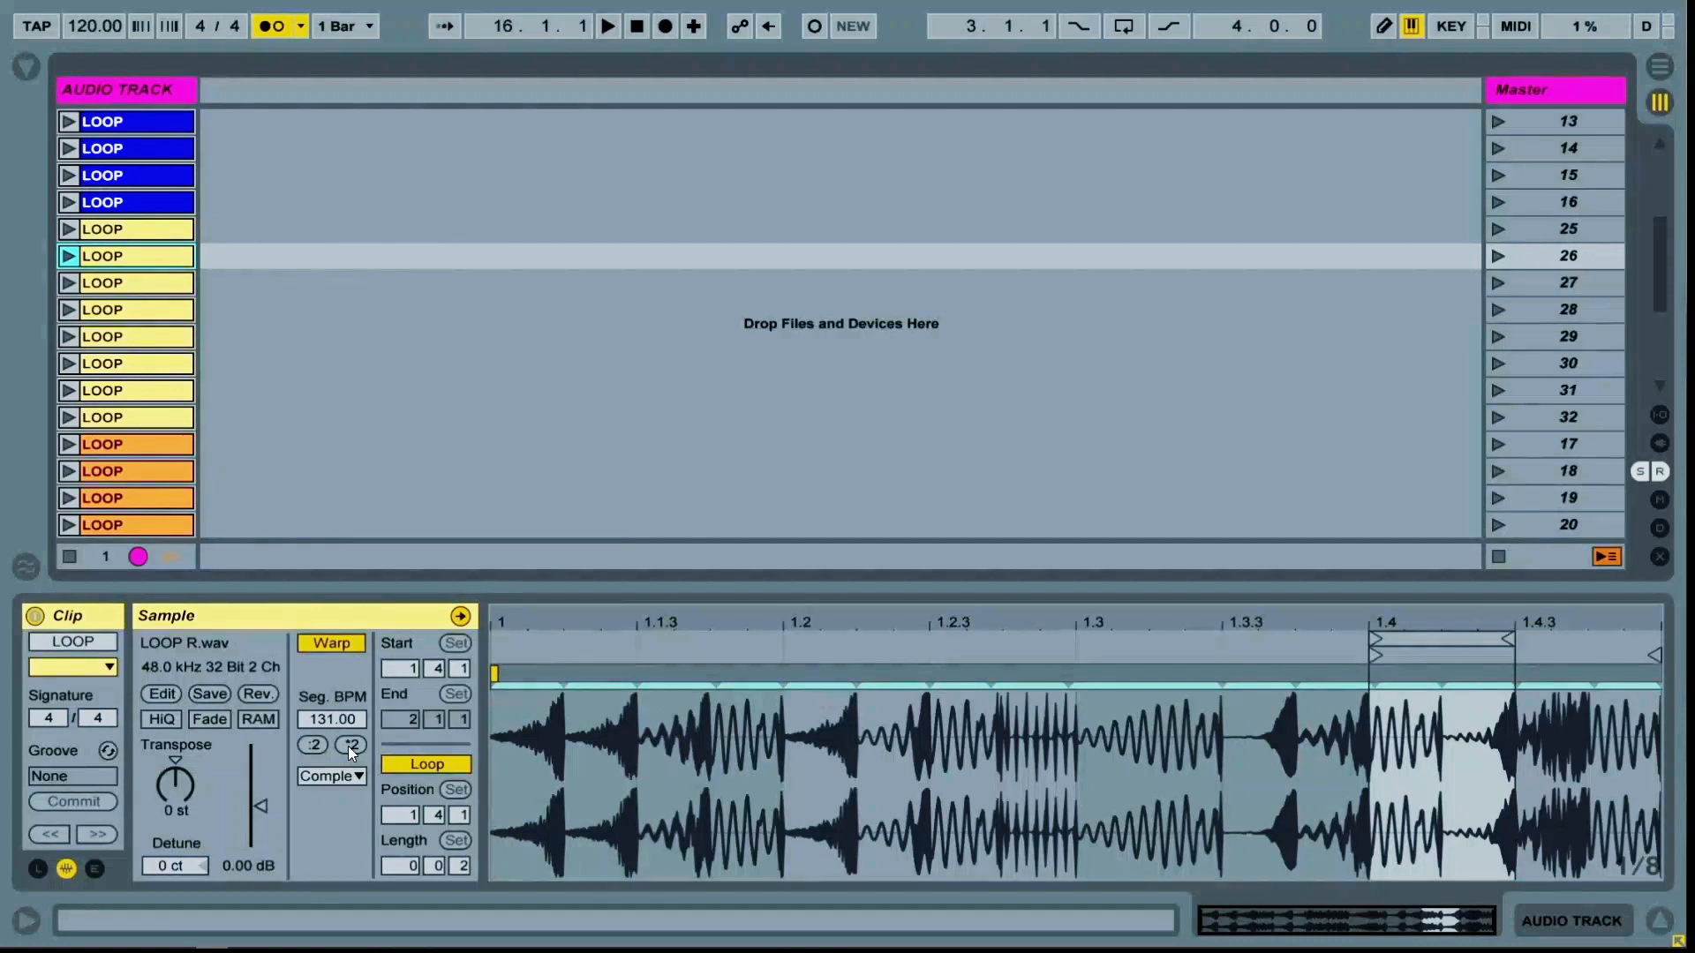
click(350, 745)
click(350, 745)
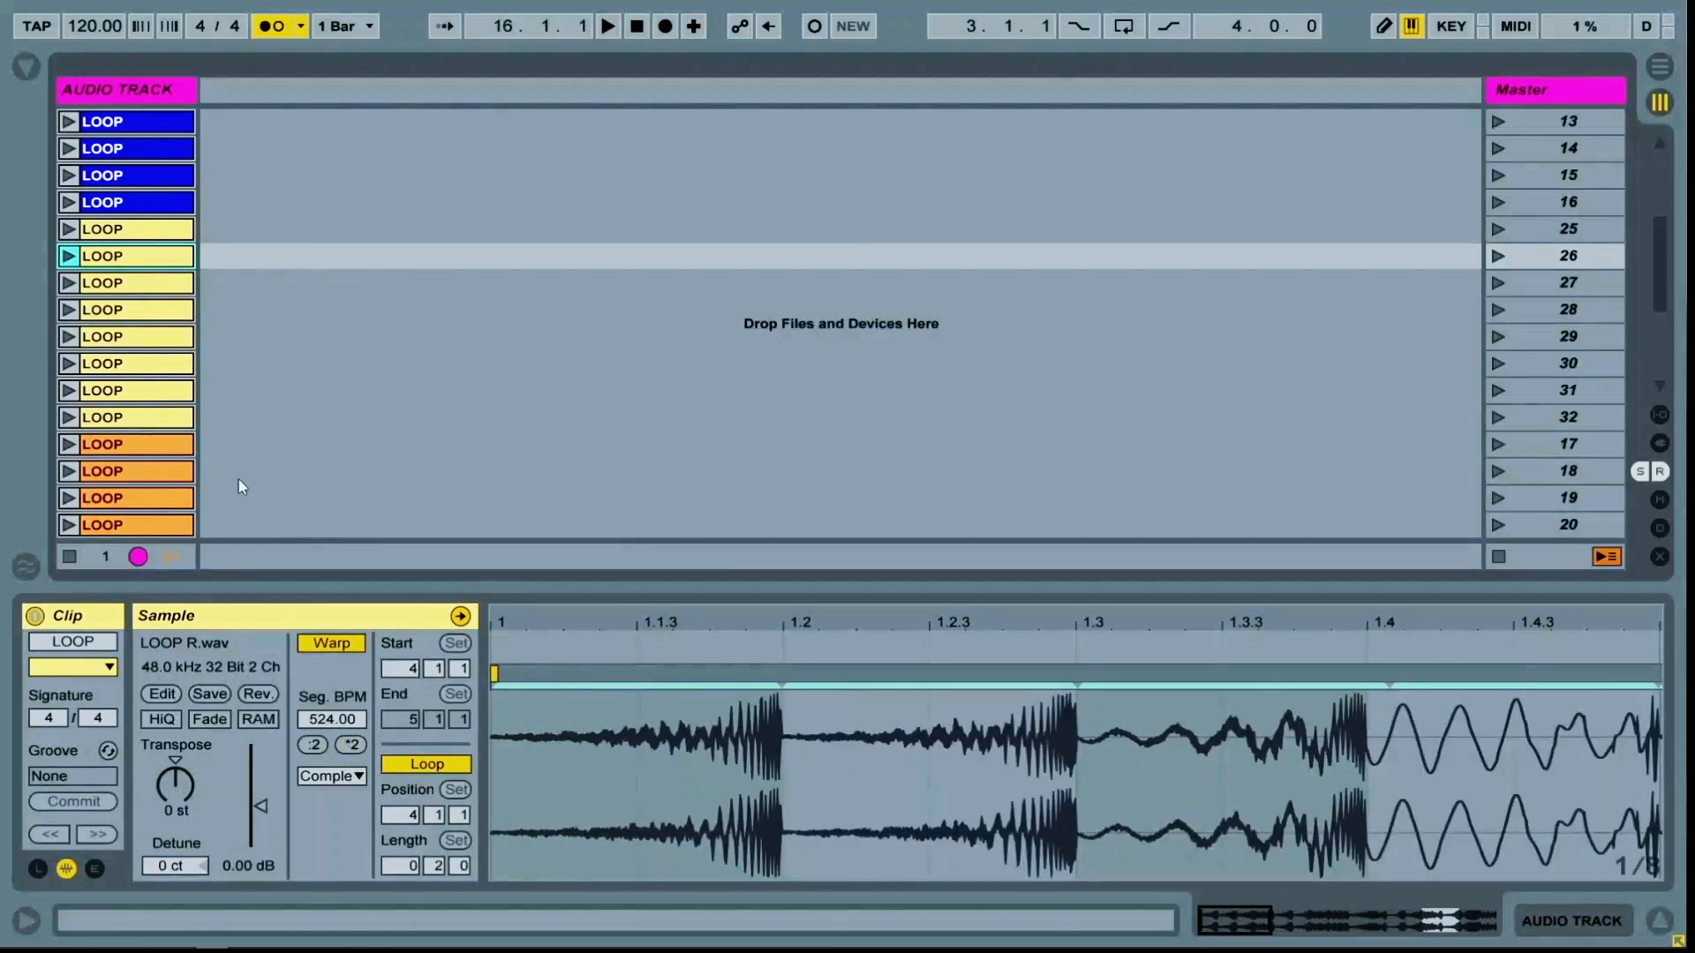
Double the playback speed of the yellow clip in scene 31 twice
click(132, 282)
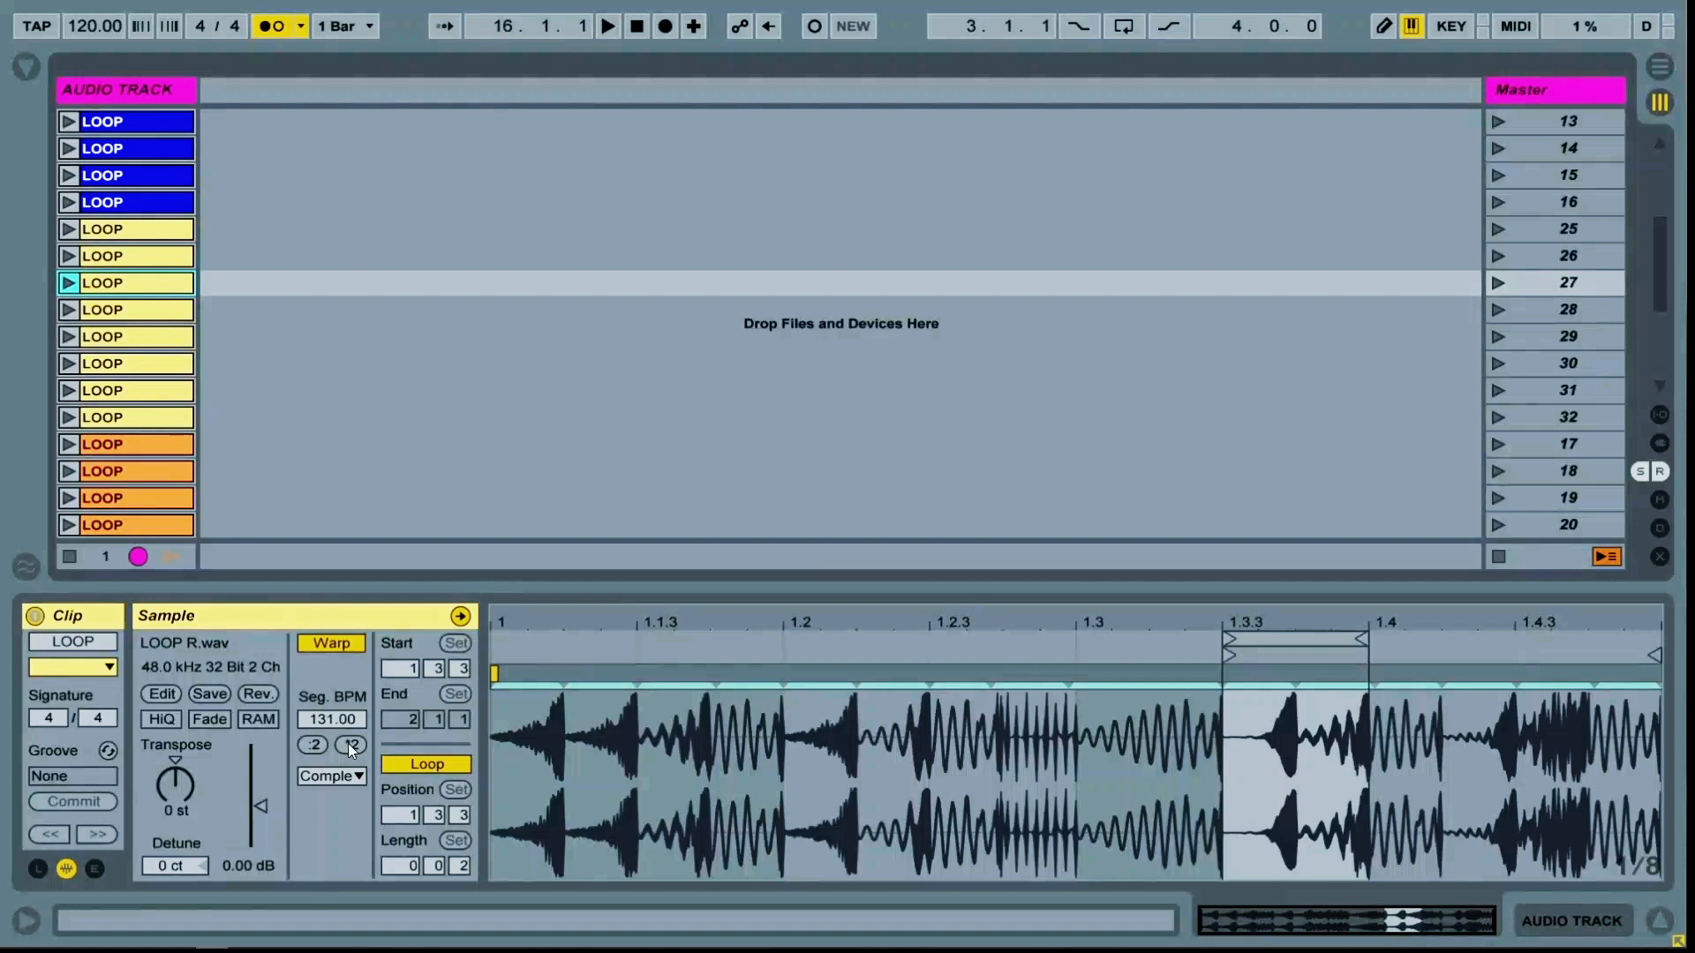
click(137, 309)
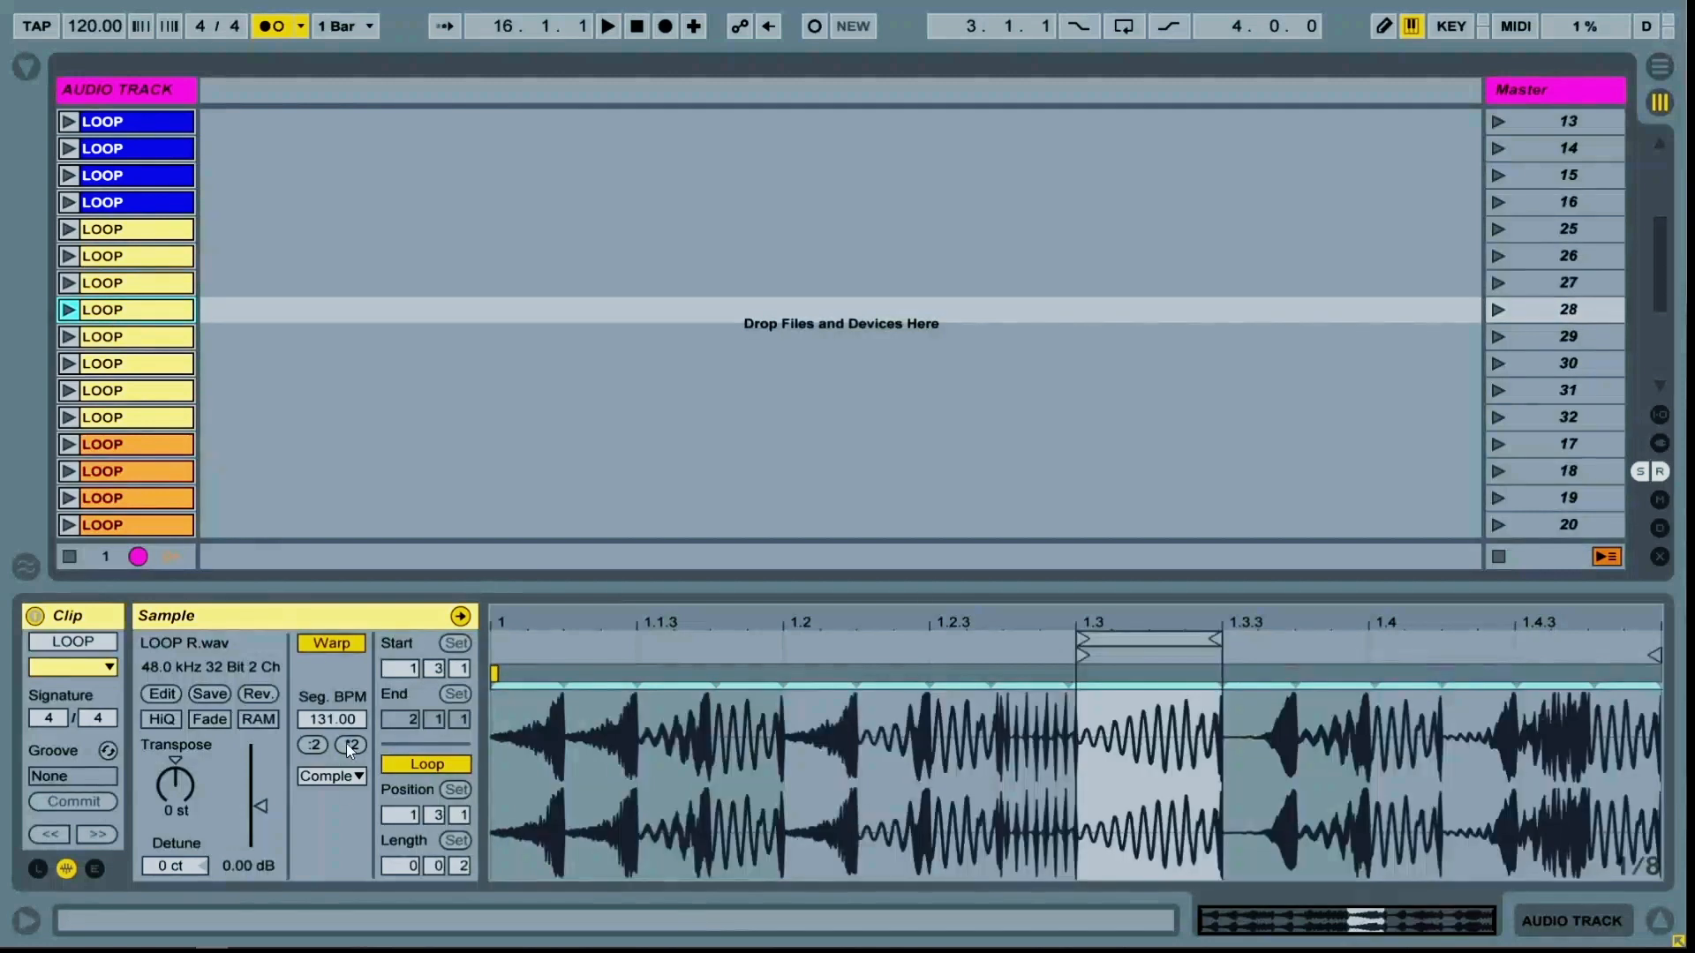
click(137, 340)
key(Down)
key(Down)
key(Down)
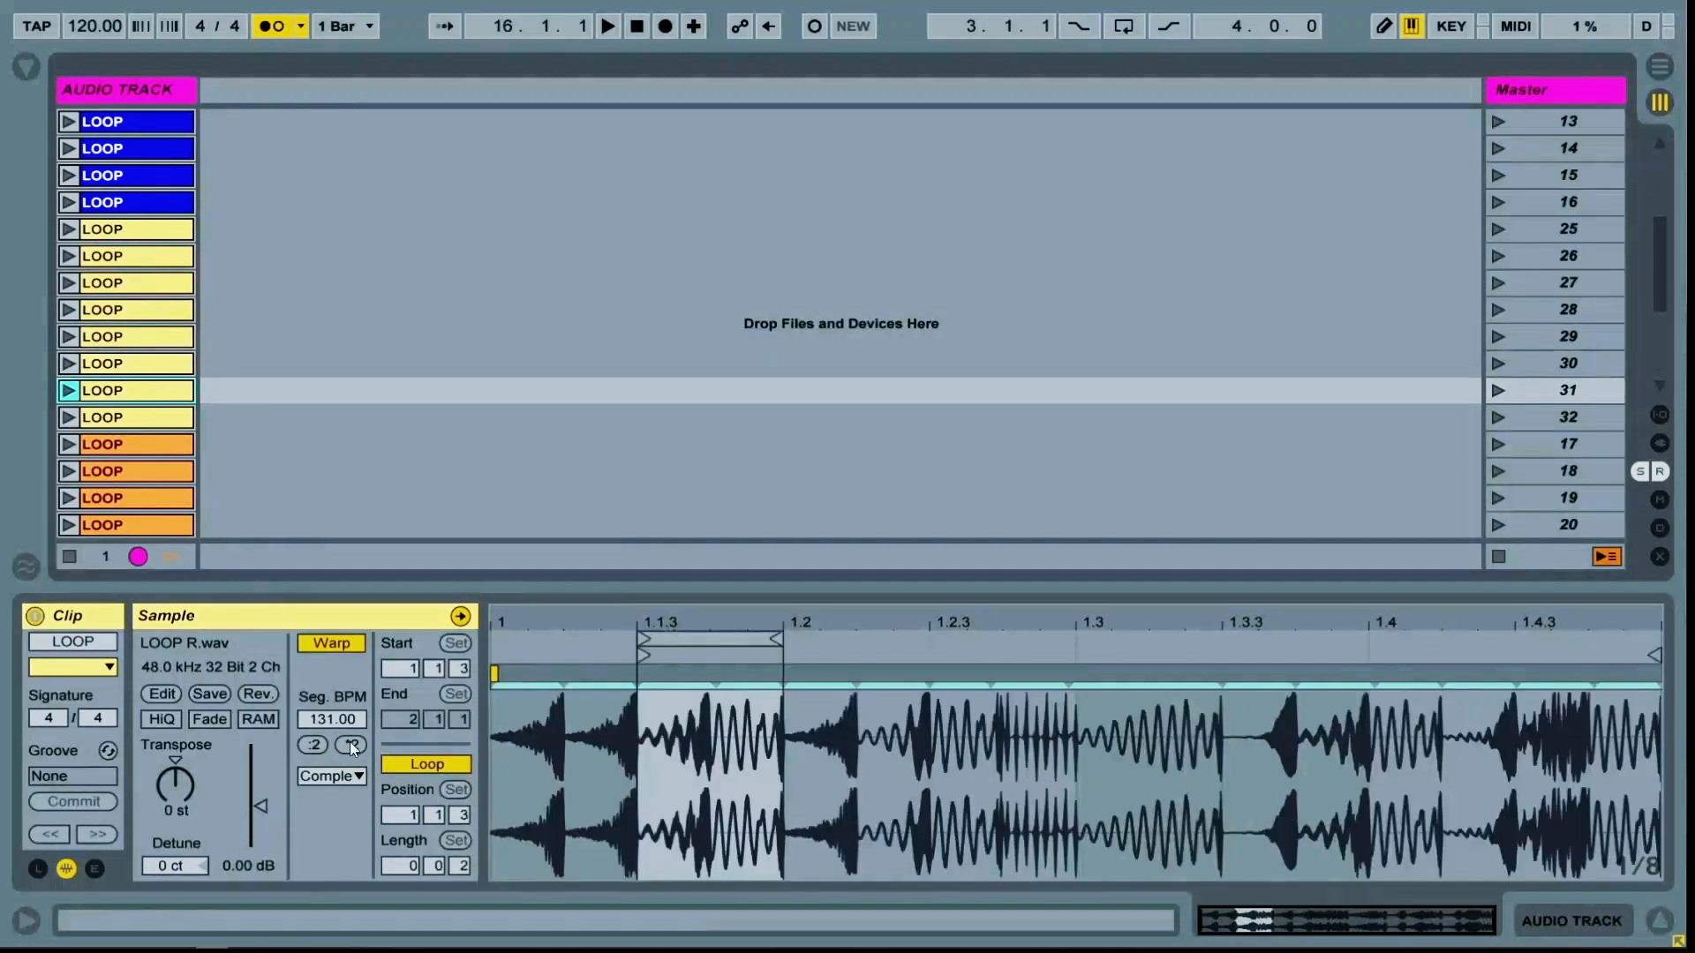
double_click(345, 752)
scroll(134, 411, down, 3)
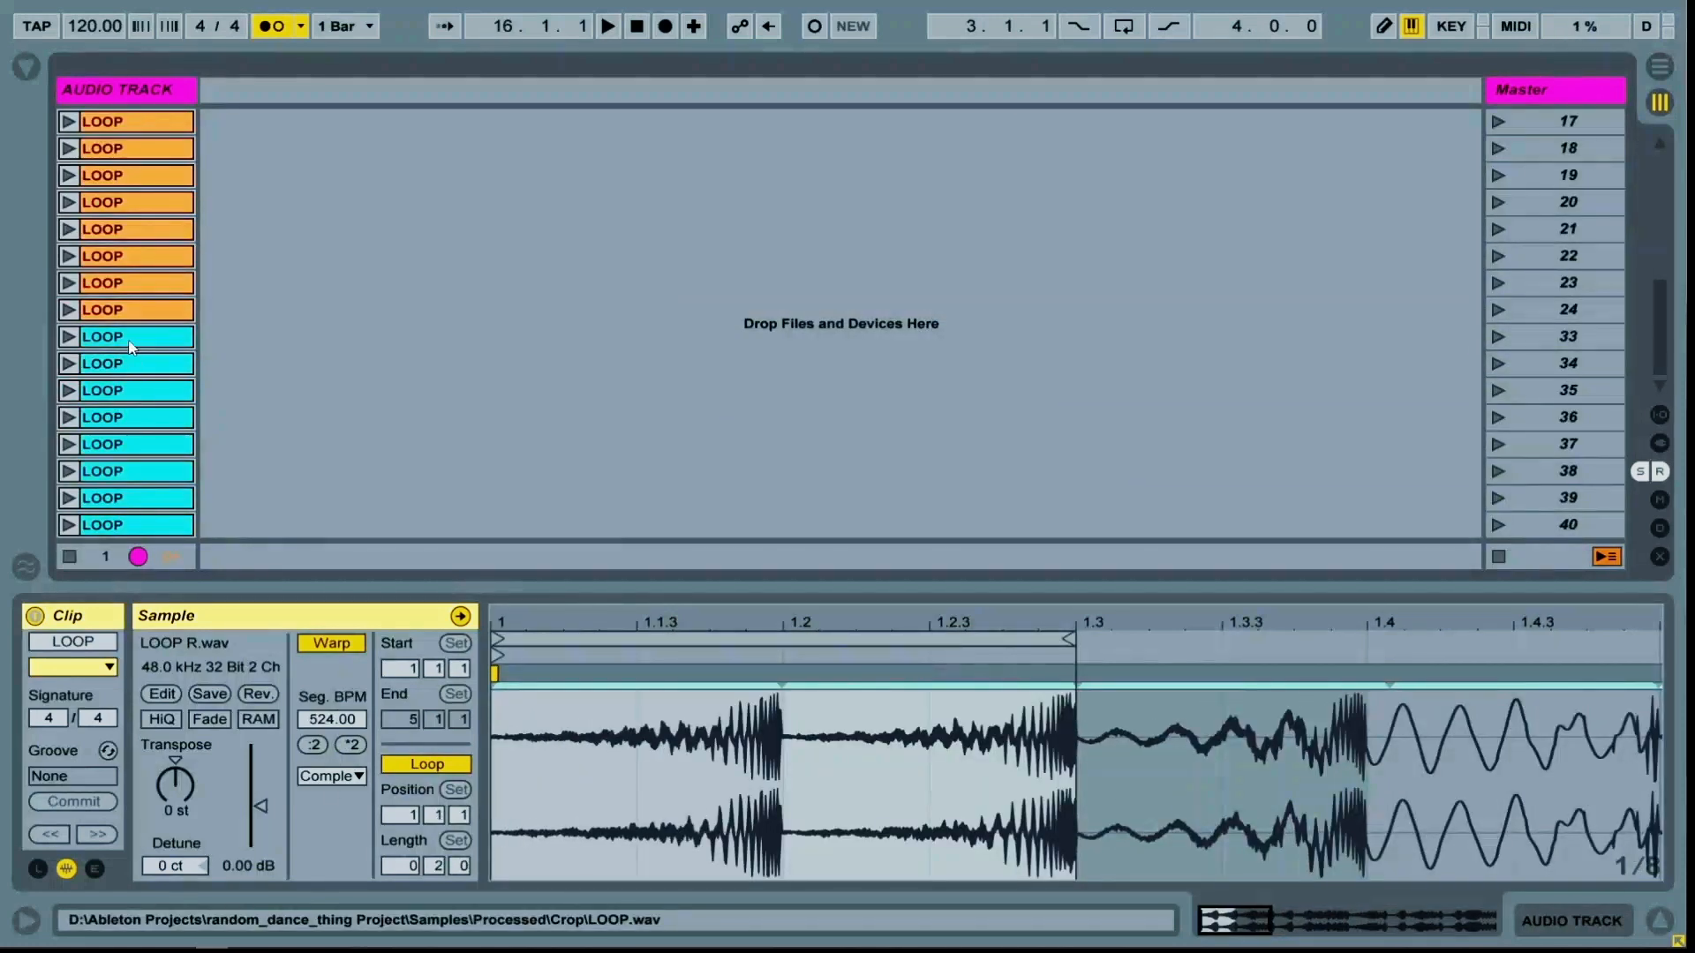
Double the playback speed of the turquoise clips in scenes 33 to 35
click(130, 343)
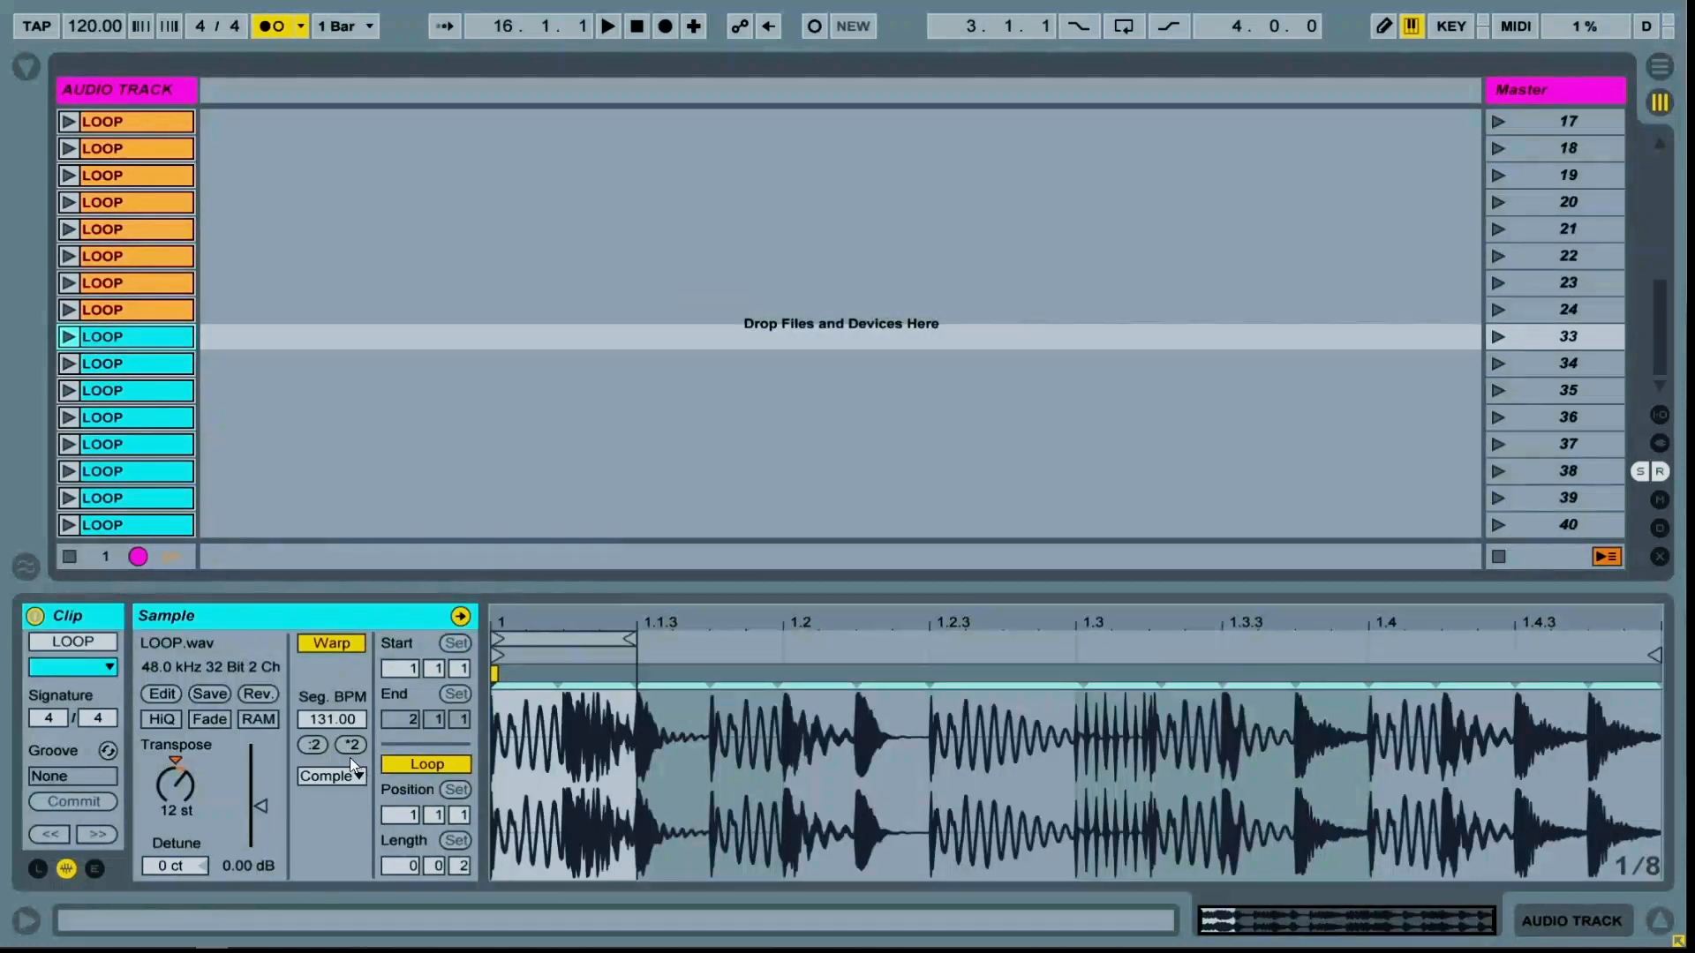
double_click(346, 743)
click(115, 367)
double_click(347, 744)
click(159, 393)
click(348, 744)
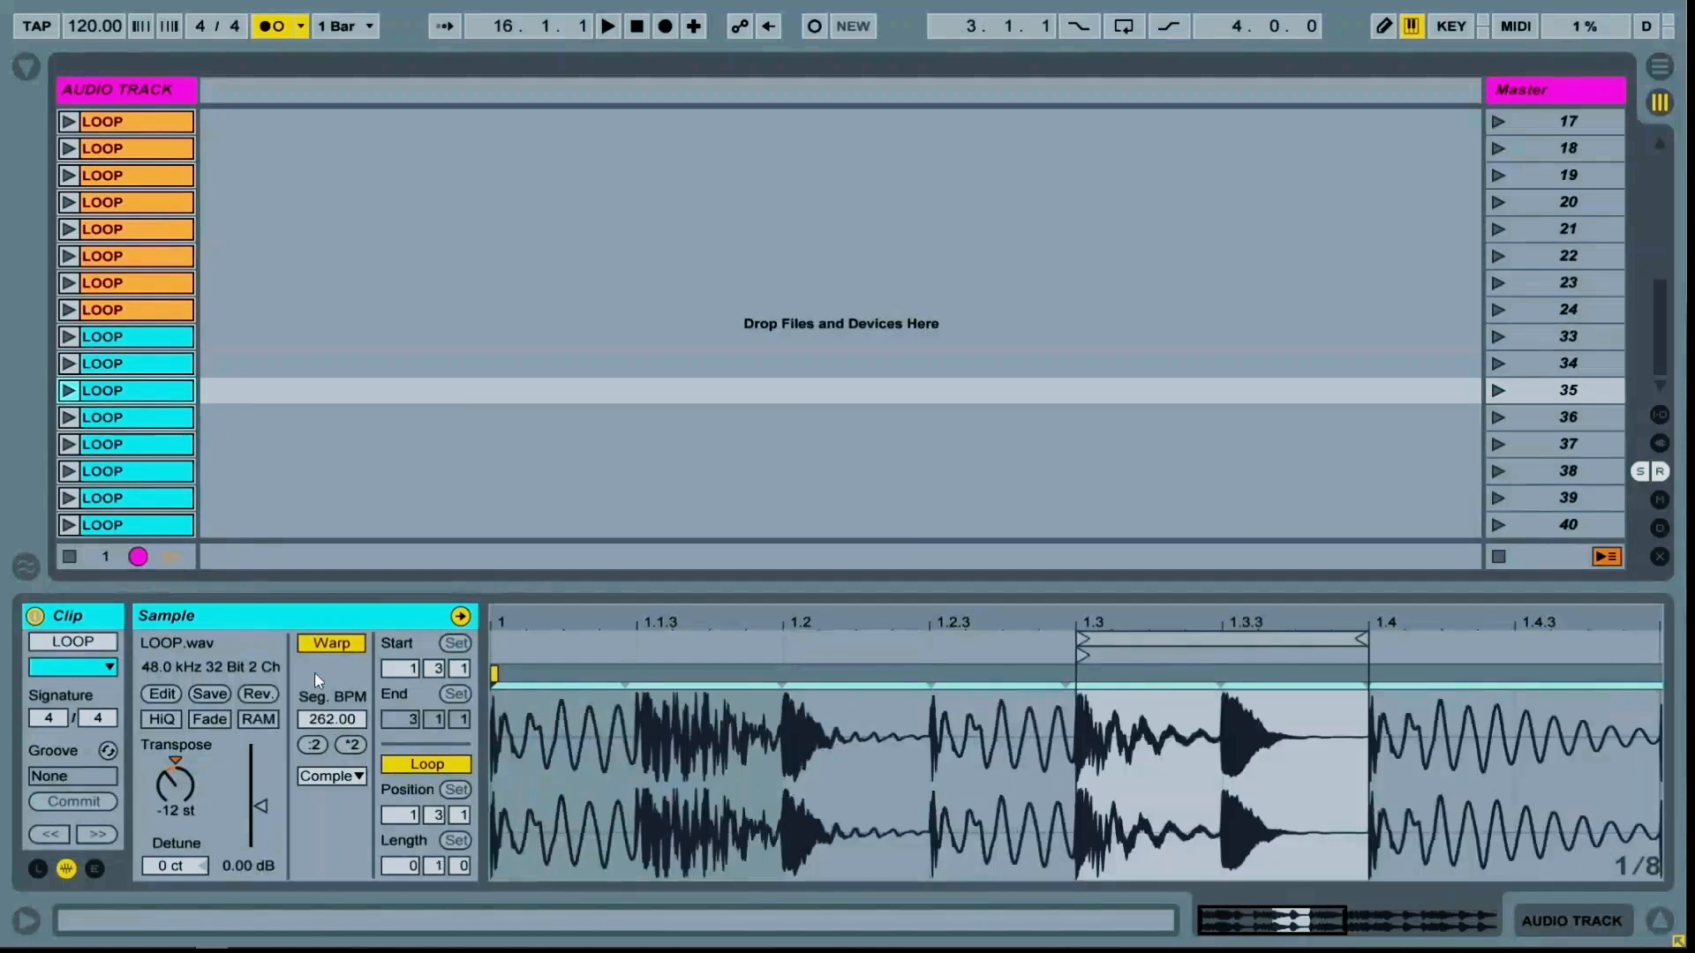
Double the playback speed of the turquoise clips in scenes 36, 37, 38 and 40
click(159, 419)
double_click(348, 744)
click(160, 445)
double_click(347, 744)
click(161, 473)
double_click(347, 744)
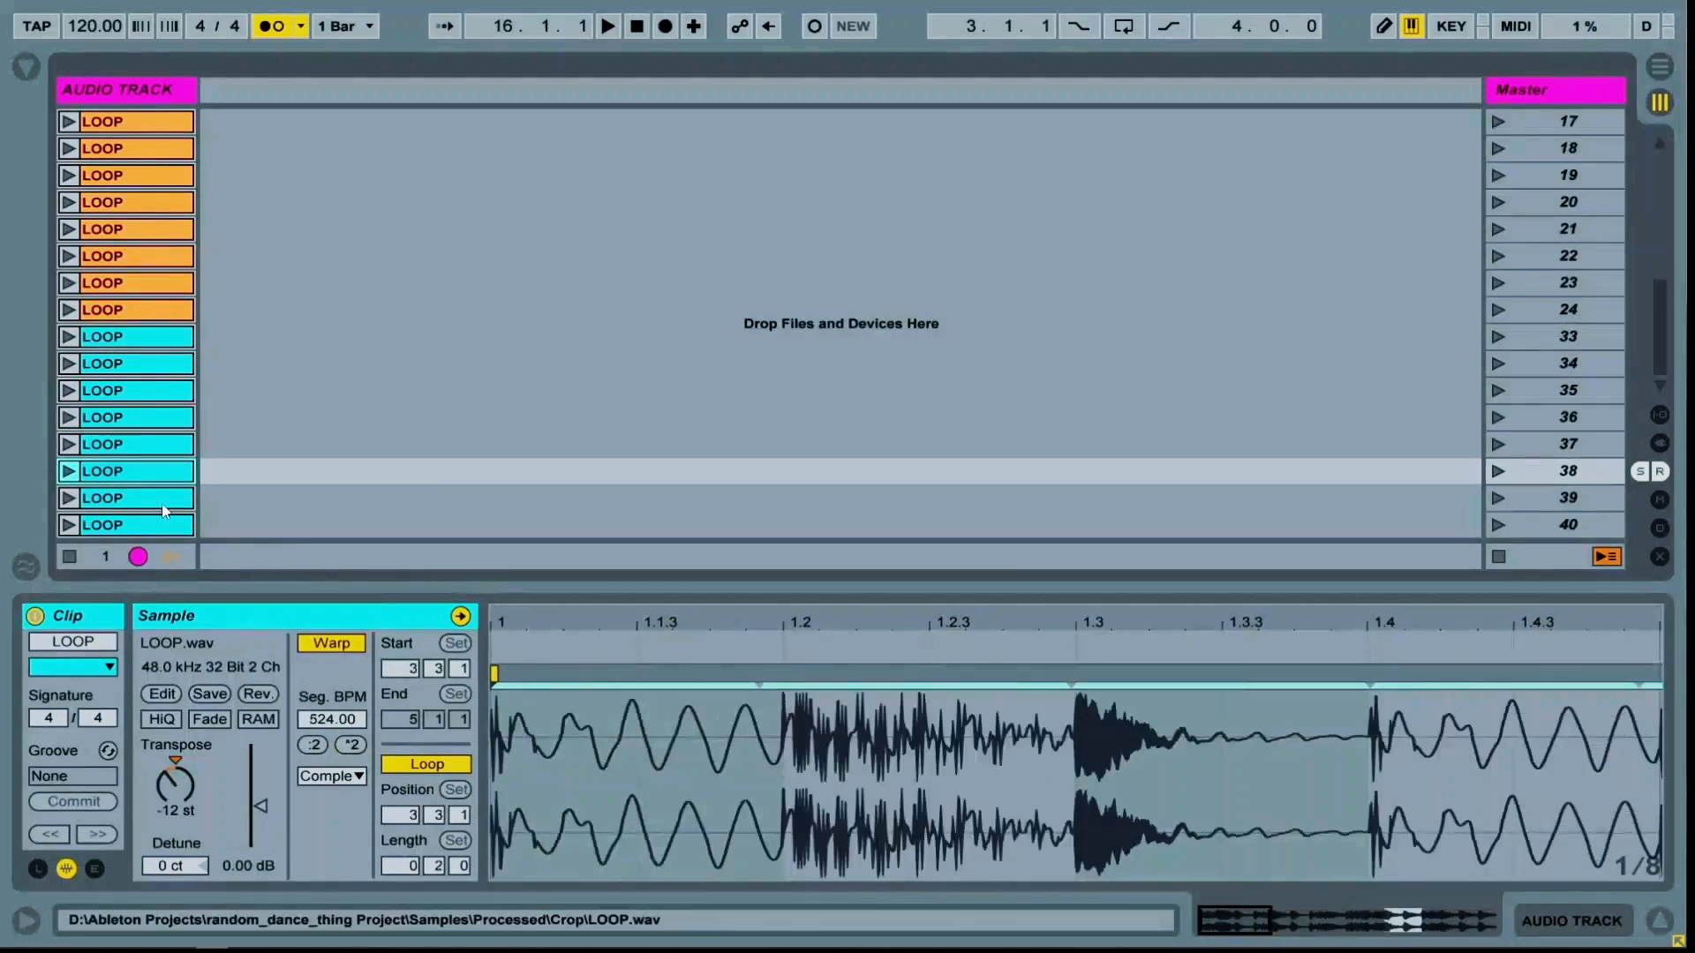
click(164, 500)
click(162, 525)
double_click(347, 744)
click(285, 493)
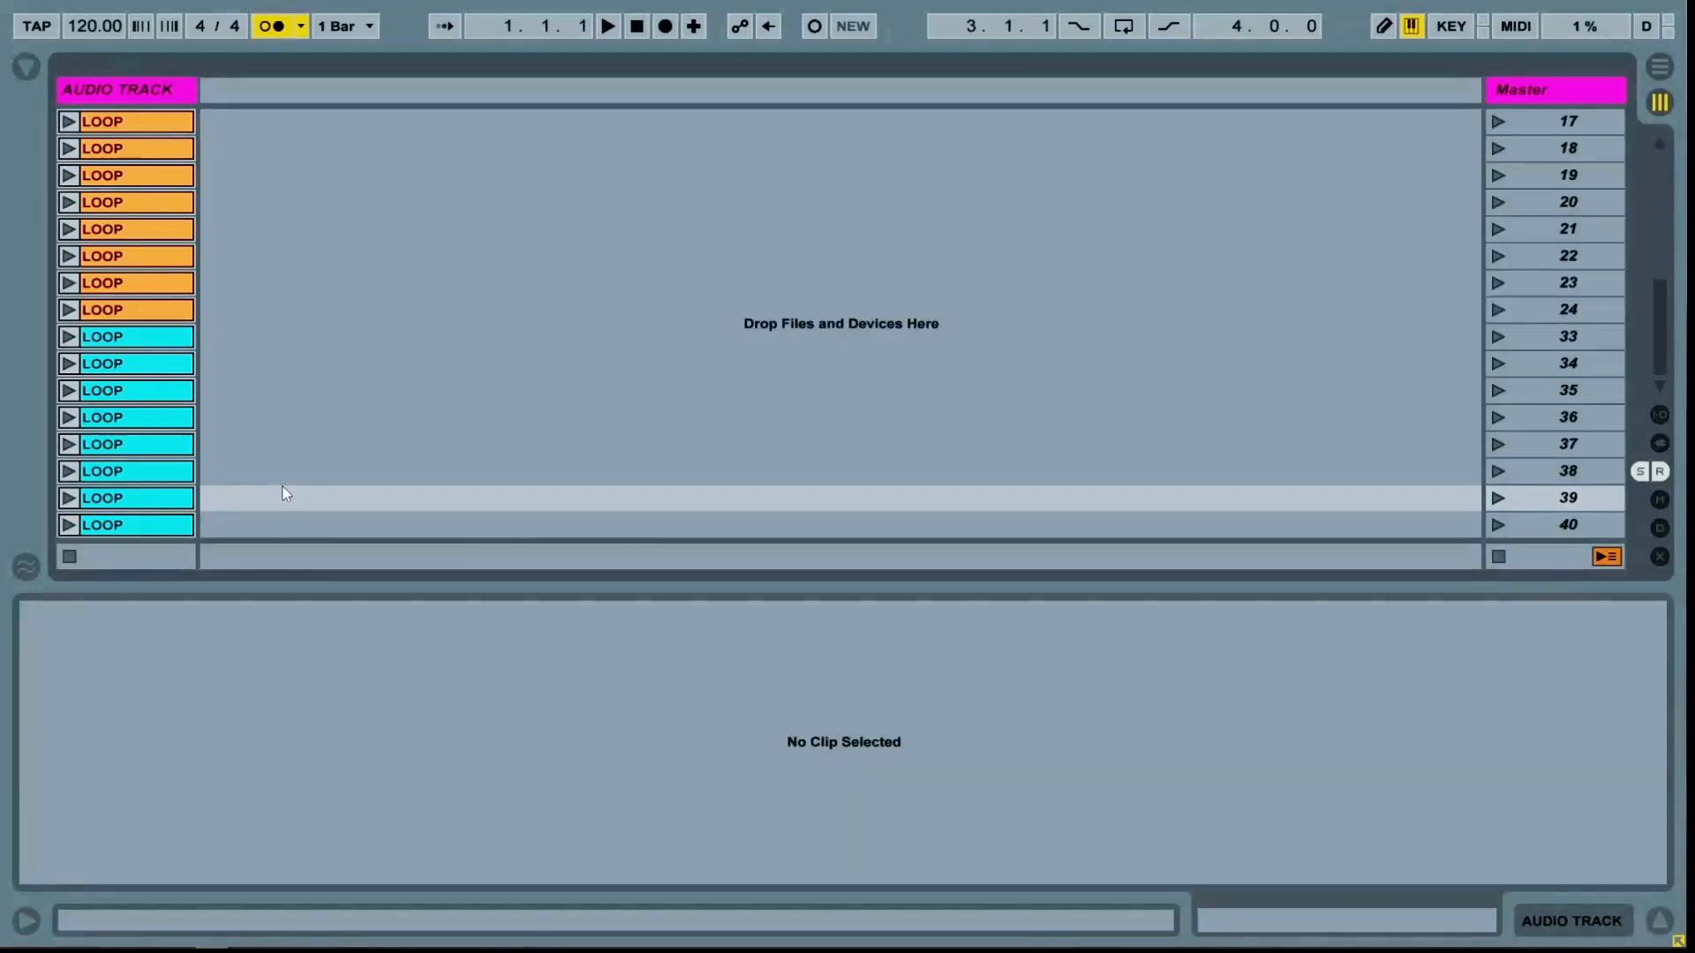
Select all clips, show their launch settings, and set the global launch quantization to None
click(129, 500)
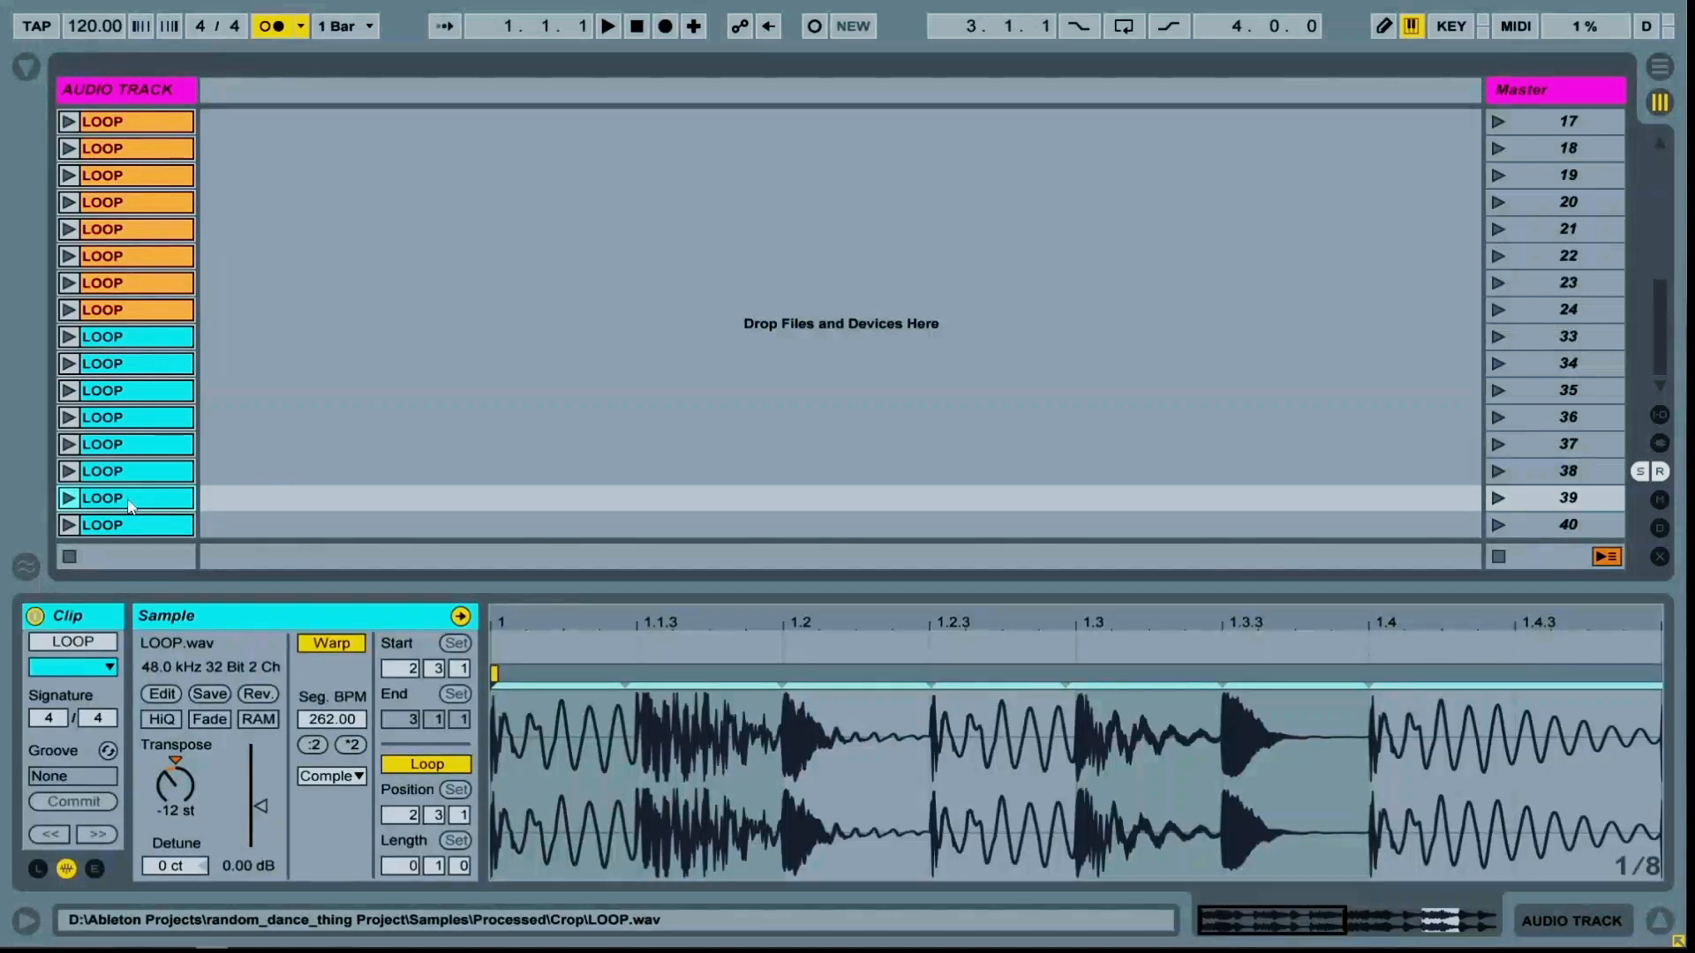
key(ctrl+a)
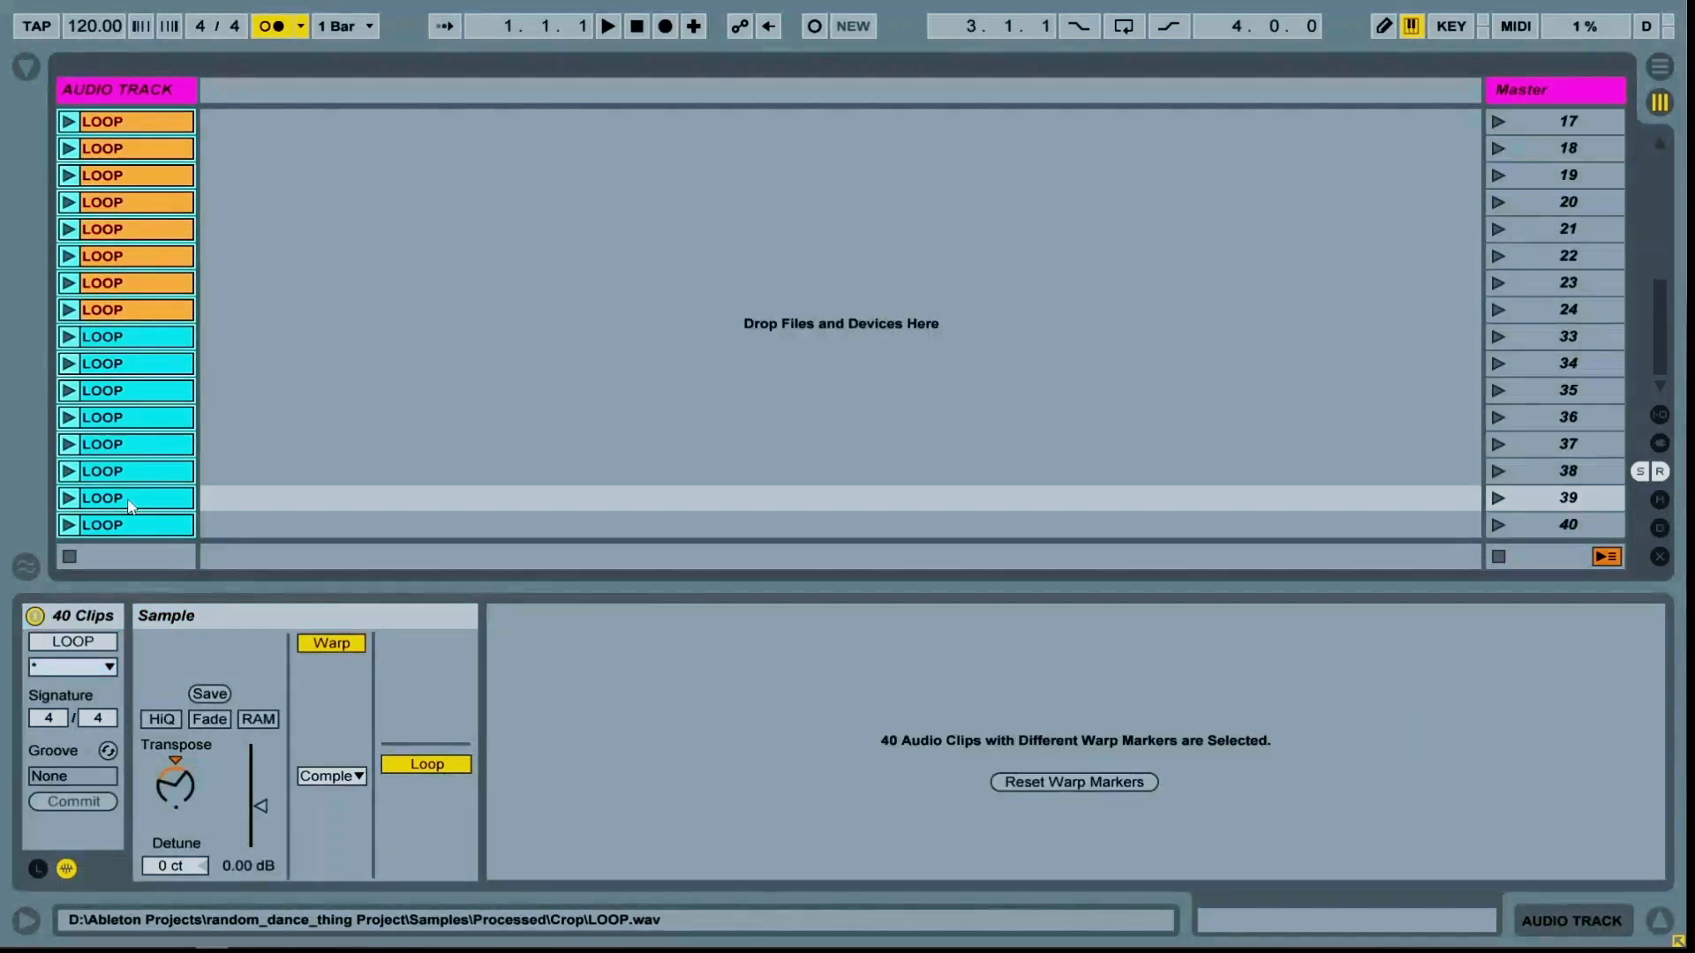
click(39, 870)
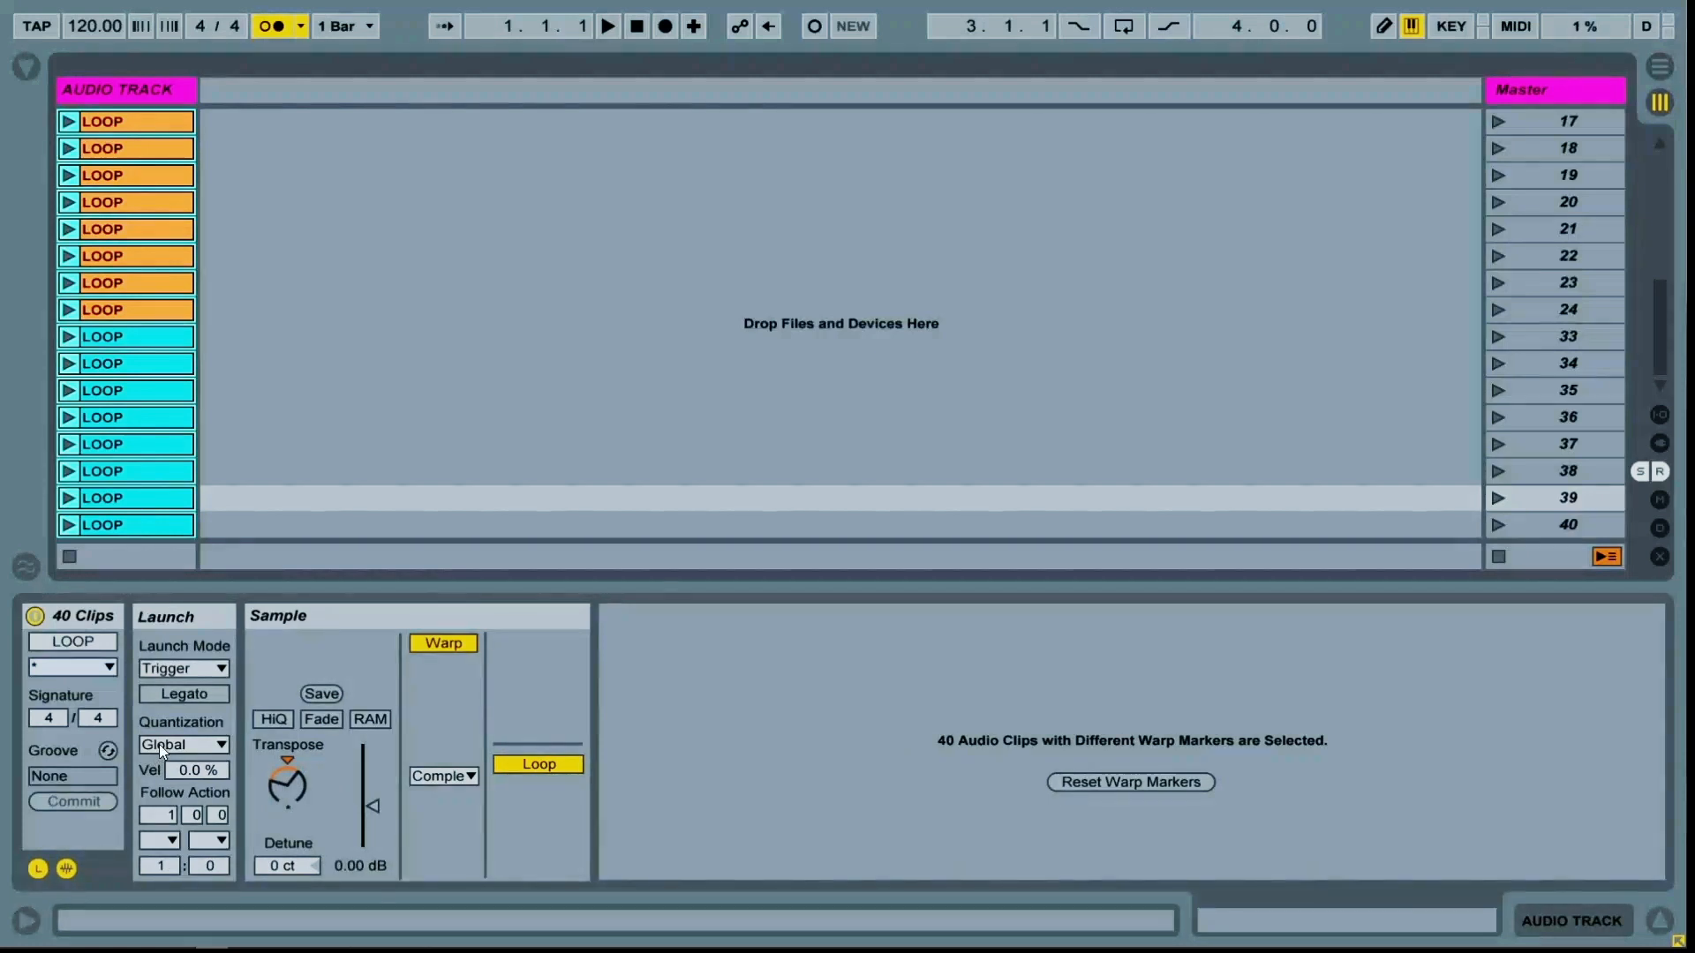
click(374, 30)
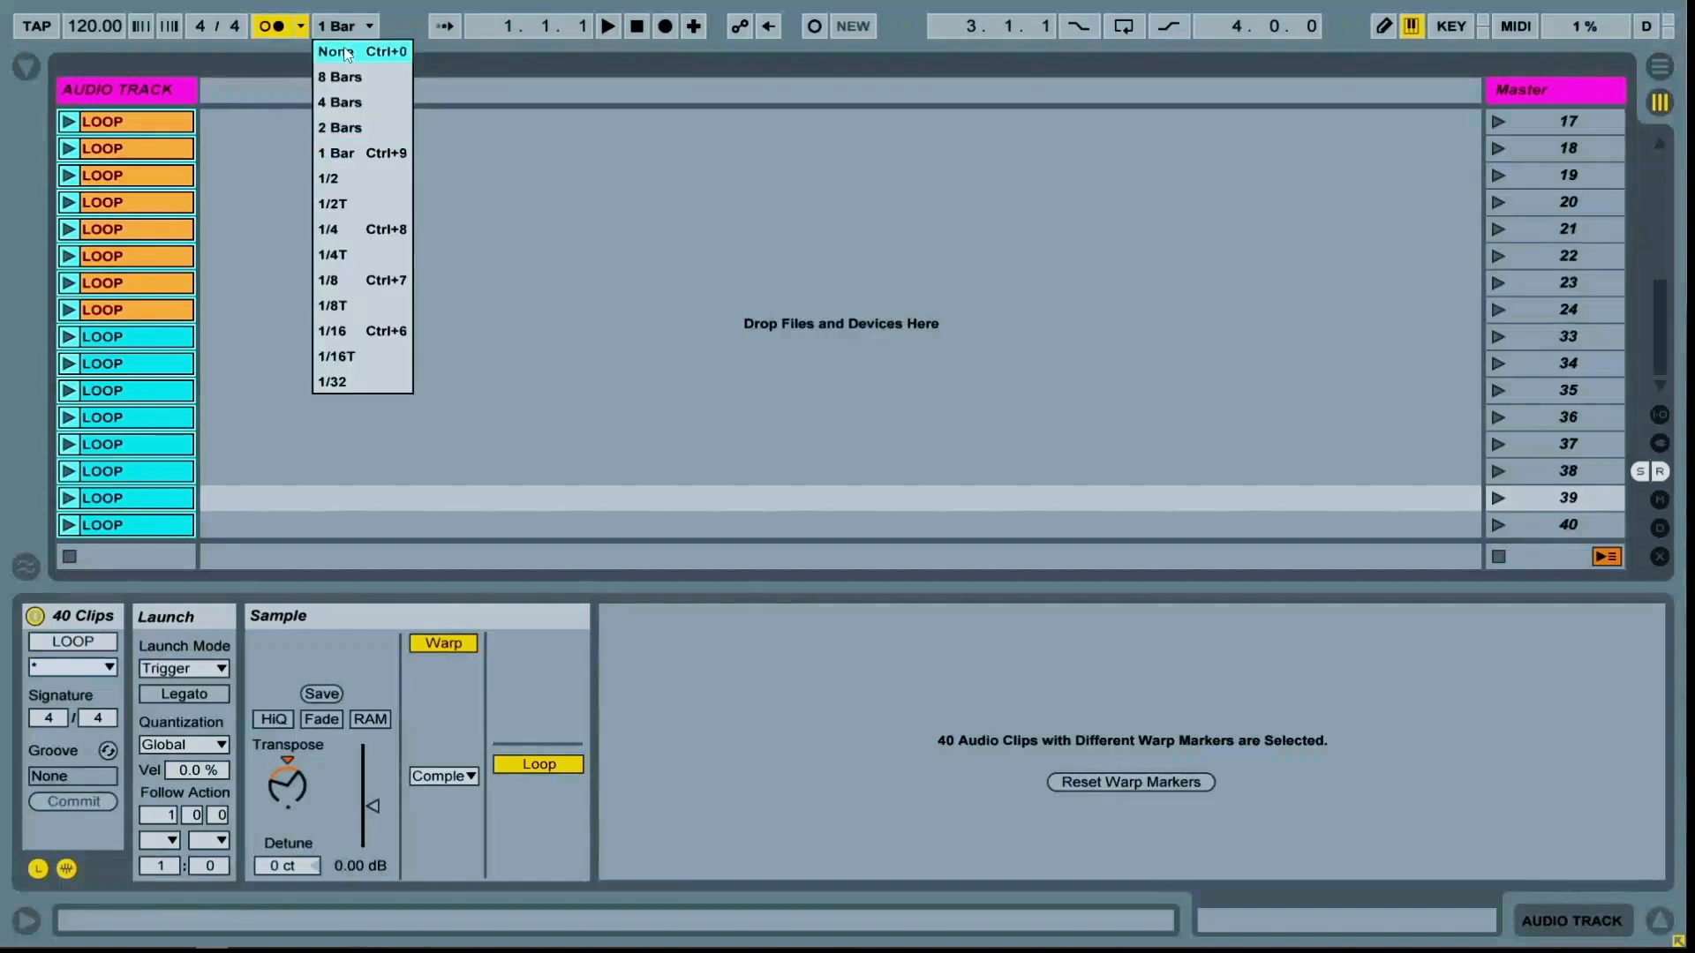
click(347, 52)
Give all selected clips a follow action time of 0.0.2 with the Other follow action
click(163, 817)
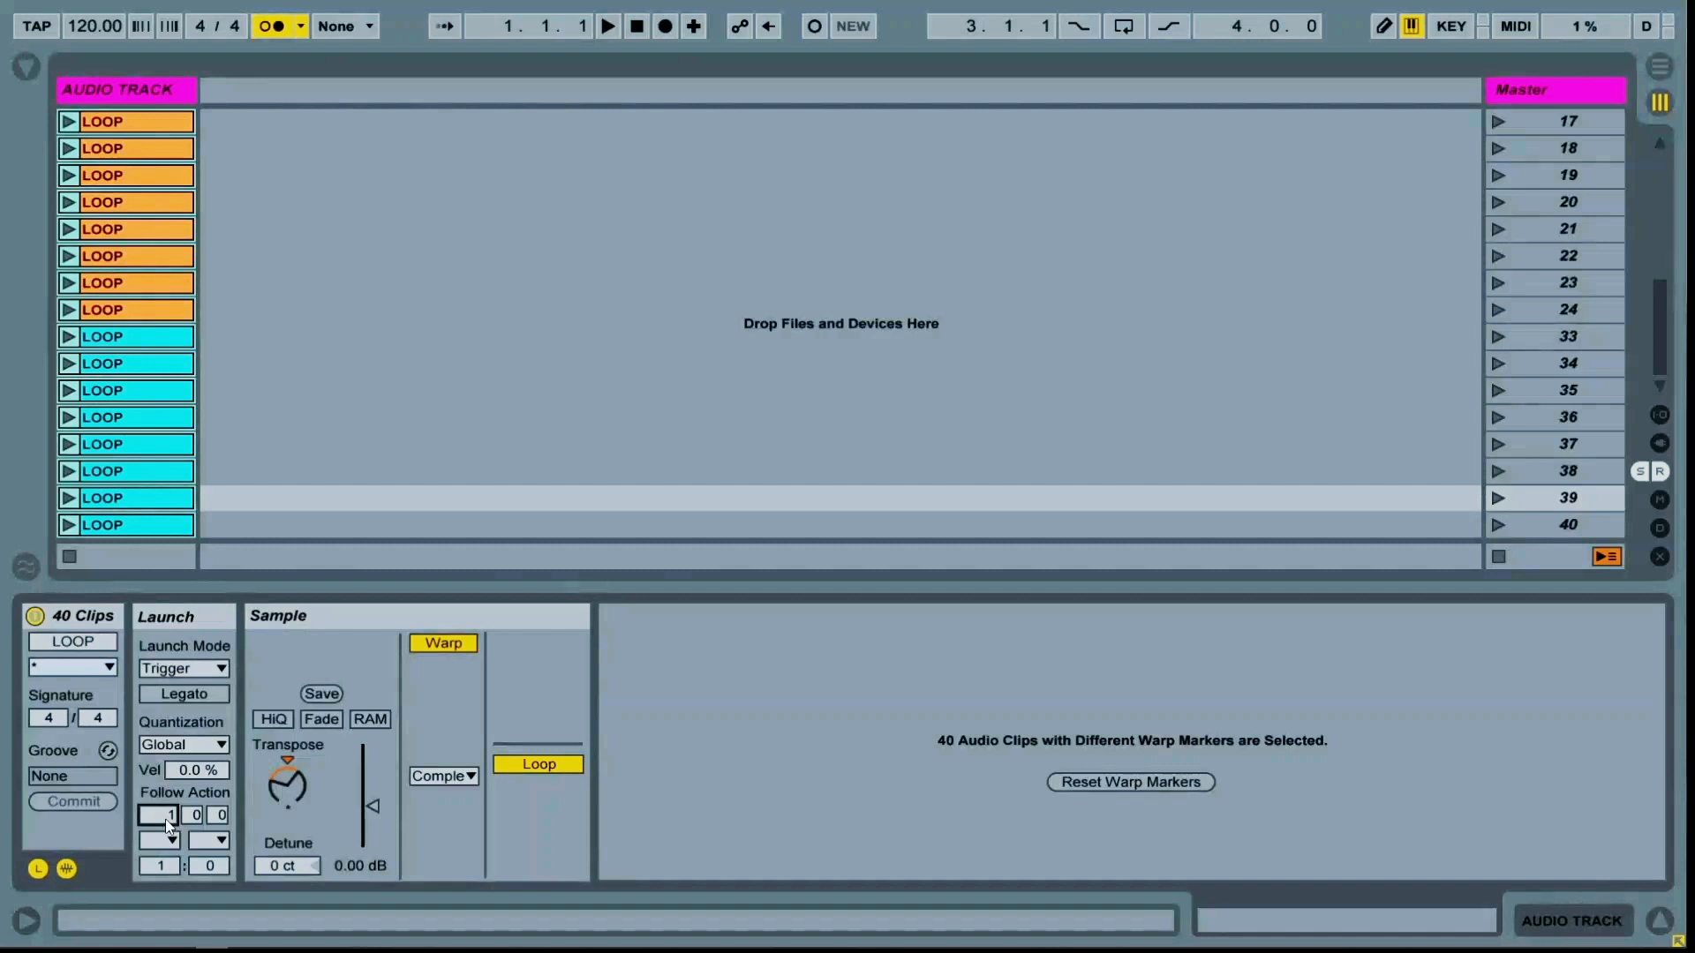
text(0.0.2)
key(Return)
click(173, 840)
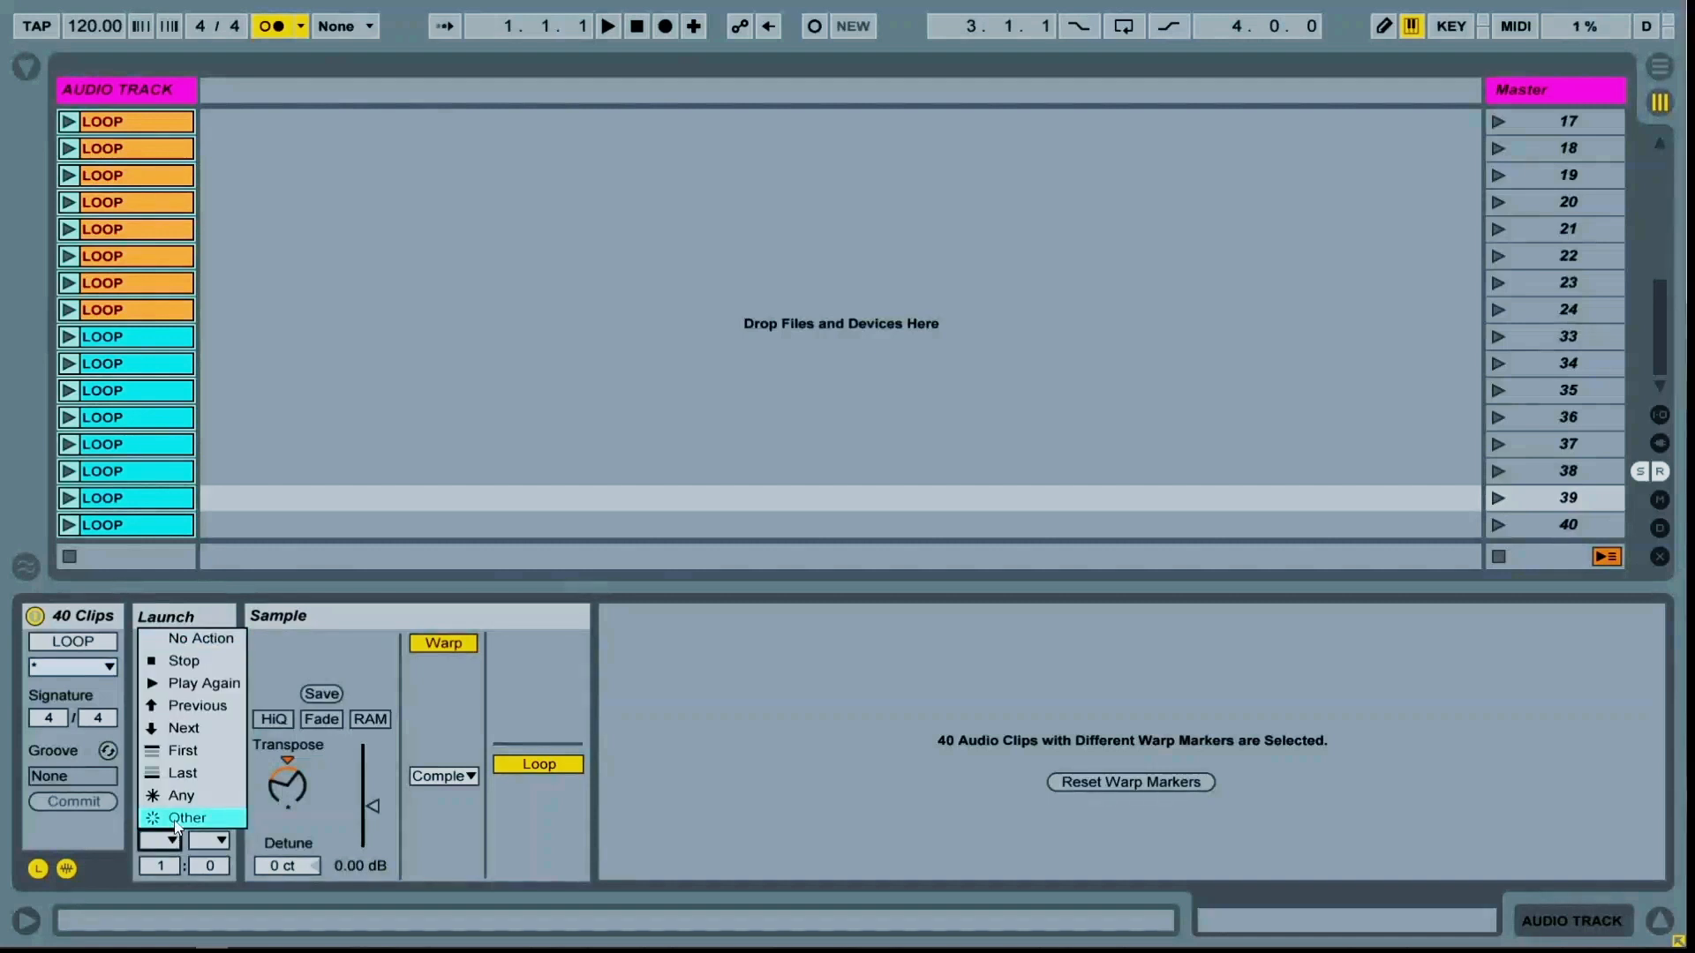
click(173, 818)
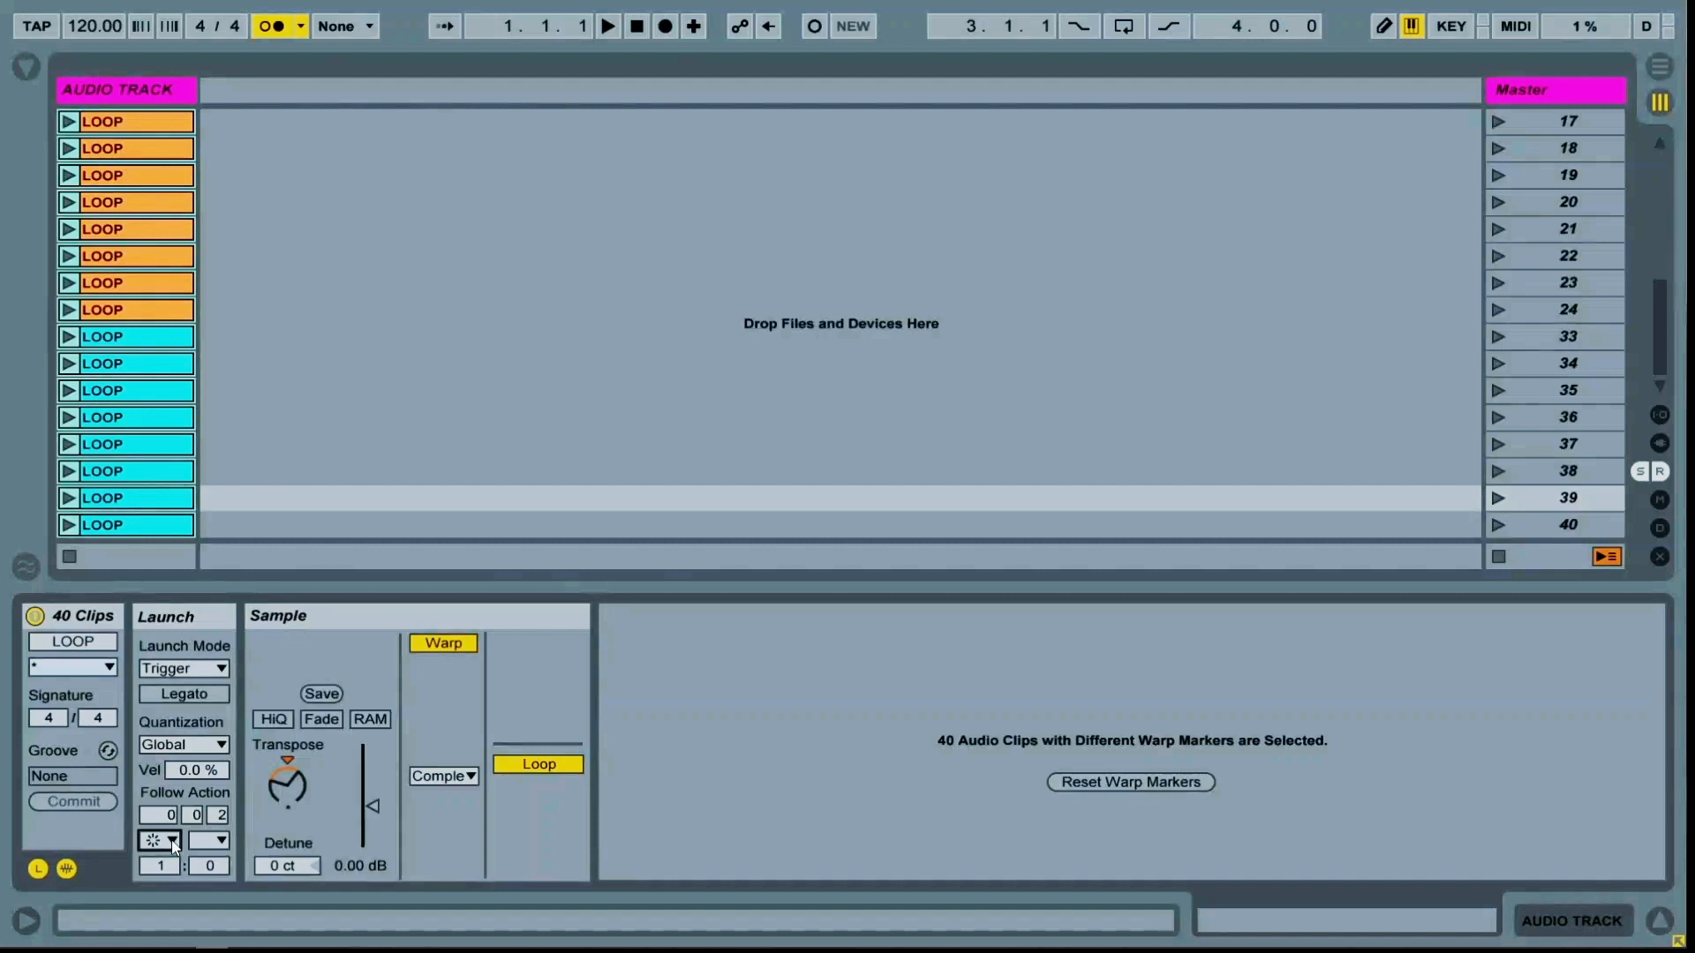
Launch the turquoise clip in scene 33 and switch off the metronome
click(69, 338)
click(279, 30)
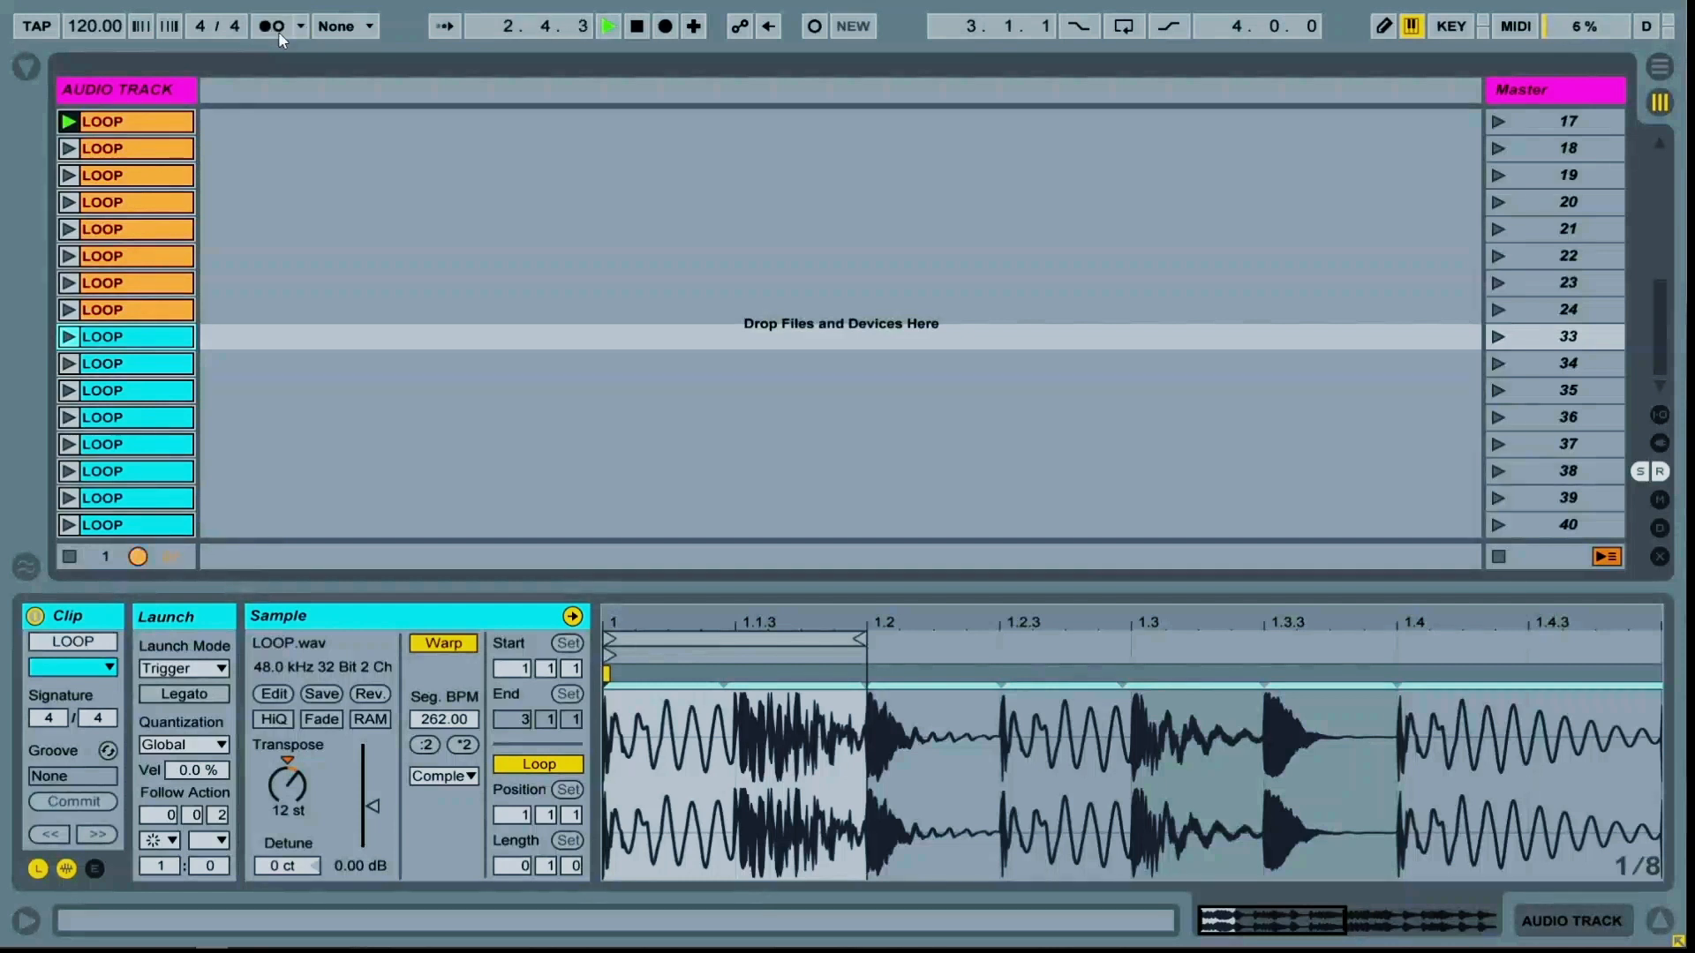
Set the project tempo to 140 BPM
click(98, 26)
text(140)
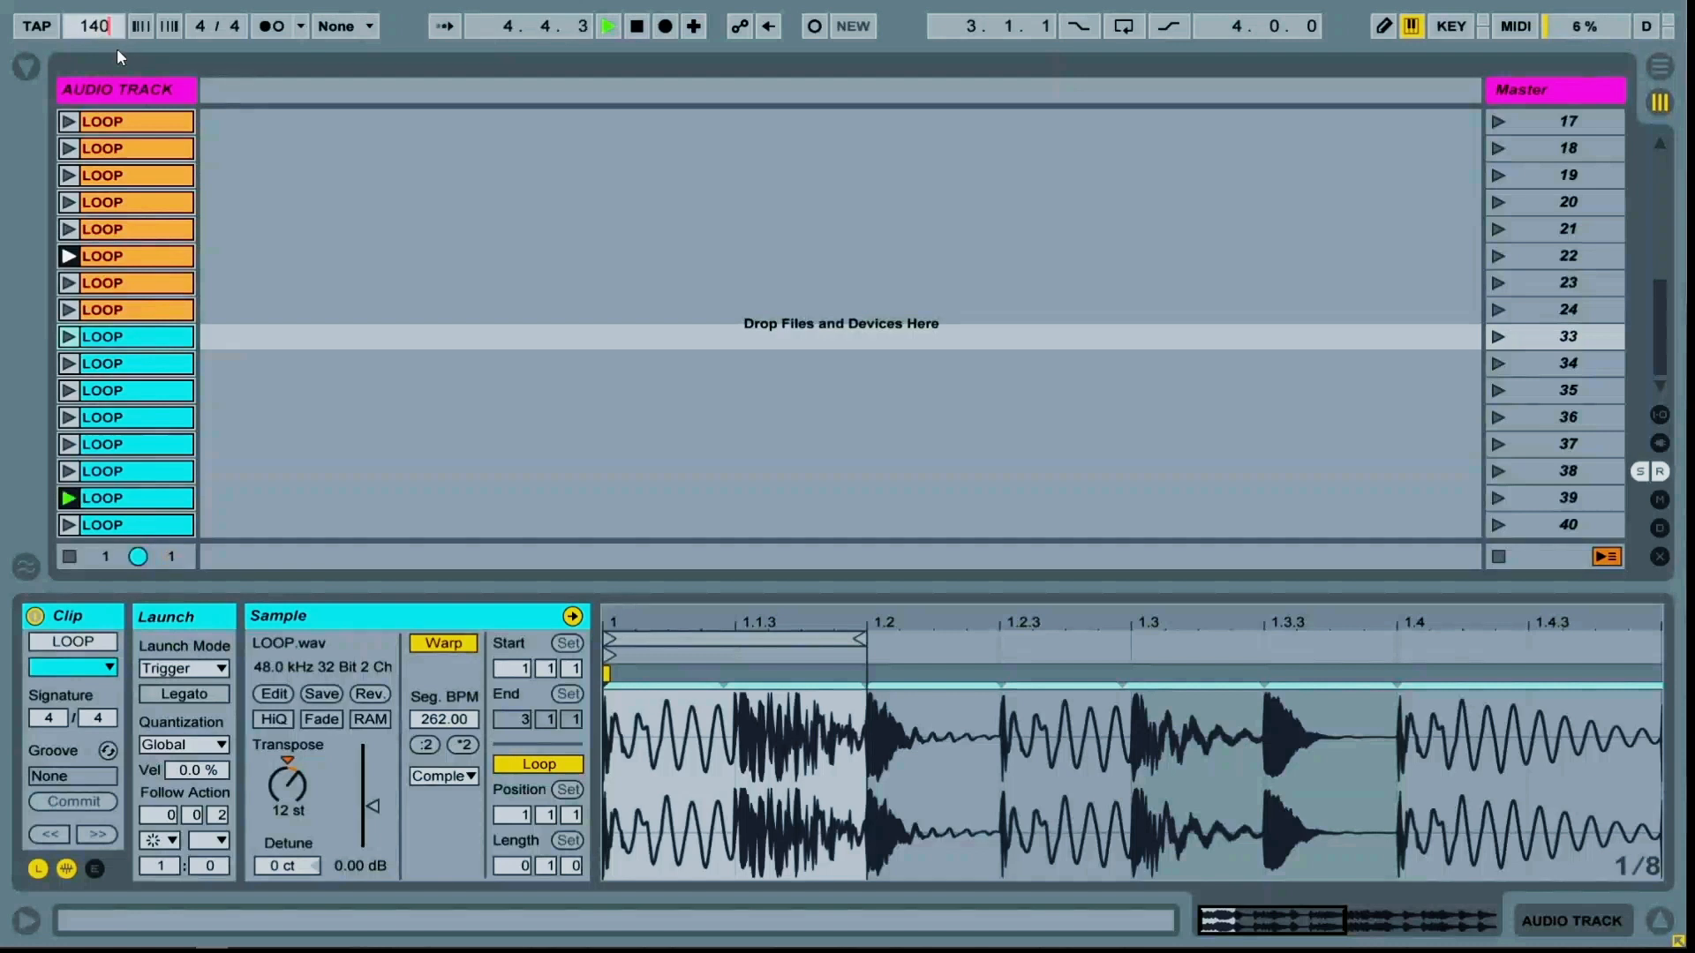
key(Return)
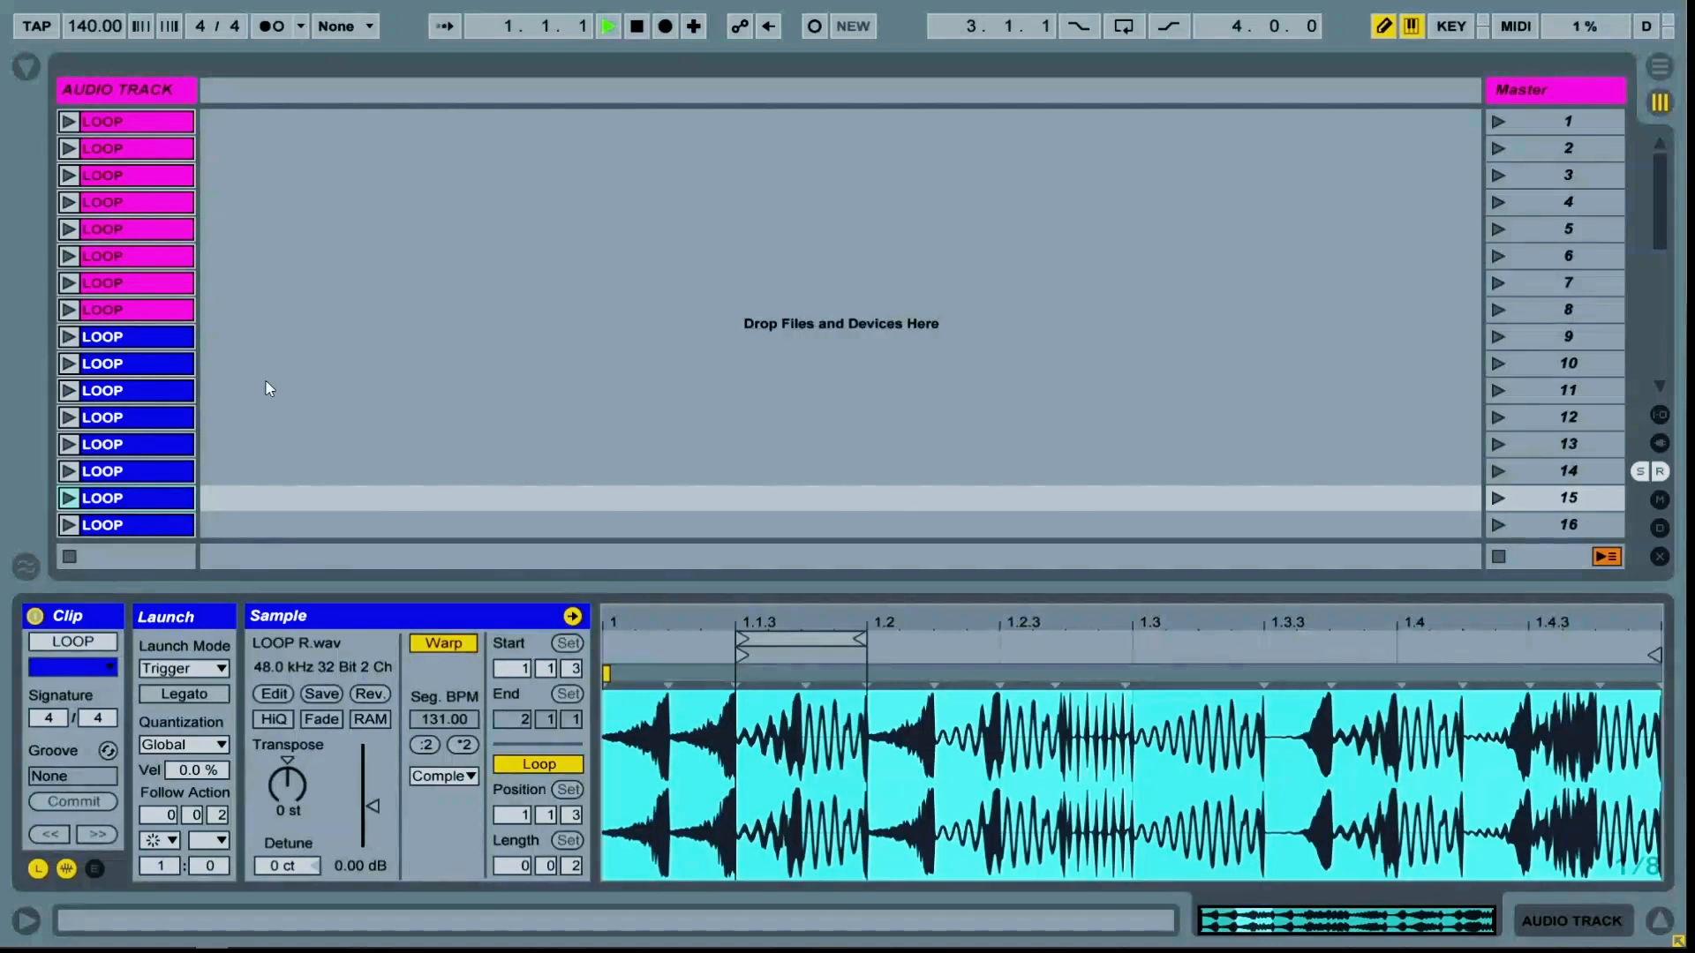
Open the audio effects browser and add a Reverb to the audio track
click(93, 92)
click(33, 67)
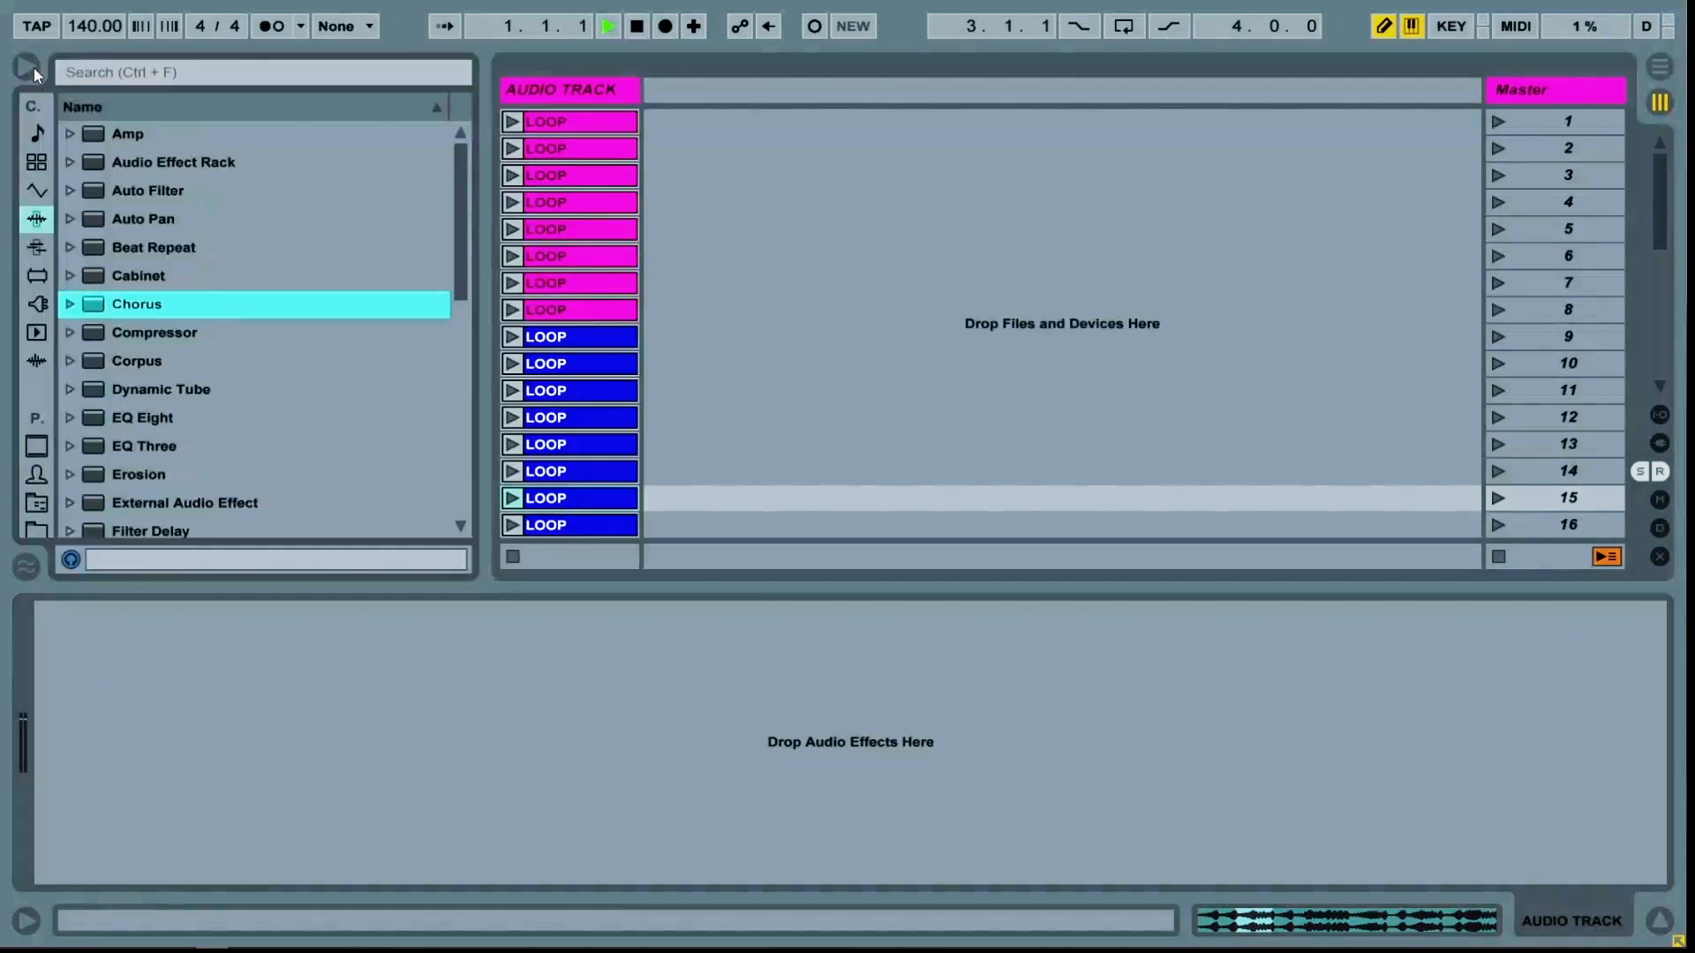
scroll(166, 446, down, 4)
scroll(166, 446, down, 4)
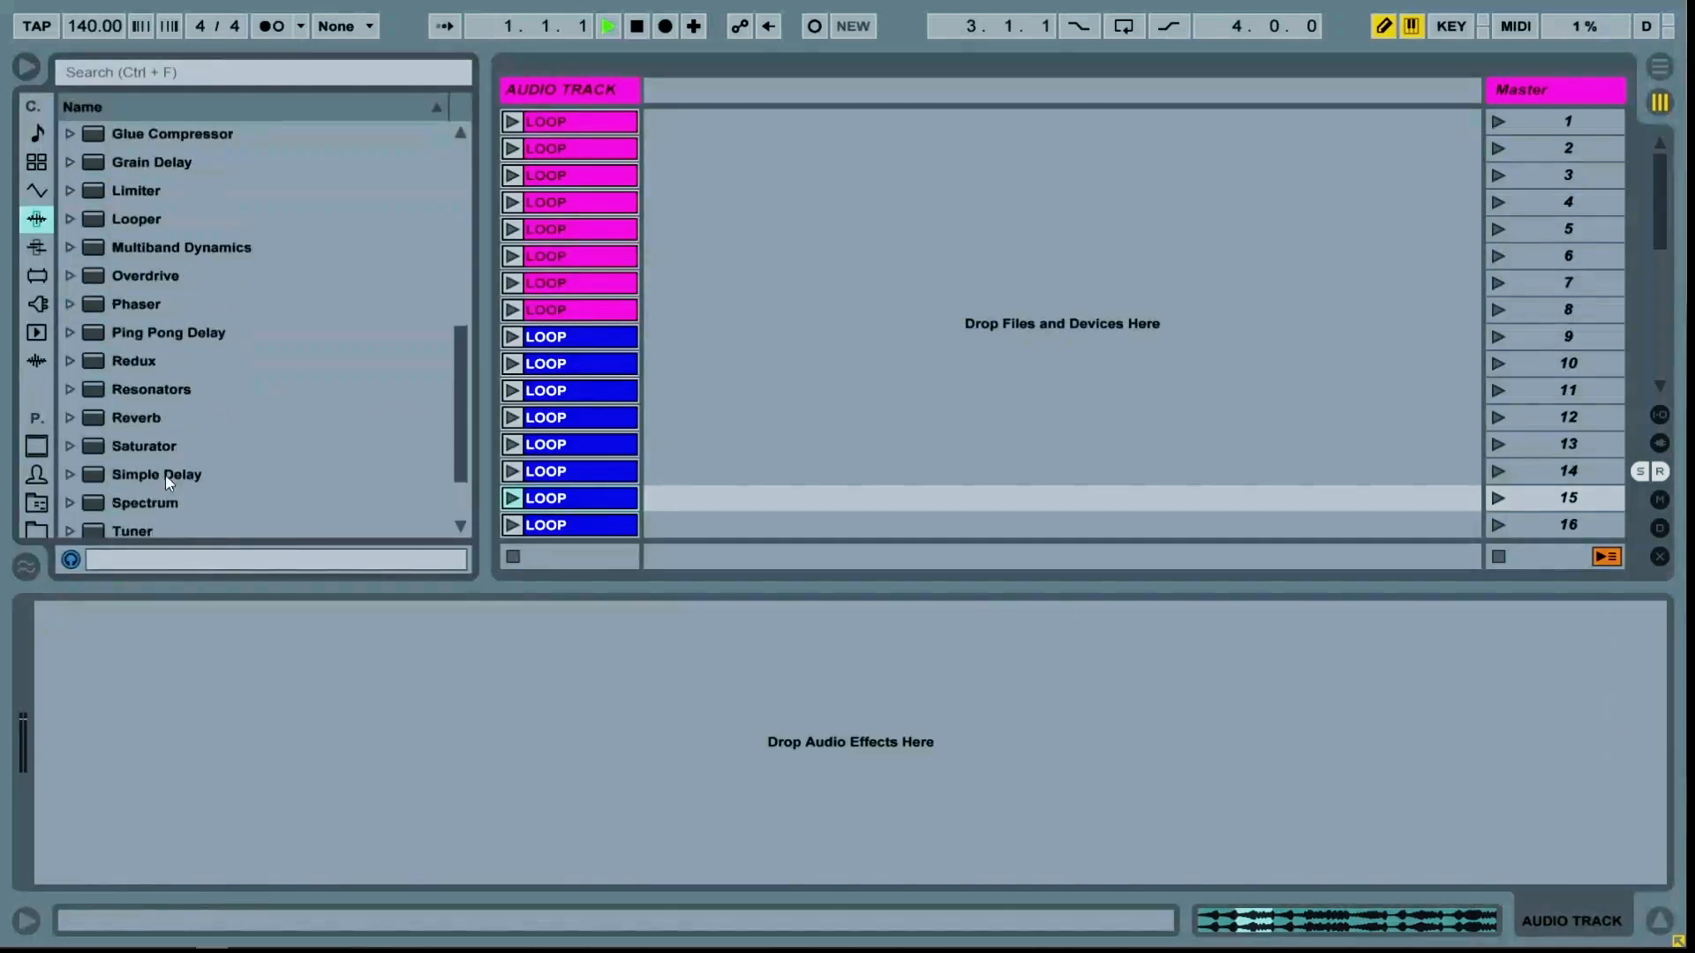
drag(154, 427, 195, 628)
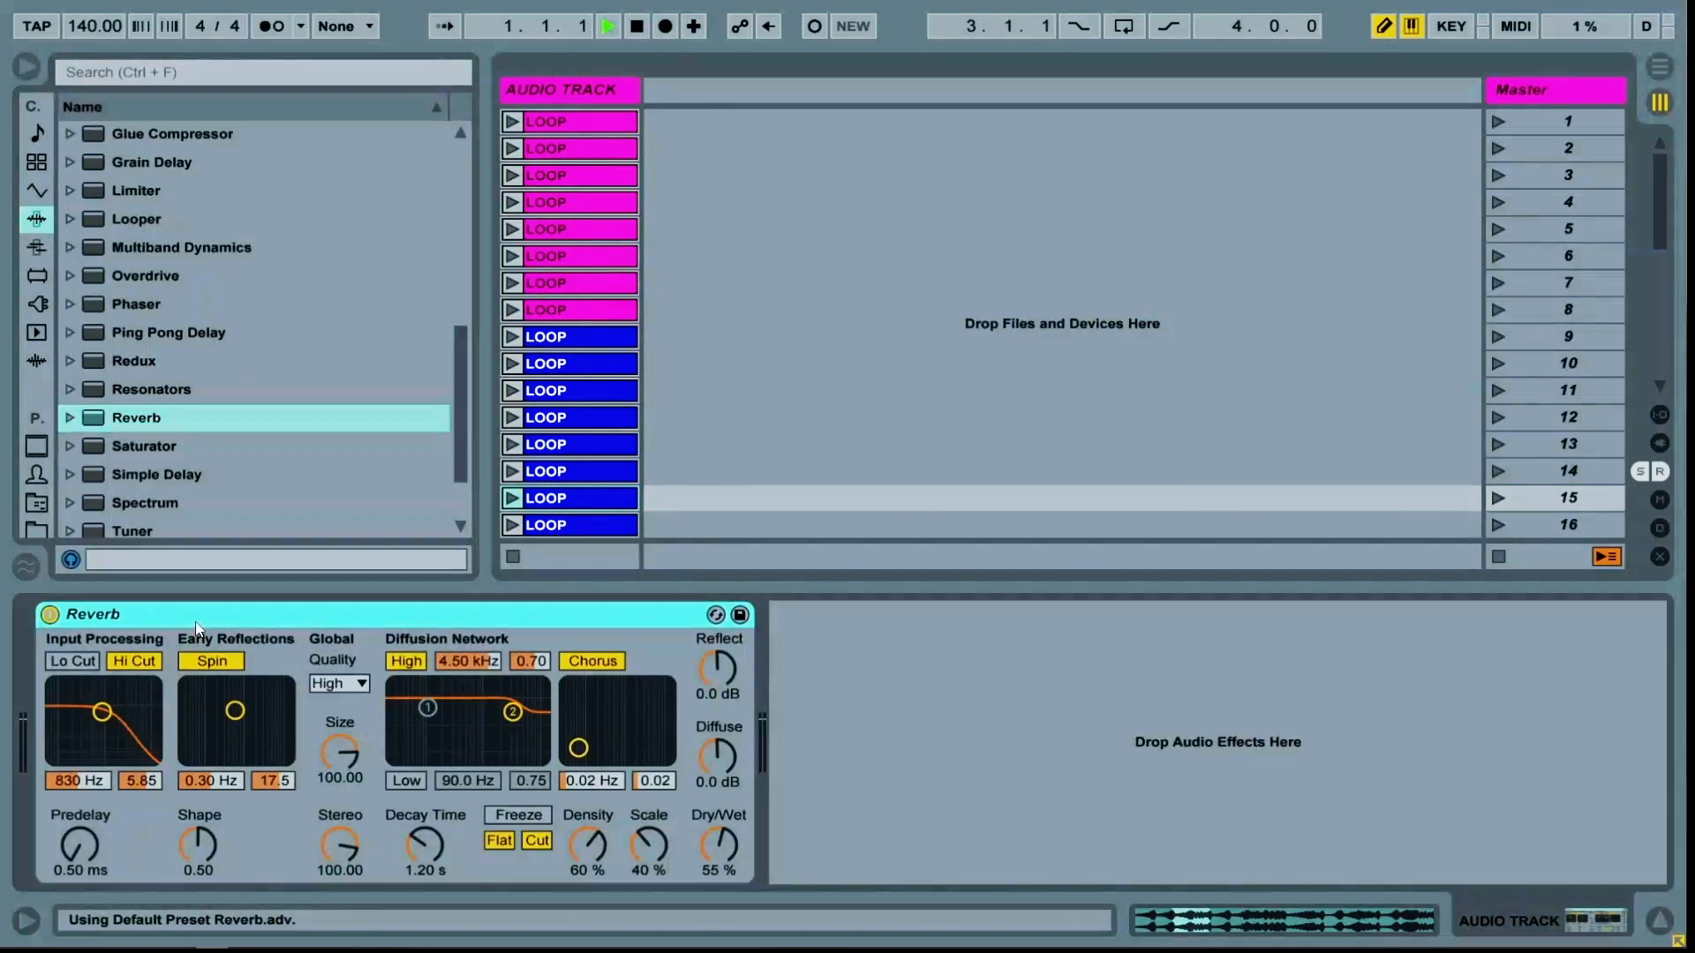
Group the Reverb into an Audio Effect Rack and rename its chain LONG REVERB
key(ctrl+g)
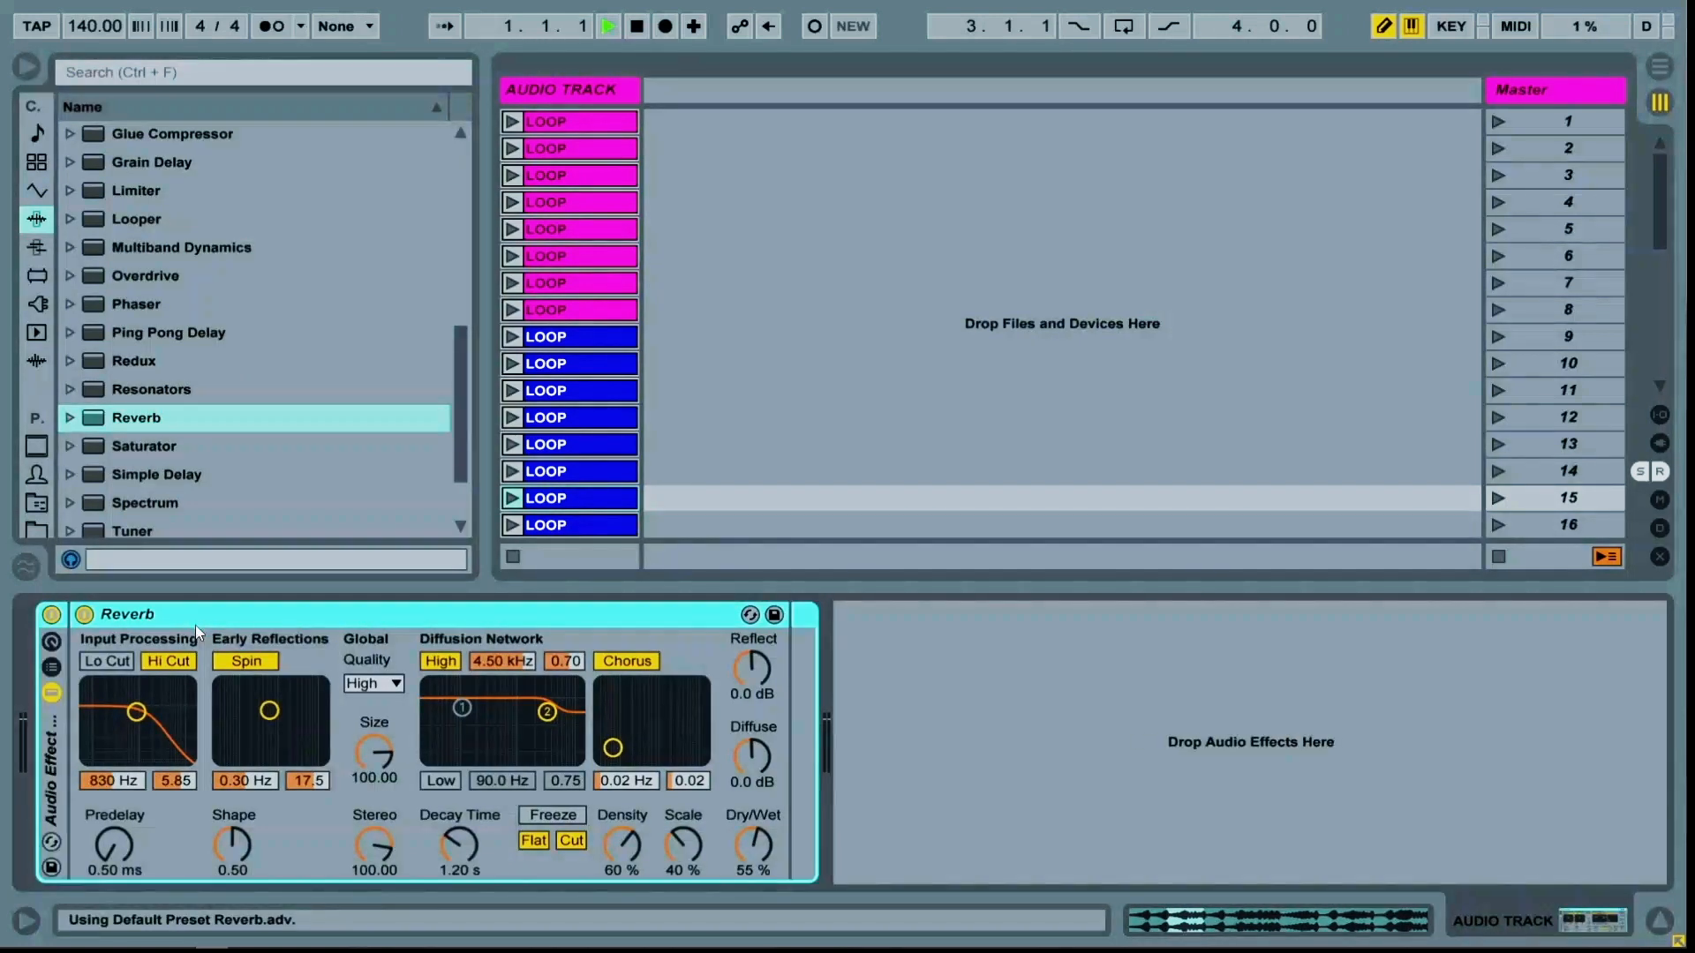
click(58, 673)
click(144, 698)
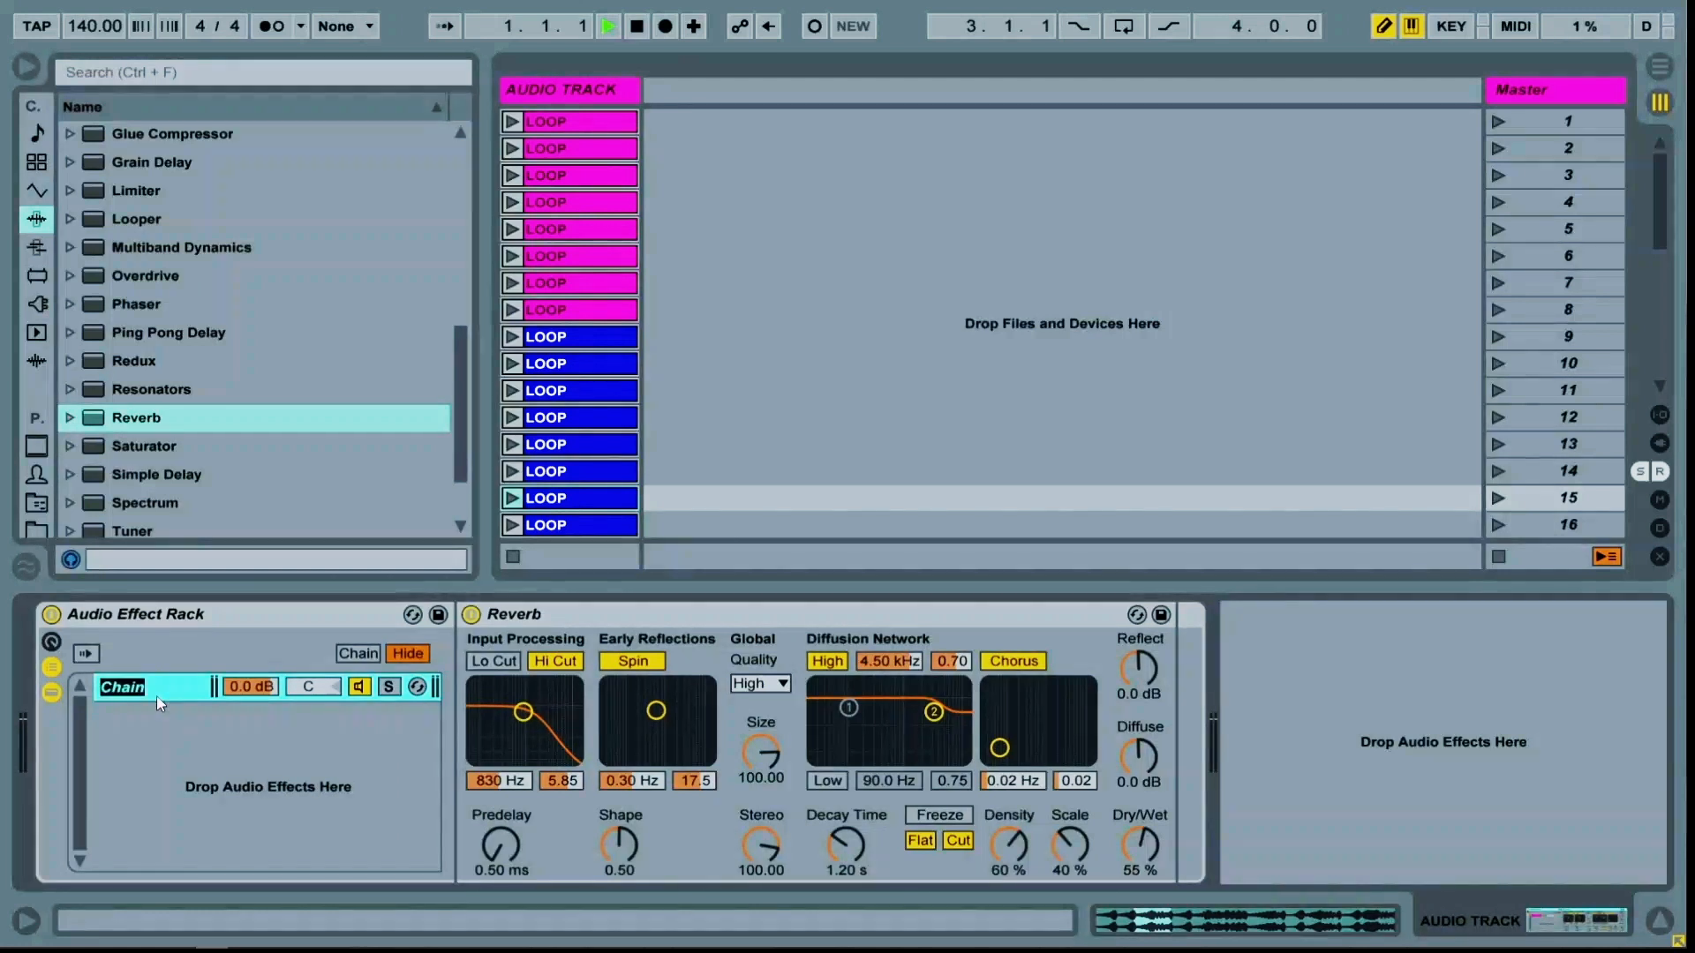
text(LONG REVERB)
Set the long reverb's Dry/Wet to 100%, decay time to 10.0 s and predelay to 25 ms
drag(1137, 869, 1137, 816)
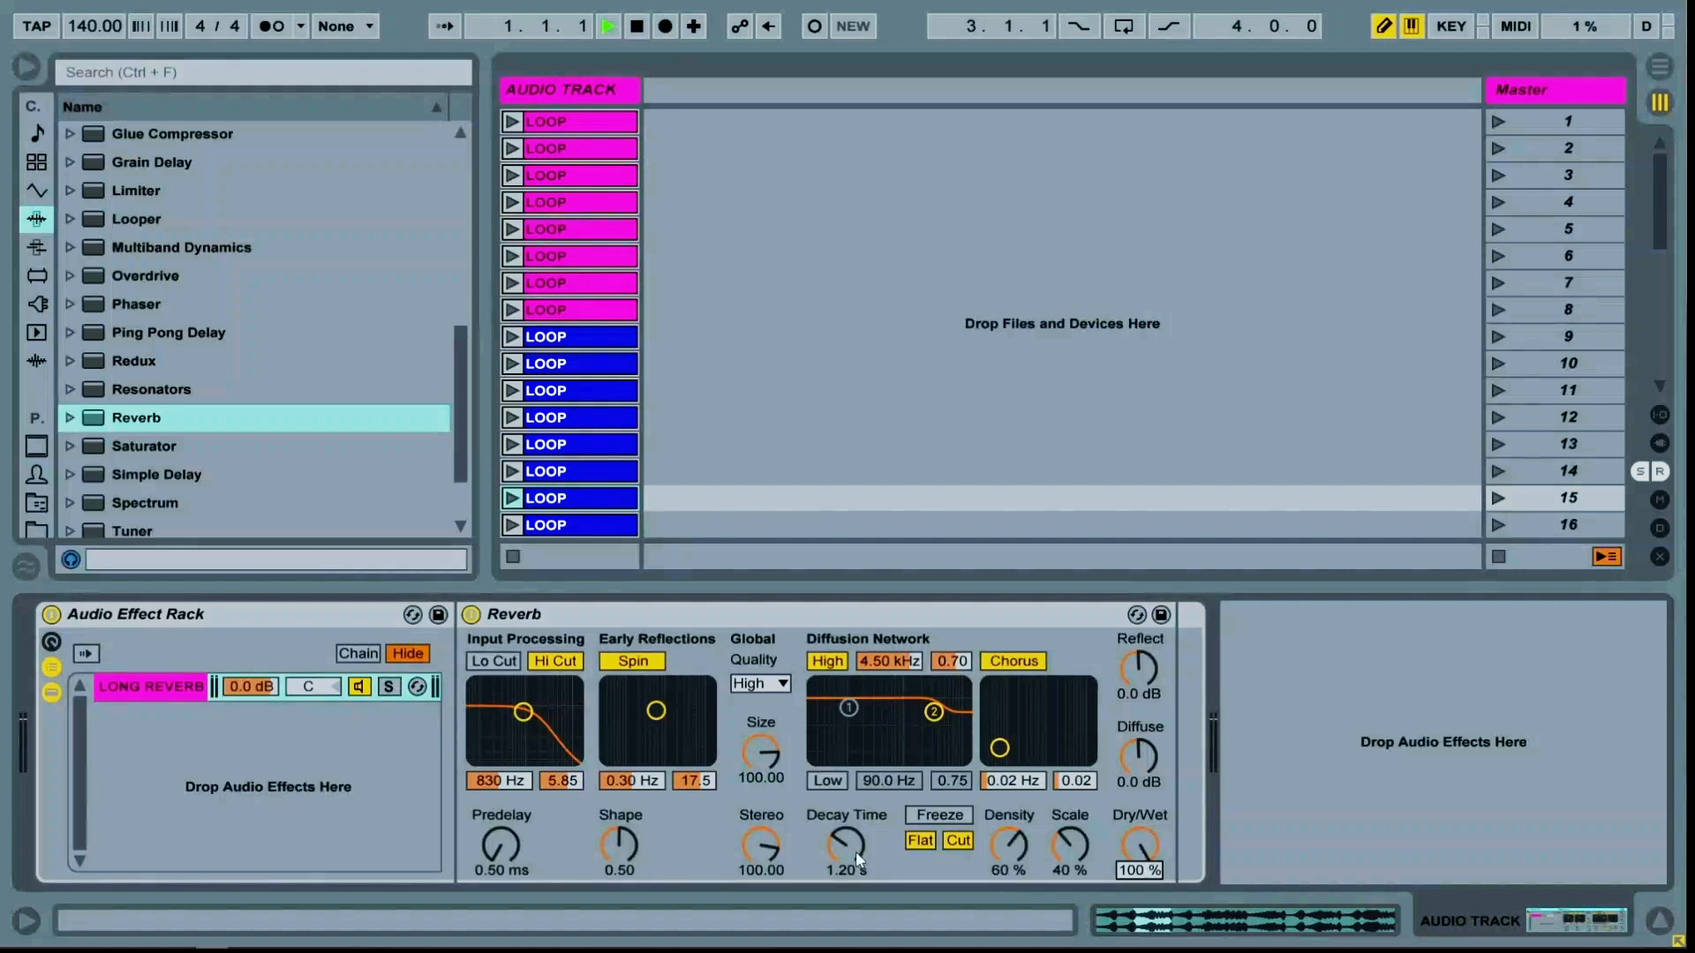
click(145, 693)
drag(846, 846, 846, 807)
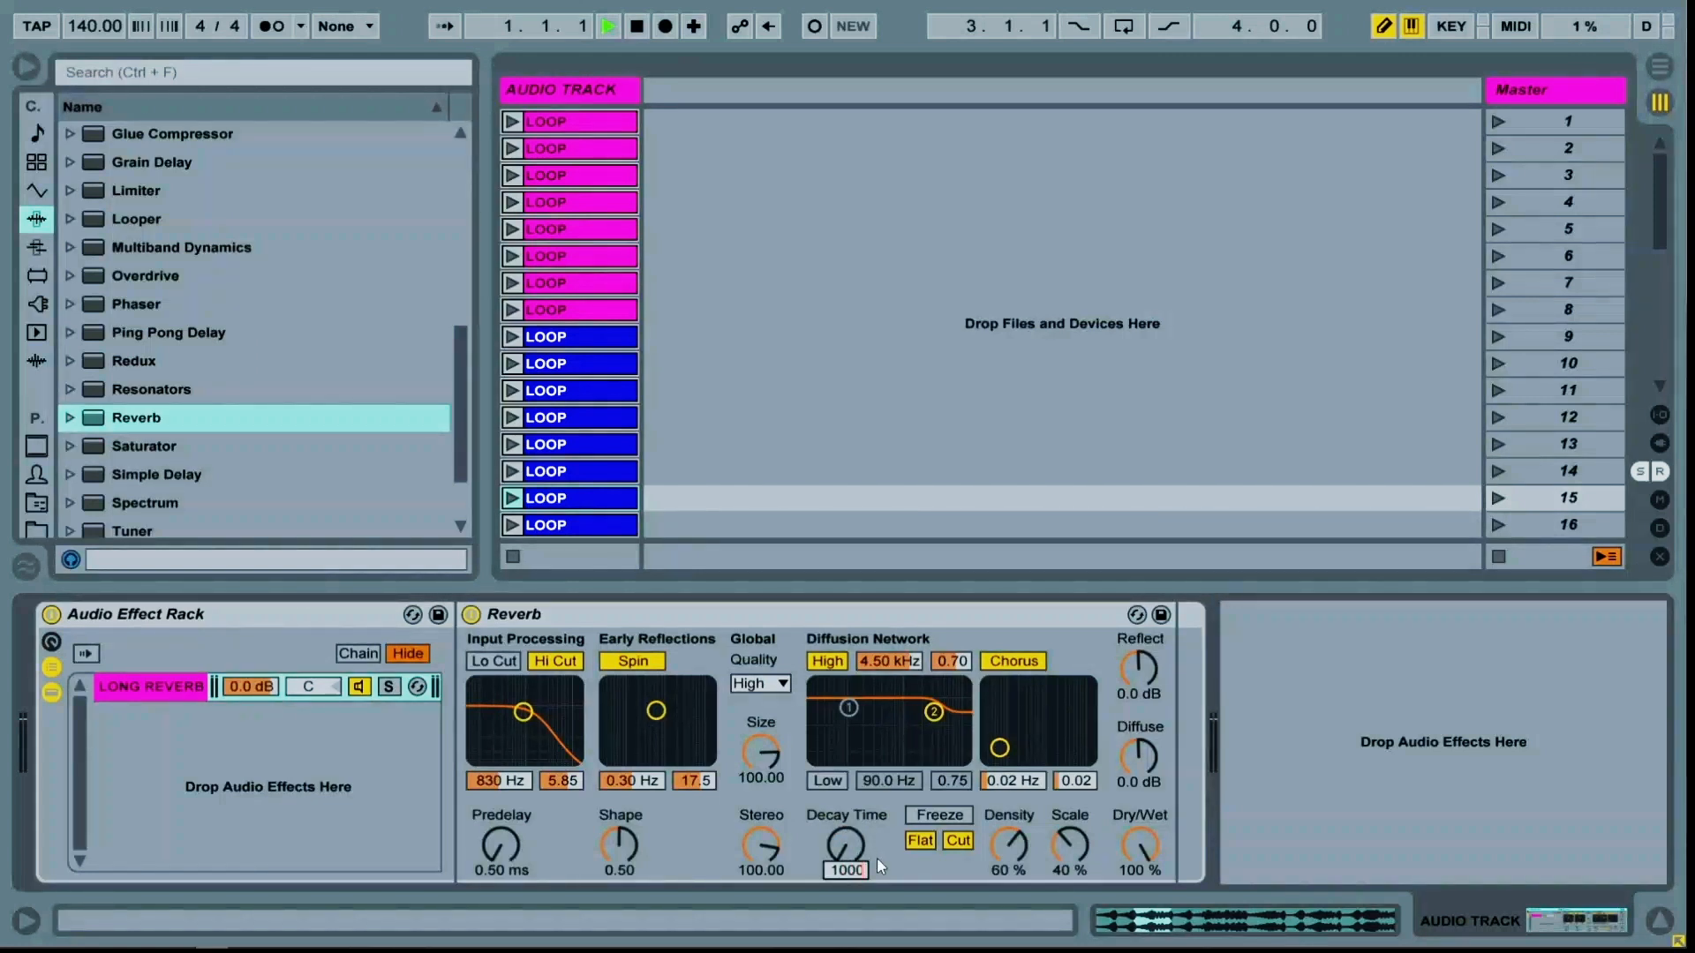
click(510, 855)
text(25)
key(Return)
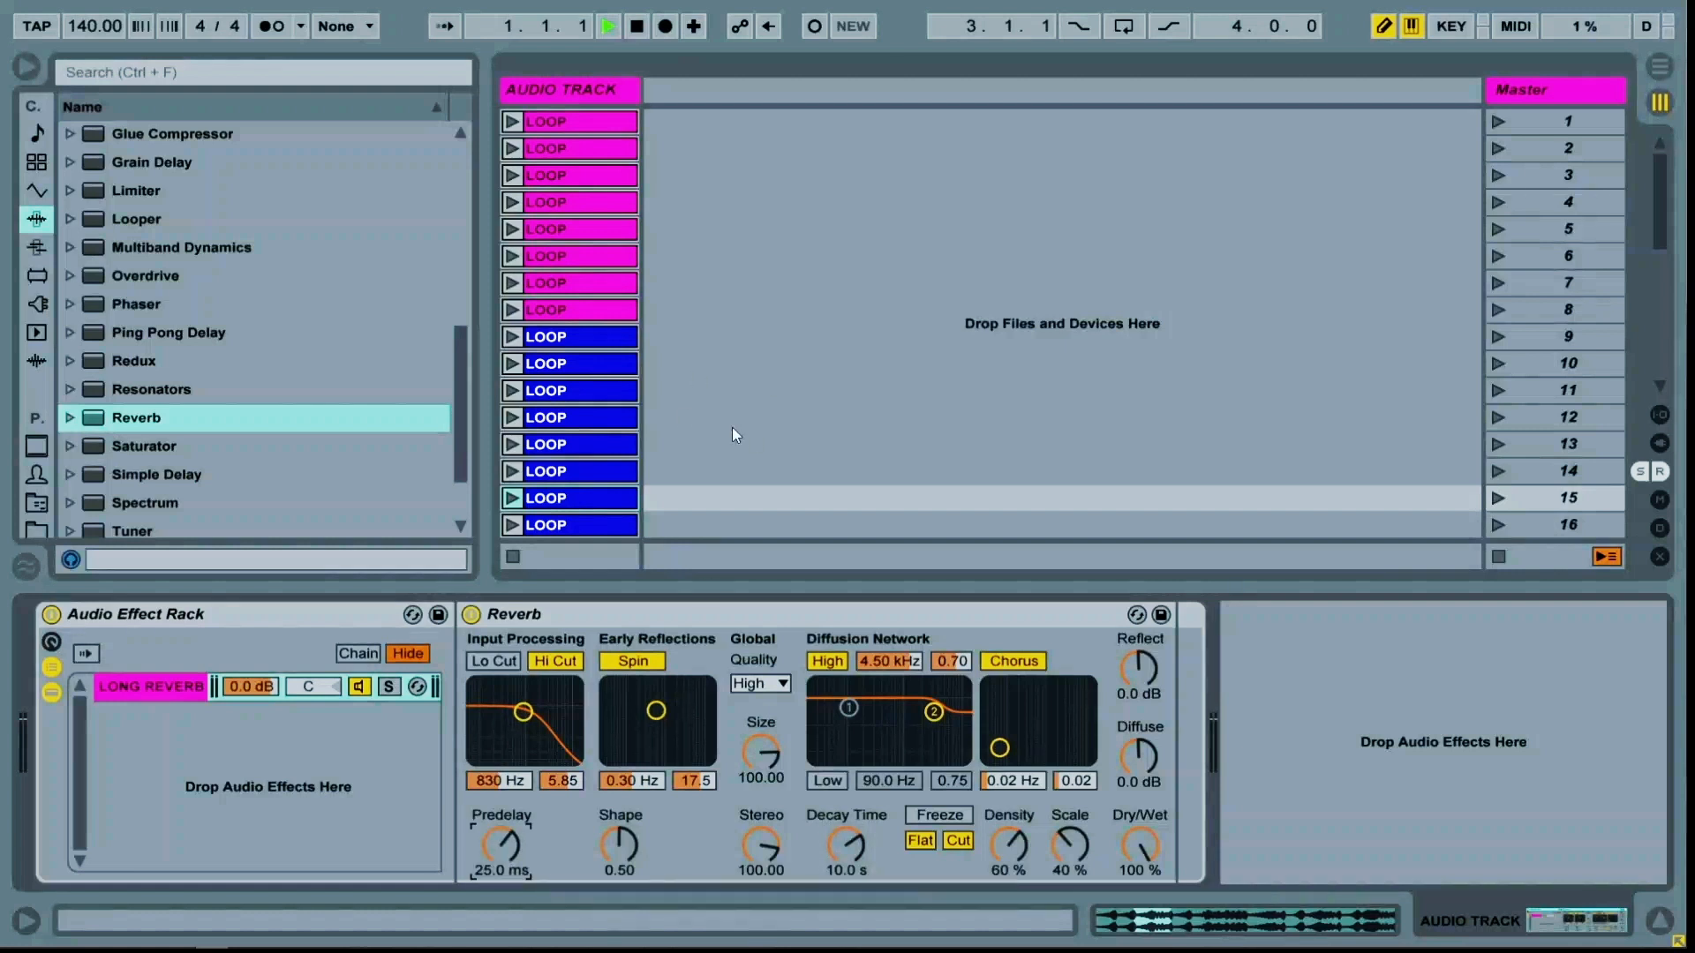
Create a second chain in the rack and name it SHORT REVERB
right_click(196, 740)
click(229, 743)
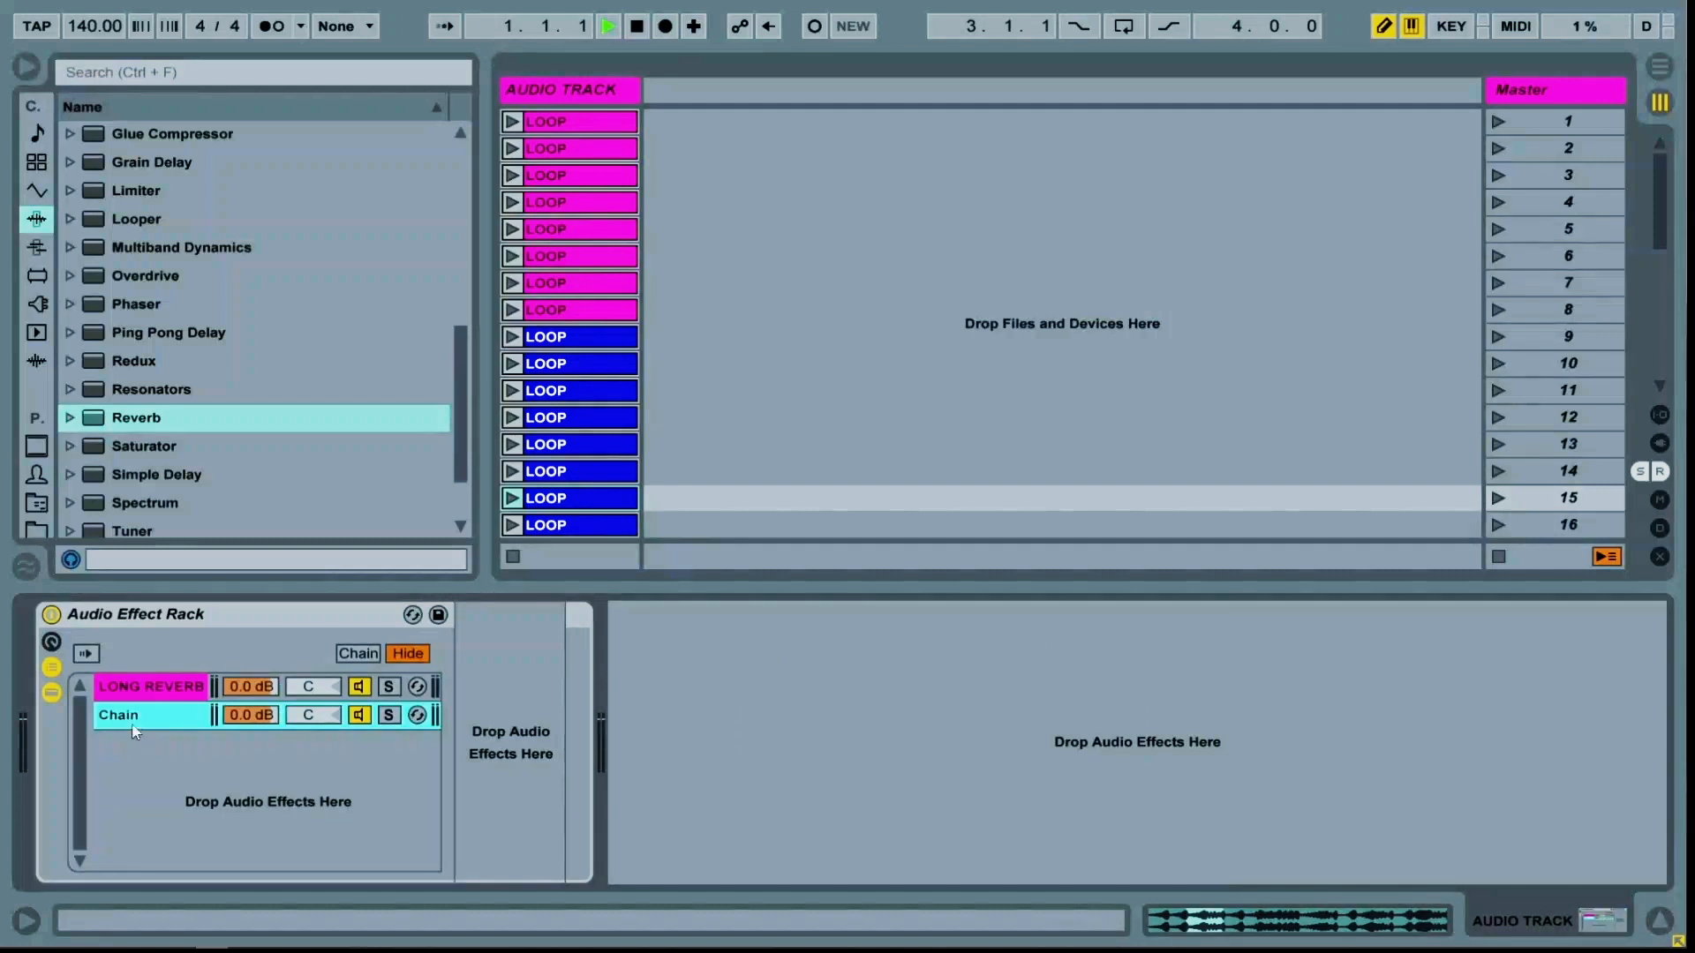
key(ctrl+r)
text(SHORT REVERB)
key(Return)
Add a Reverb to the SHORT REVERB chain and set its decay time to 900 ms
drag(151, 418, 461, 688)
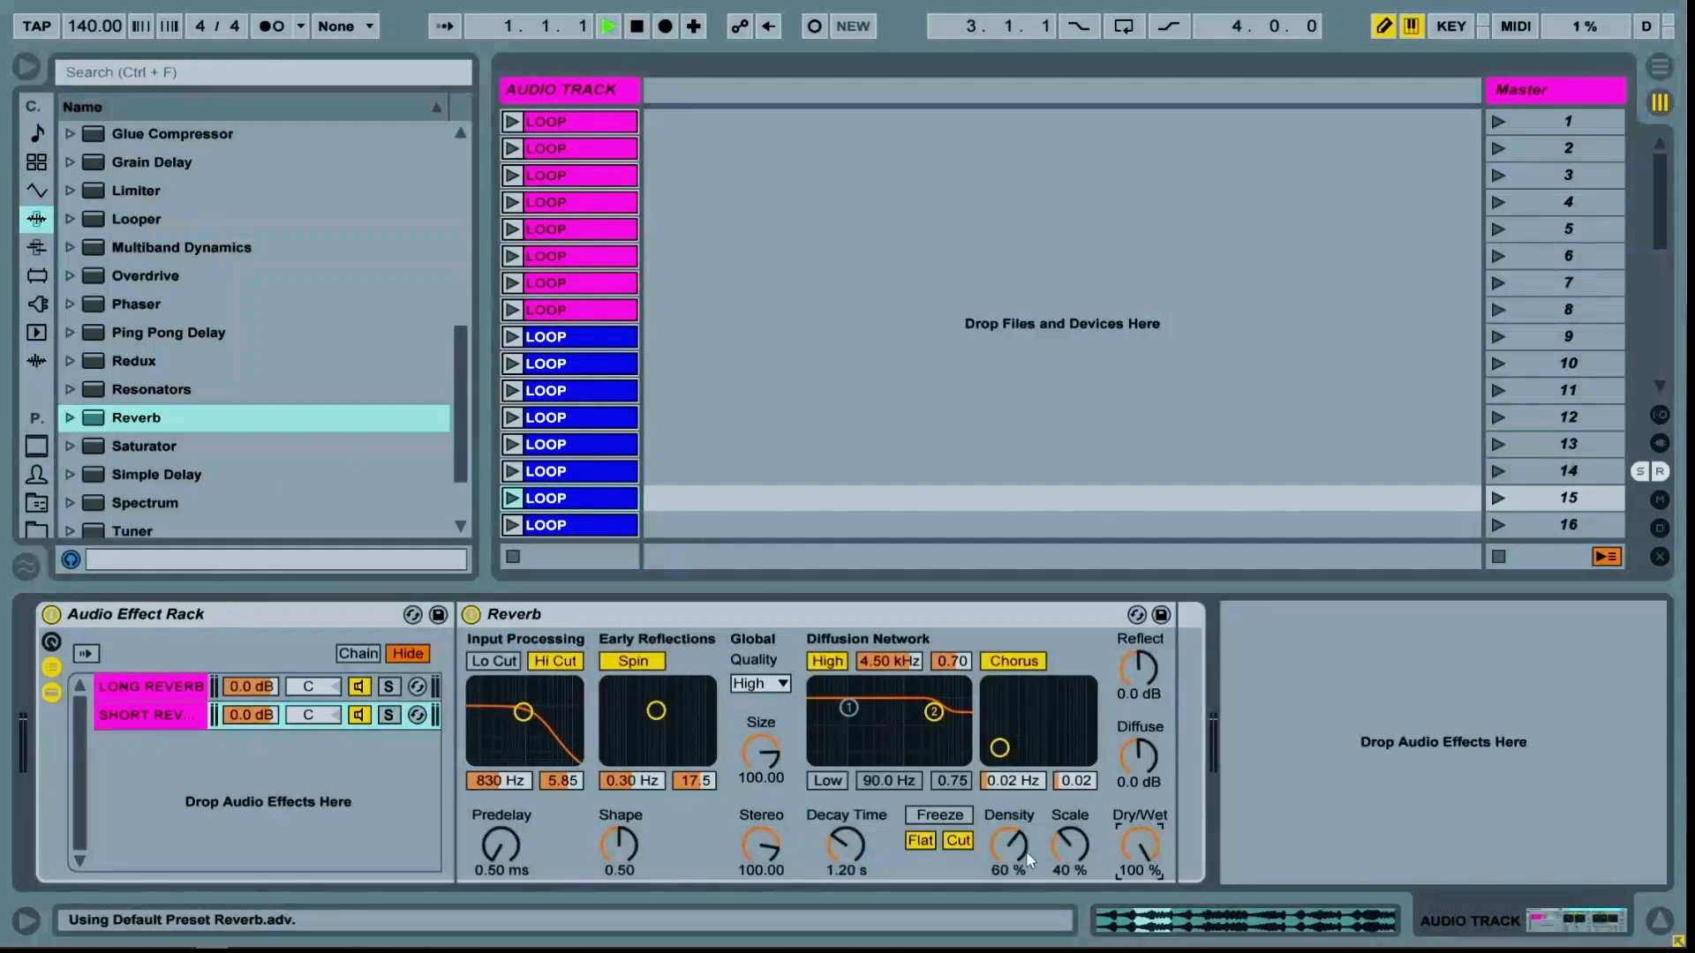
click(196, 687)
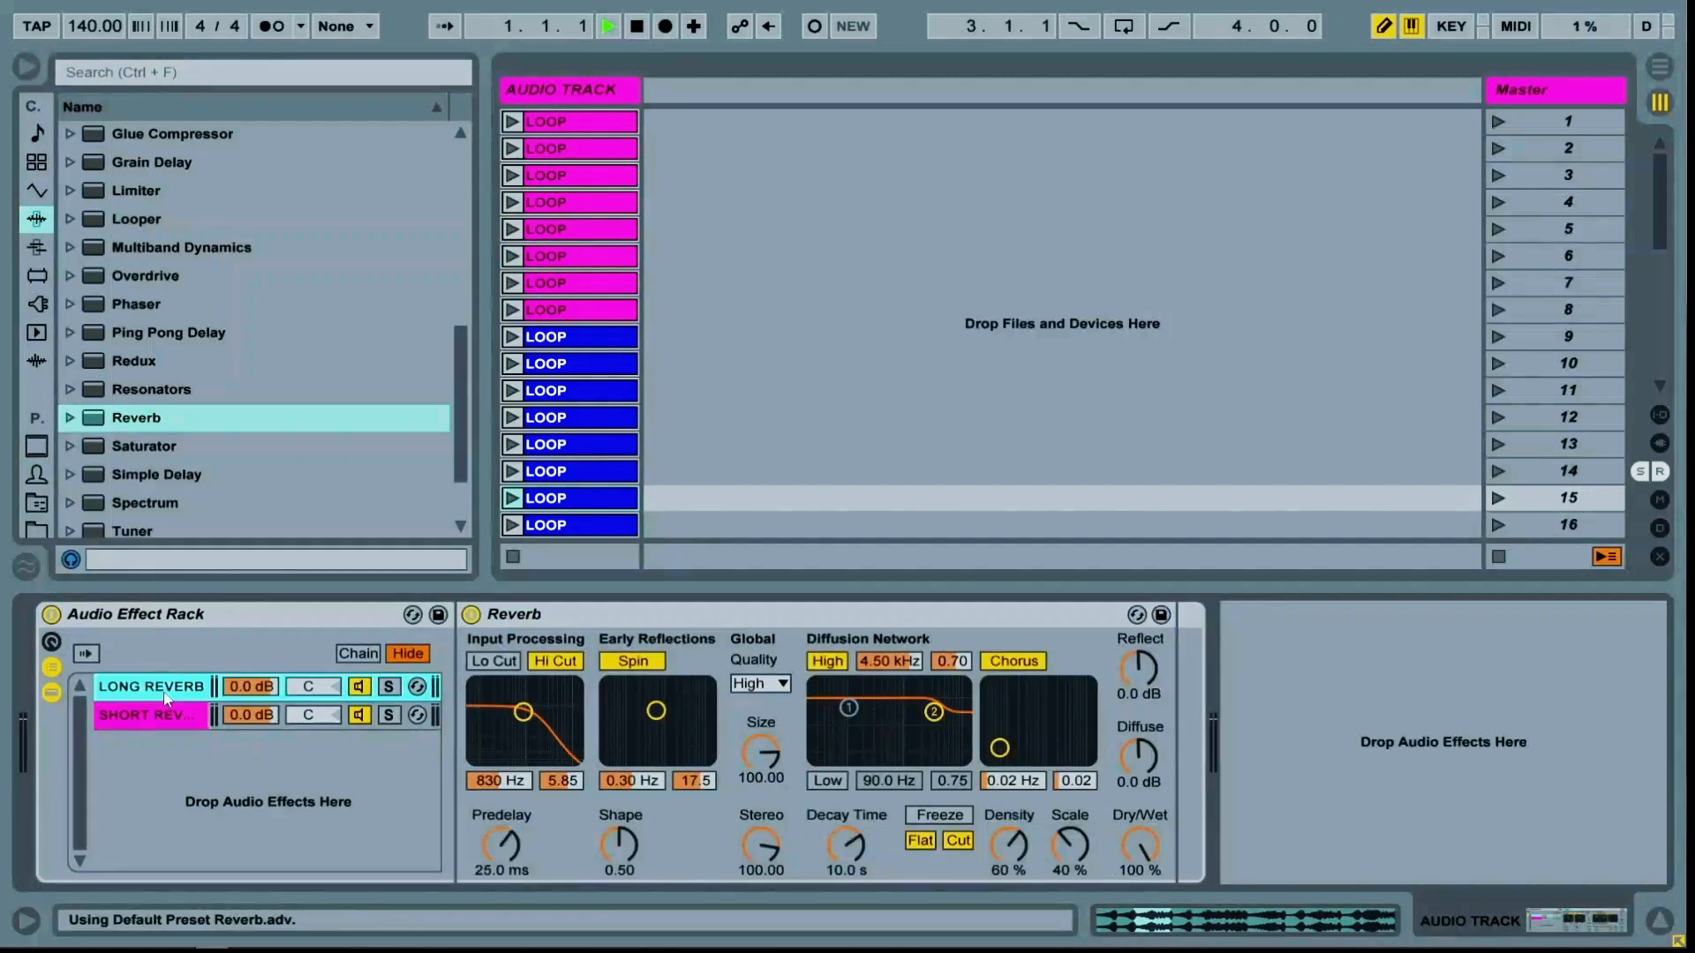
click(760, 754)
click(351, 716)
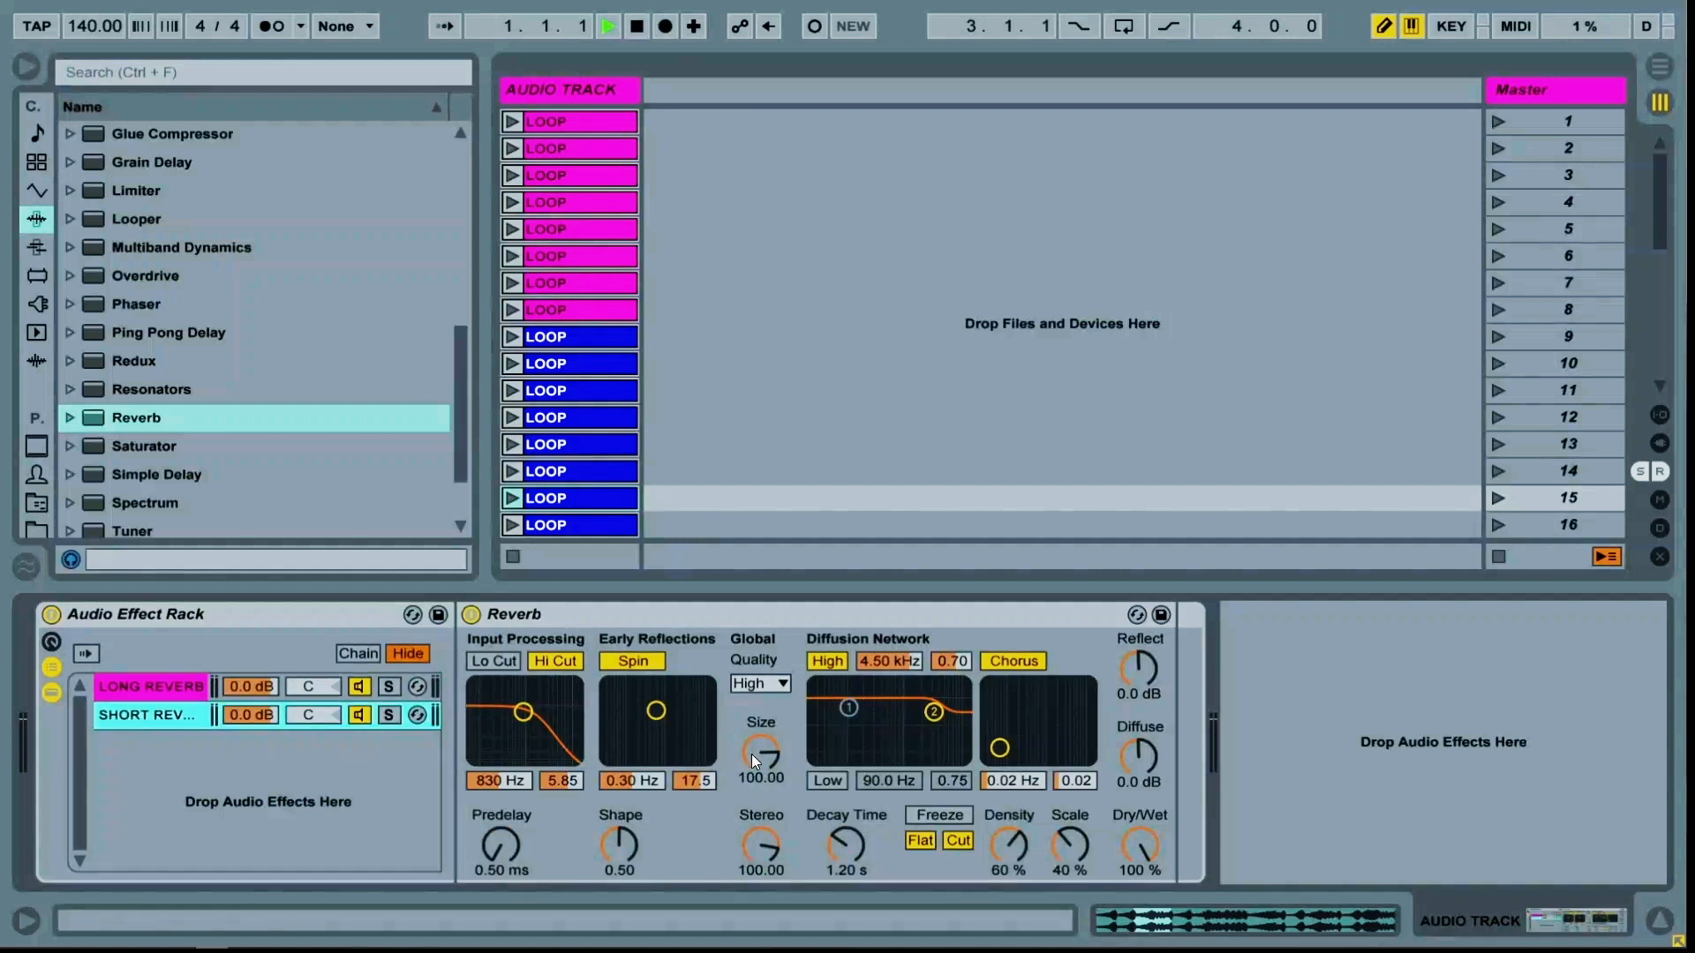
click(847, 848)
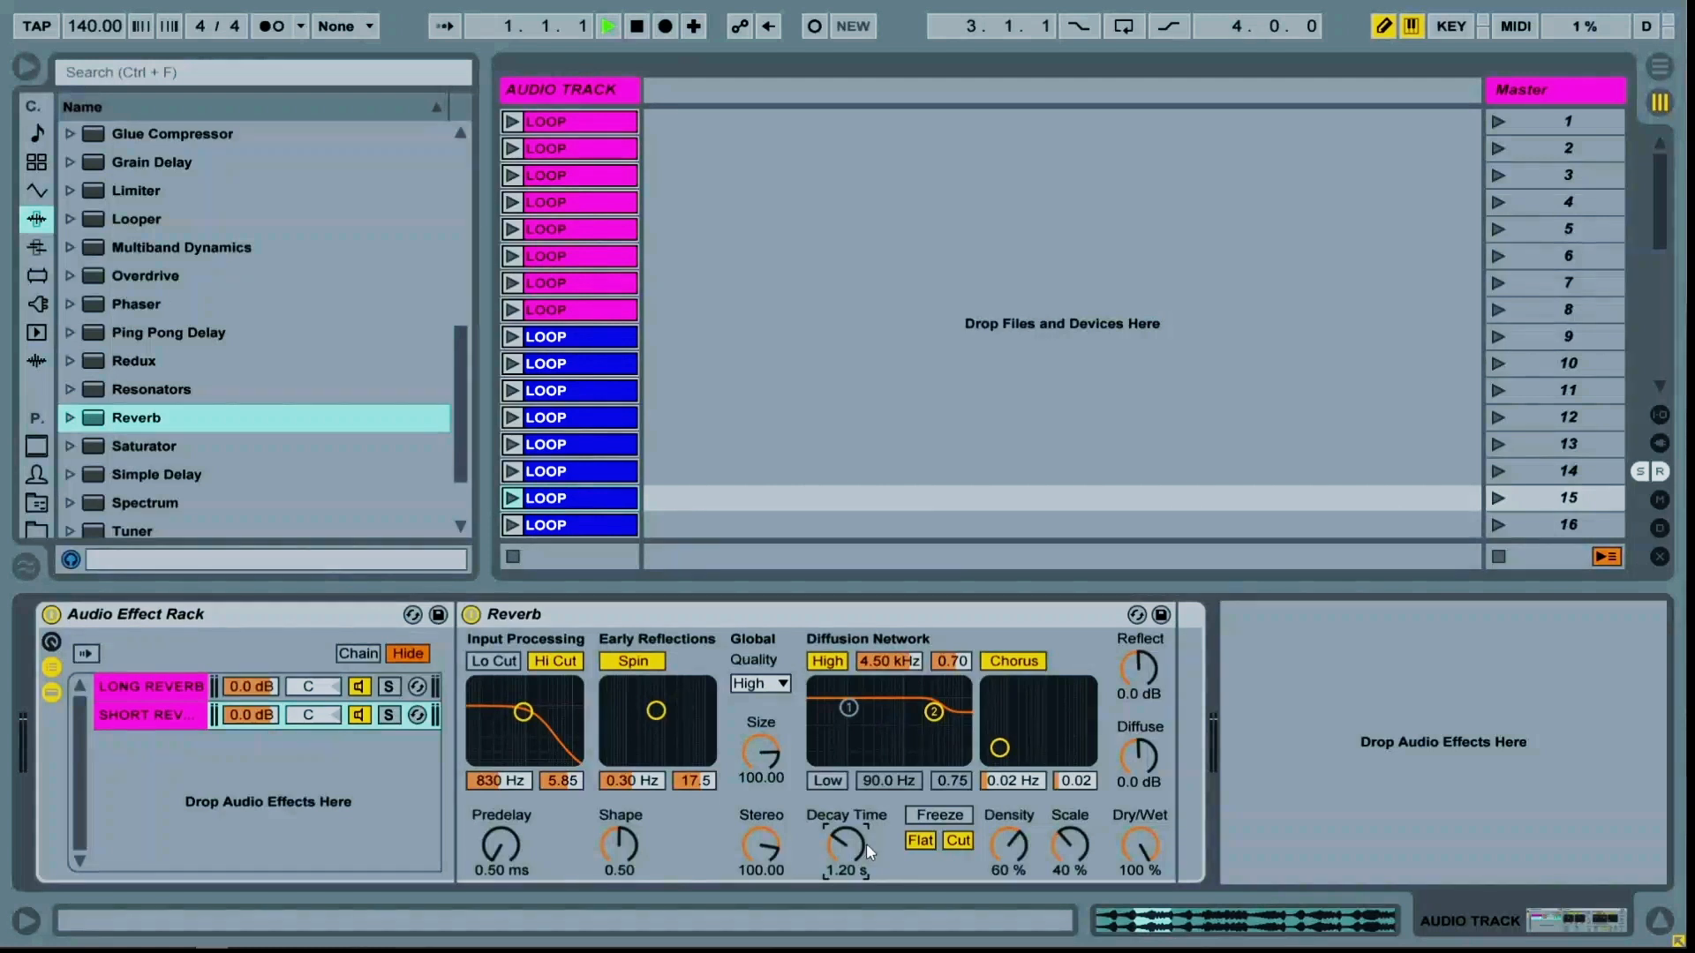
text(900)
key(Return)
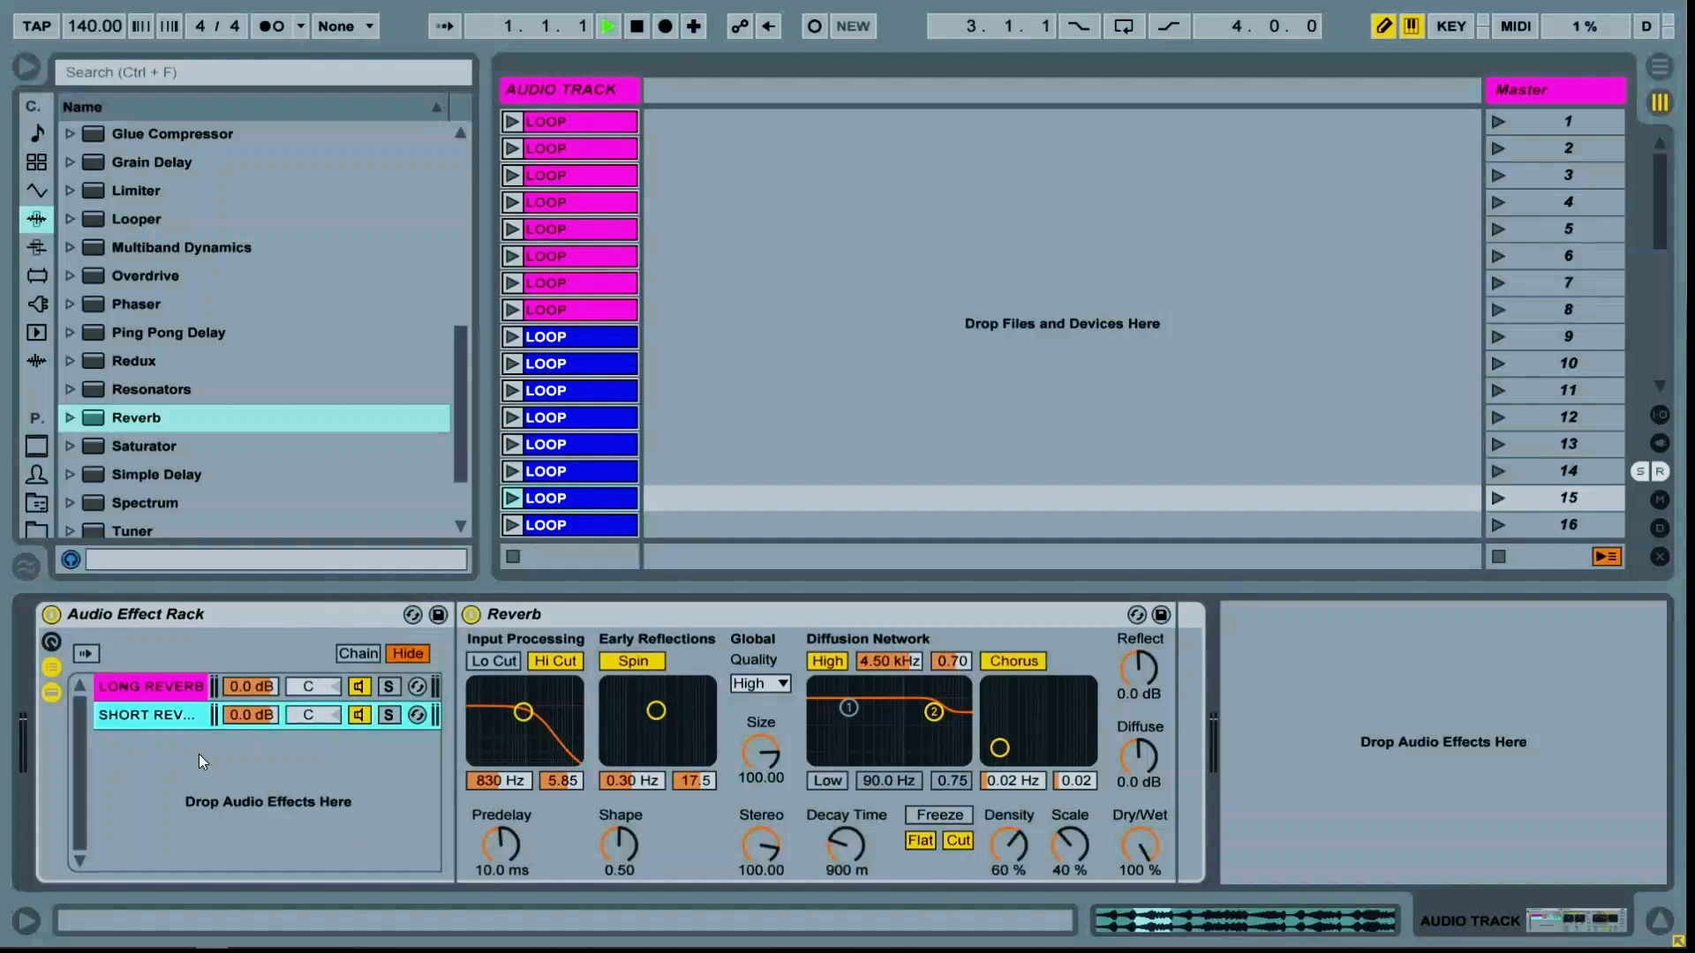
Add a Simple Delay as a new rack chain and rename that chain SIMP DEL
click(153, 419)
scroll(166, 471, down, 3)
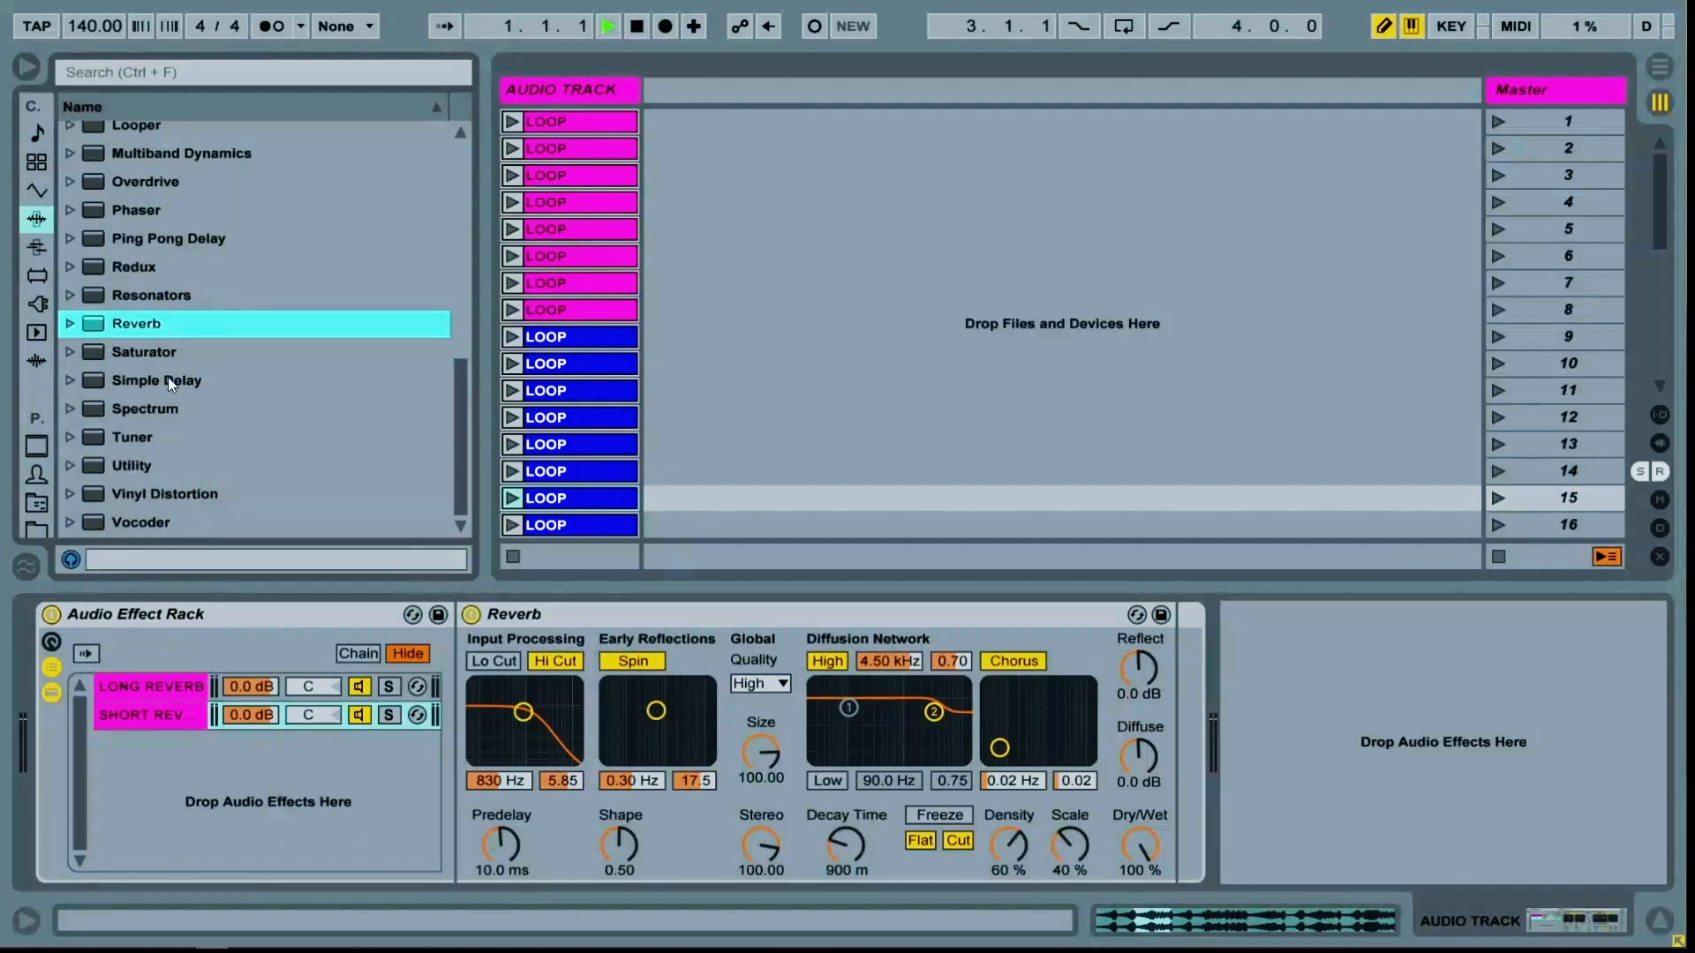
drag(167, 379, 245, 807)
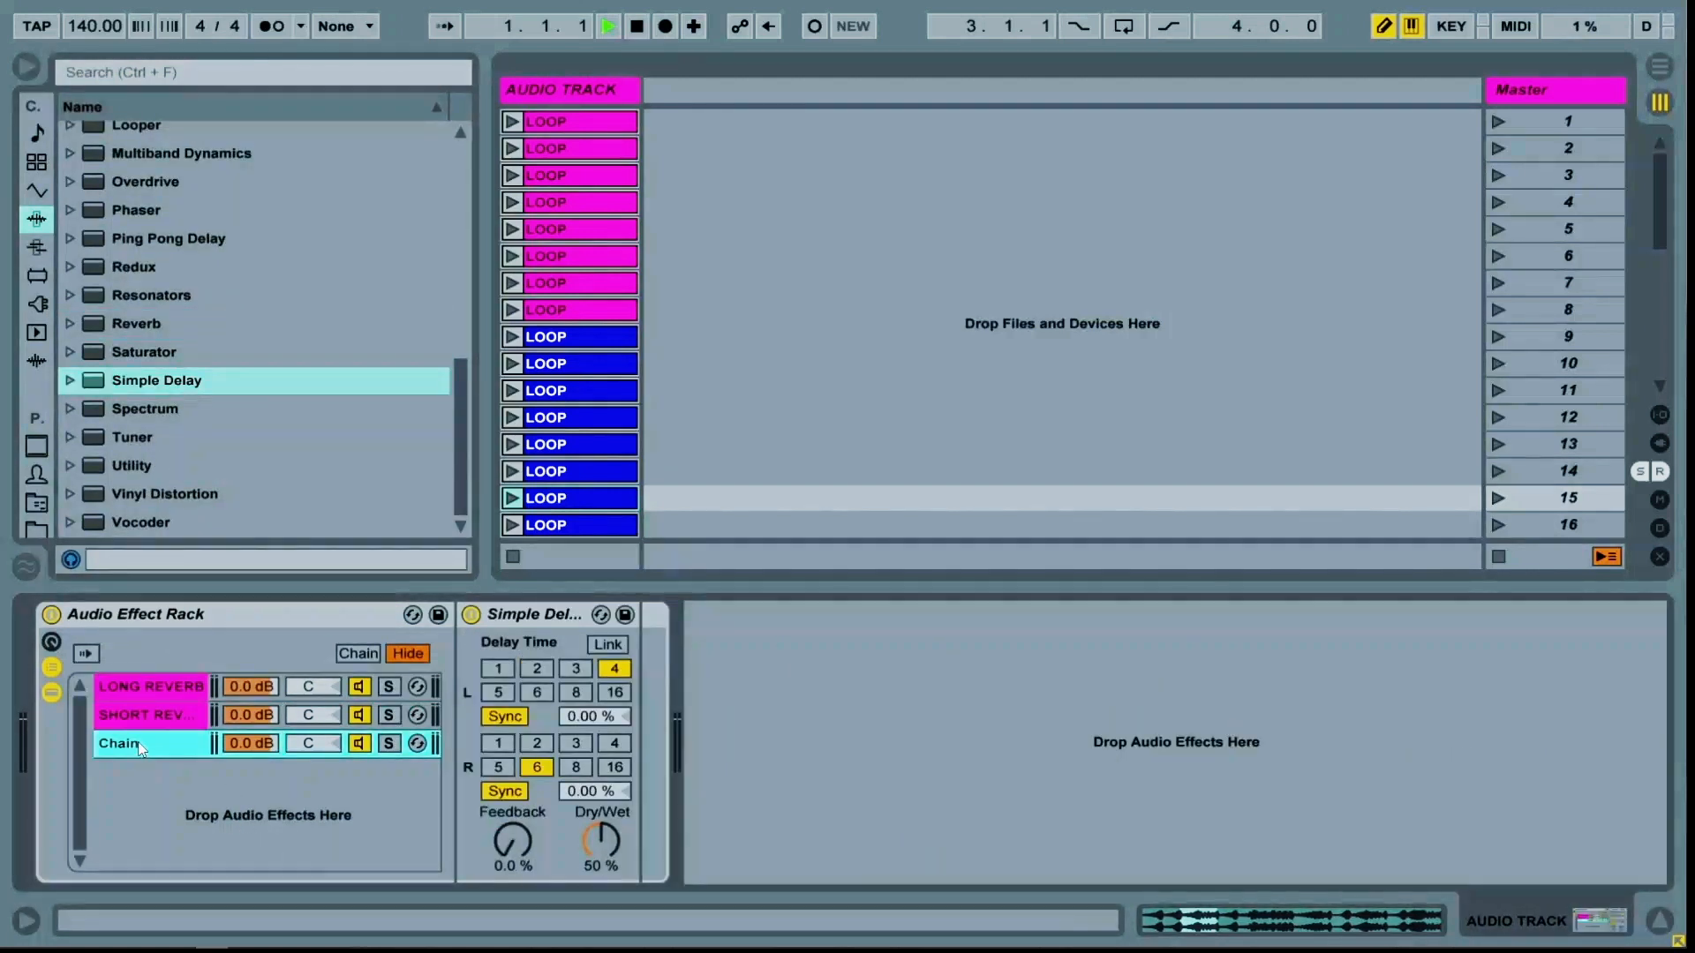
key(ctrl+r)
text(SIMP DEL)
key(Return)
Set the Simple Delay's Dry/Wet to 100% and feedback to 70%, and link the left and right delay times
drag(593, 846, 593, 845)
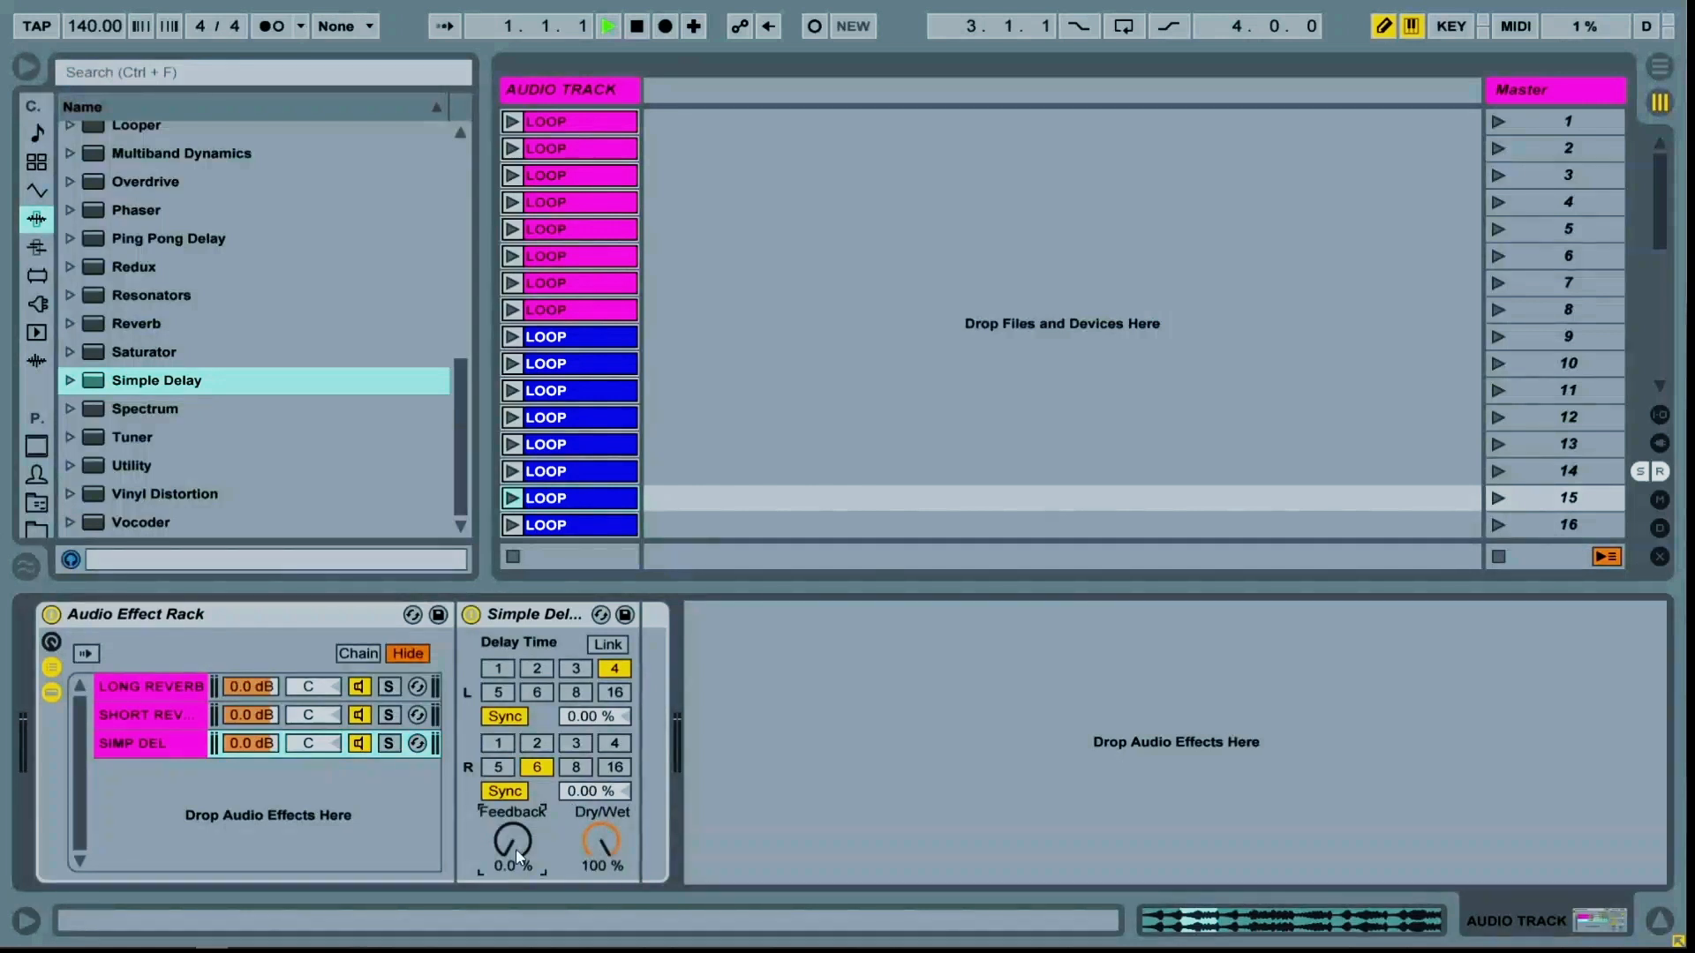
drag(515, 849, 515, 849)
click(605, 646)
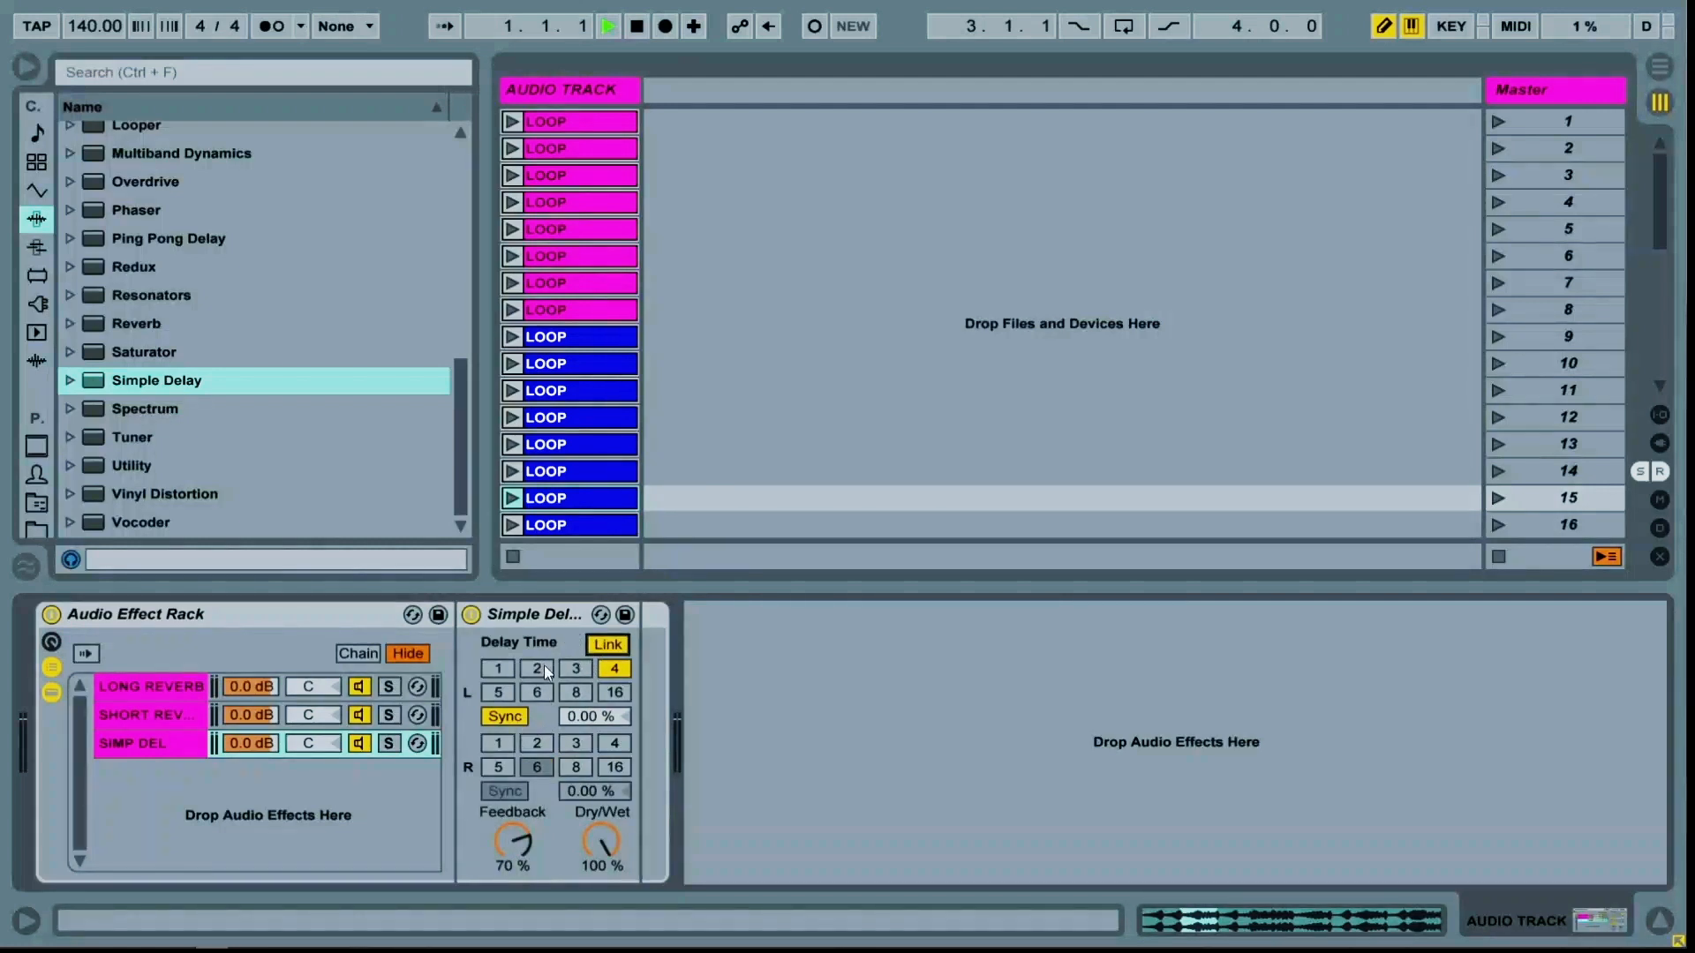
Set the Simple Delay's synced delay time to 3, then duplicate the SIMP DEL chain and rename the copy SIMP DEL 2
click(575, 669)
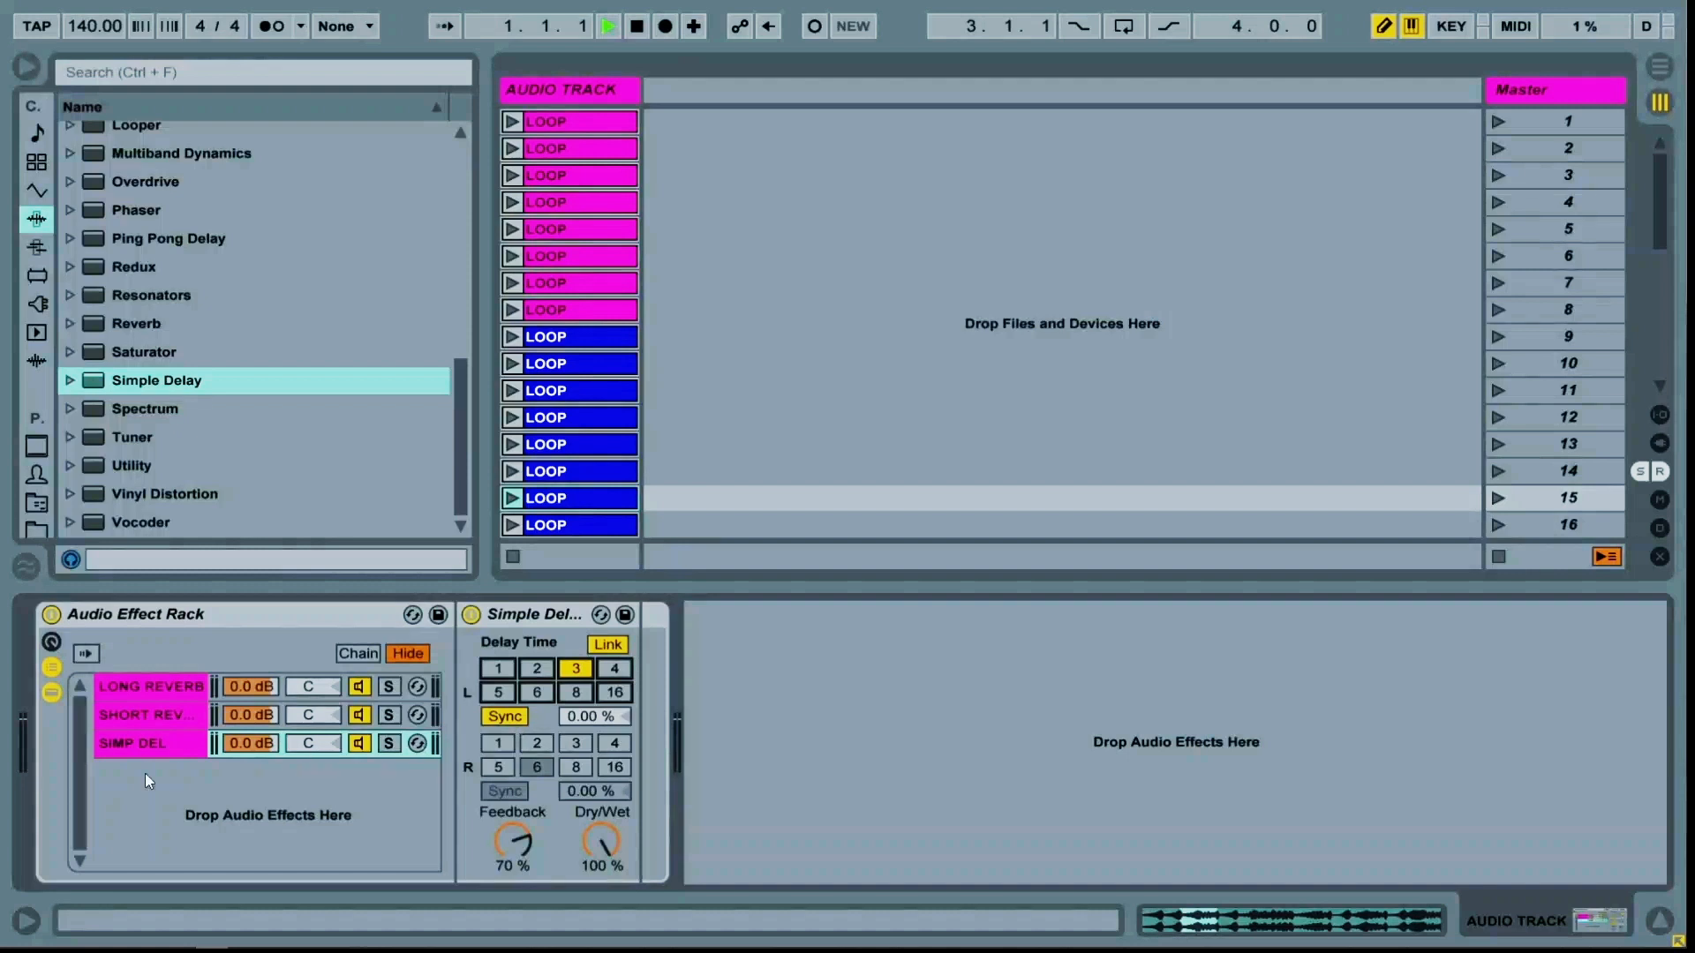
click(150, 746)
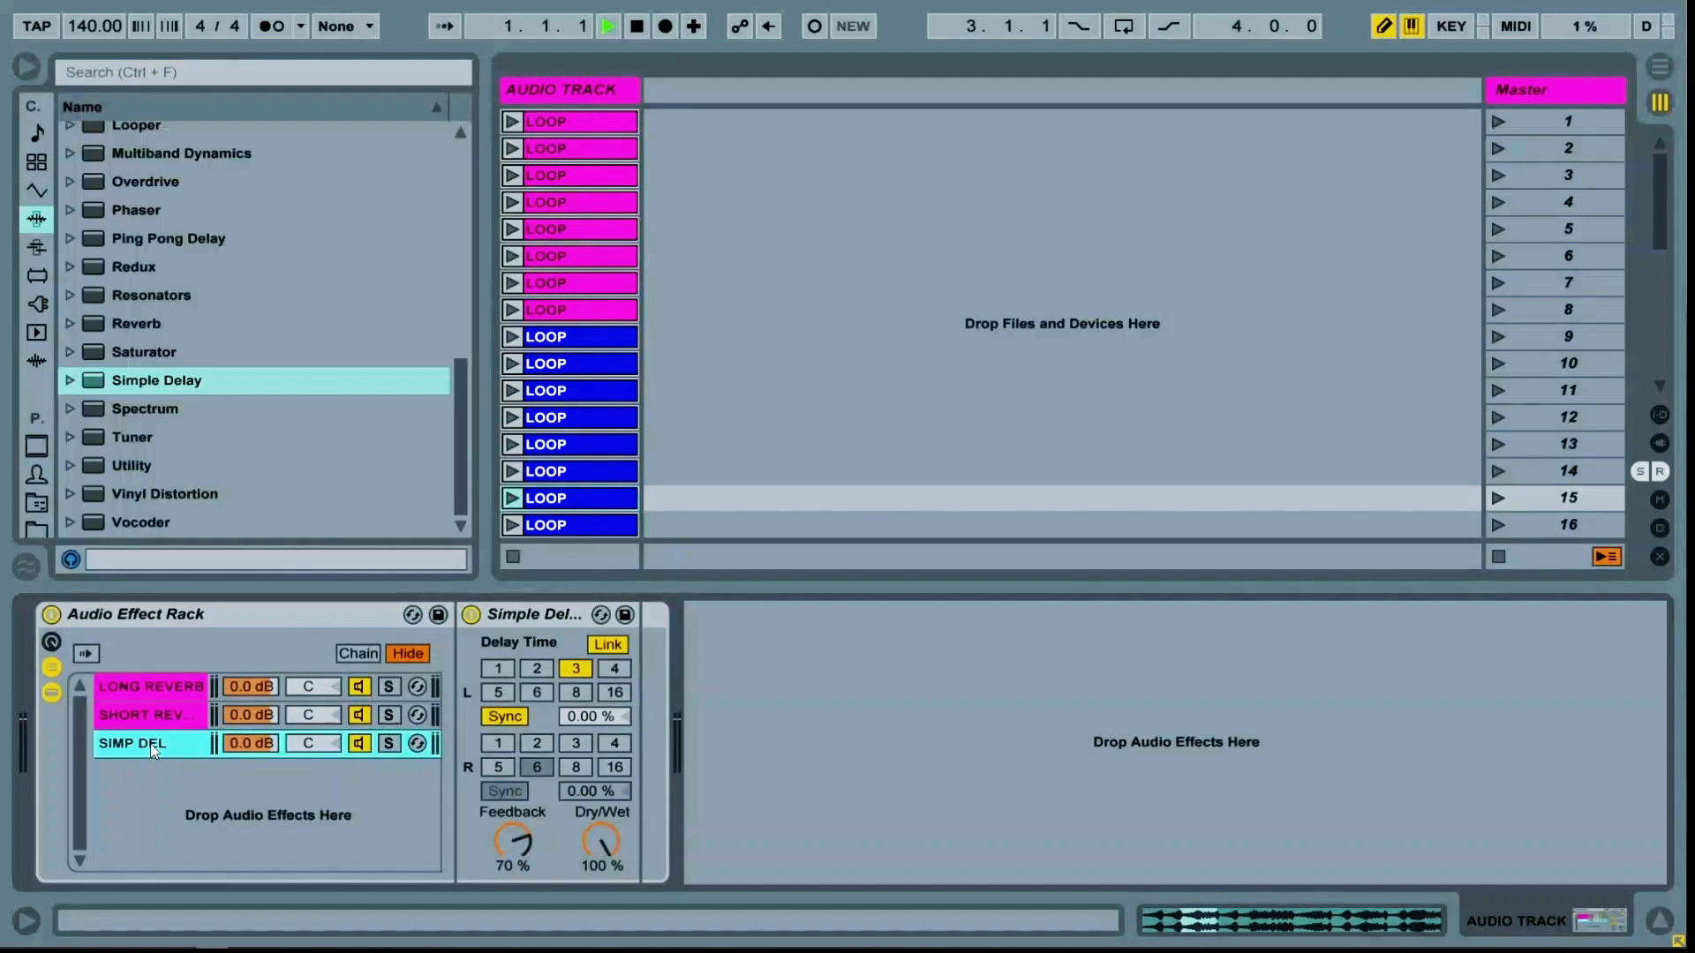
key(ctrl+d)
key(ctrl+r)
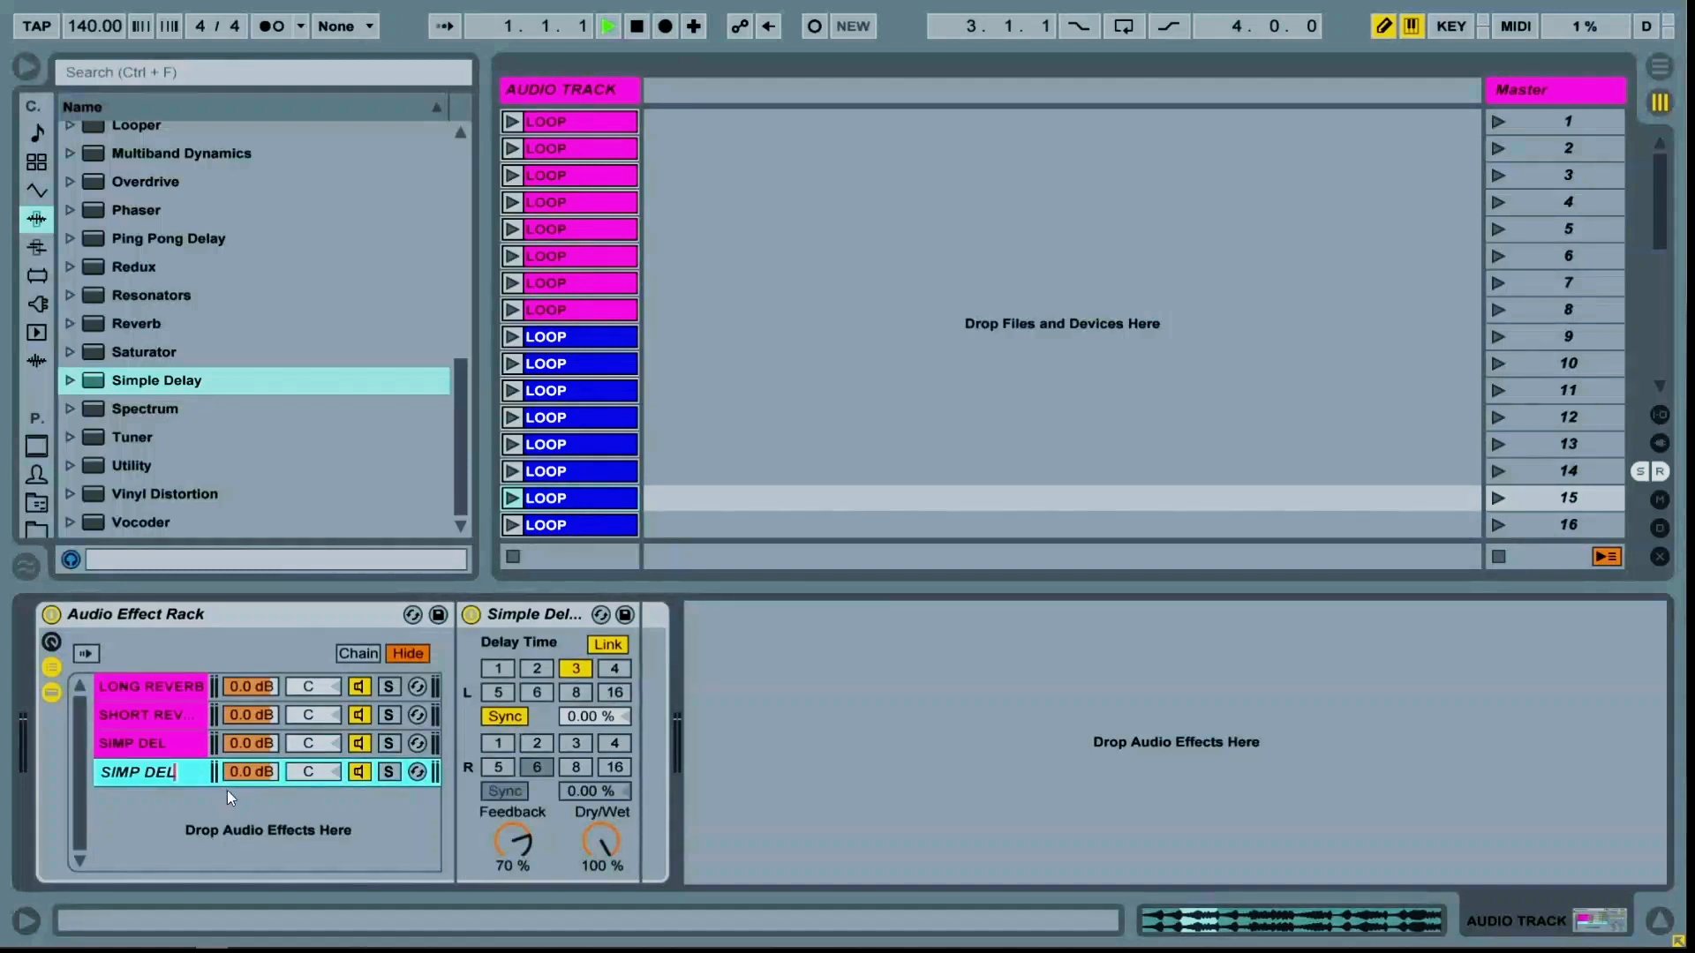
text(2)
key(Return)
Switch SIMP DEL 2's delay to free time mode at 30.0 ms and set its feedback to 90%
click(505, 716)
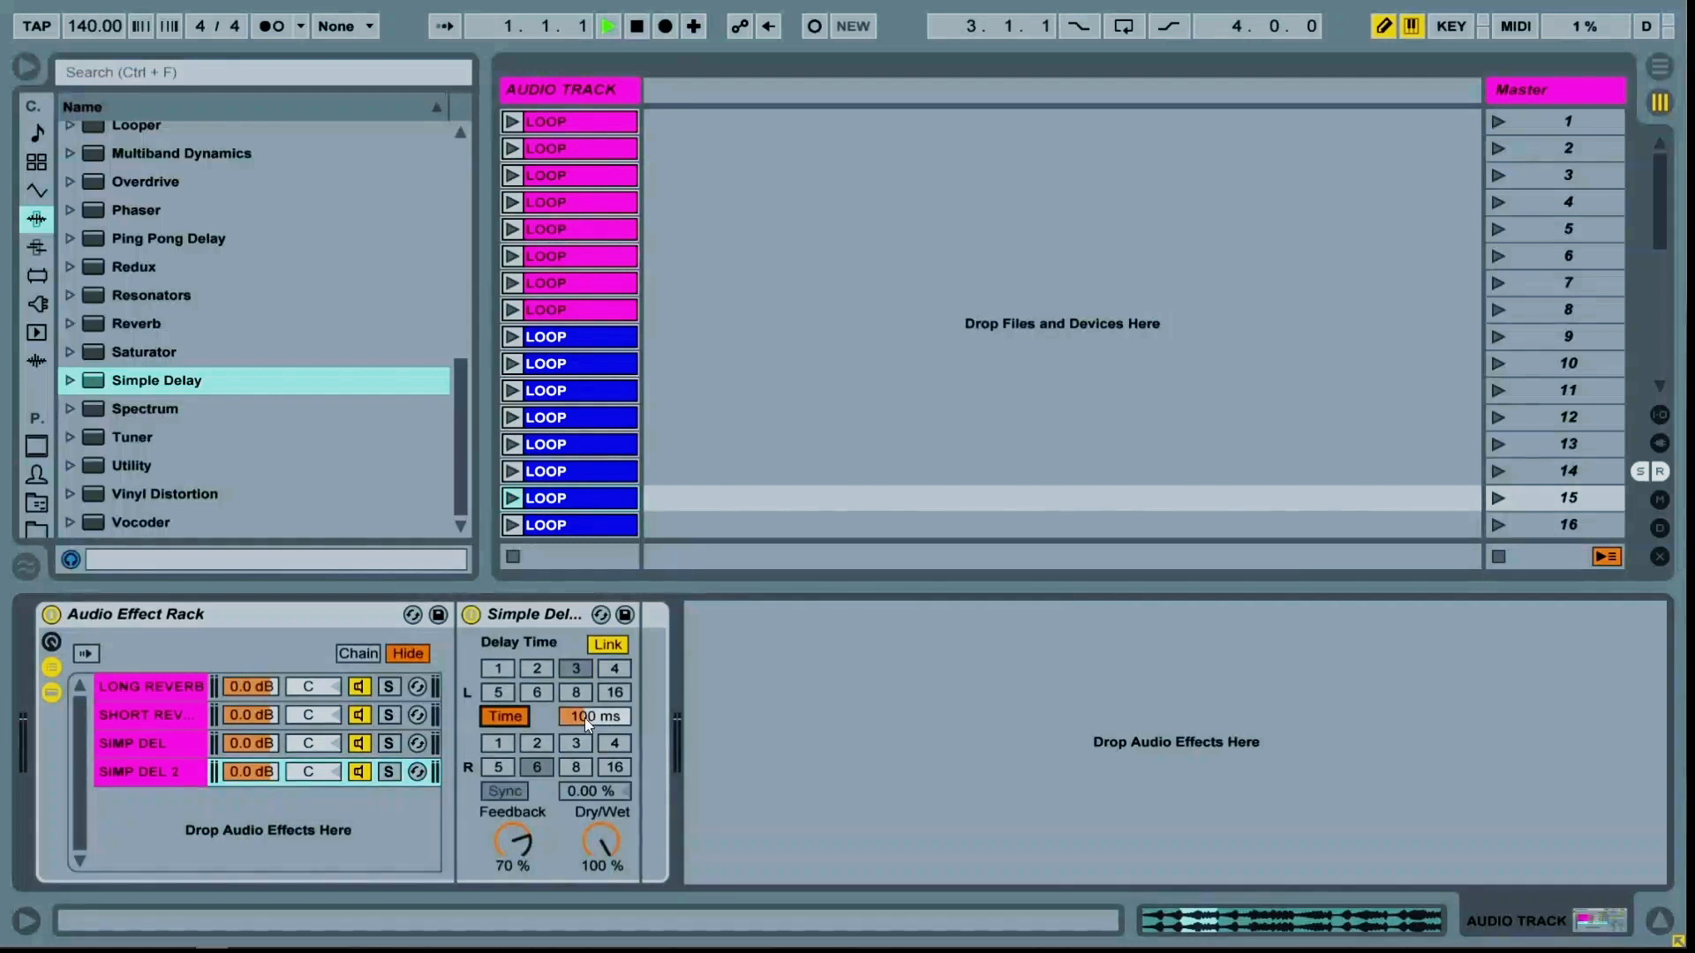
click(589, 718)
click(527, 845)
text(90)
key(Return)
Create a new empty chain named PING PONG and add a Ping Pong Delay to it
click(142, 773)
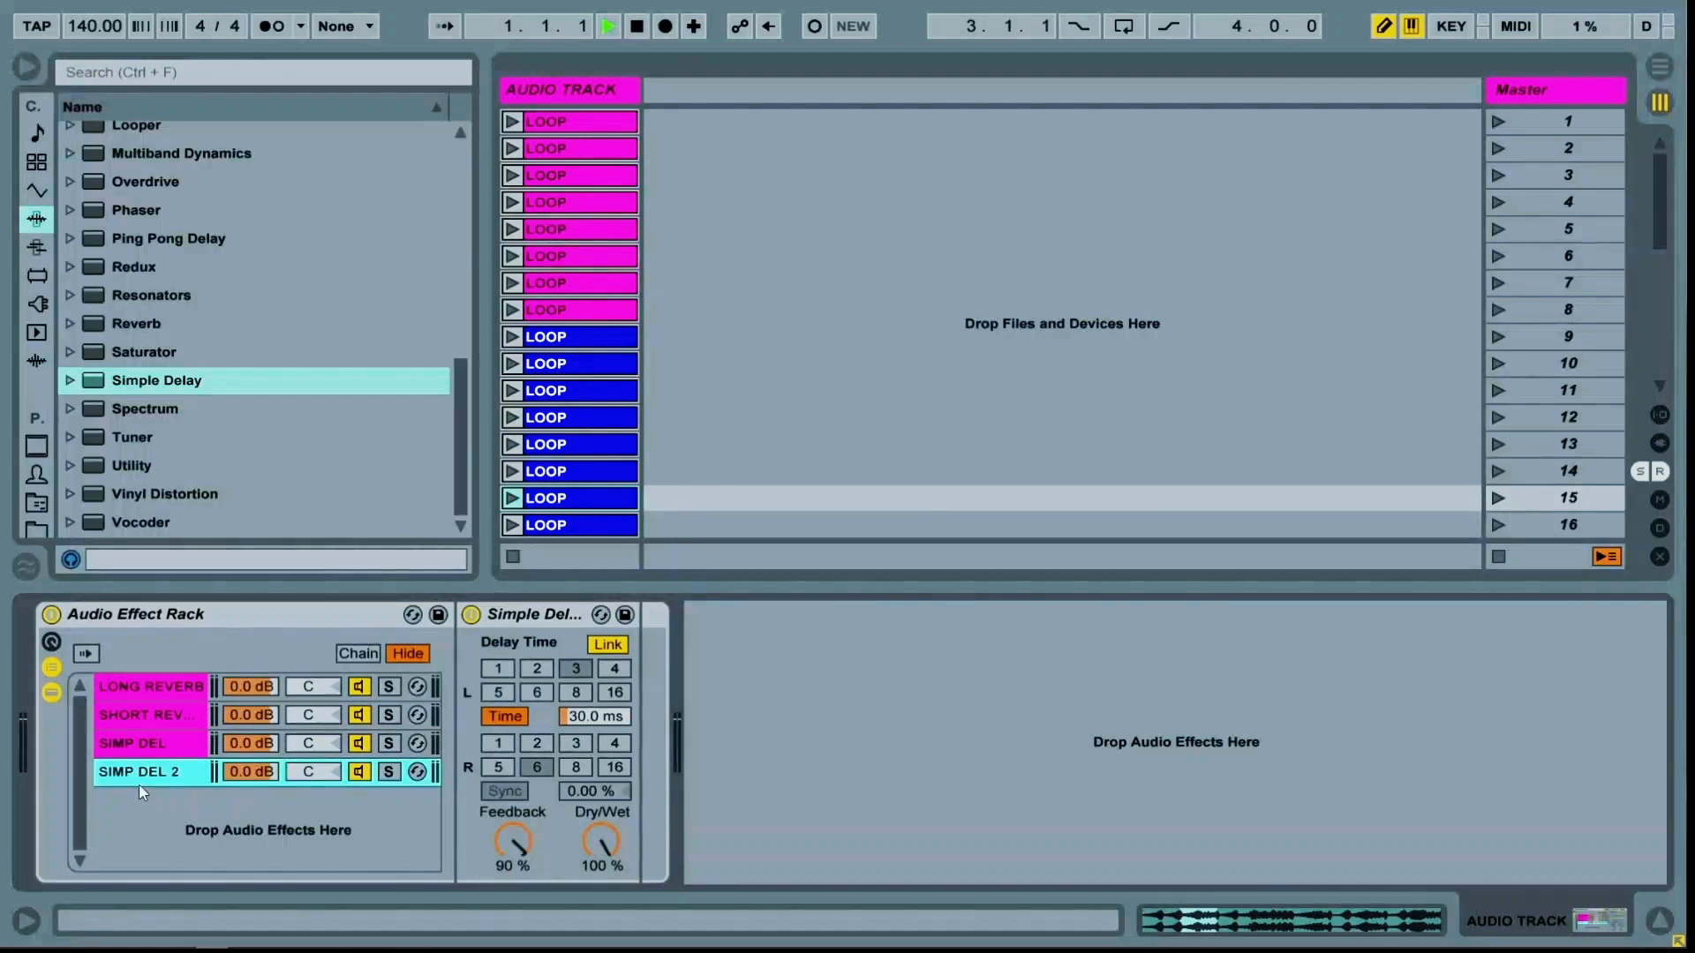
right_click(140, 817)
click(156, 822)
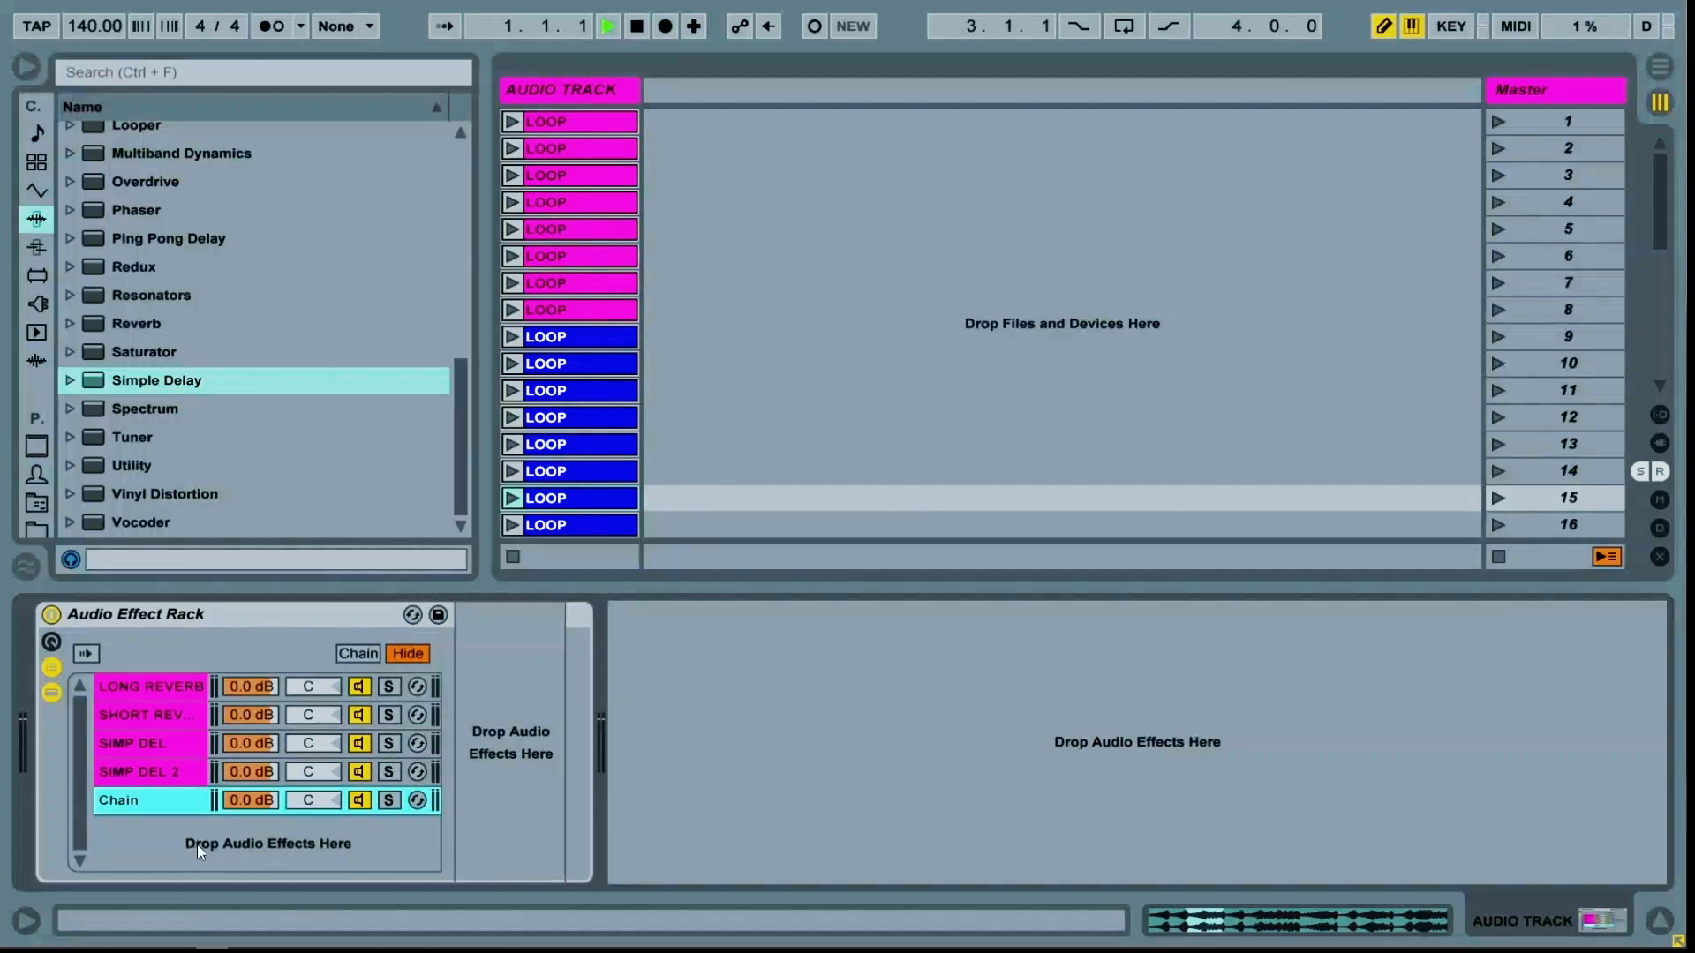
key(ctrl+r)
text(PING PONG)
key(Return)
drag(132, 238, 514, 761)
mouse_move(584, 844)
mouse_down()
mouse_move(585, 821)
mouse_move(584, 844)
mouse_up()
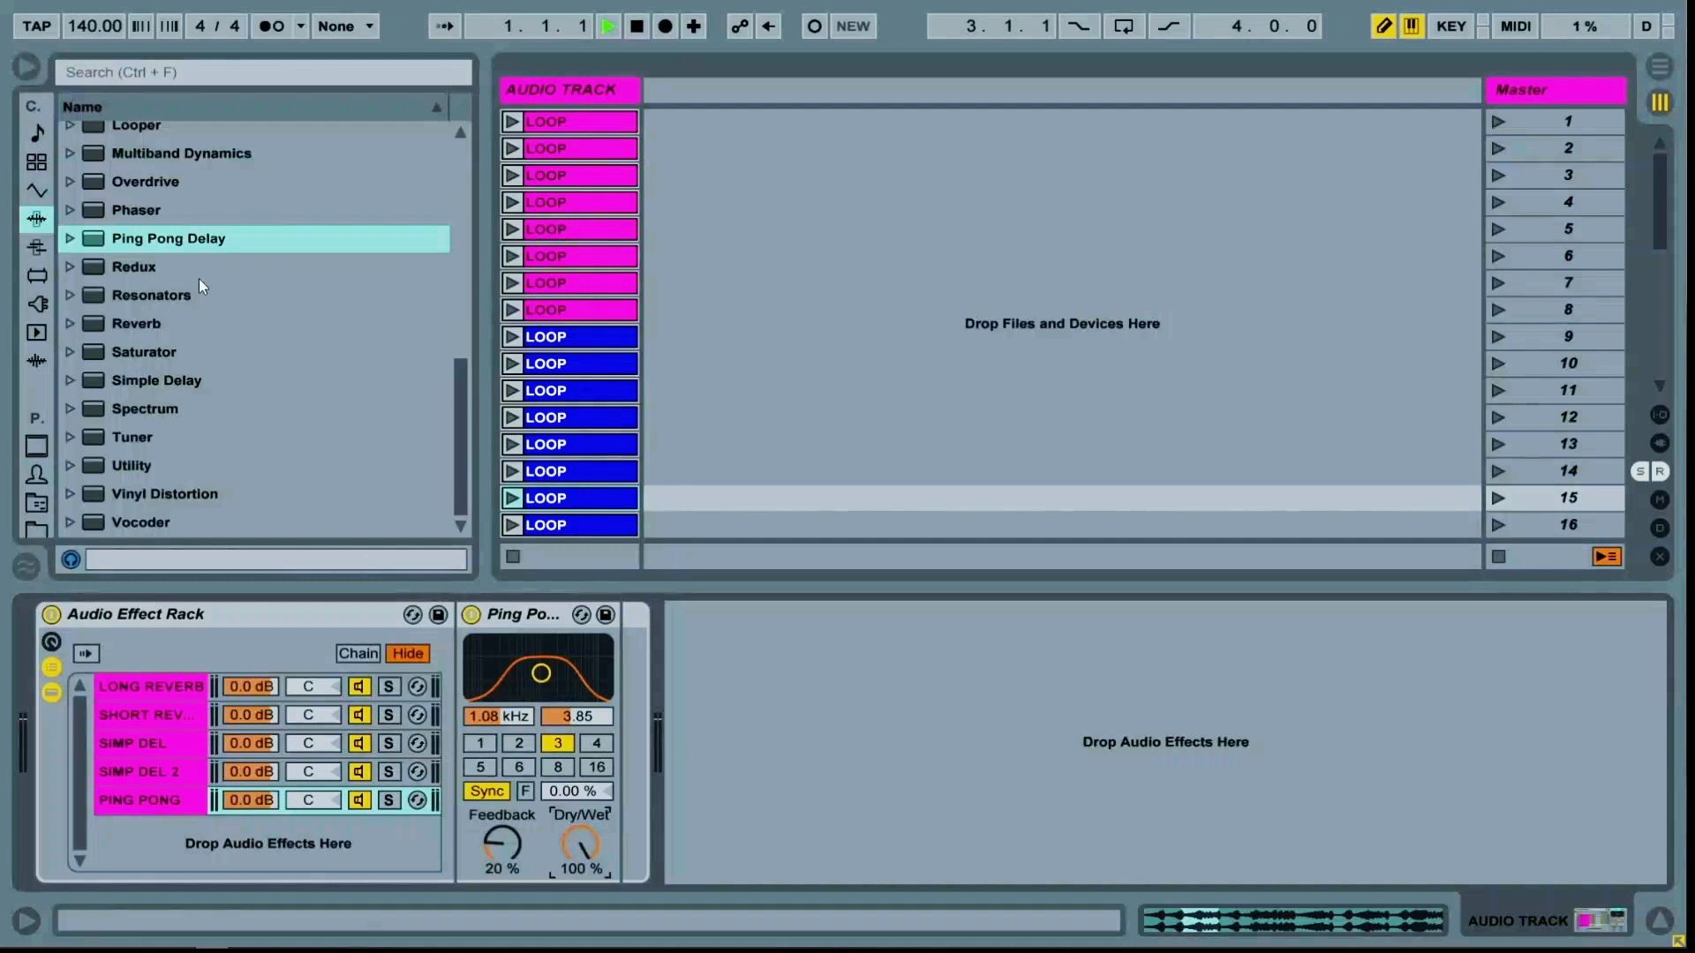
Add Auto Pan as a new chain named AUTOPAN, with amount 100% and rate 11.9 Hz
scroll(198, 291, up, 7)
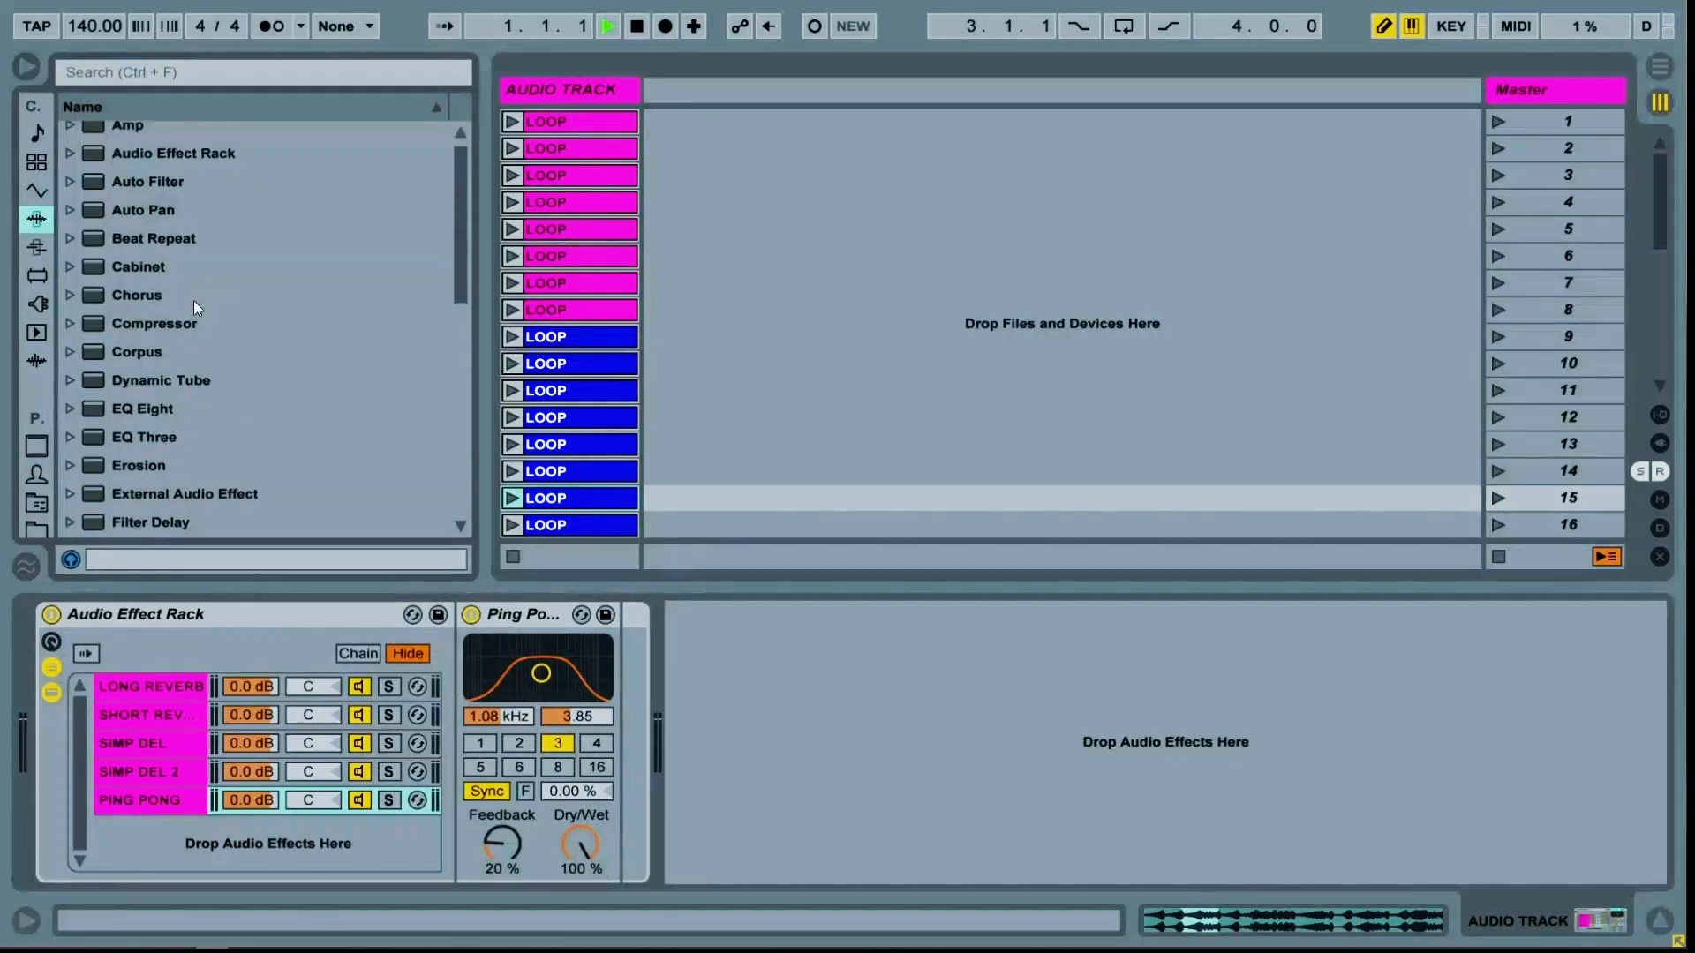
scroll(196, 308, up, 1)
drag(146, 221, 177, 845)
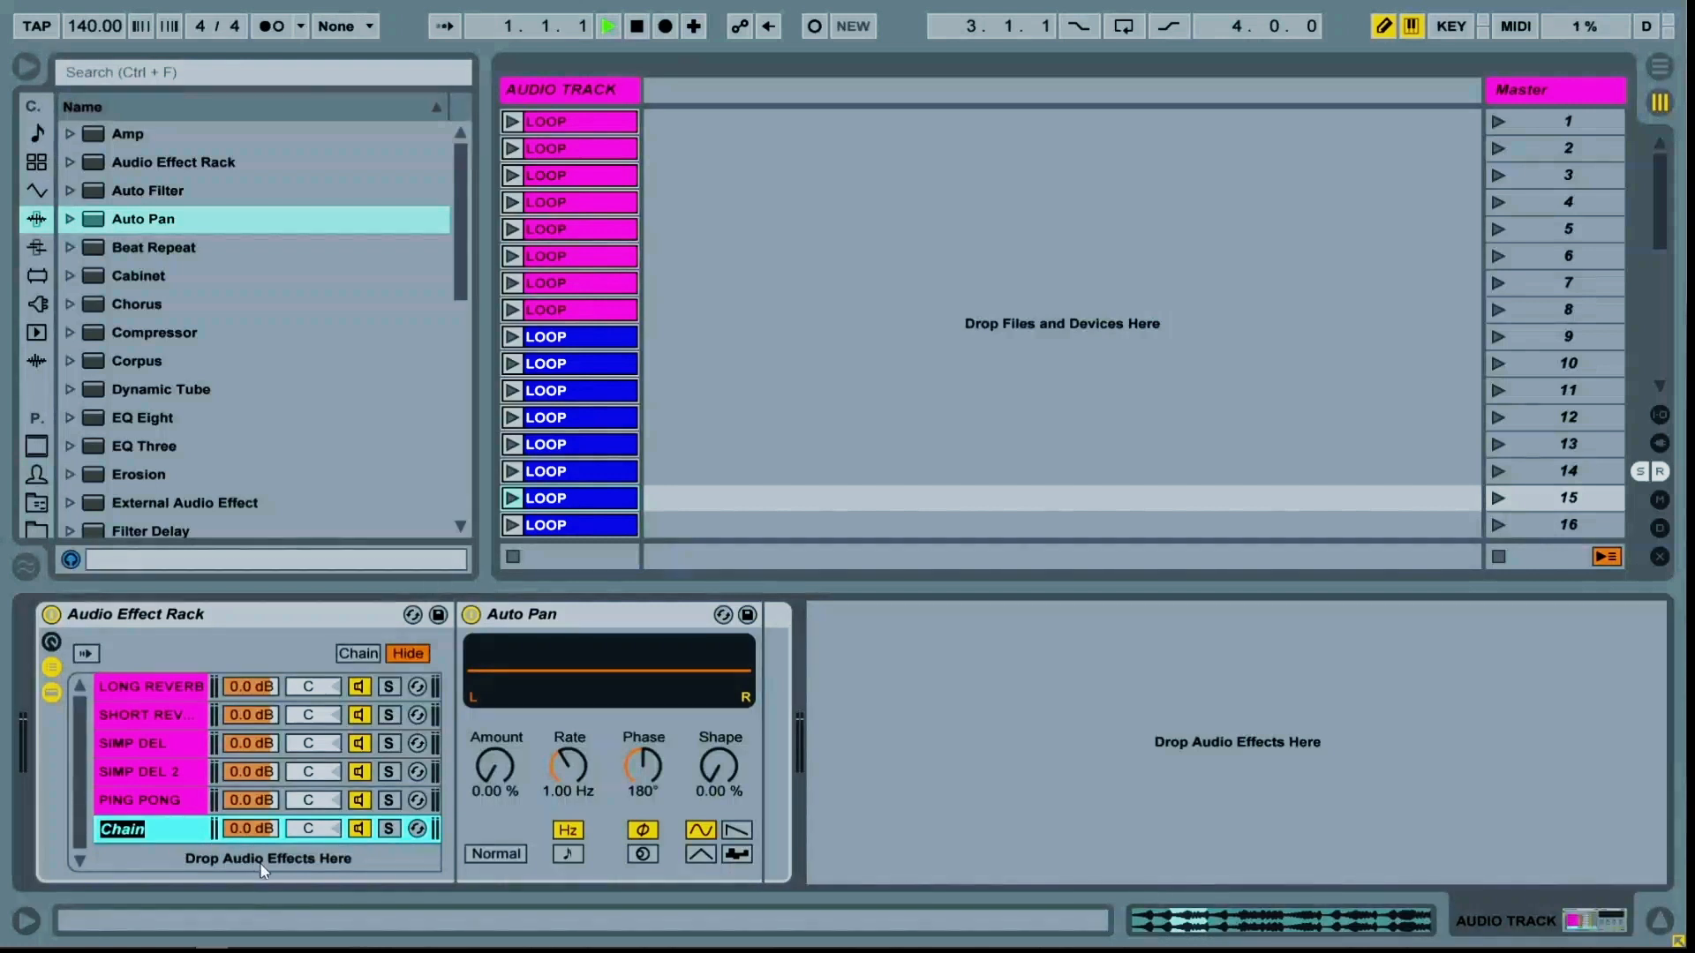
text(AUTOPAN)
key(Return)
drag(481, 788, 570, 732)
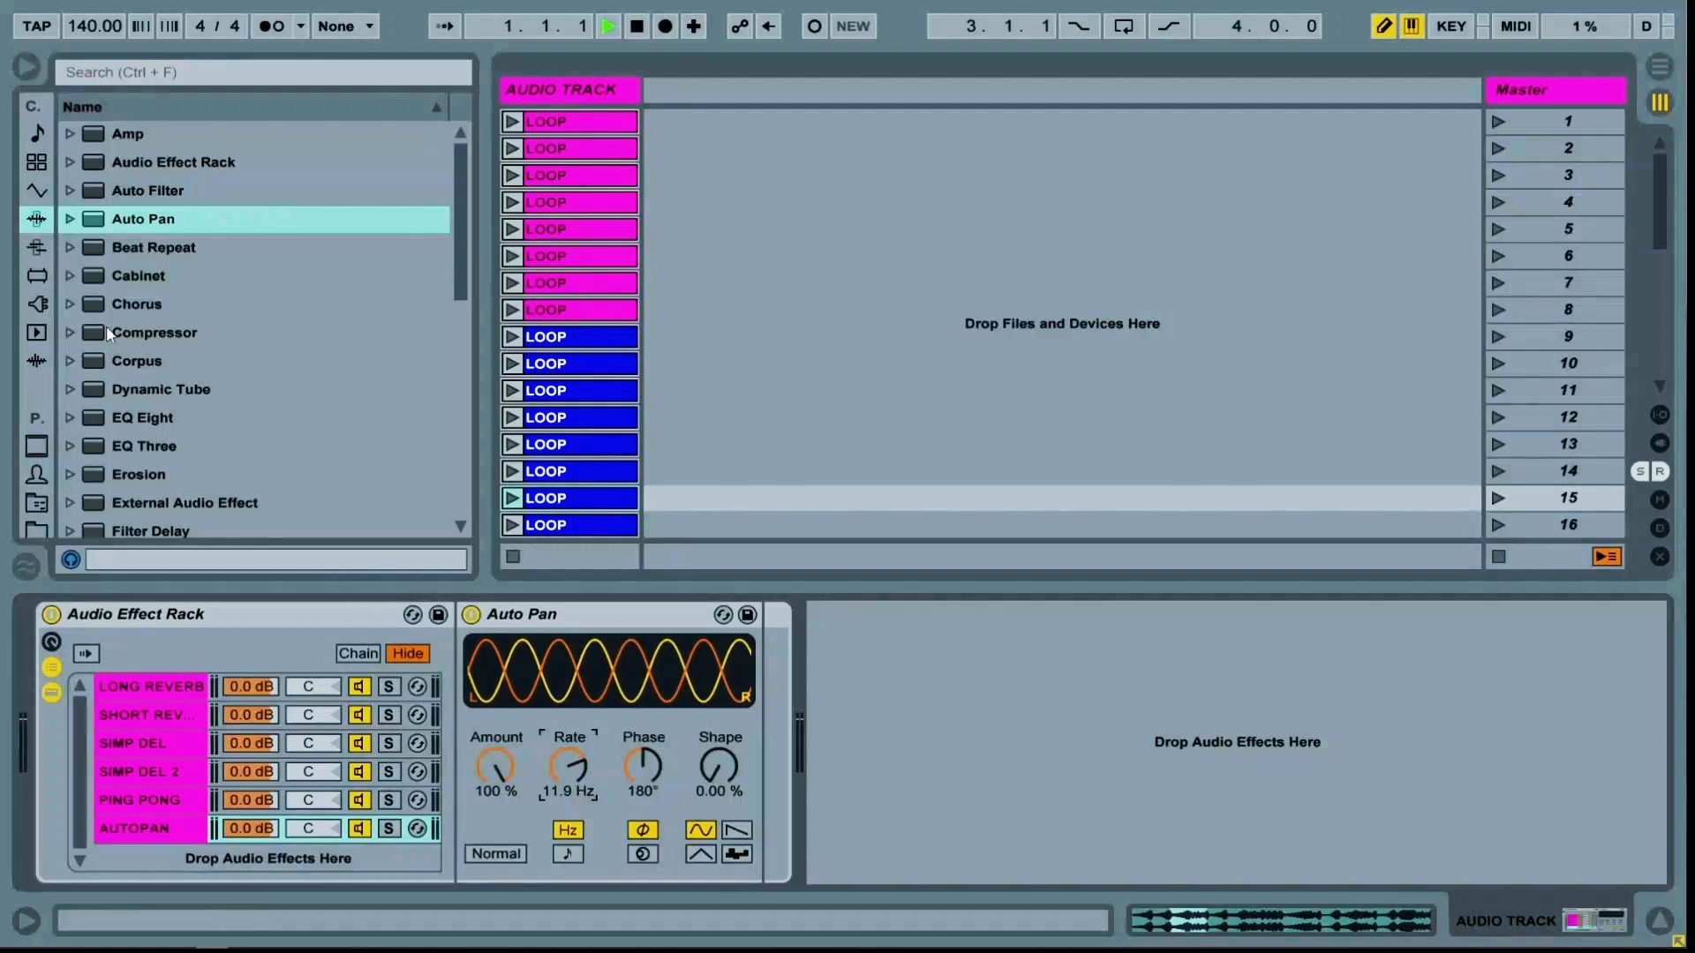
Add Auto Filter as a new rack chain and name that chain LOP LFO
drag(145, 188, 151, 853)
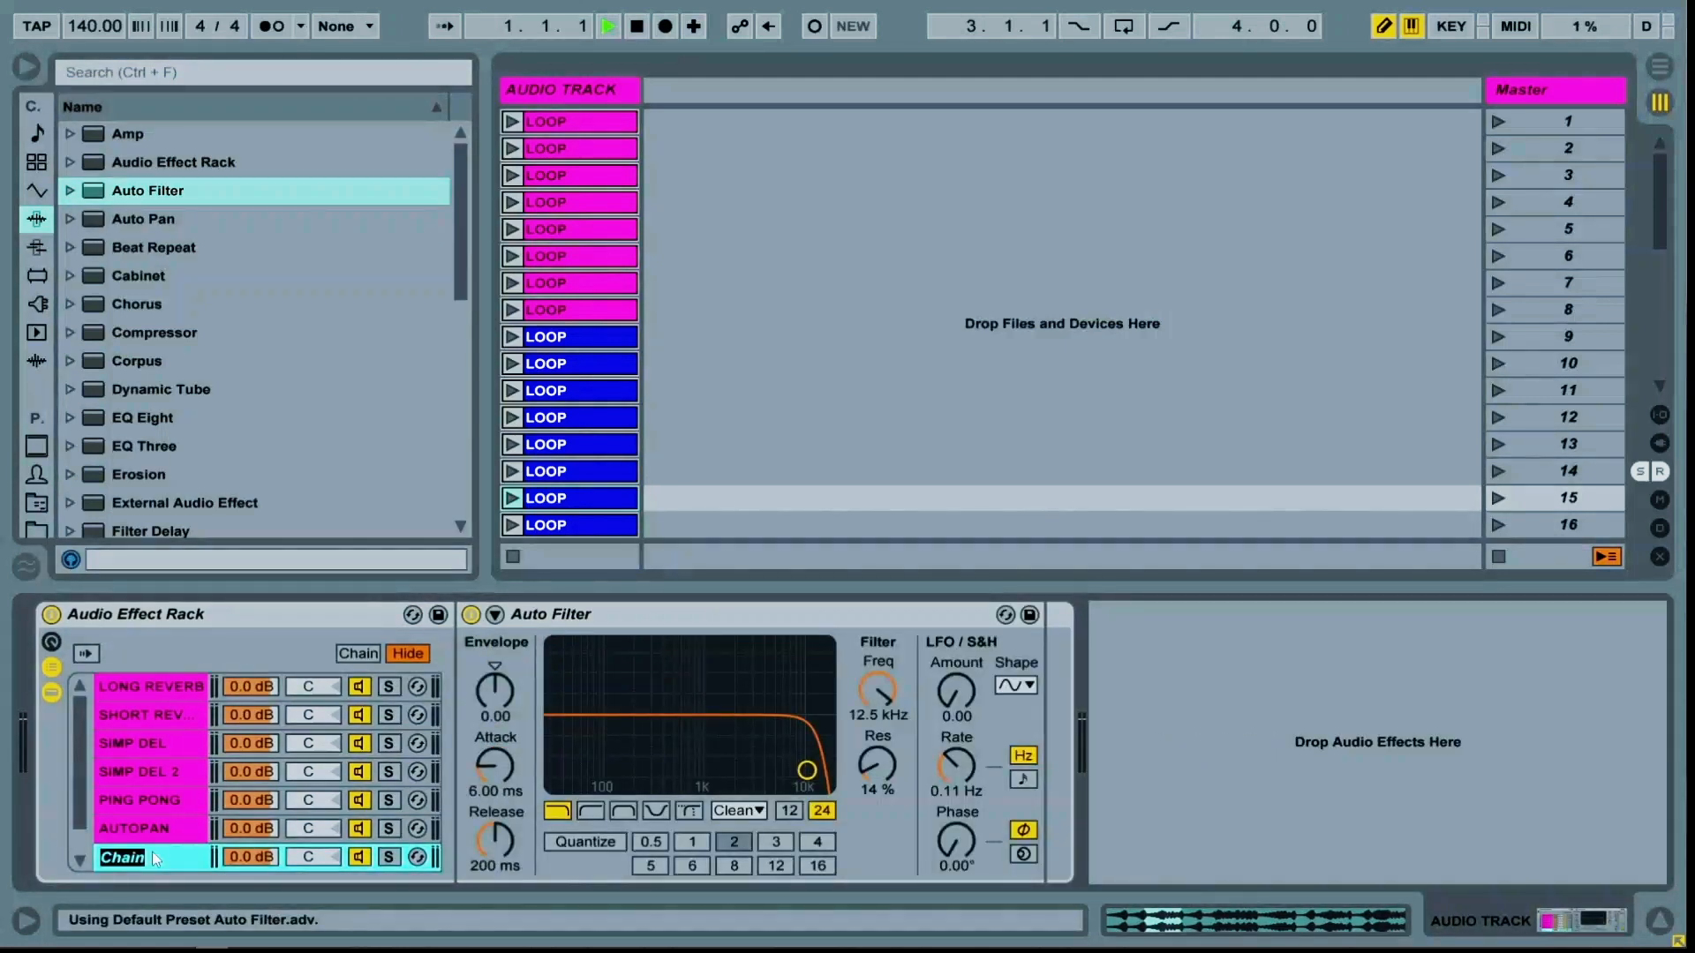
text(4)
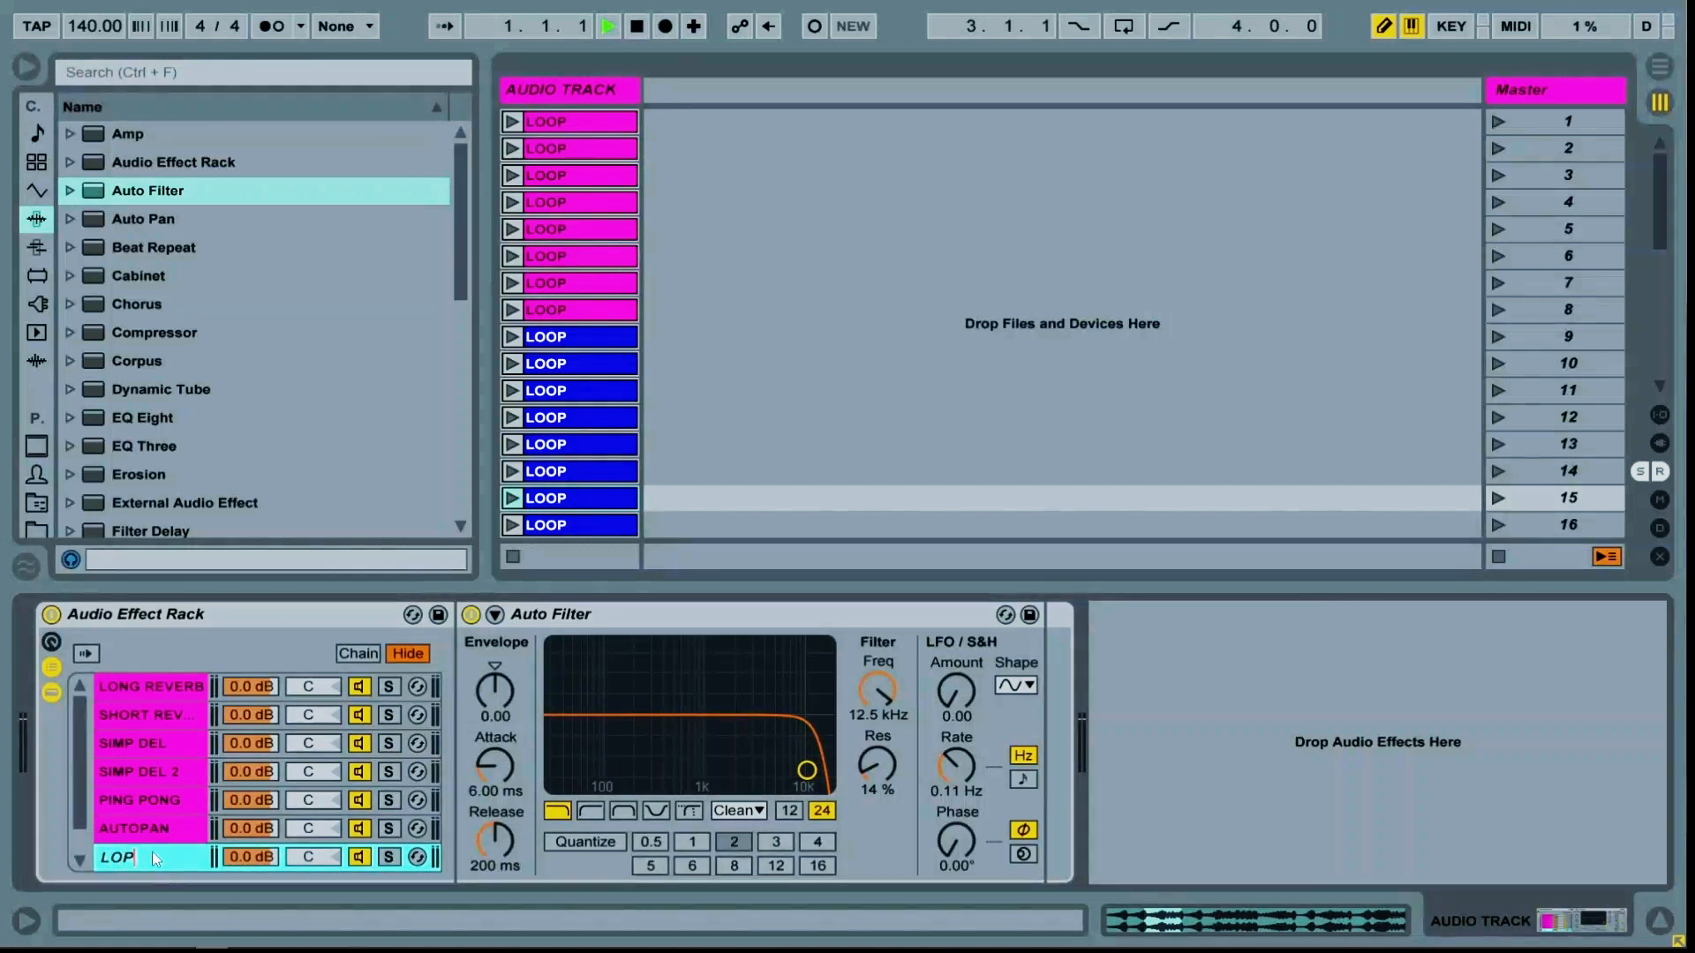
text(OP LFO)
key(Return)
Set the Auto Filter's frequency to 888 Hz, resonance 43%, LFO amount 24.3 and LFO rate 8.06 Hz
mouse_move(880, 712)
mouse_down()
mouse_move(880, 777)
mouse_move(876, 732)
mouse_up()
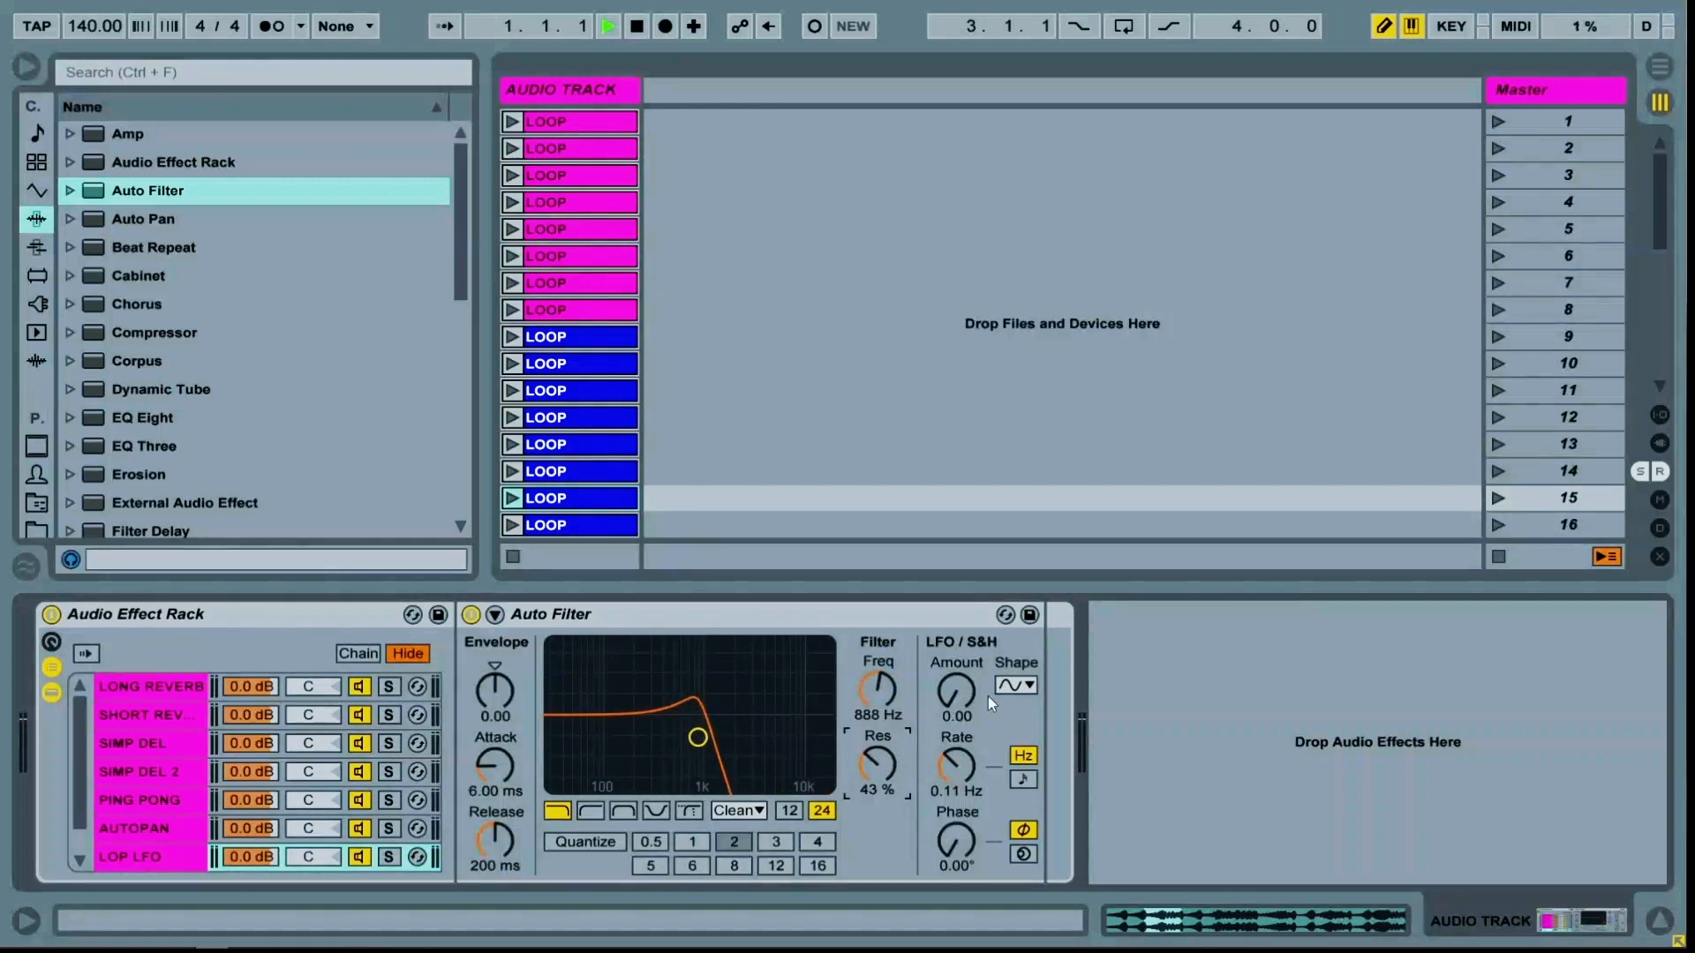
drag(960, 681, 960, 654)
drag(961, 792, 960, 746)
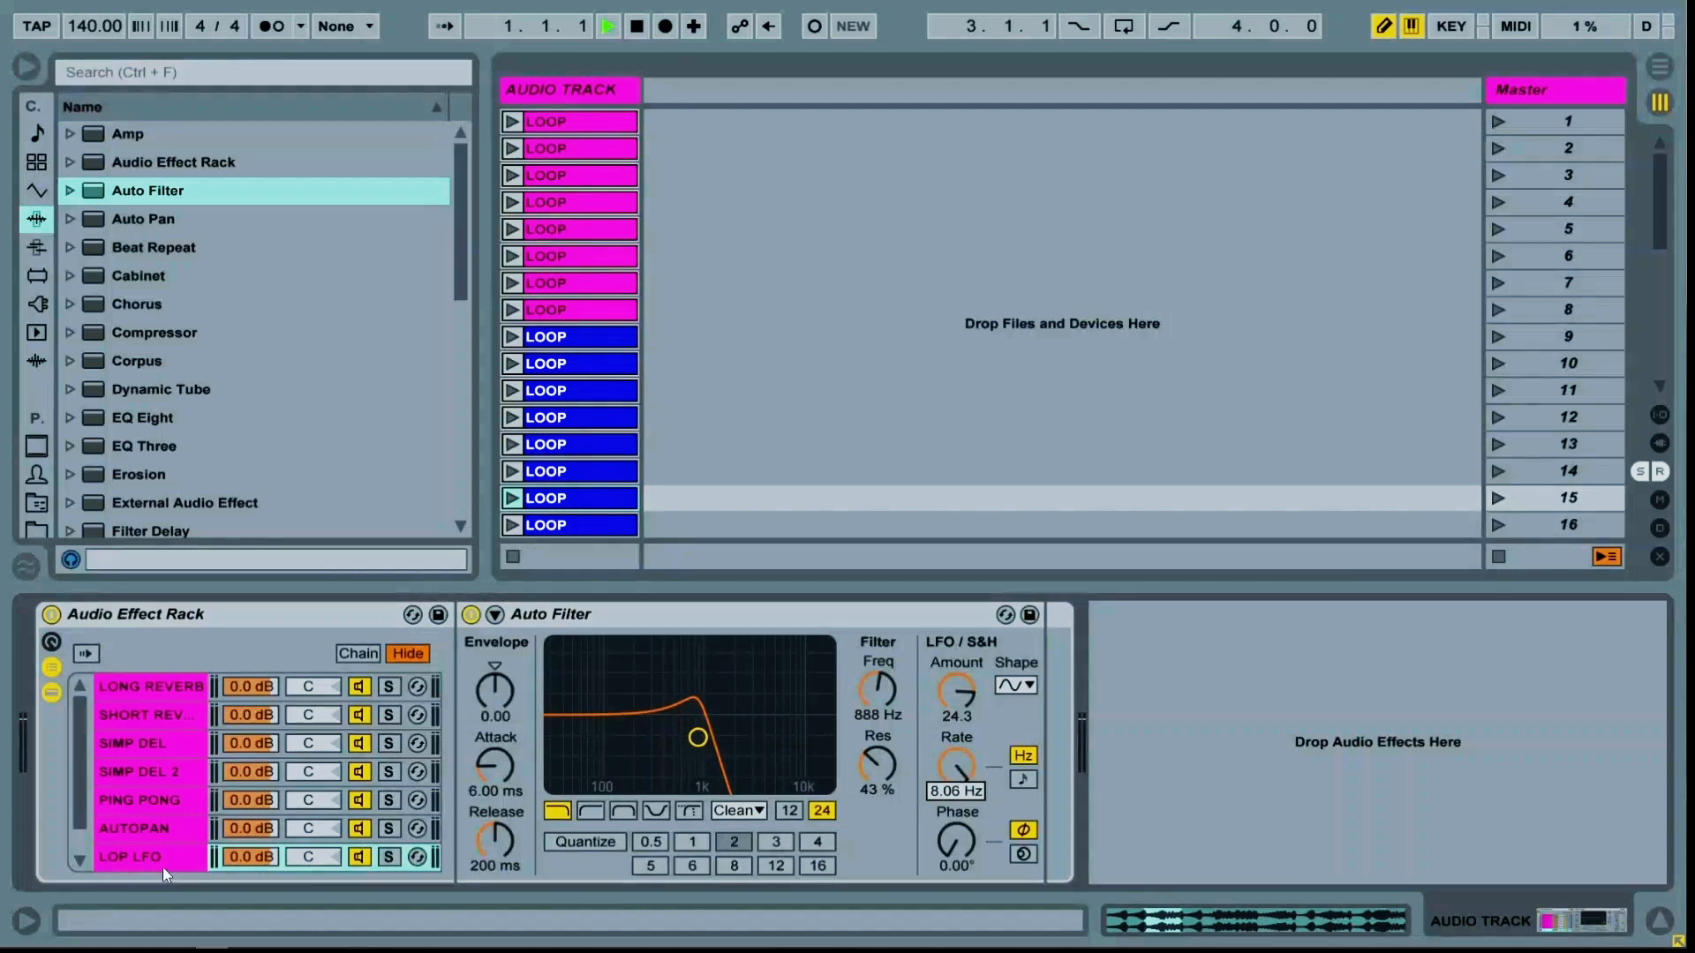
Duplicate the LOP LFO chain twice and rename the copies BP LFO and HIP
click(133, 852)
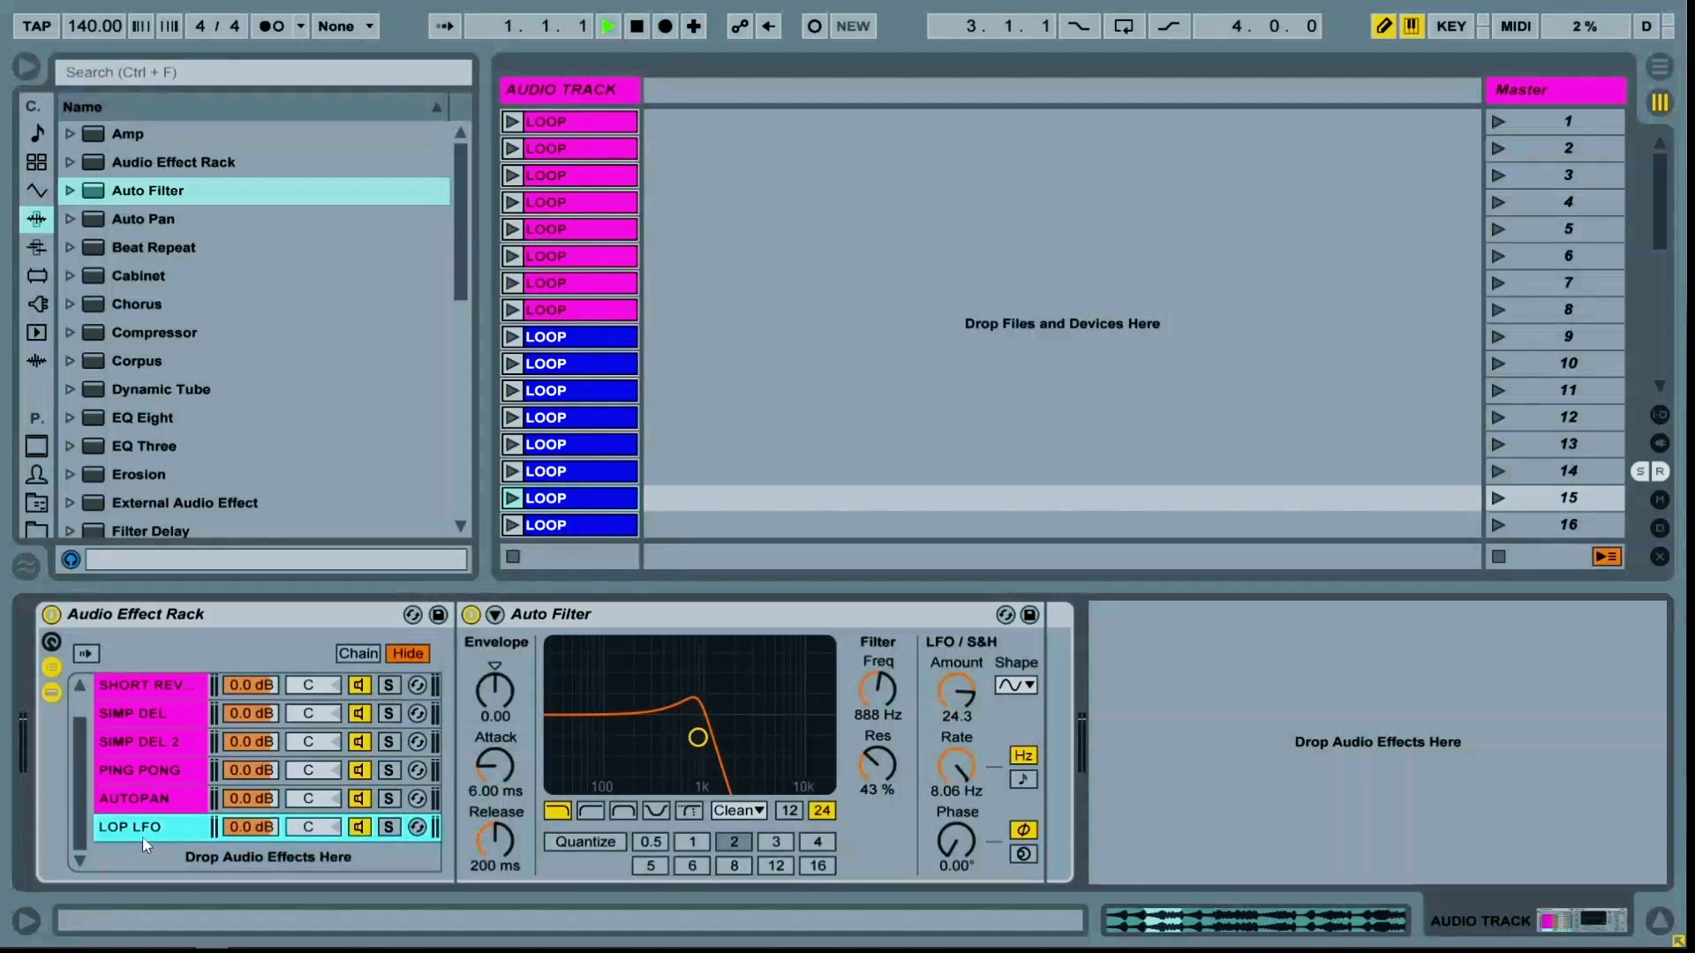
key(ctrl+d)
key(ctrl+d)
click(148, 836)
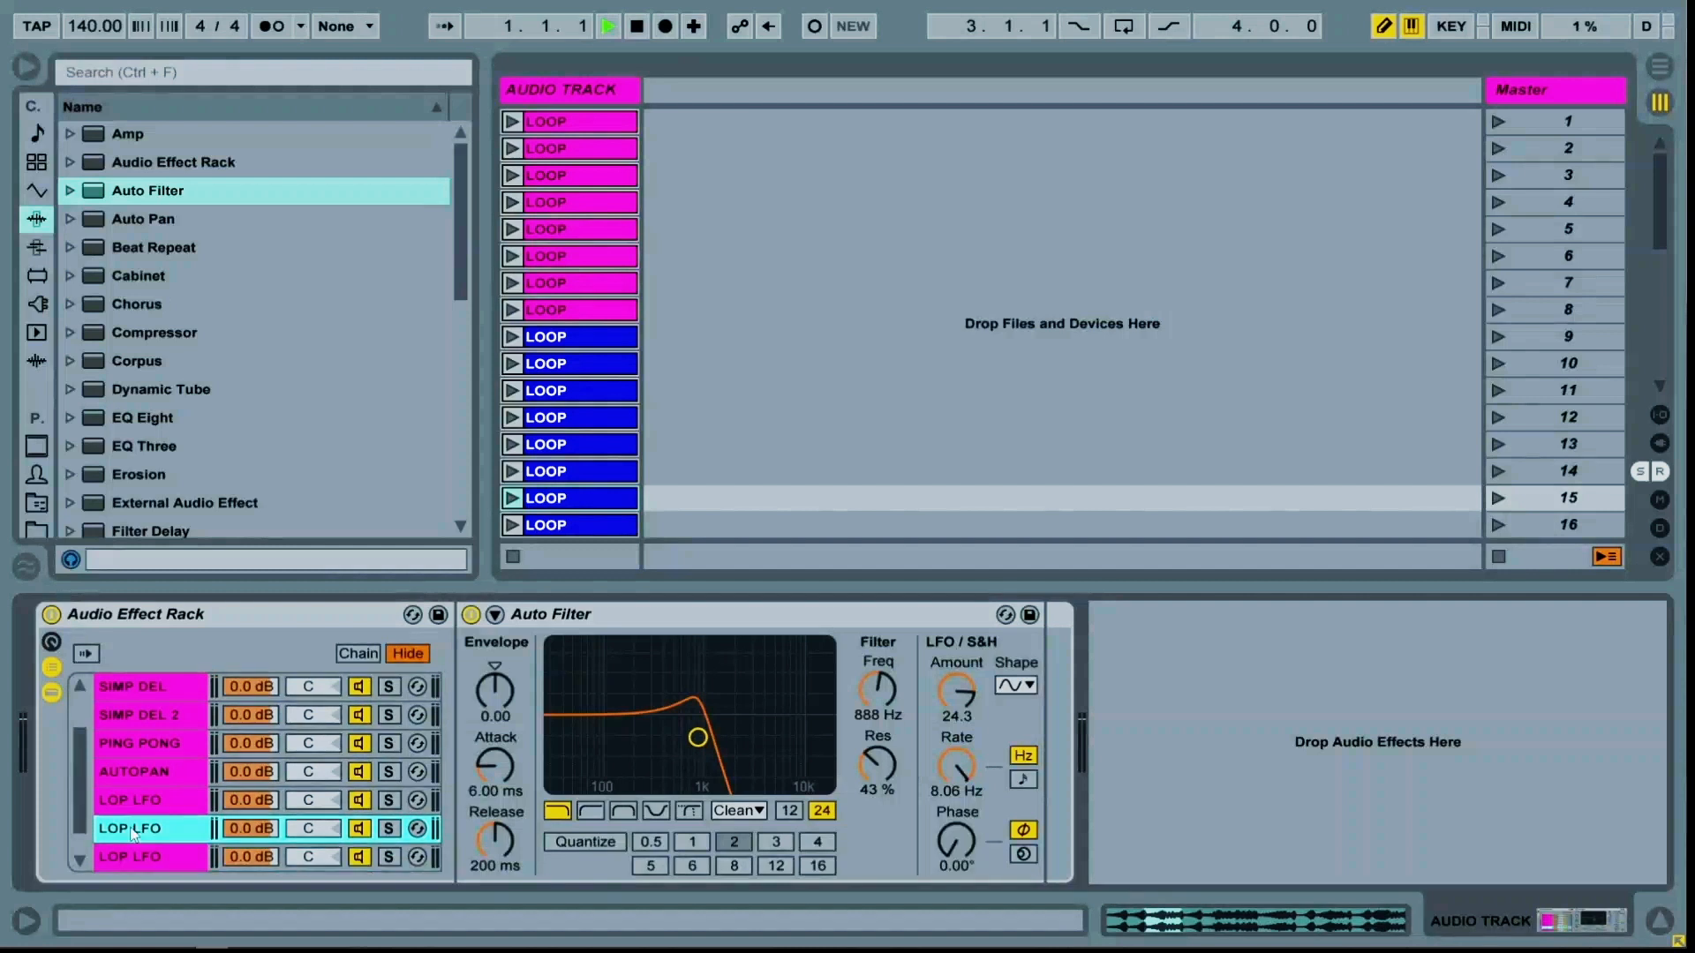
key(ctrl+r)
text(BP LFO)
click(141, 856)
key(ctrl+r)
text(HIP)
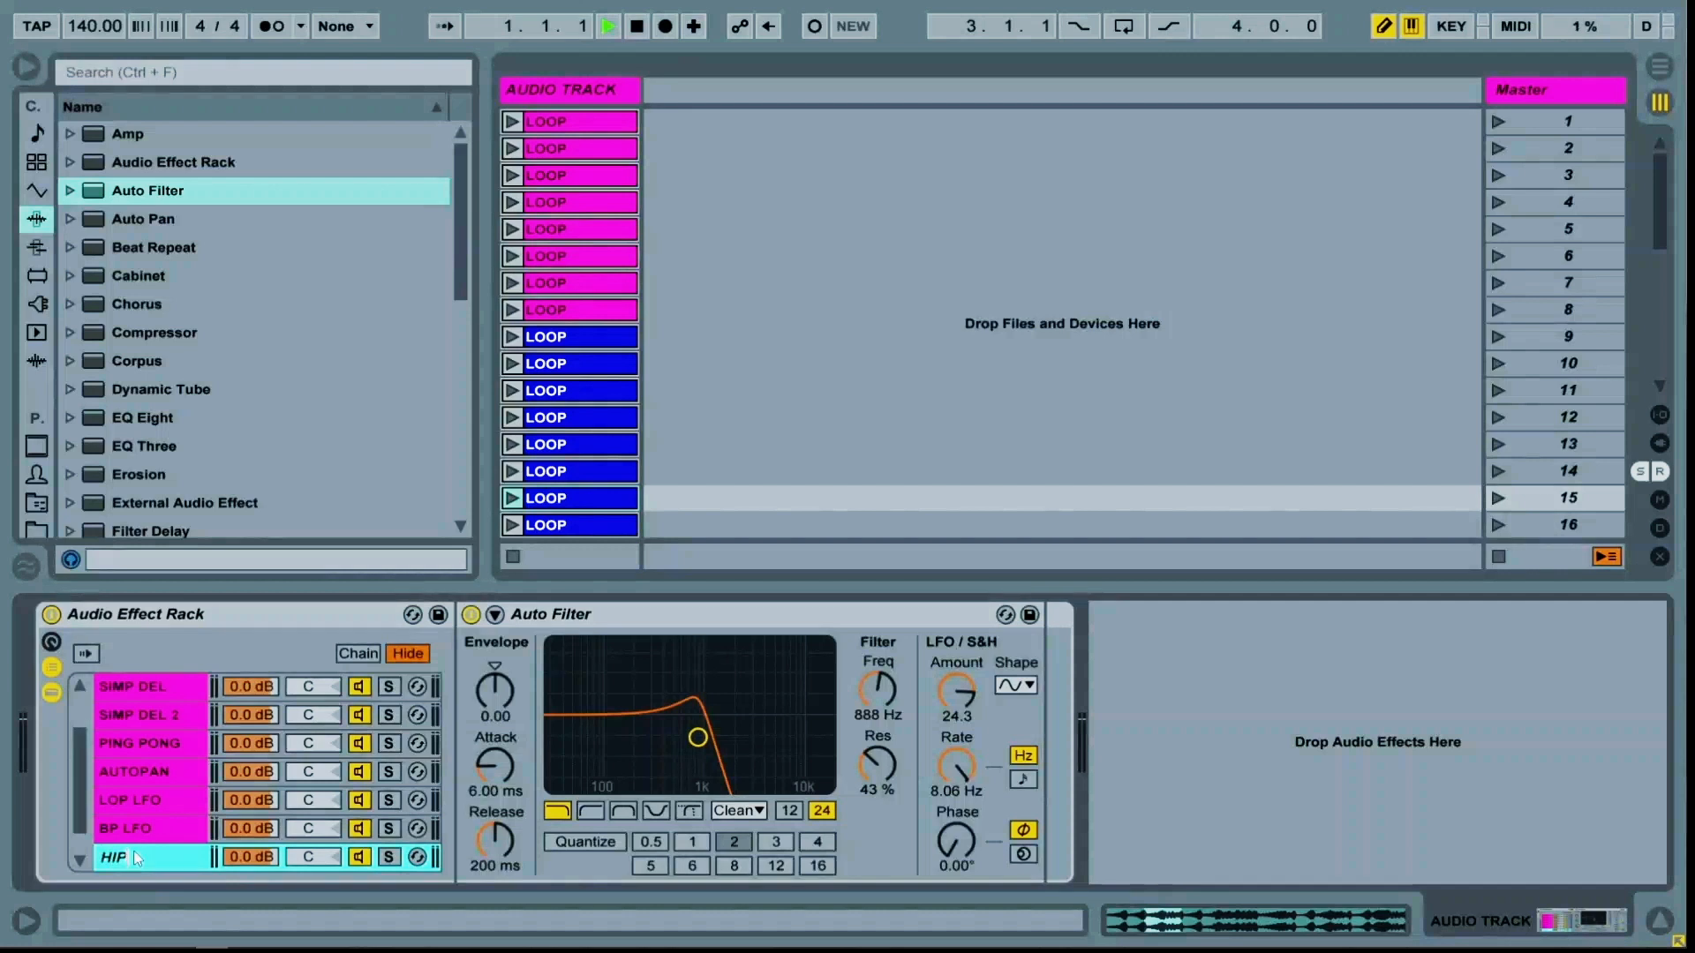
key(Return)
Set BP LFO's filter to band-pass with 12 dB slope, frequency 842 Hz, LFO rate 4.39 Hz and amount 17.6
click(152, 837)
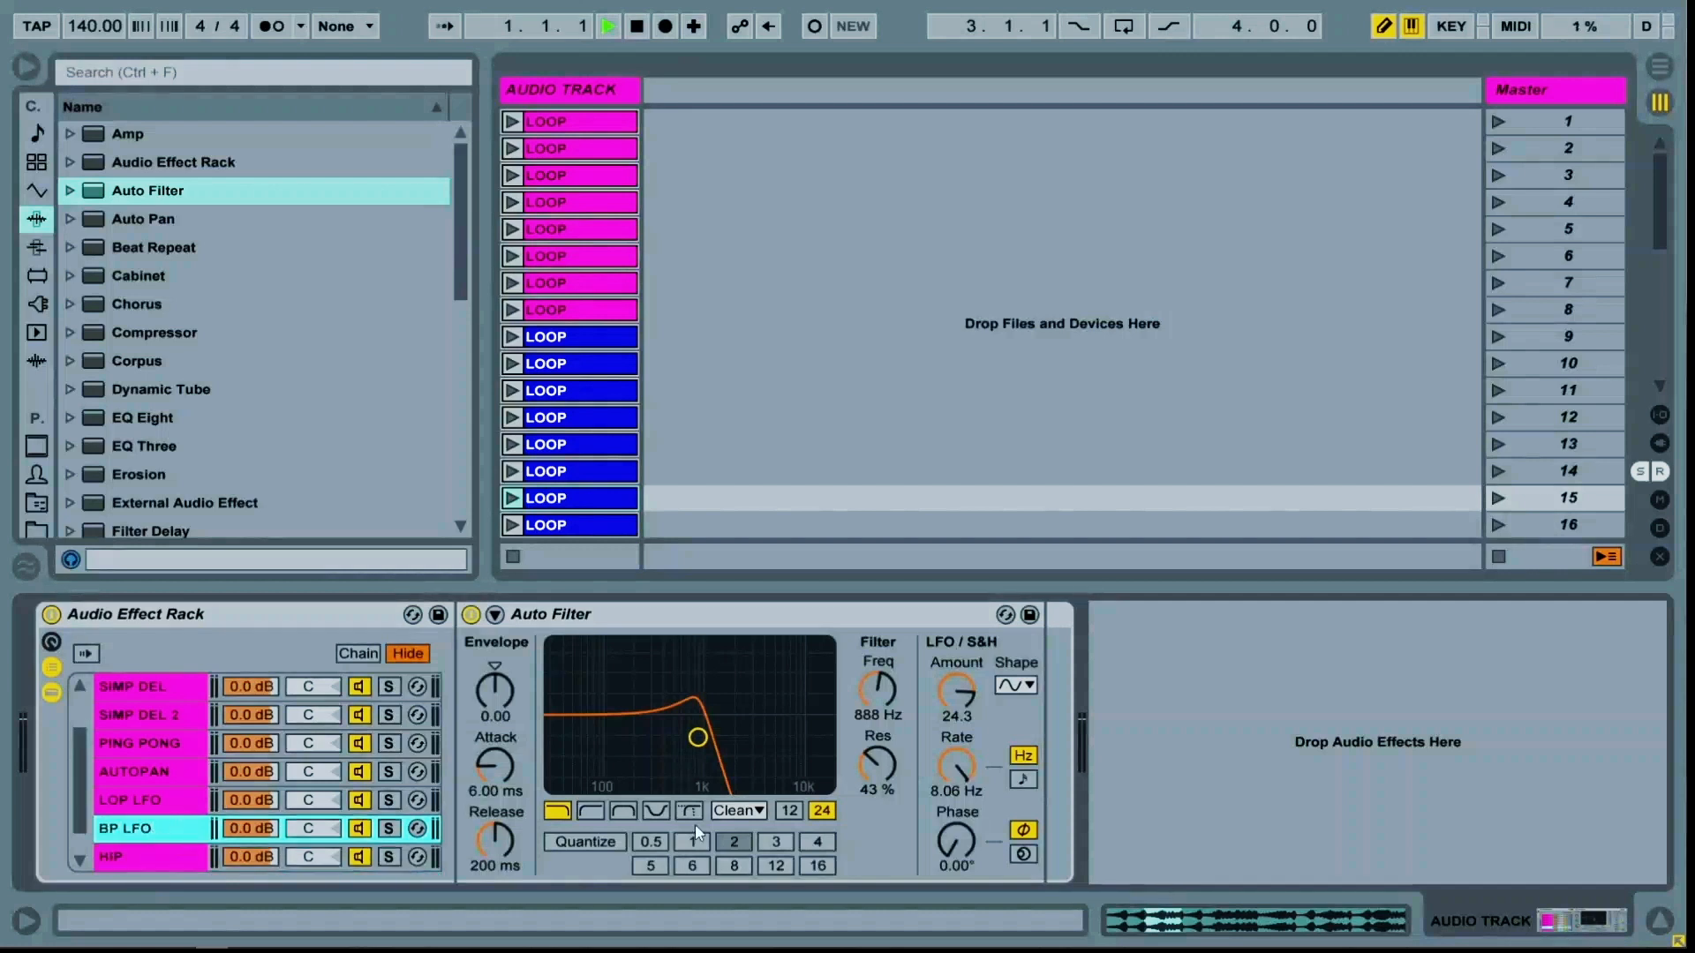
click(620, 811)
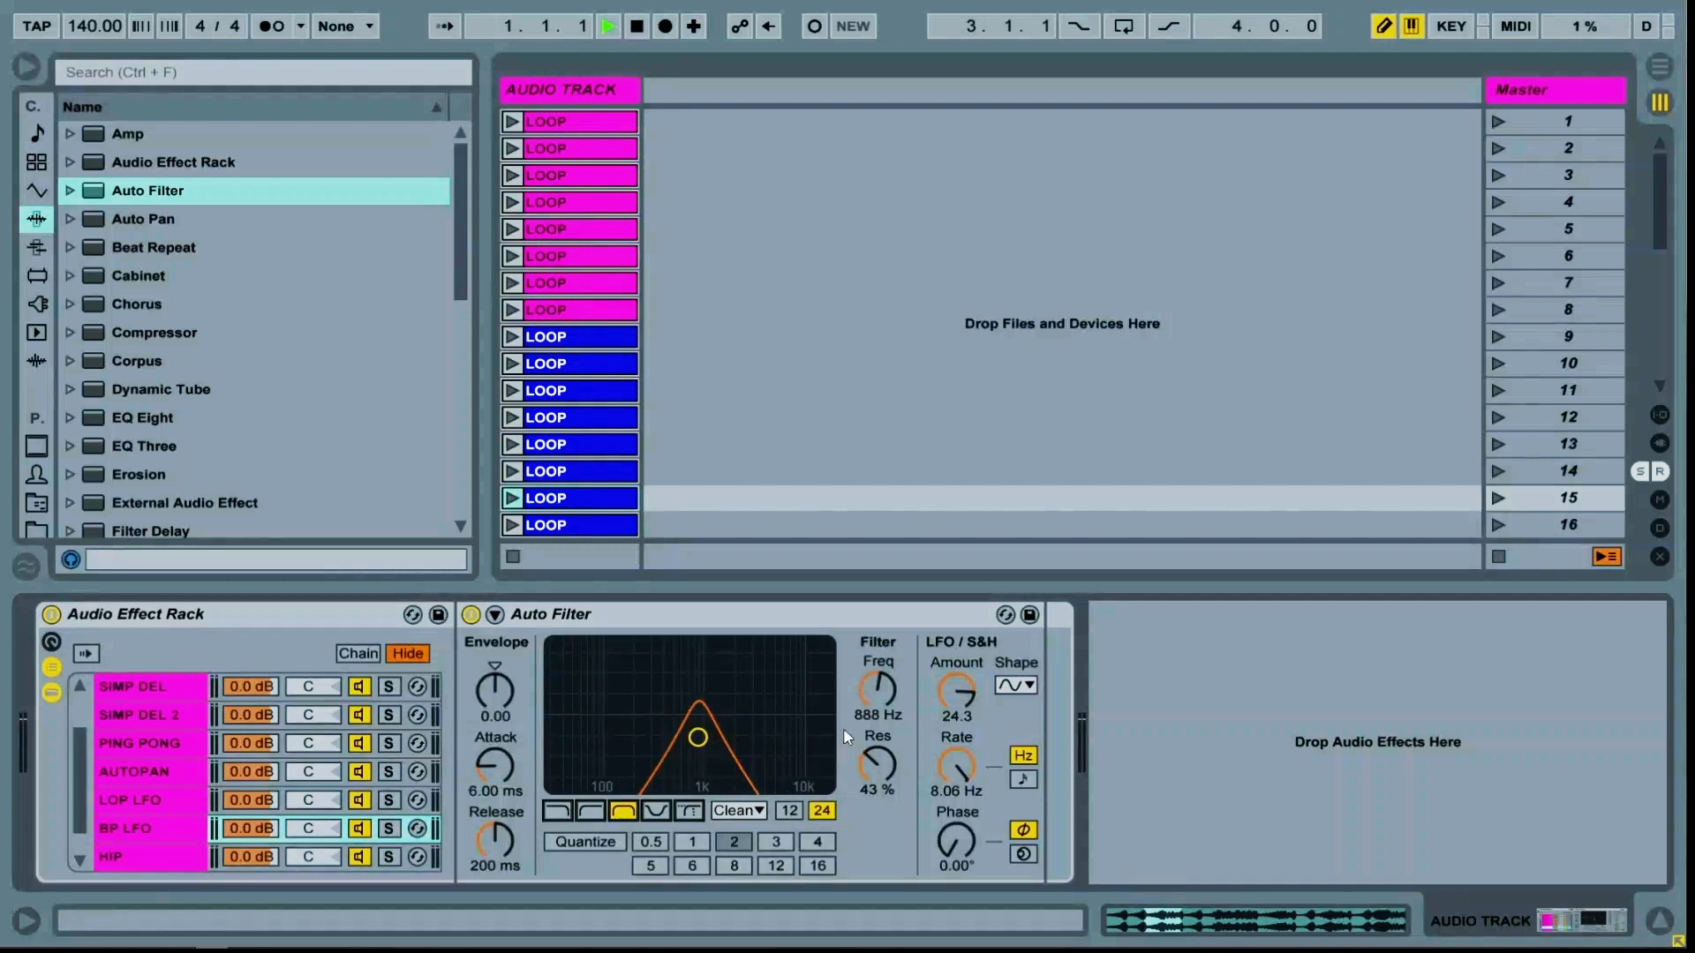
click(789, 811)
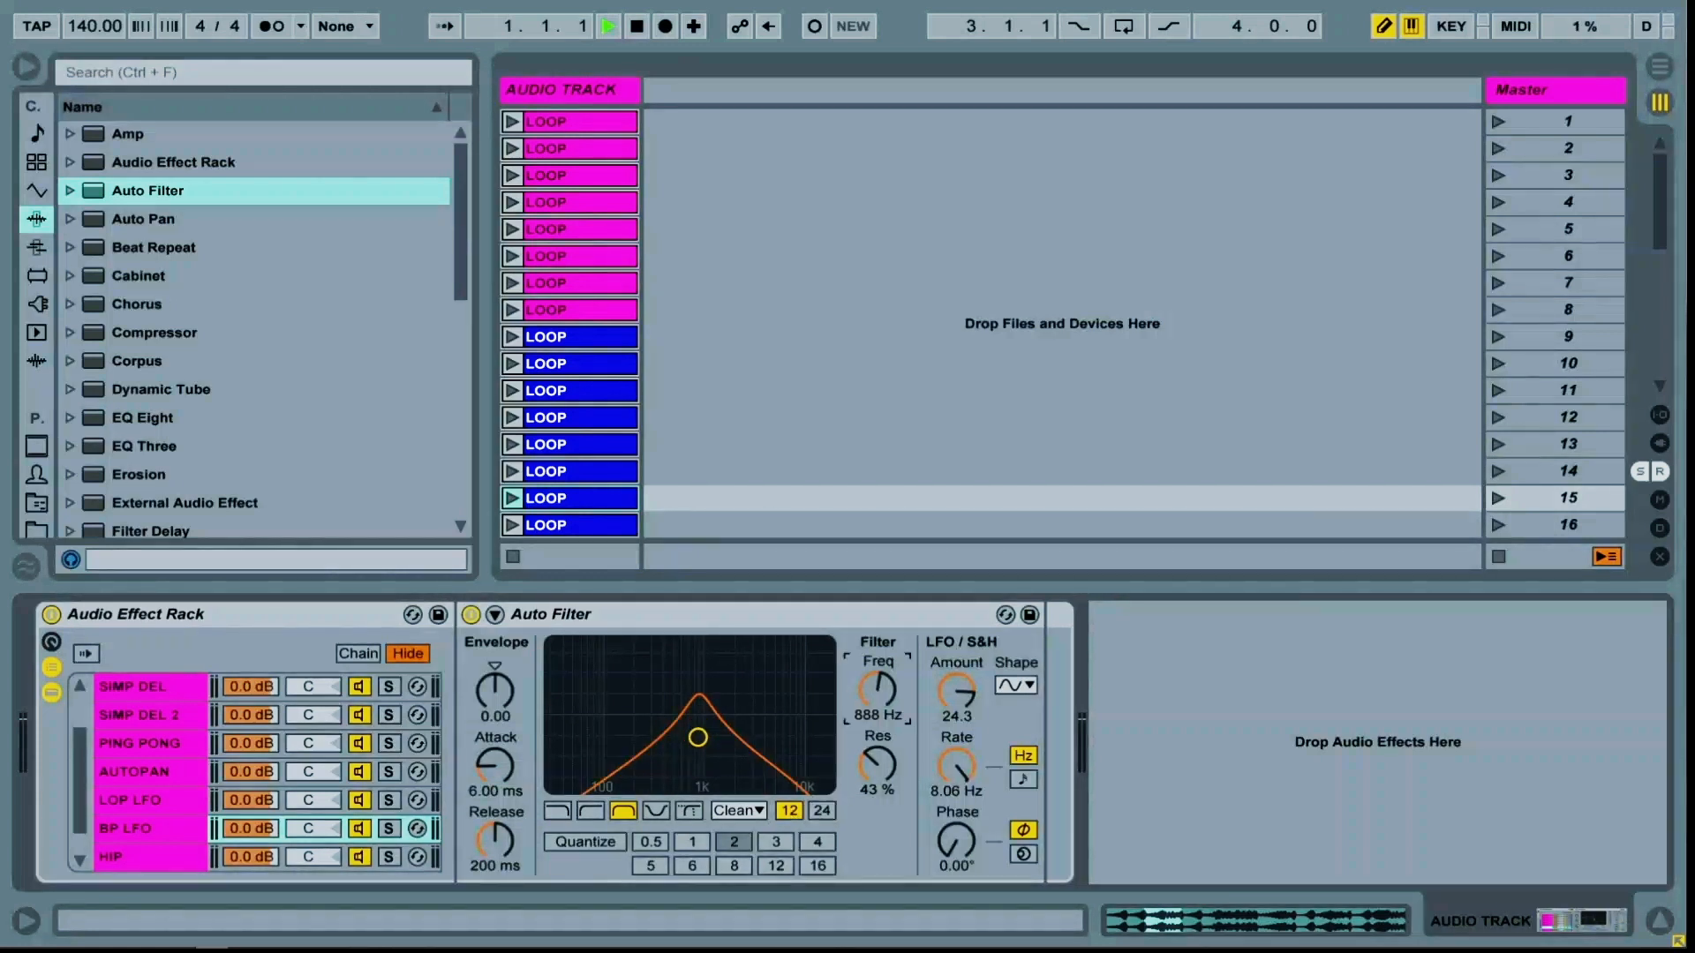
drag(879, 693, 934, 701)
drag(956, 764, 957, 785)
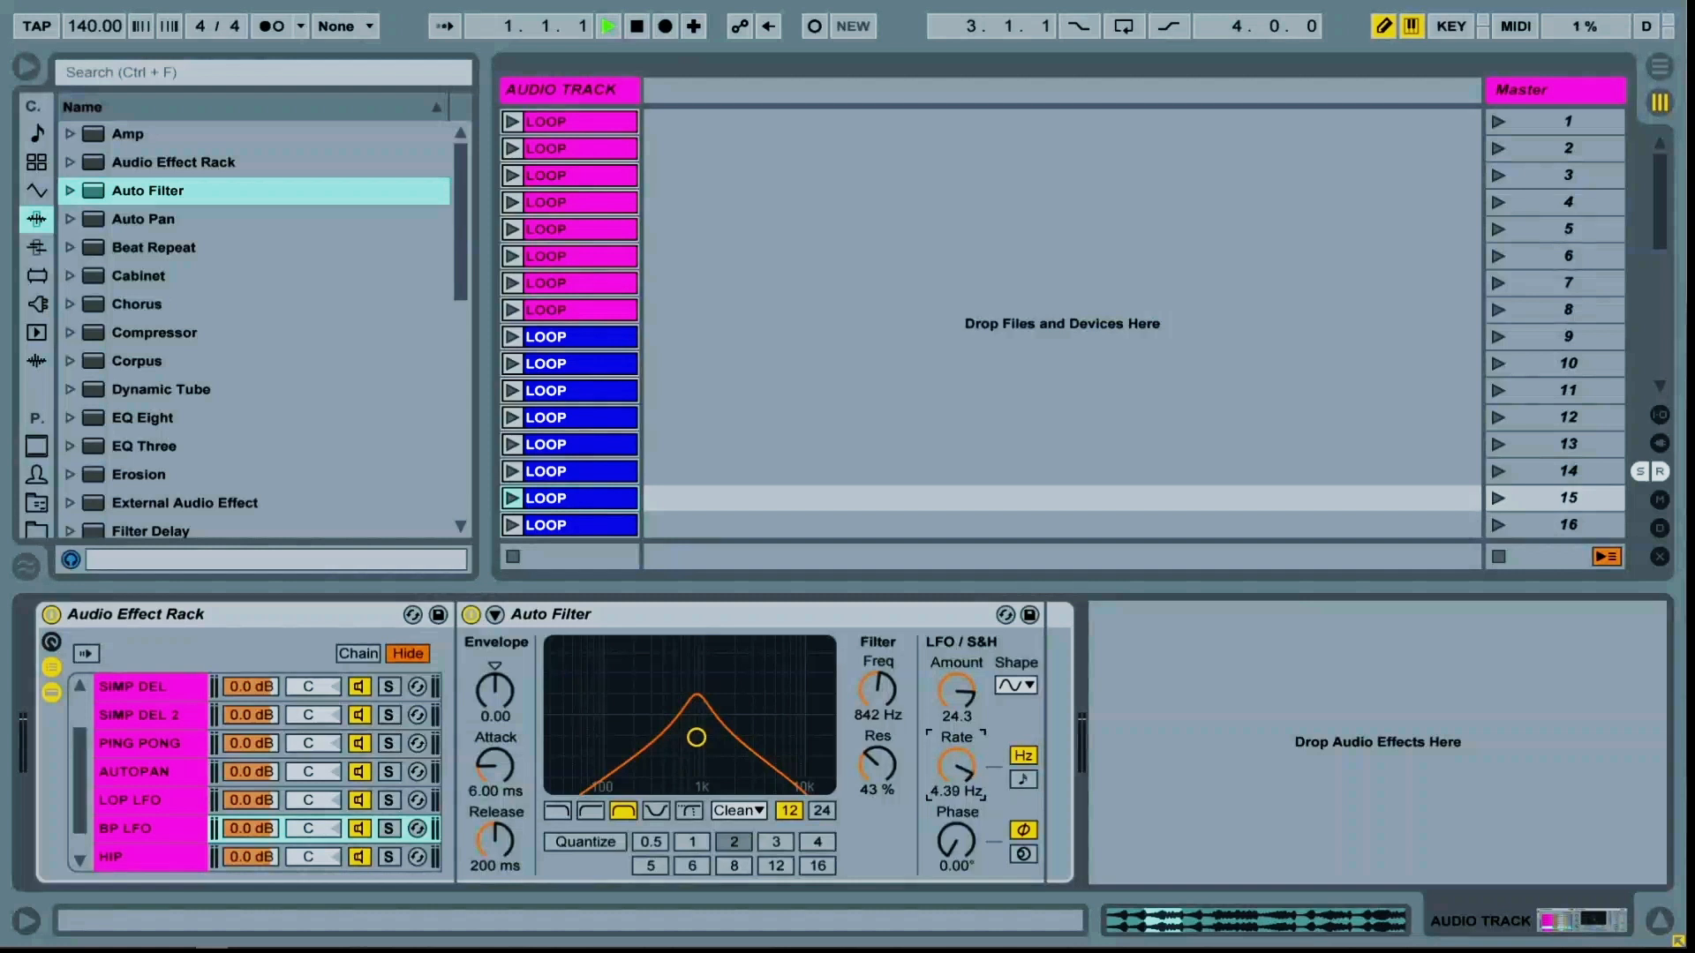
click(957, 691)
Set HIP's filter to high-pass with resonance 62%, LFO amount 14.0, sample-and-hold LFO shape and rate 6 Hz
click(141, 857)
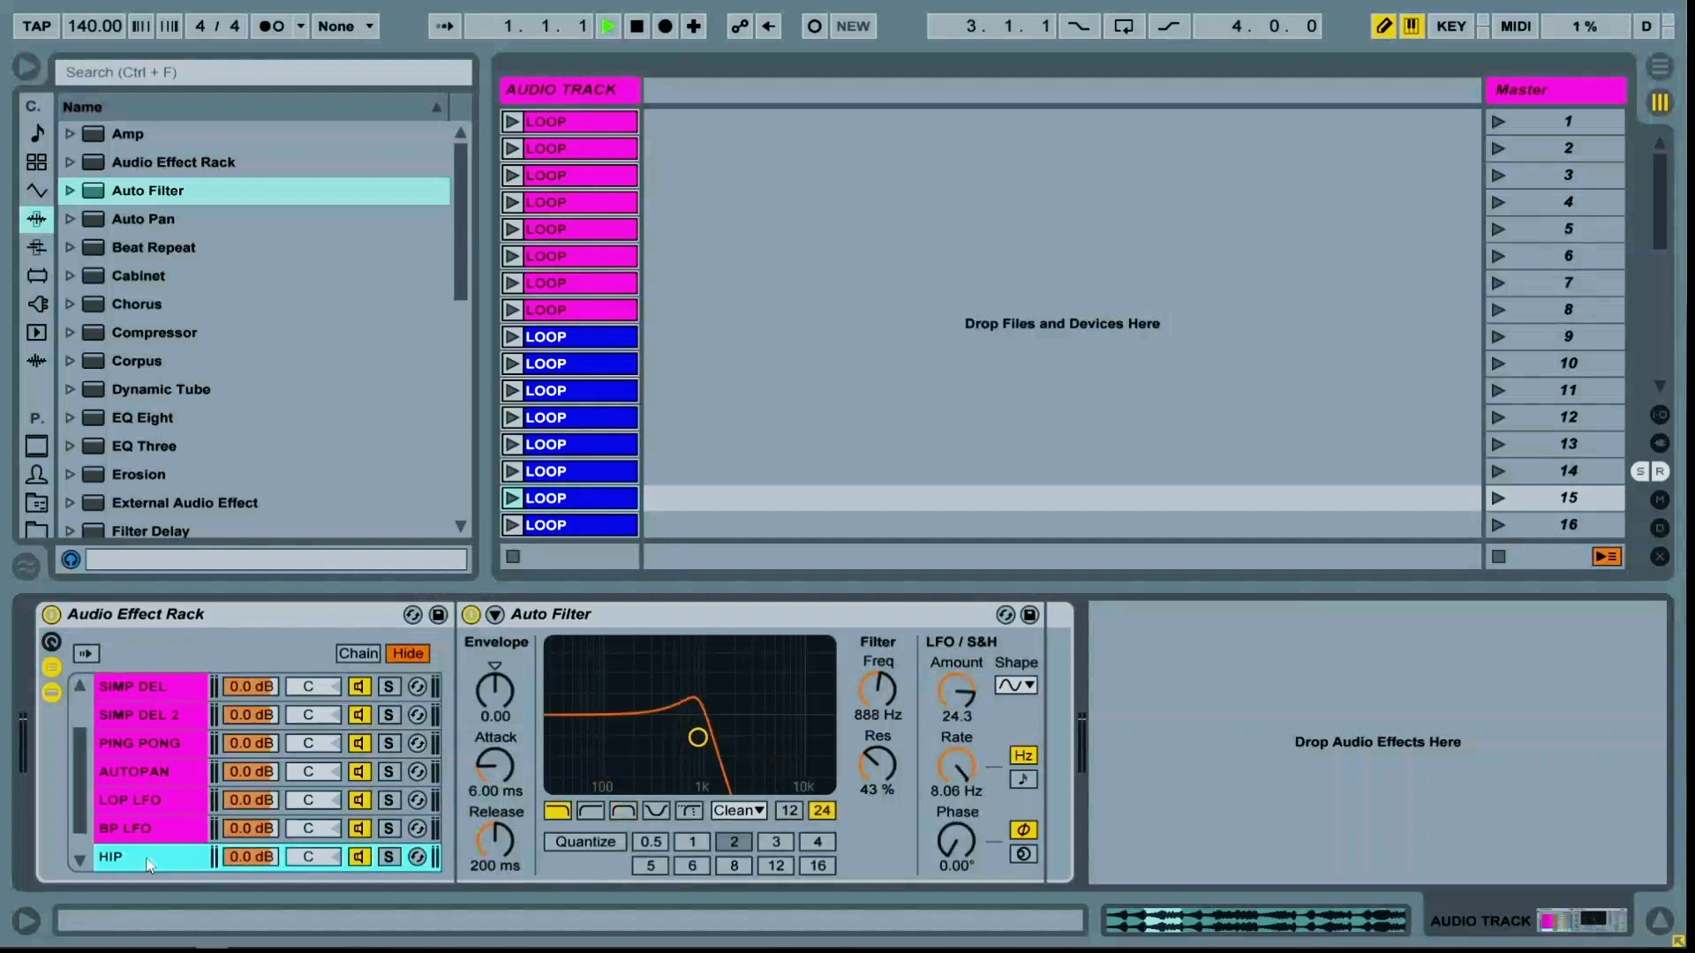
click(598, 812)
drag(897, 749, 956, 715)
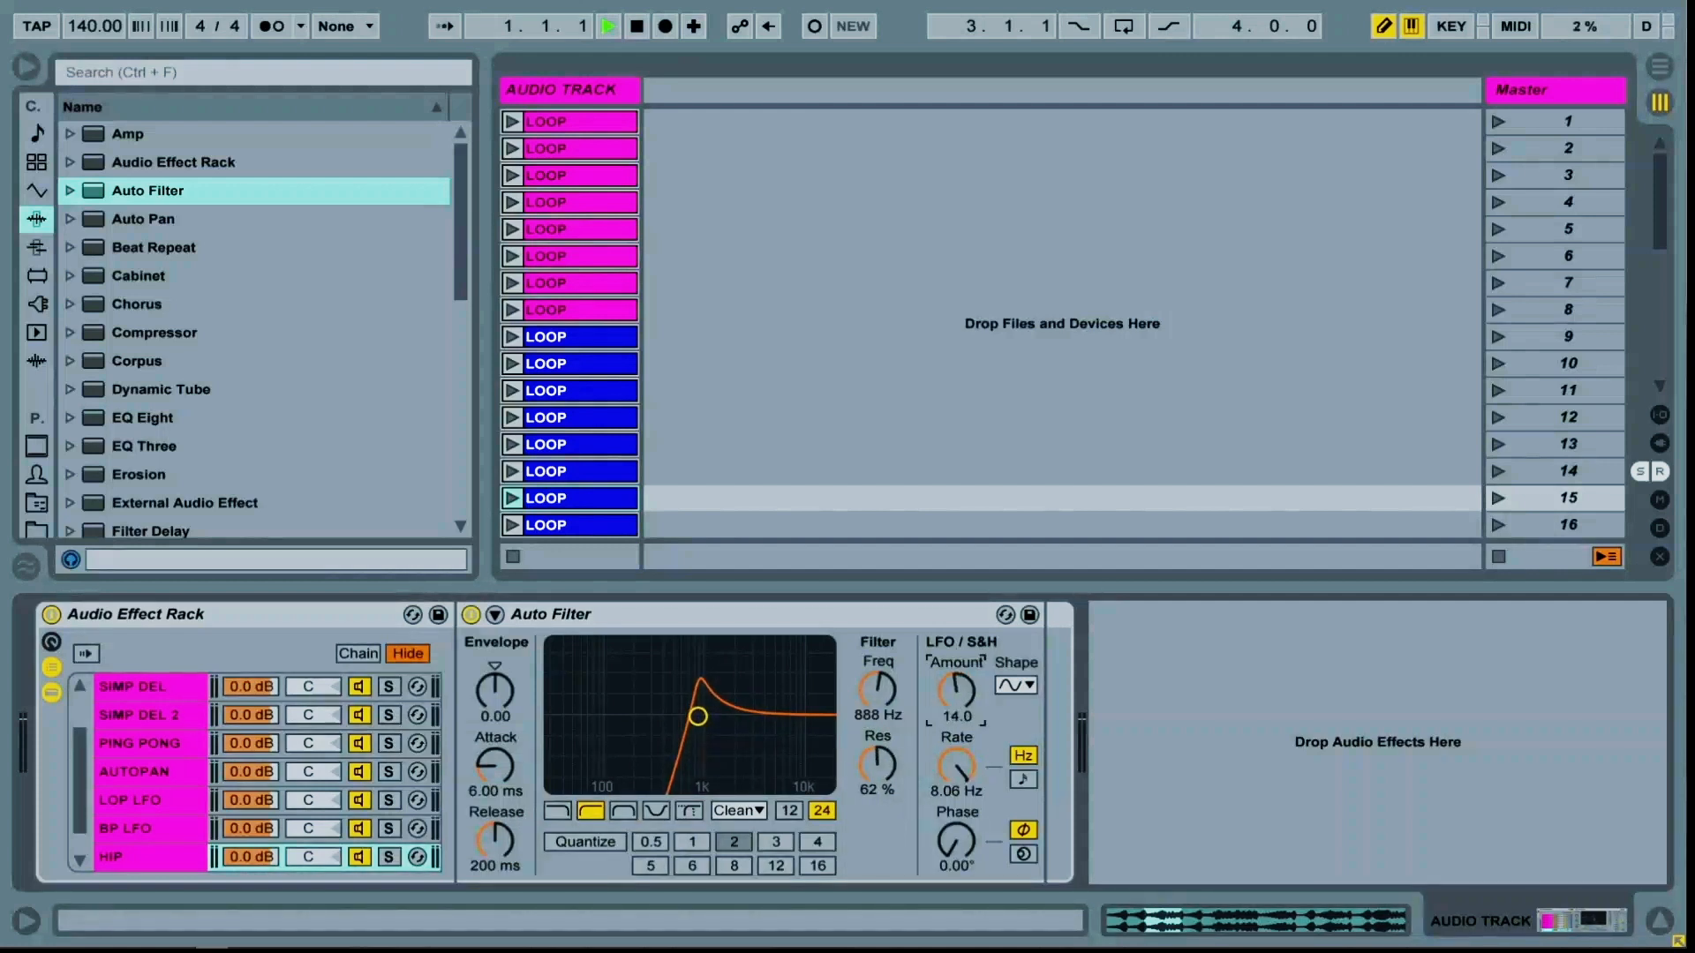
click(1008, 686)
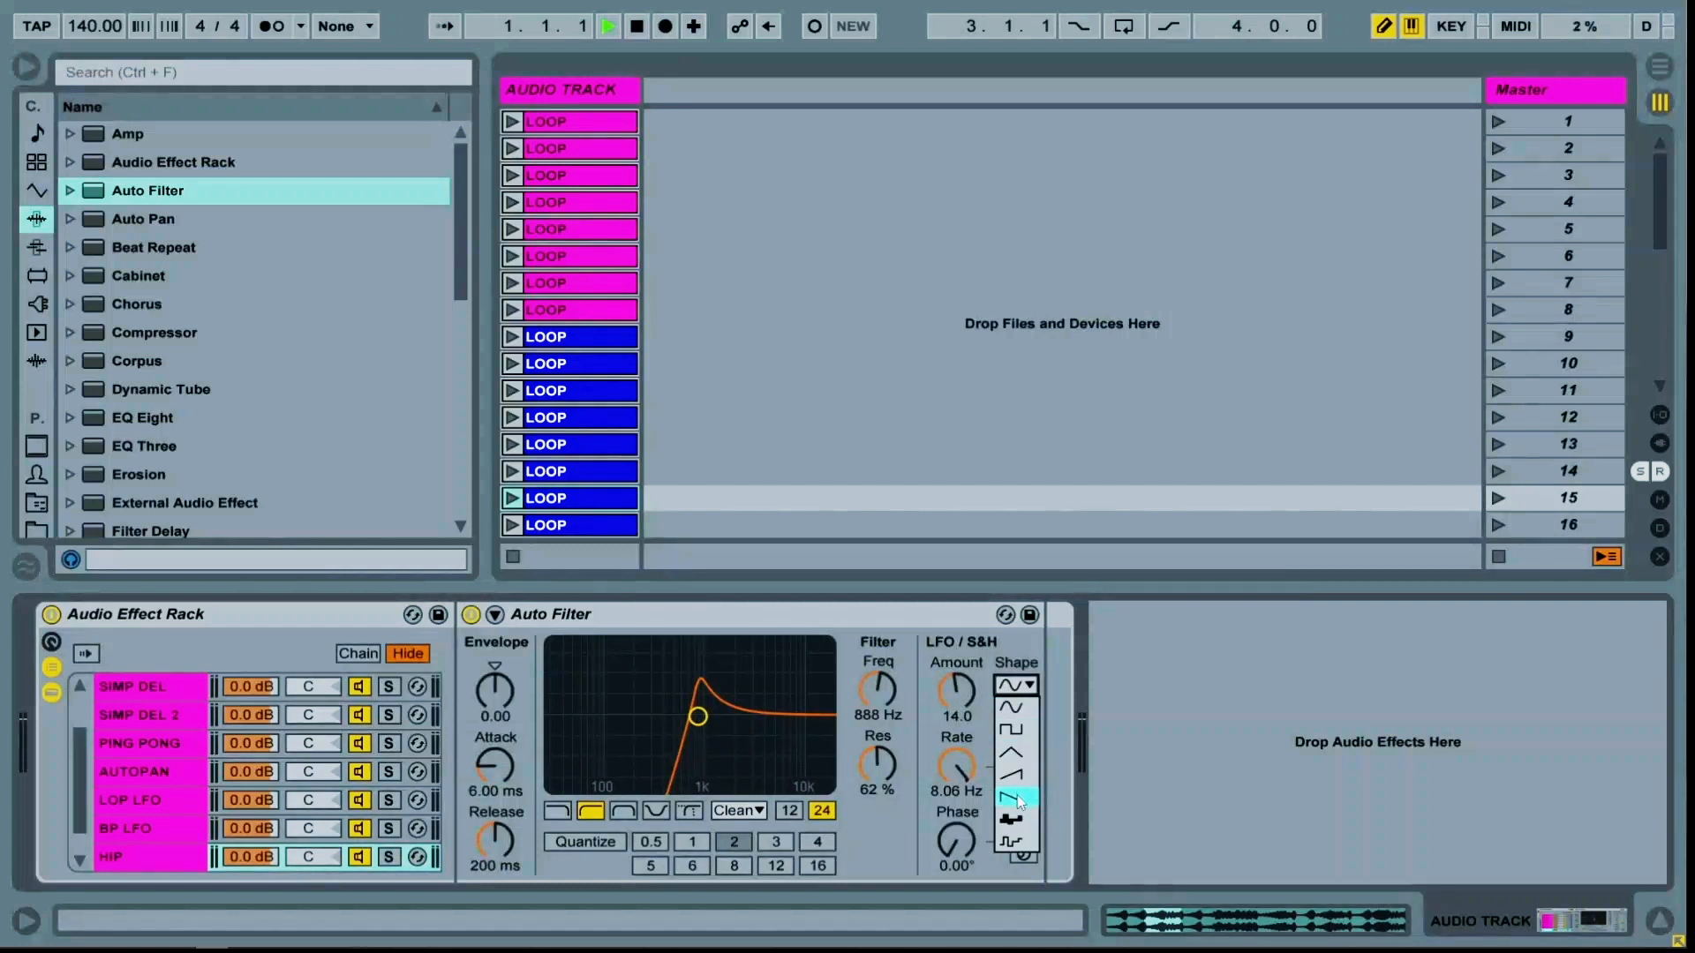
click(1010, 842)
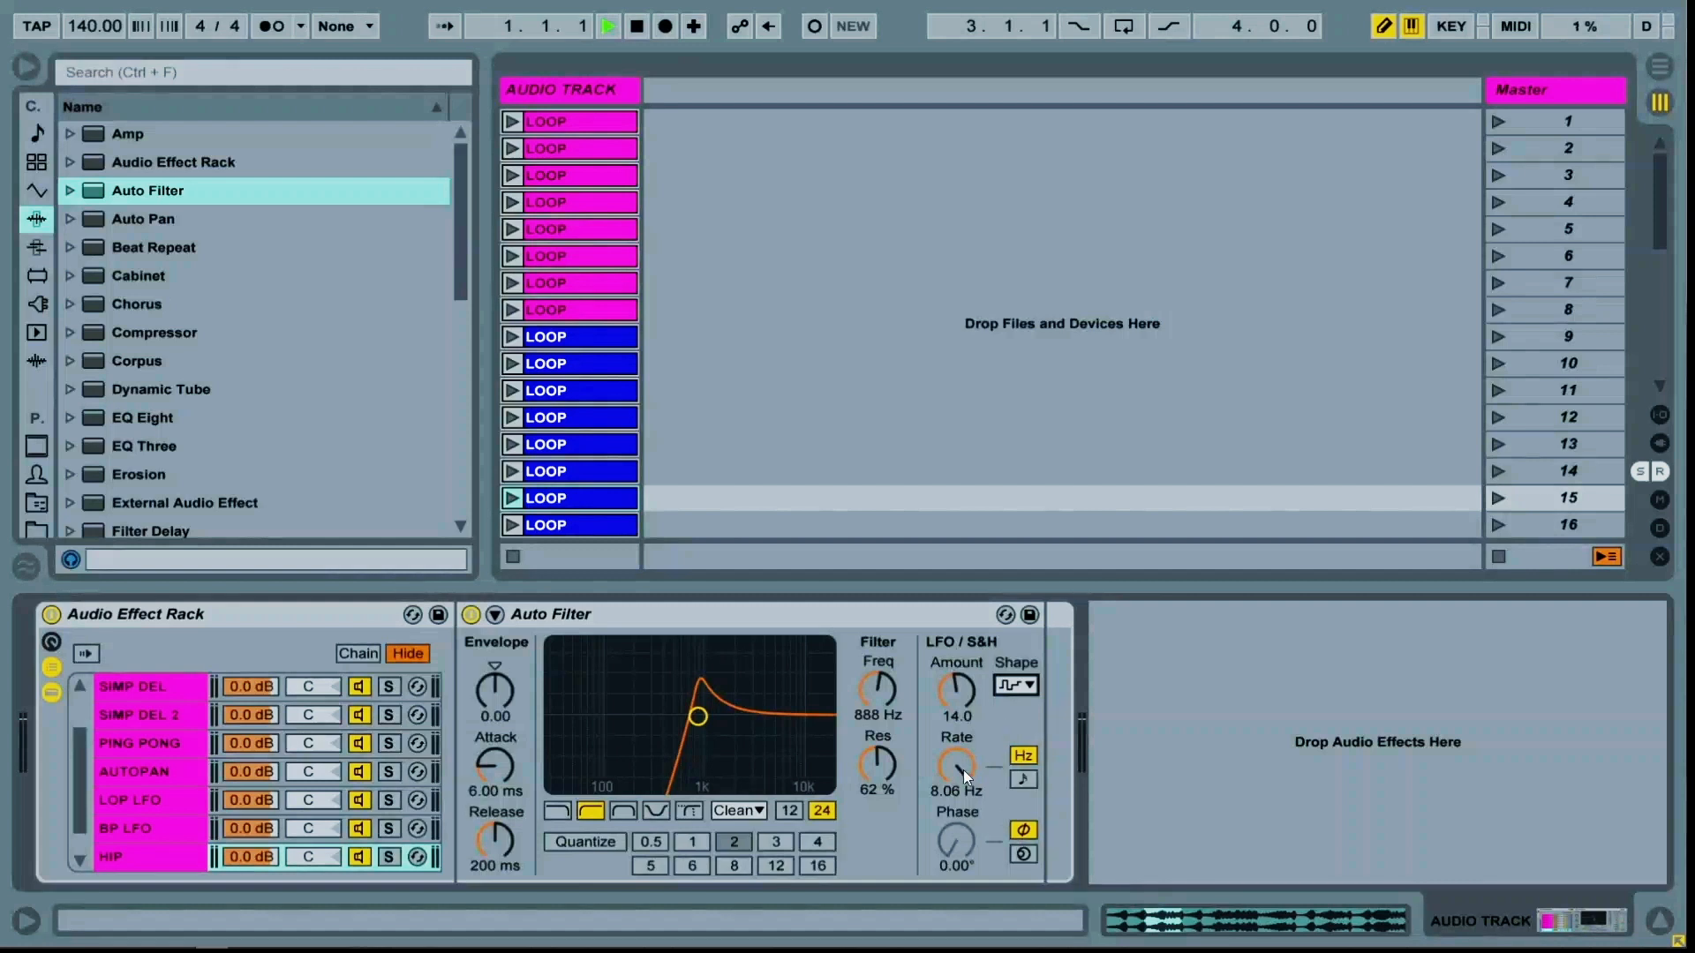
drag(962, 770, 962, 789)
text(6)
key(Return)
Open the chain select editor, select all nine chains, extend their ranges to full width and distribute the ranges equally
click(161, 827)
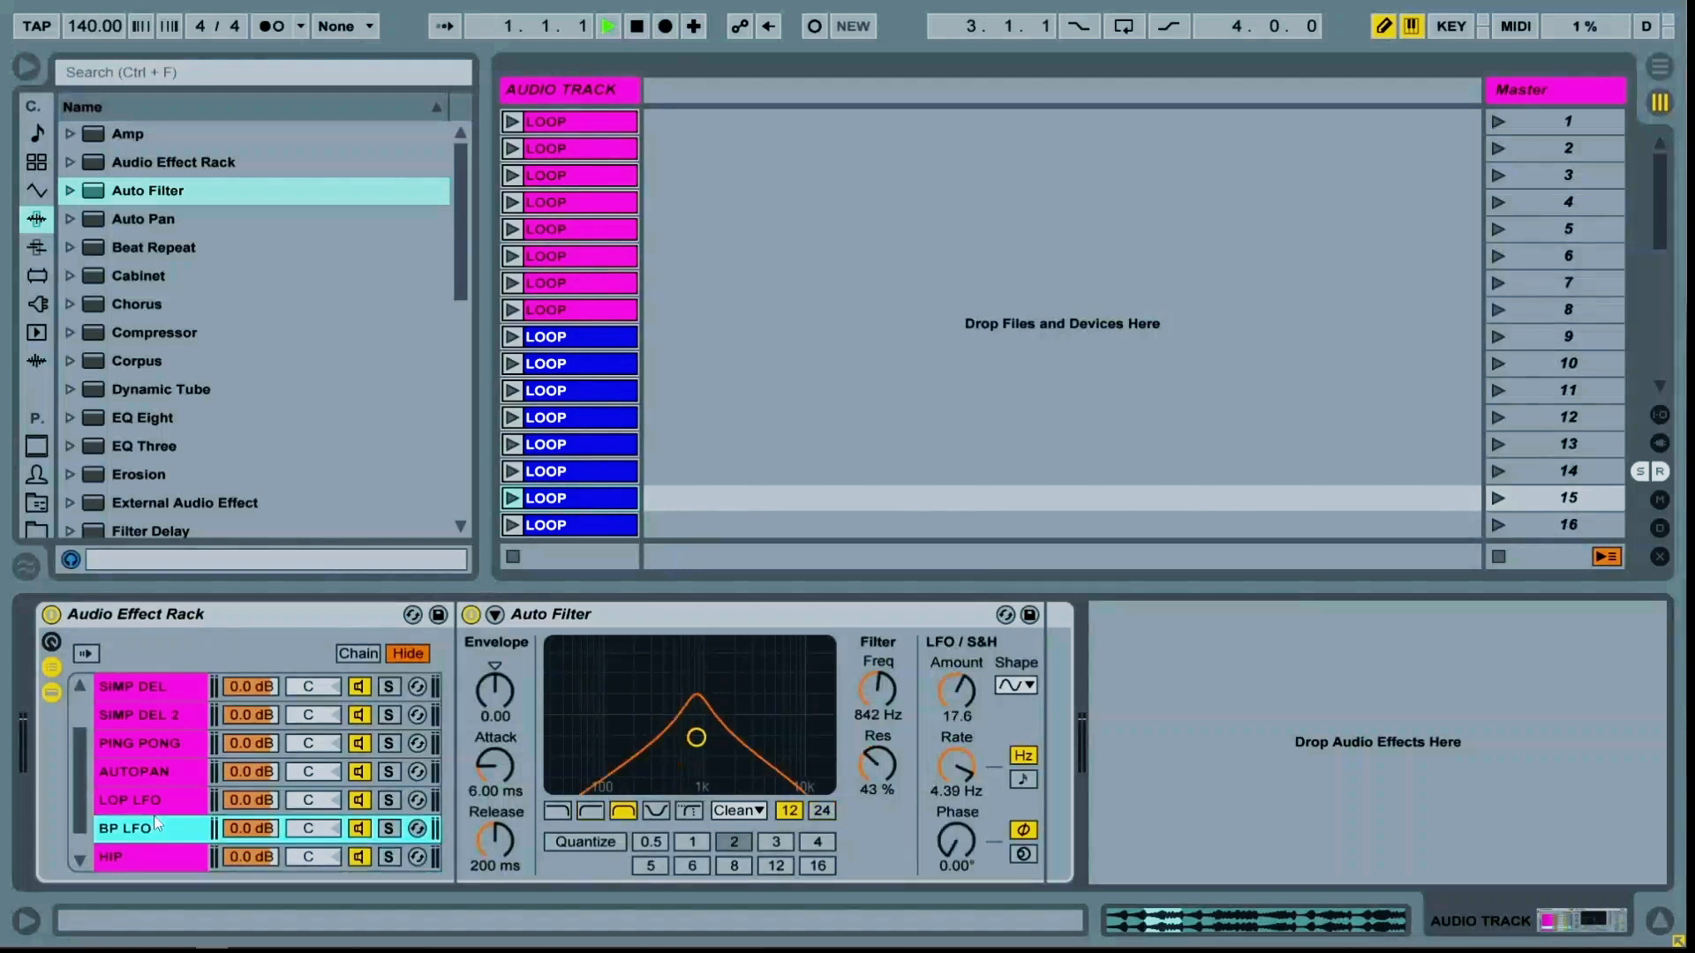
click(358, 654)
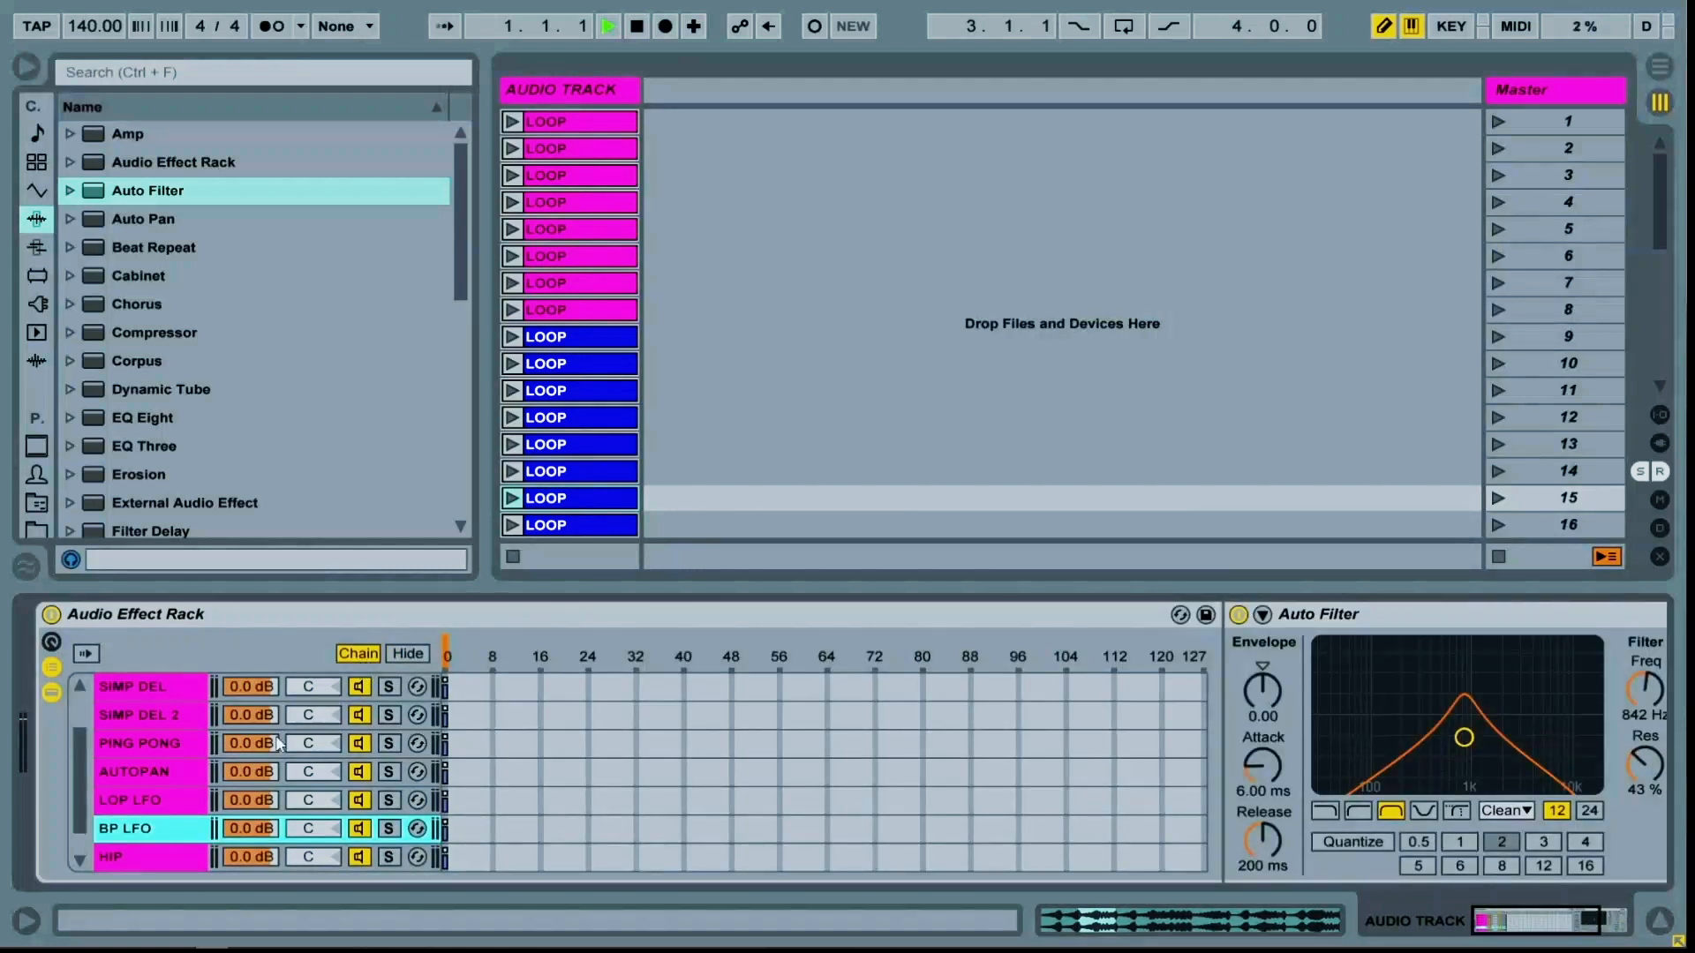
click(125, 745)
key(ctrl+a)
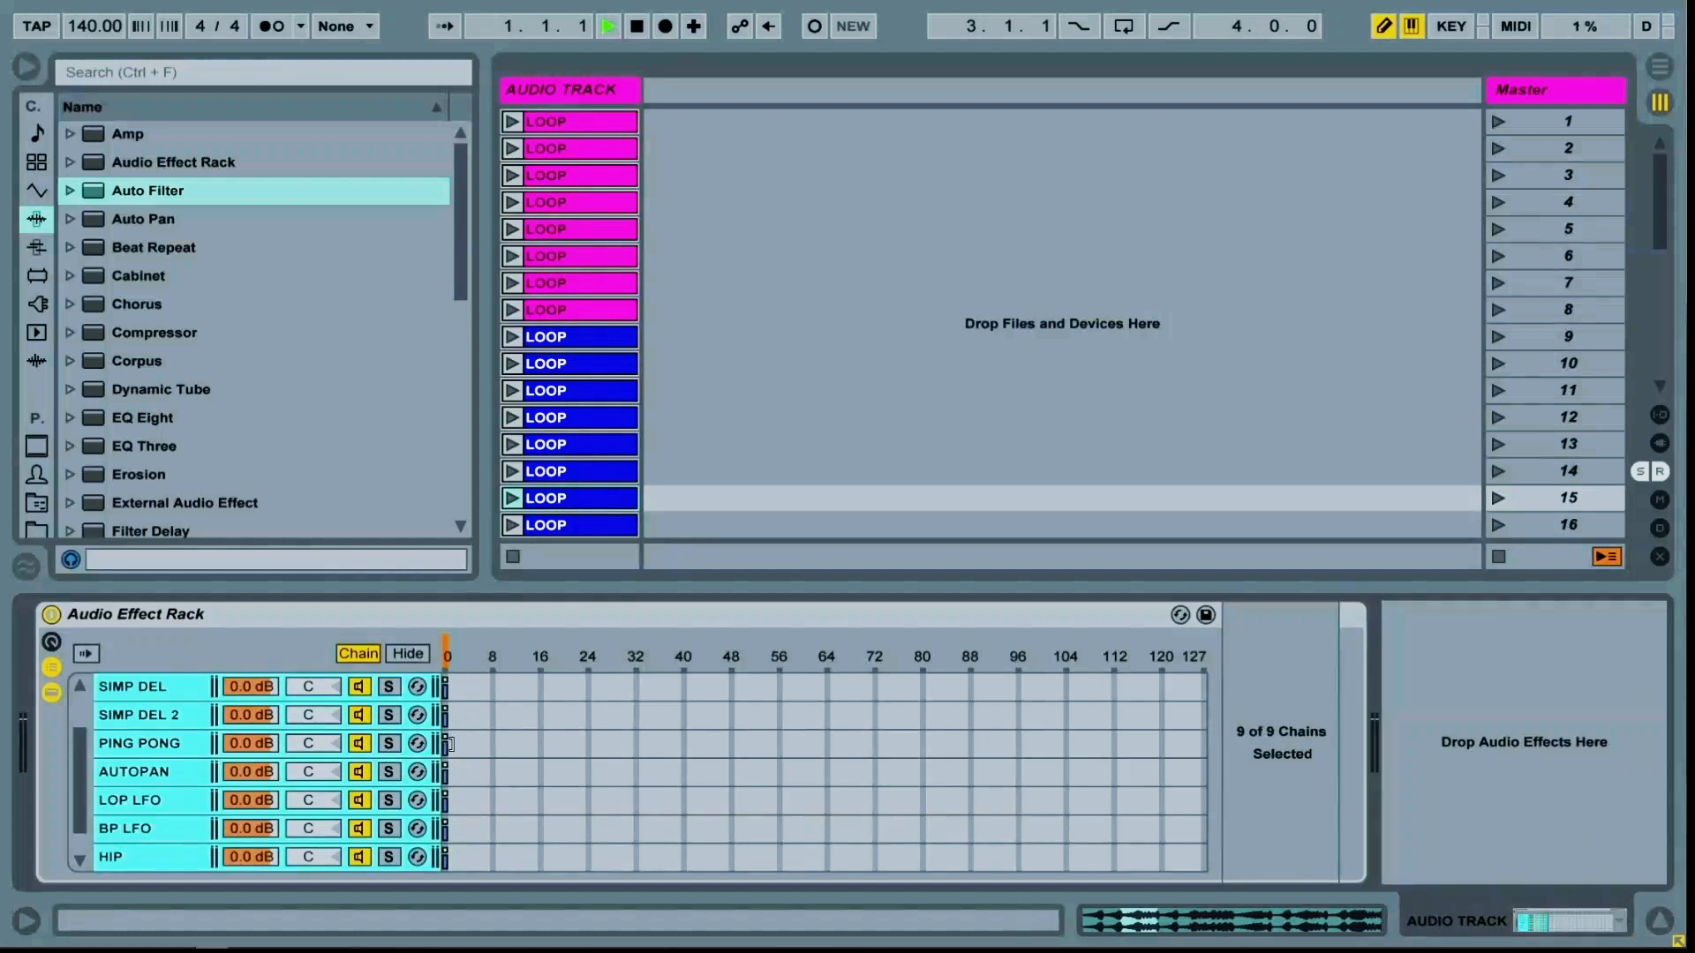
drag(448, 746, 1427, 744)
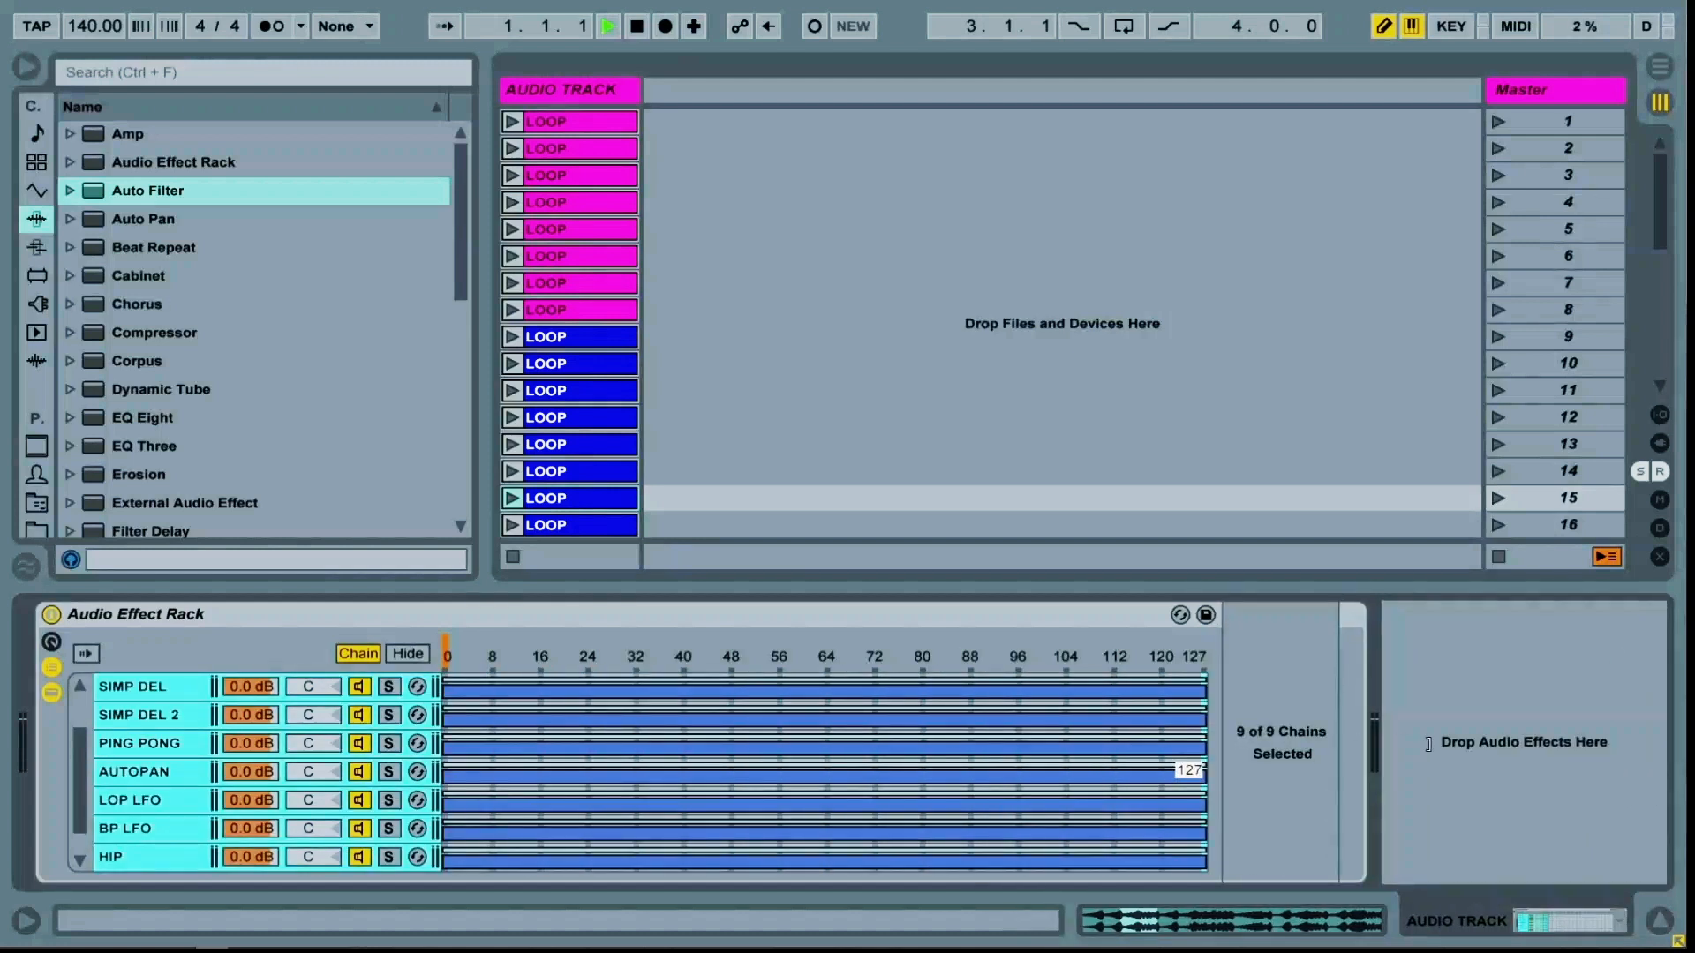
right_click(830, 754)
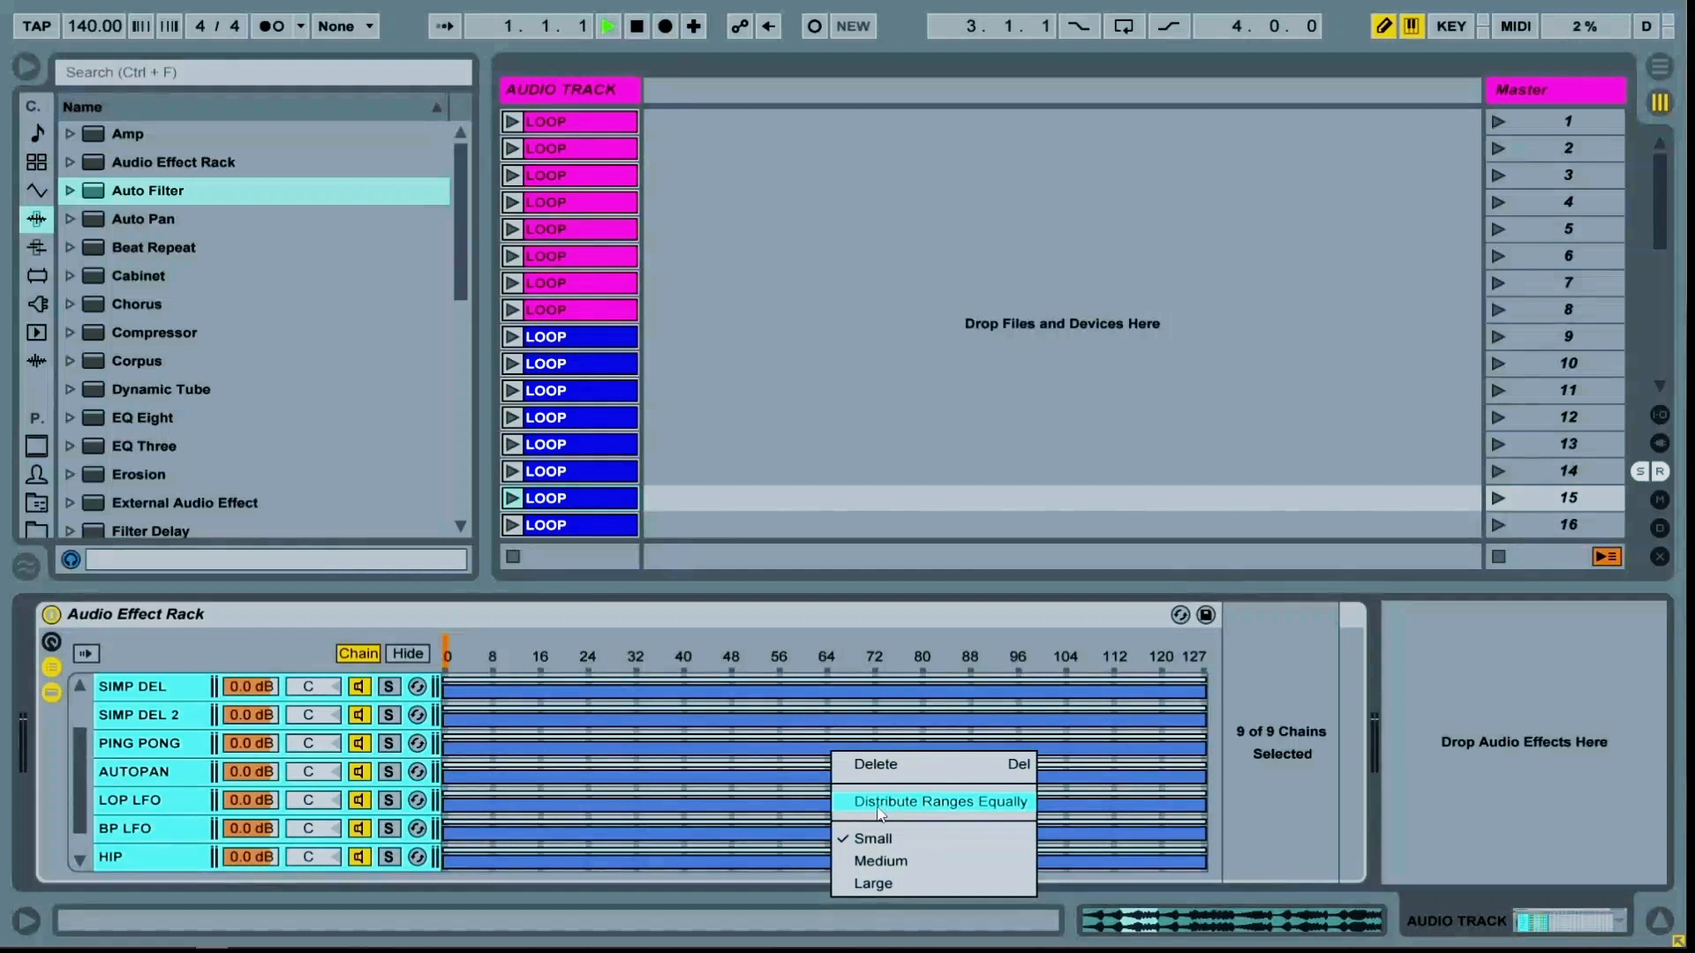
click(935, 805)
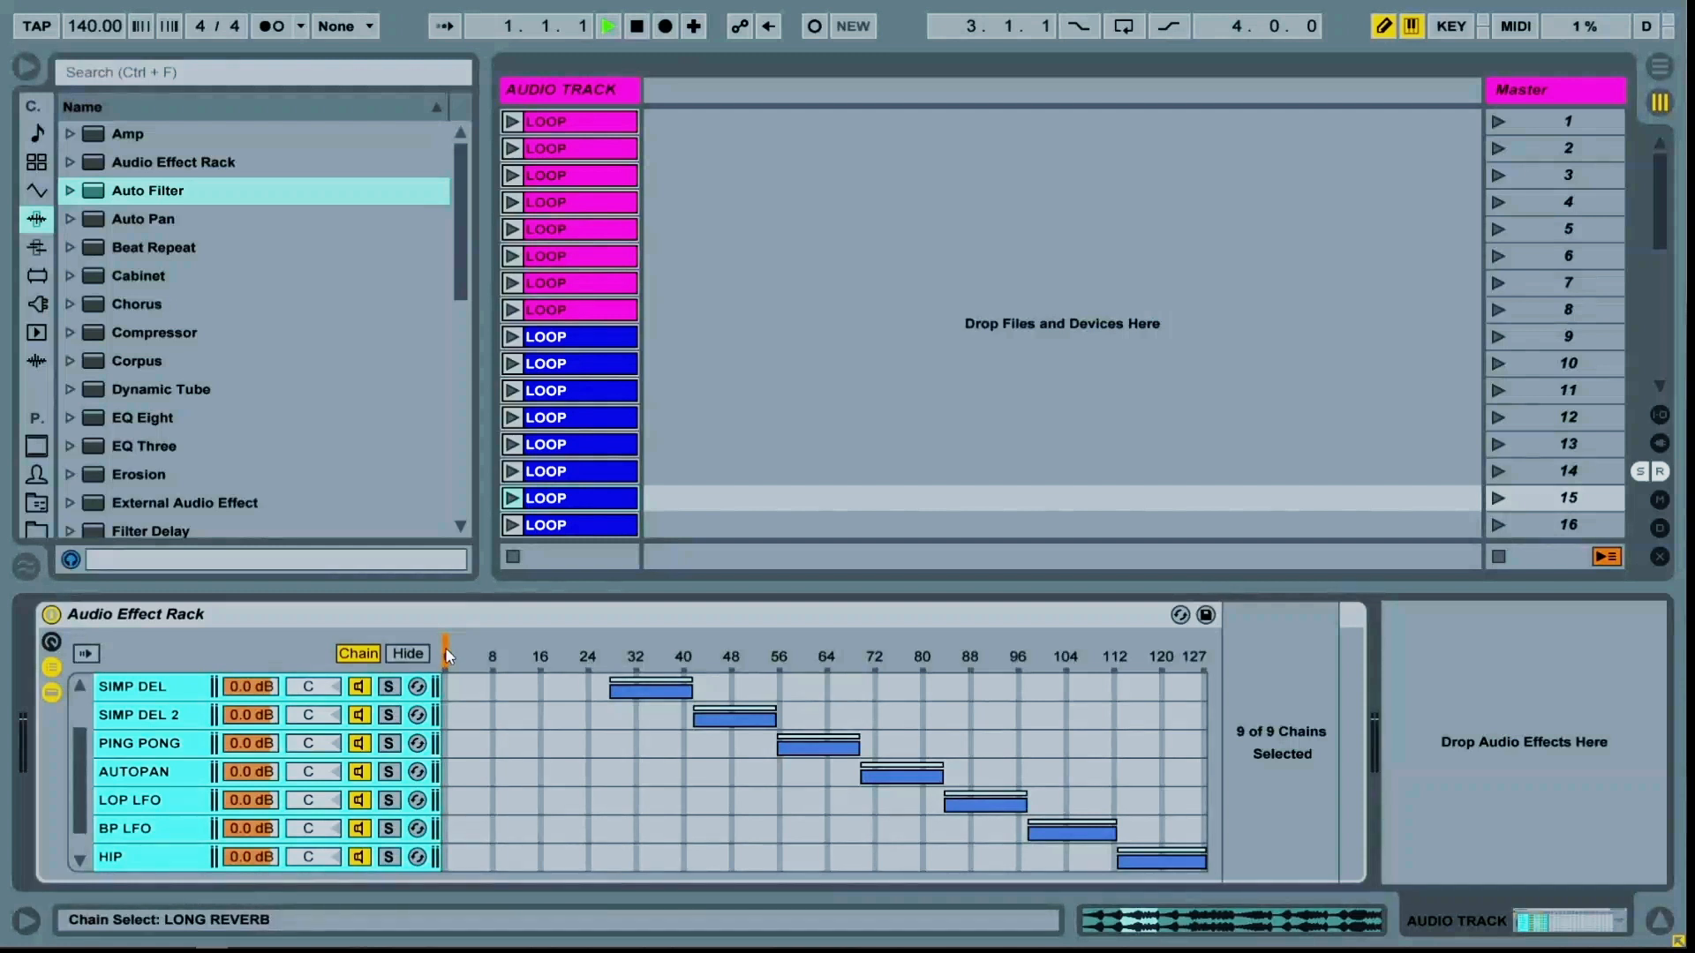
Map the chain selector to Macro 1
mouse_move(445, 648)
mouse_down()
mouse_move(738, 663)
mouse_move(691, 672)
mouse_up()
right_click(691, 672)
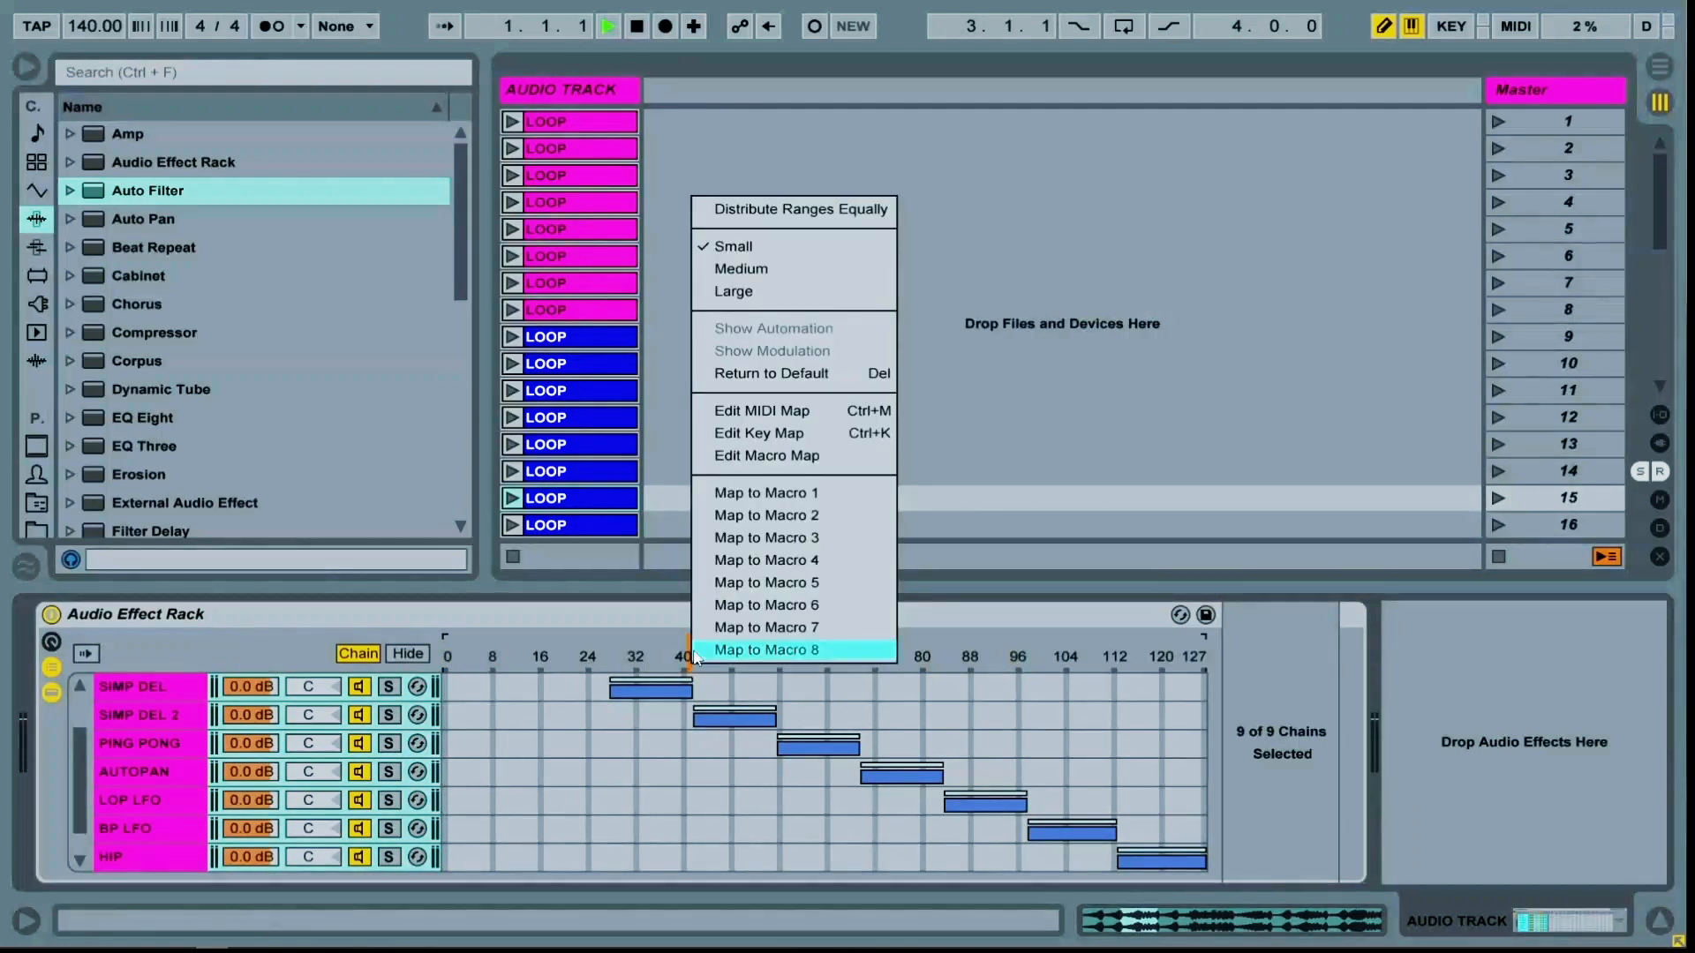
click(718, 497)
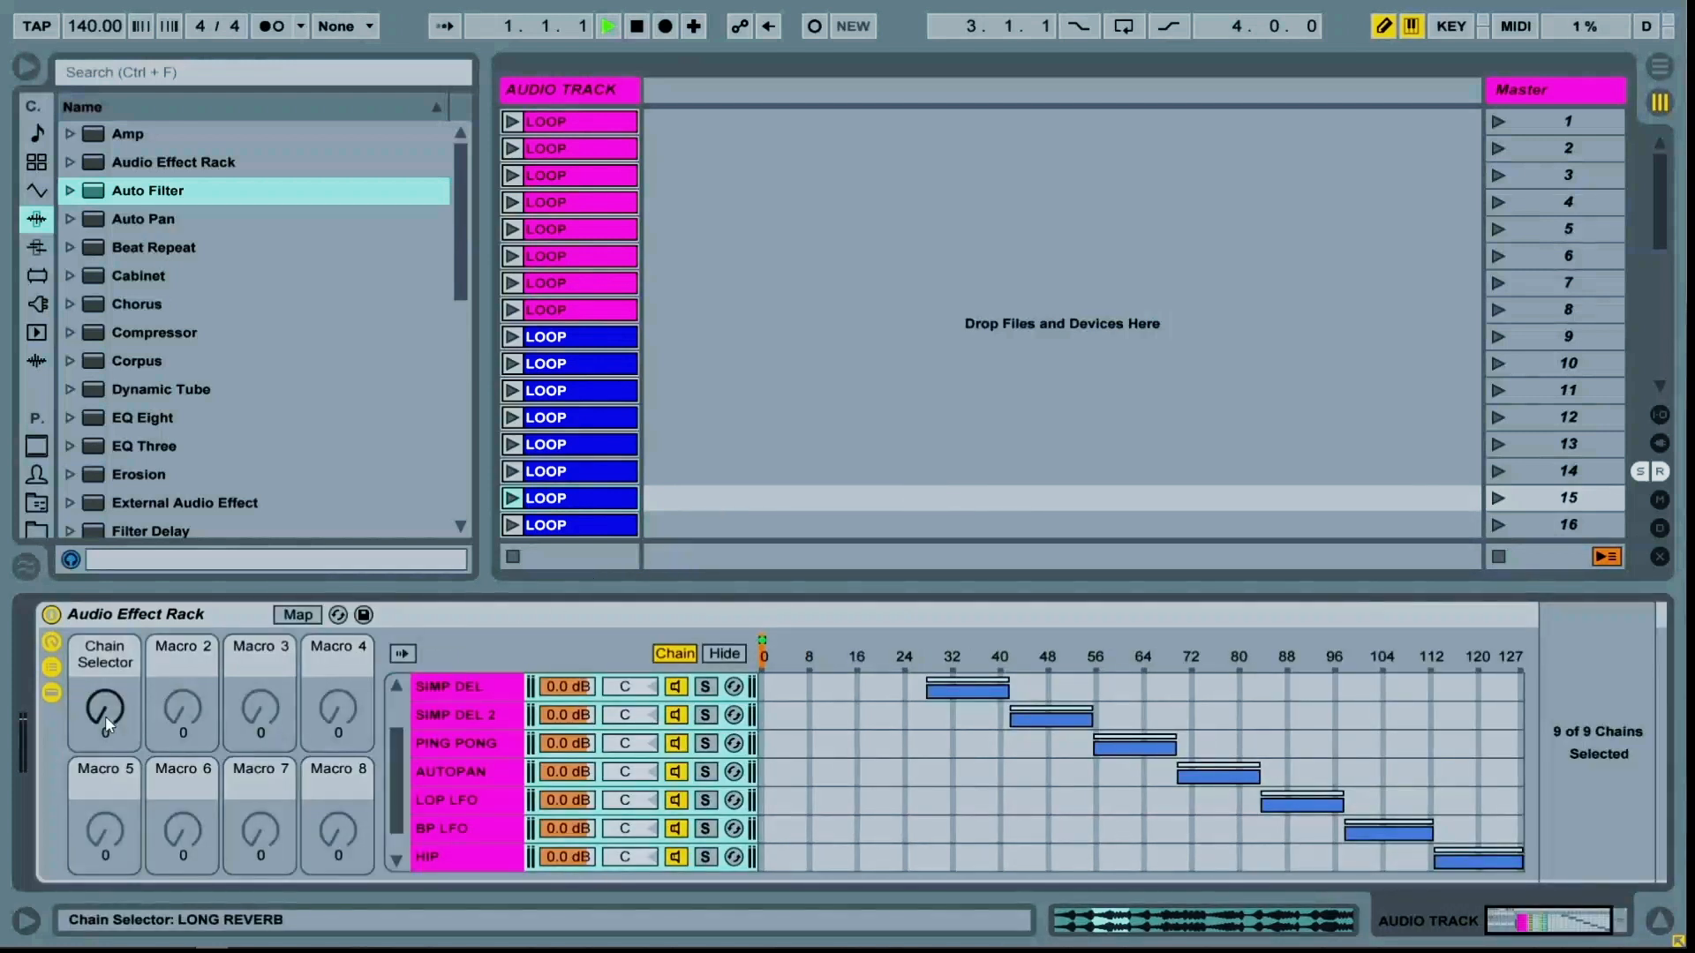
Sweep the Chain Selector macro up and back down to audition the chains
mouse_move(104, 716)
mouse_down()
mouse_move(104, 616)
mouse_move(104, 657)
mouse_up()
mouse_move(105, 707)
mouse_down()
mouse_move(105, 738)
mouse_move(105, 639)
mouse_move(105, 739)
mouse_up()
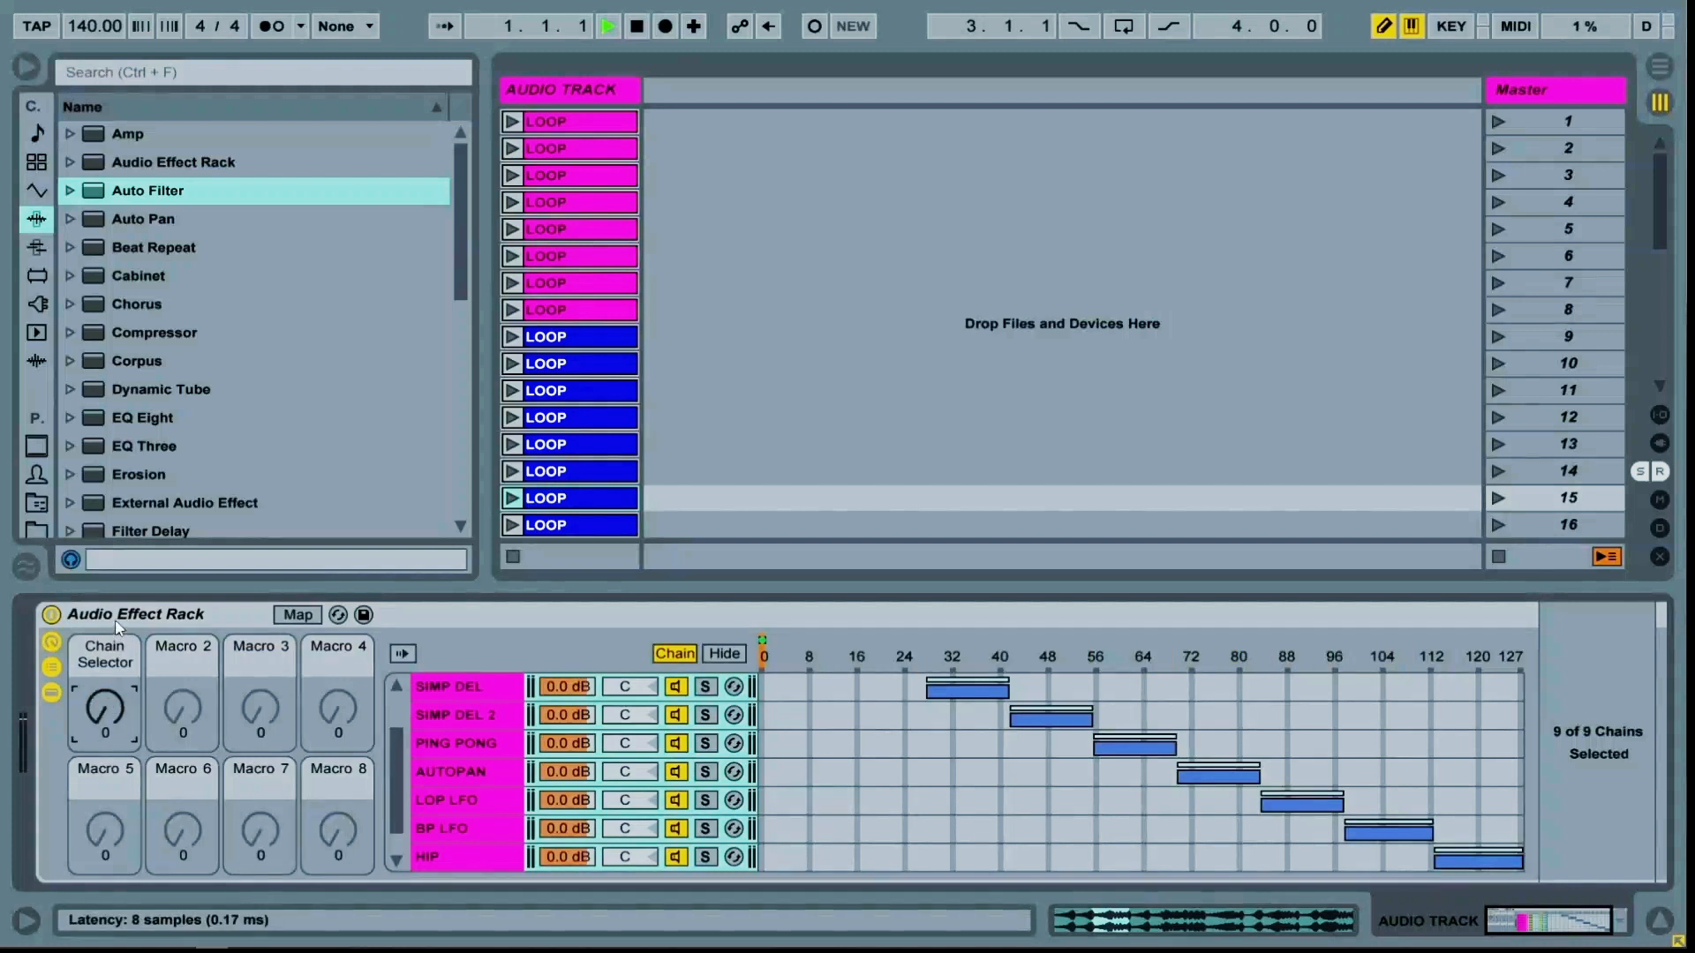
click(119, 622)
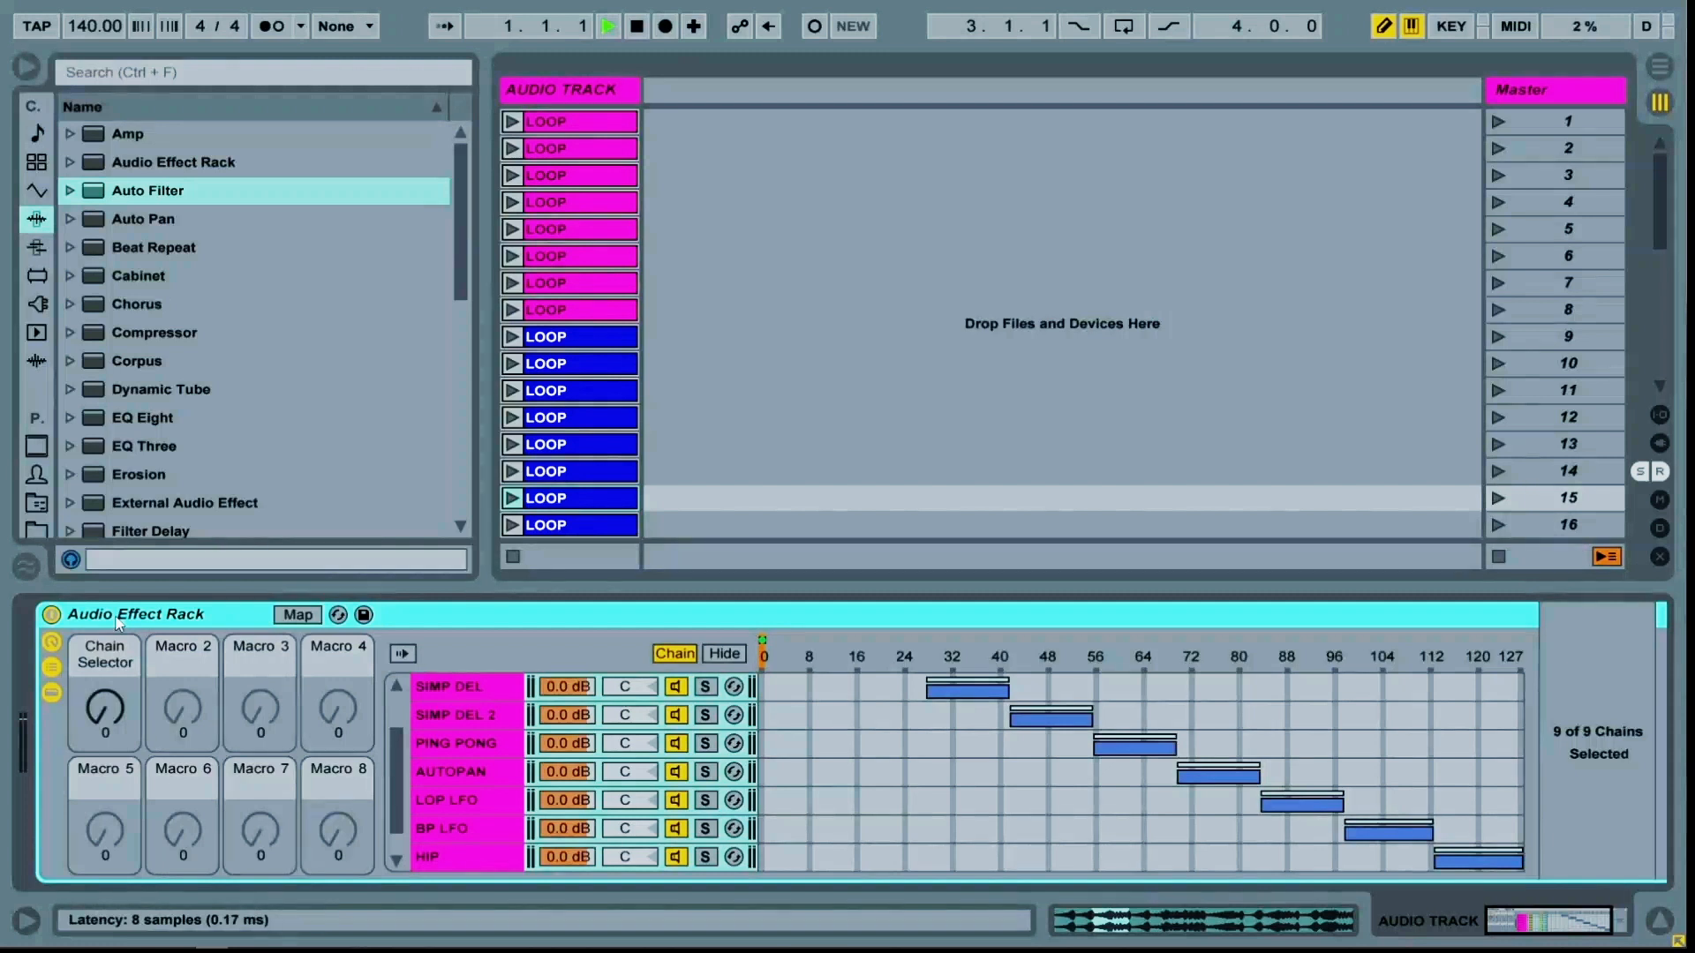
Group the effect rack into a new outer Audio Effect Rack and show its chain list
key(ctrl+g)
click(55, 669)
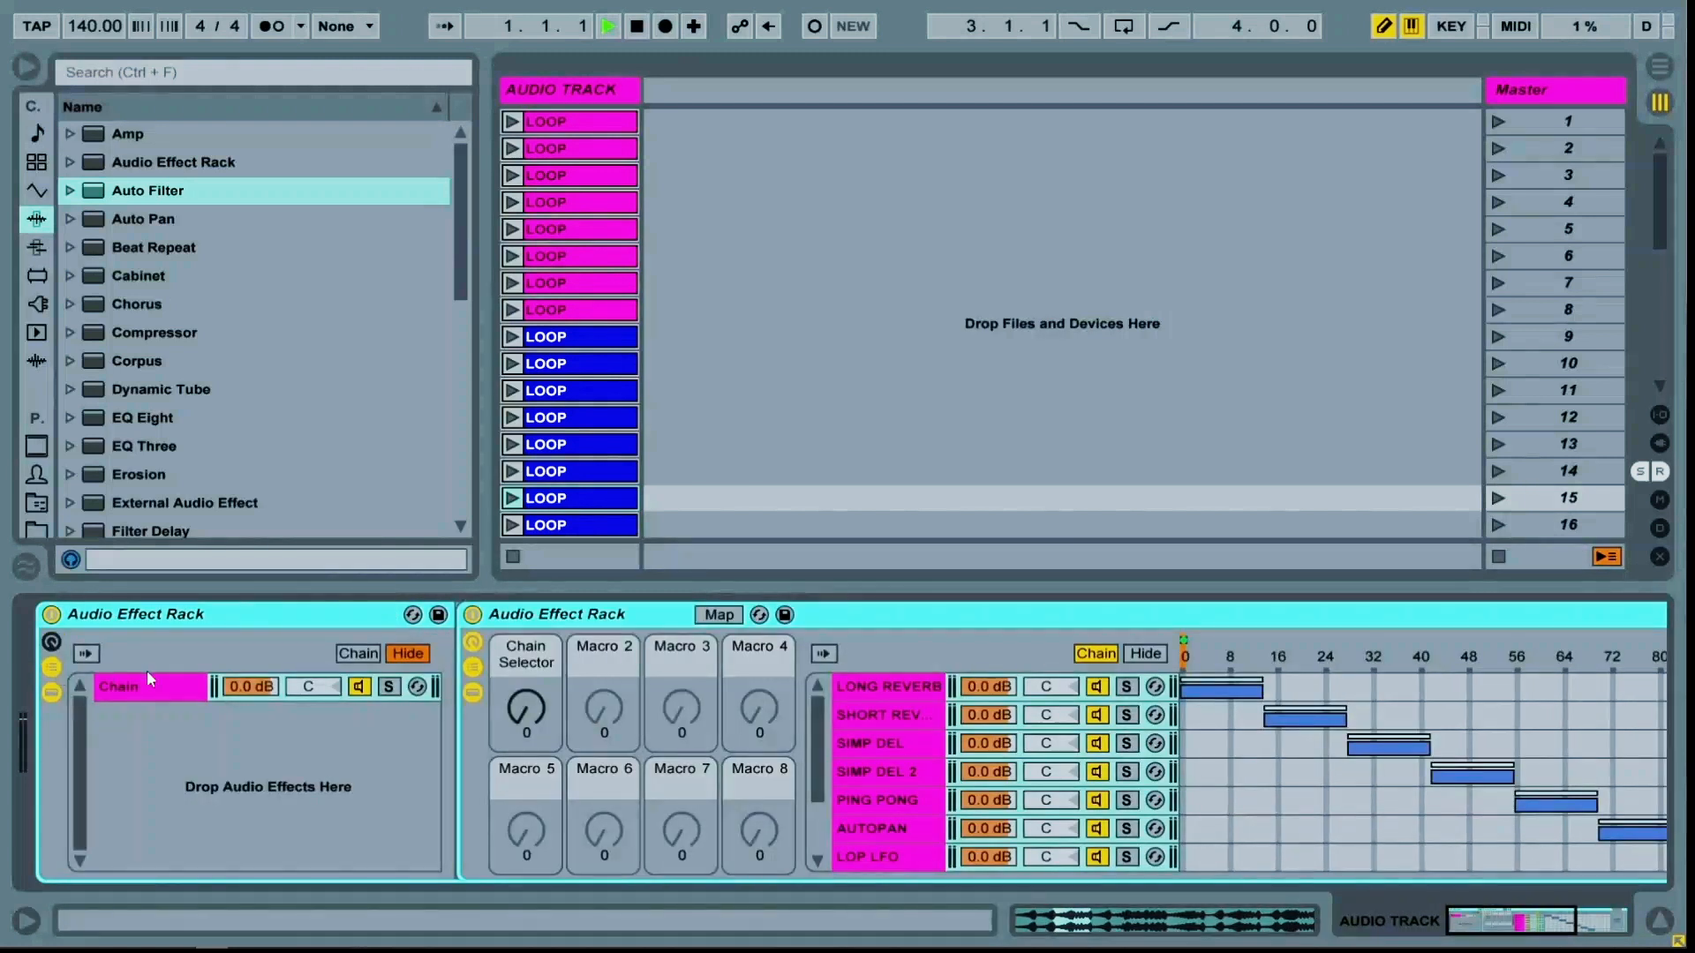
click(523, 618)
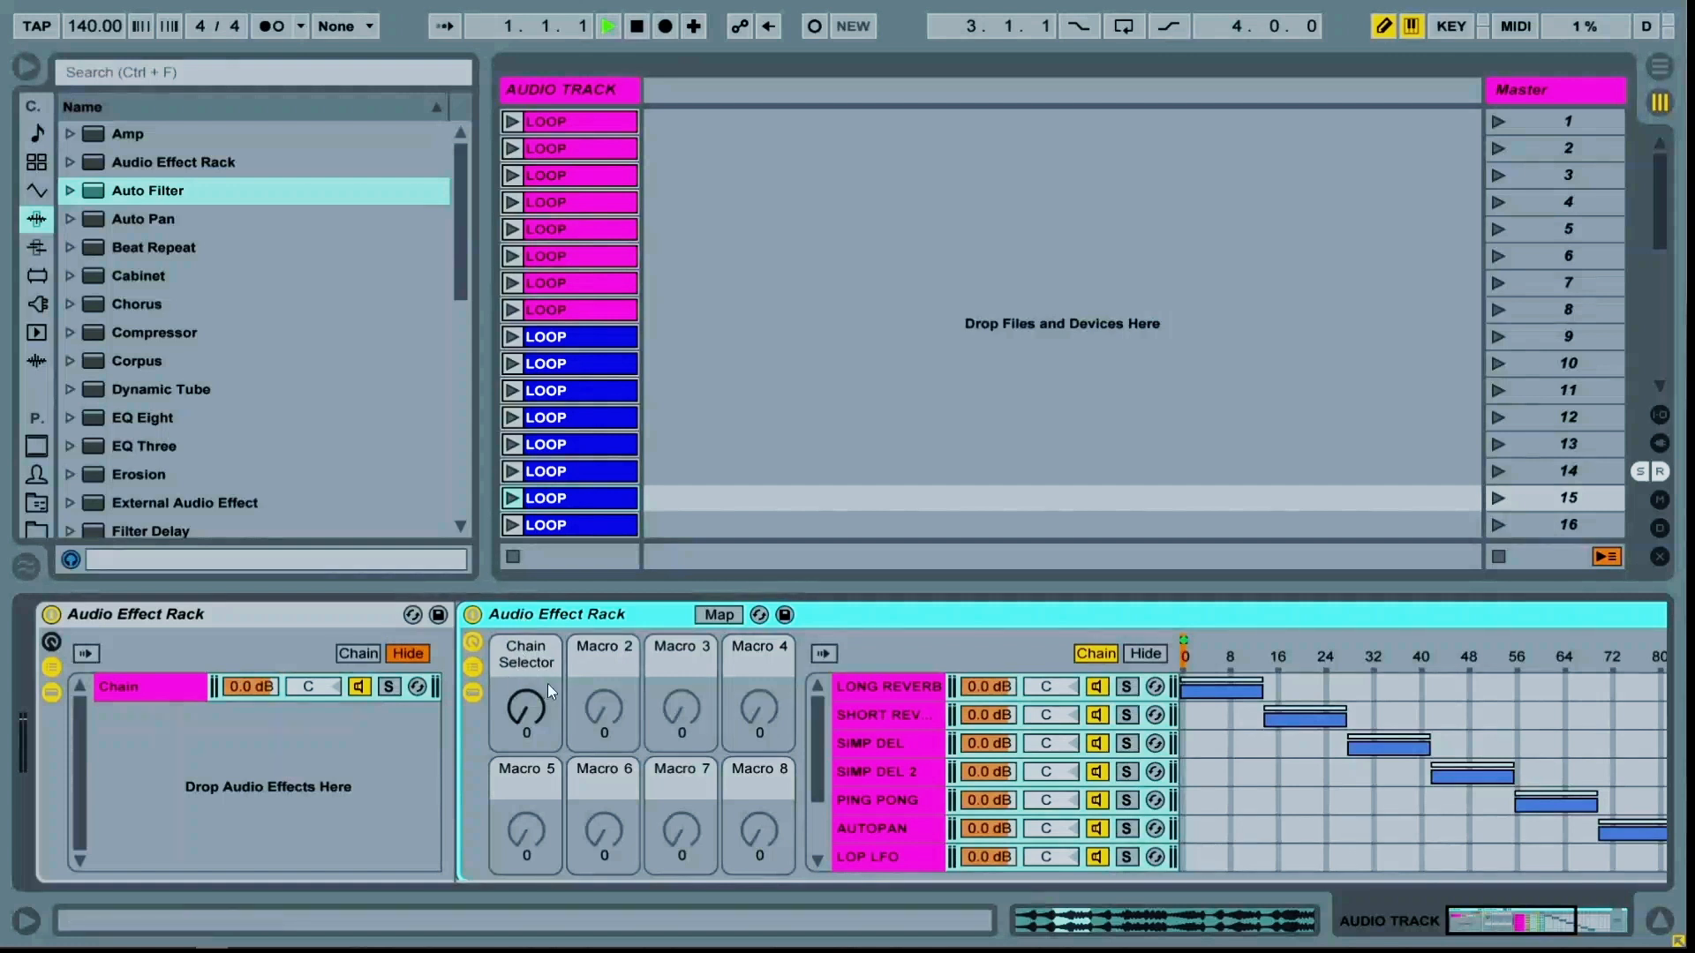
Rename the outer rack's existing chain to WET
click(165, 682)
key(ctrl+r)
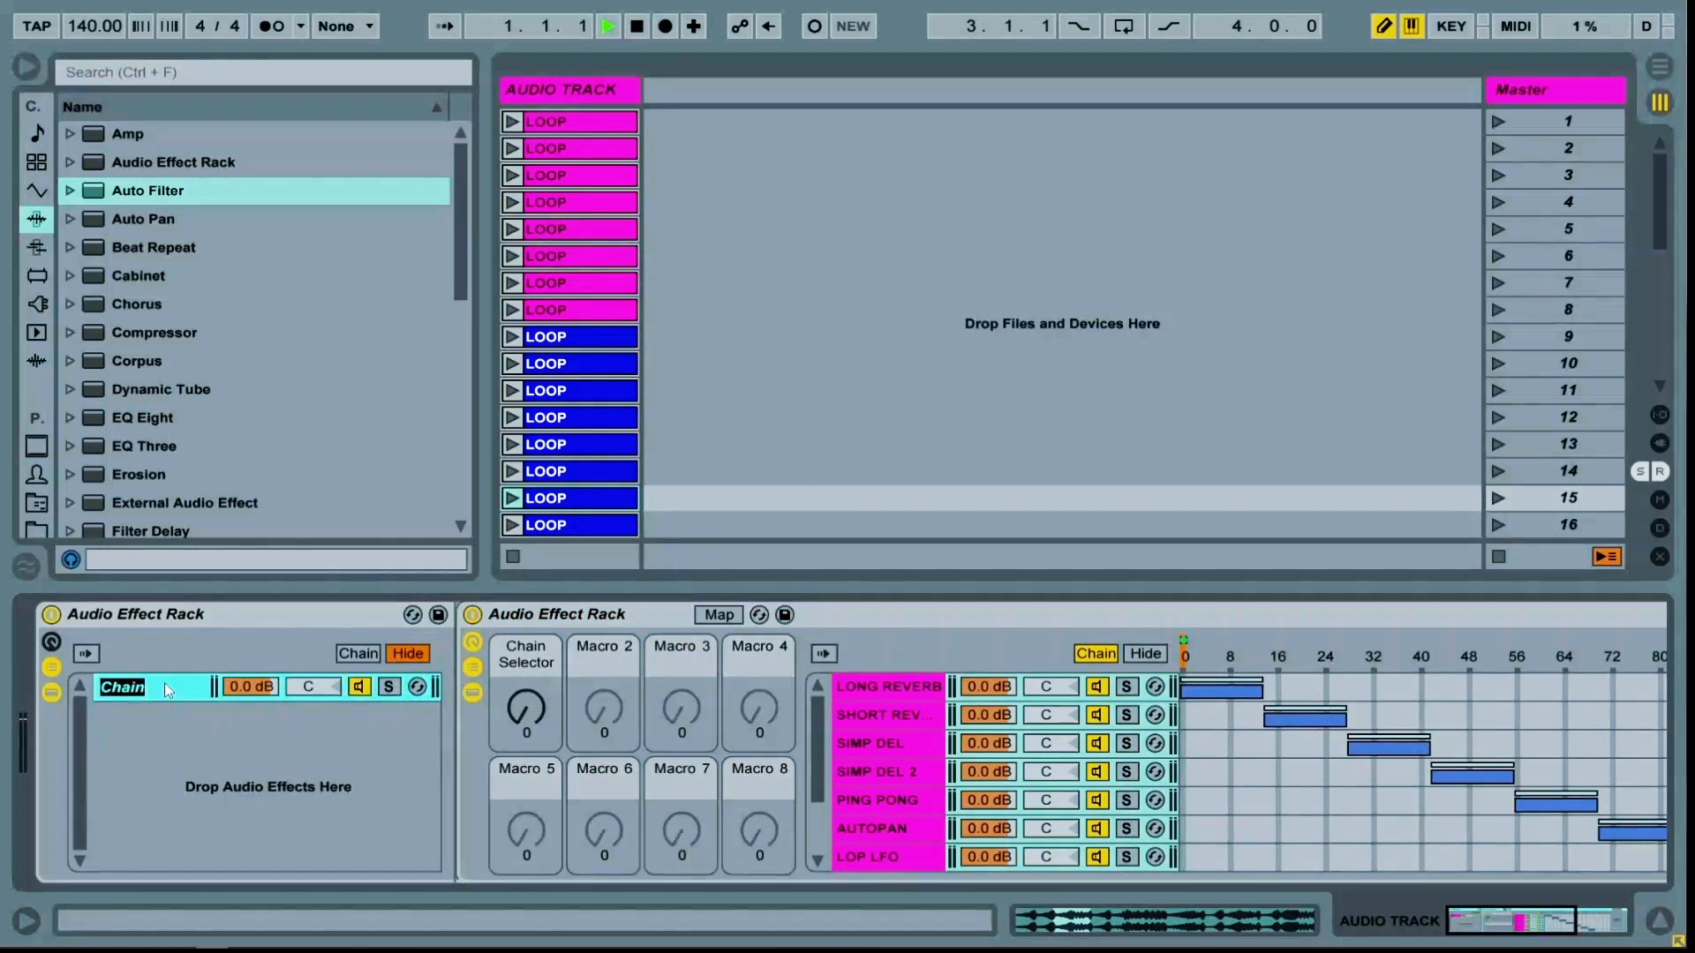
text(wet)
key(ctrl+r)
text(WE)
Create an empty chain named DRY and move it above the WET chain
right_click(159, 751)
click(164, 759)
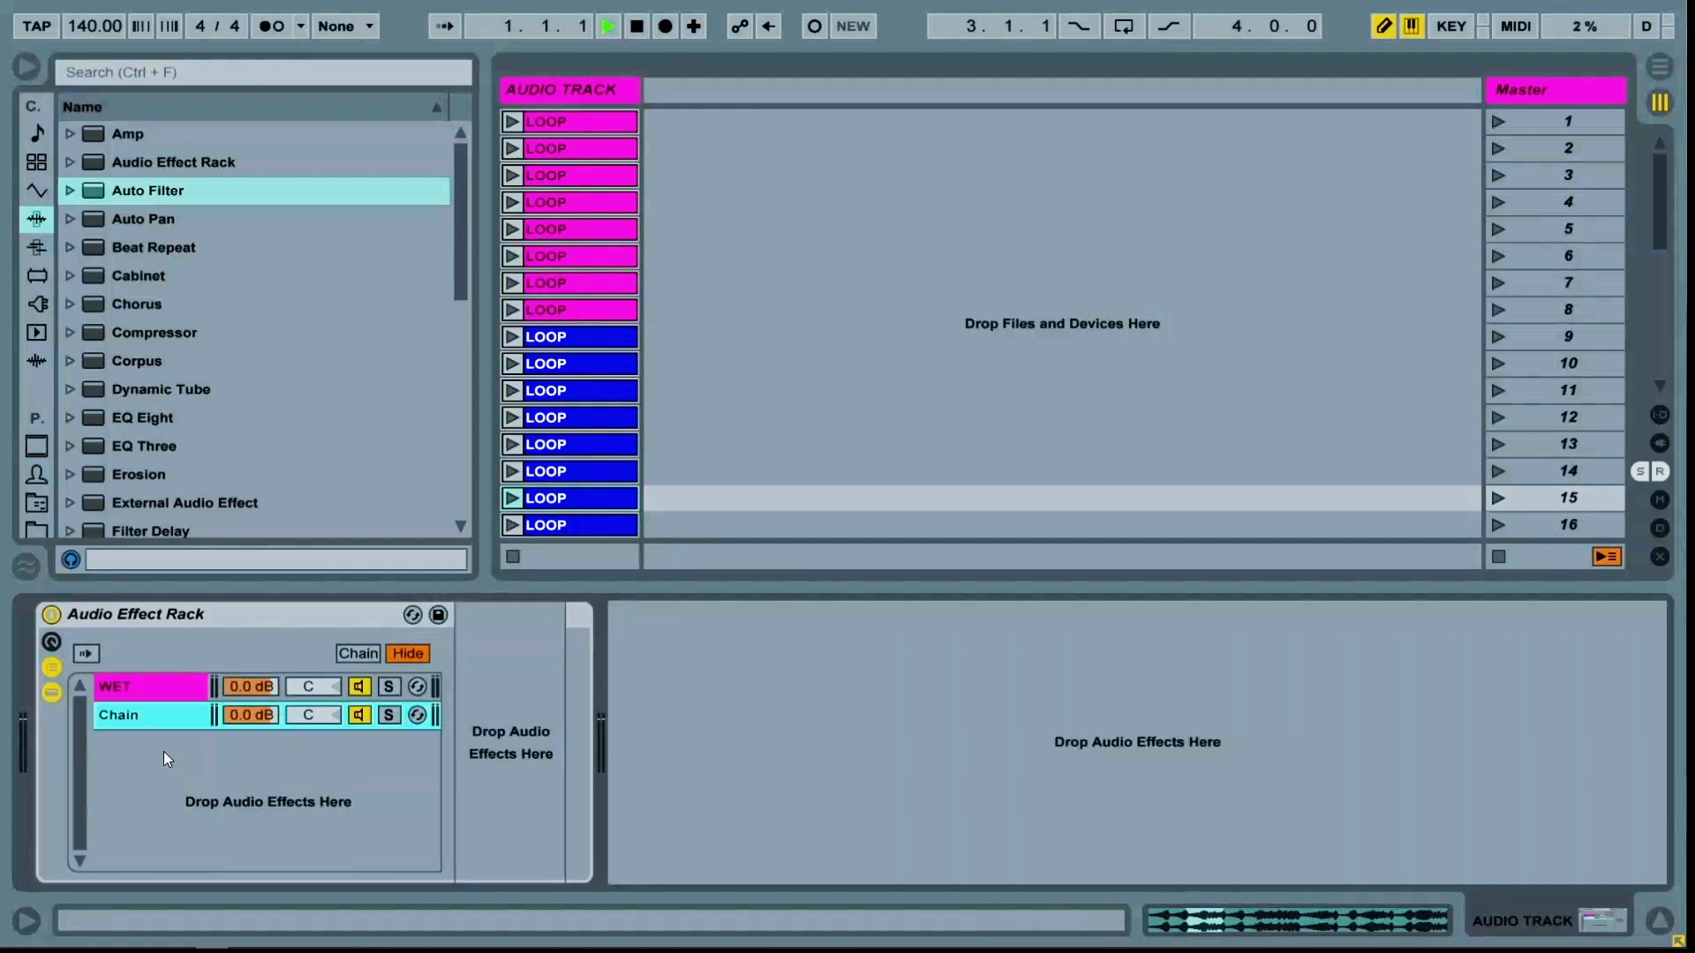
key(ctrl+r)
text(DRY)
key(Return)
drag(153, 708, 157, 688)
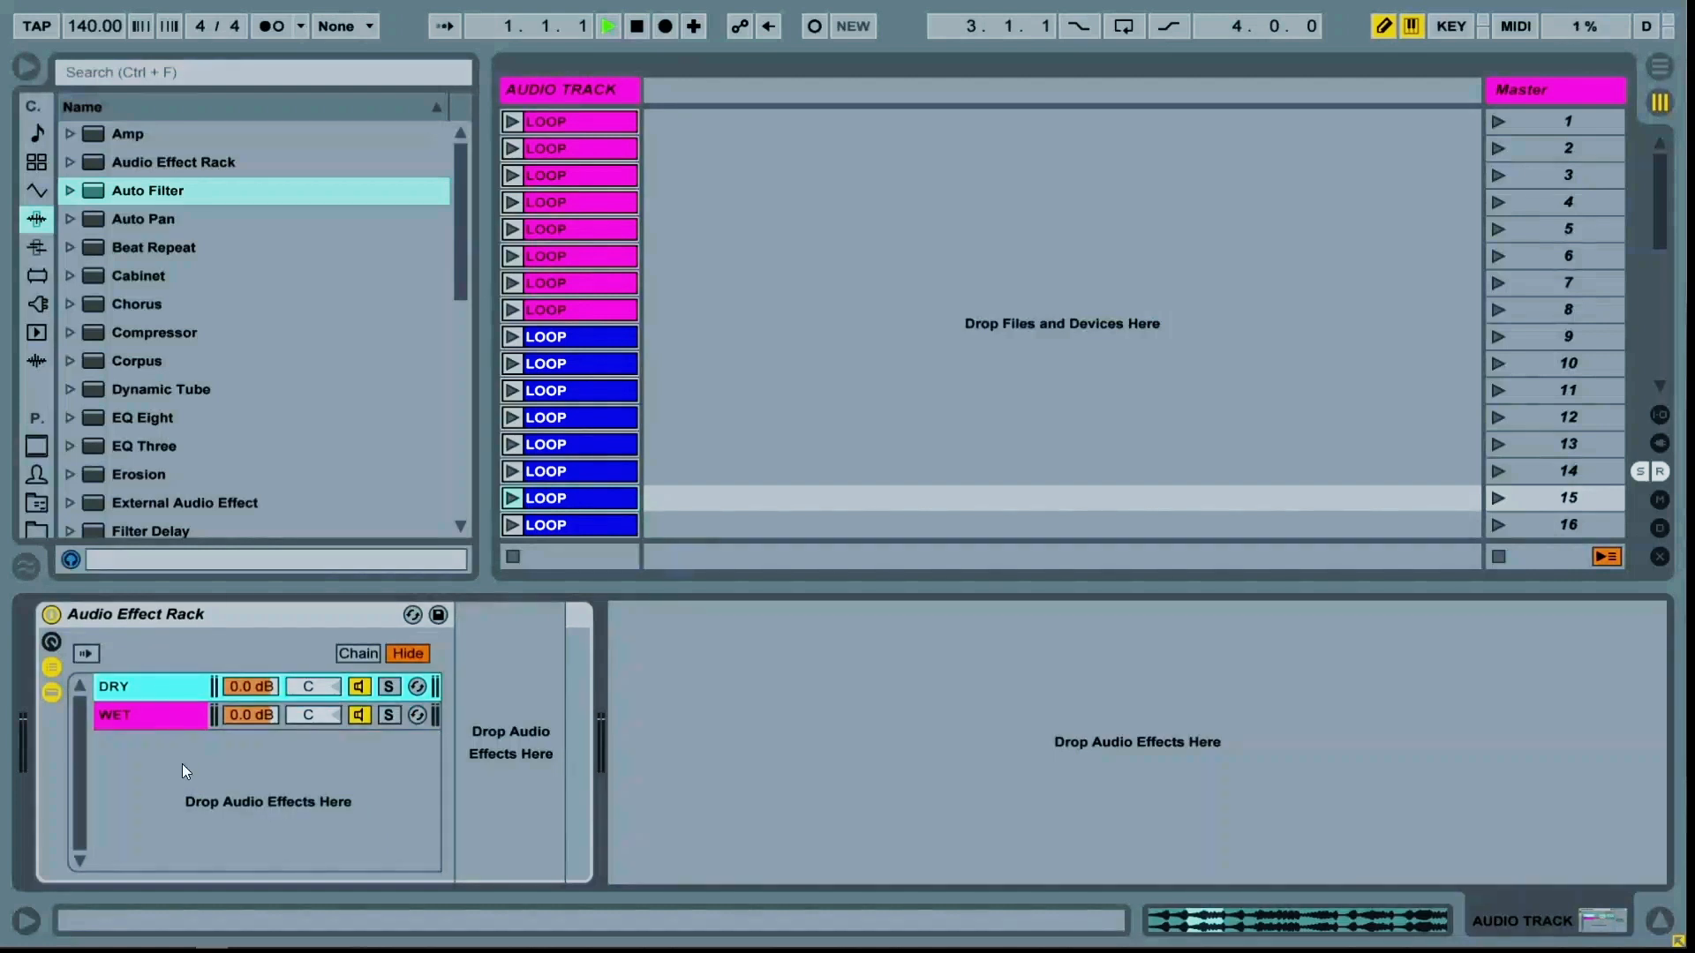
Open the chain select editor, select both chains and extend their zones across the full range
click(356, 654)
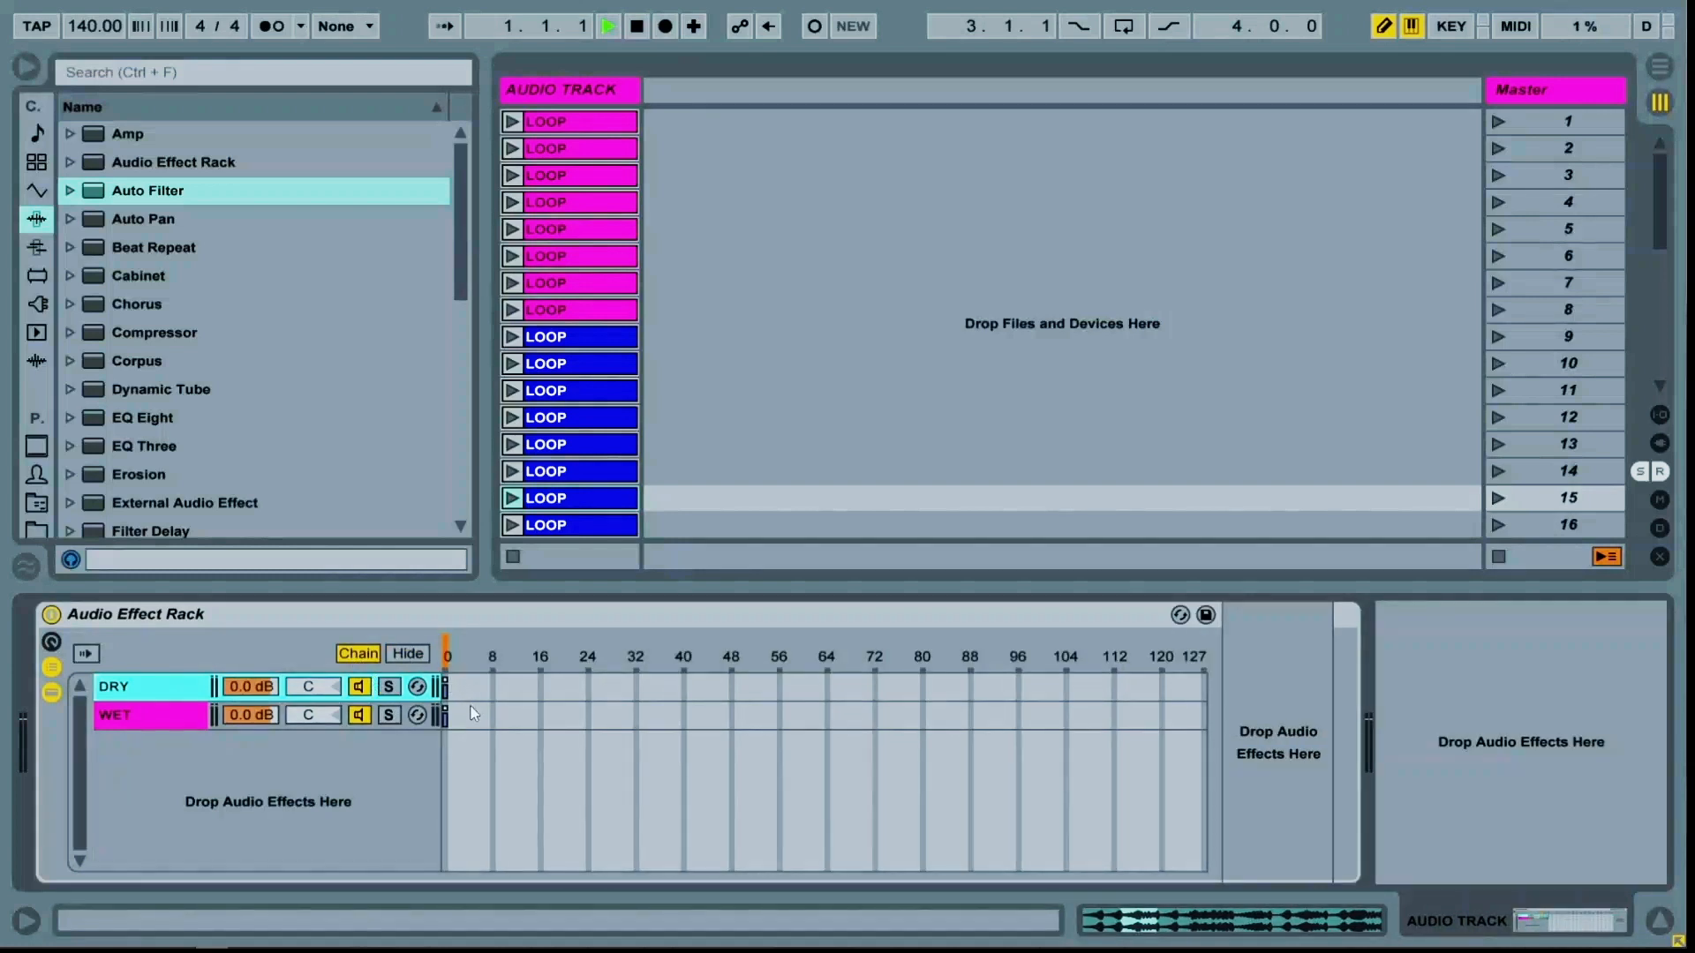
click(472, 713)
shift+click(124, 677)
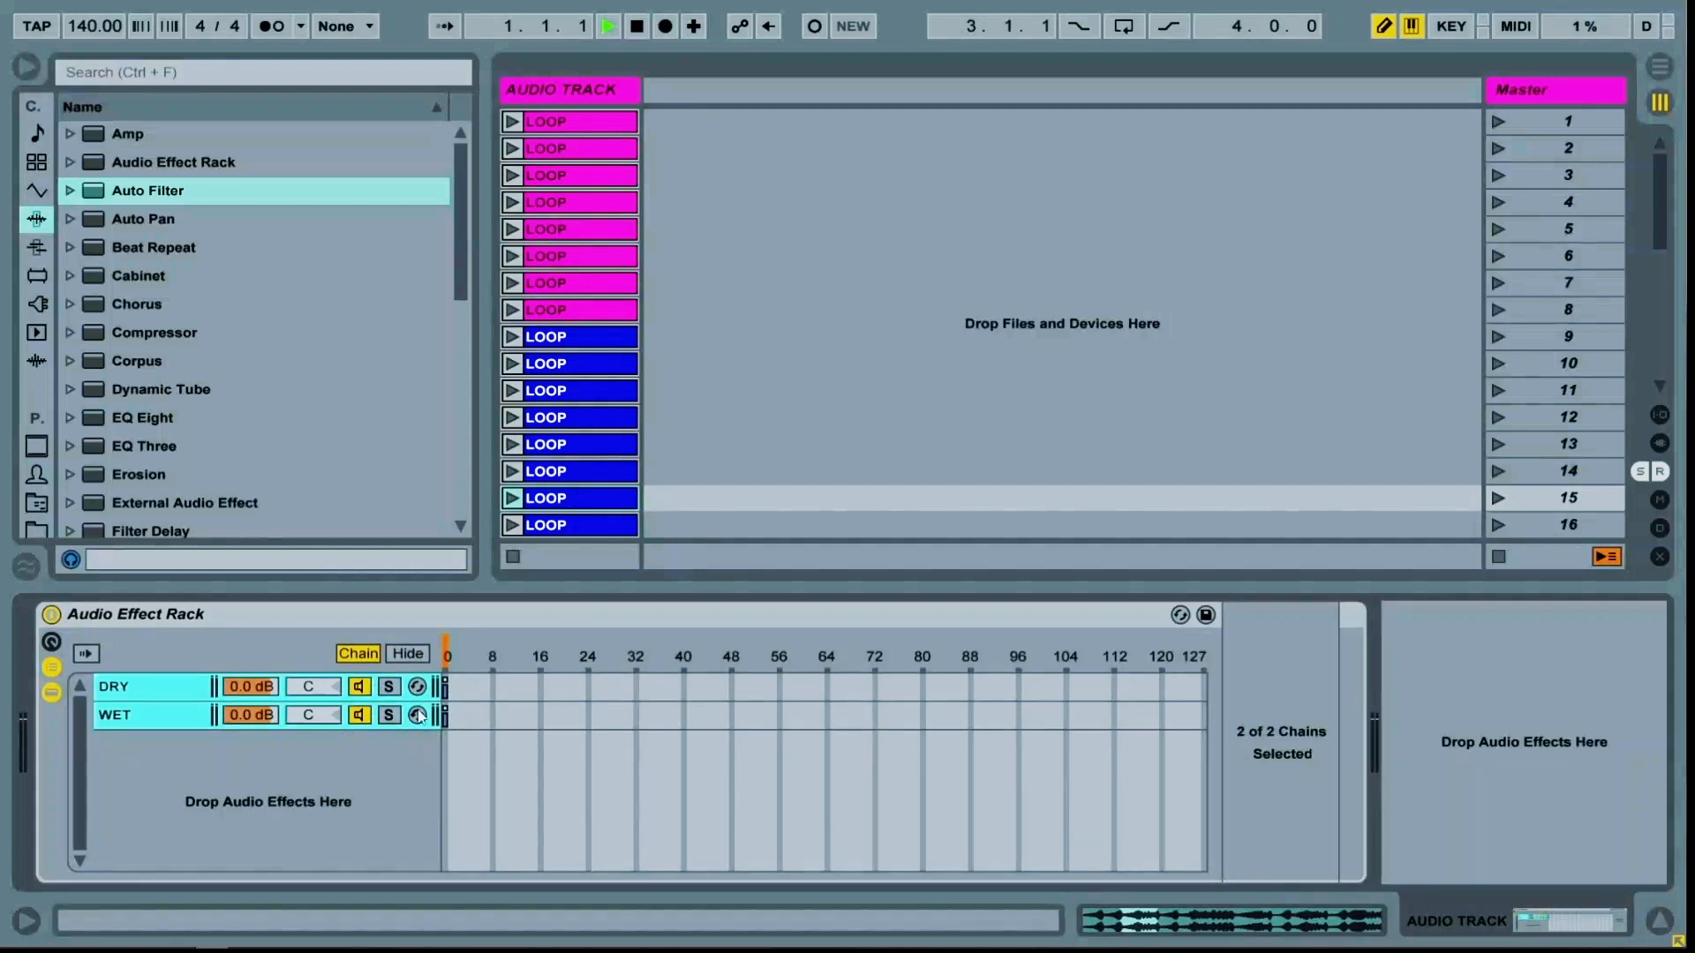
drag(448, 685, 1246, 698)
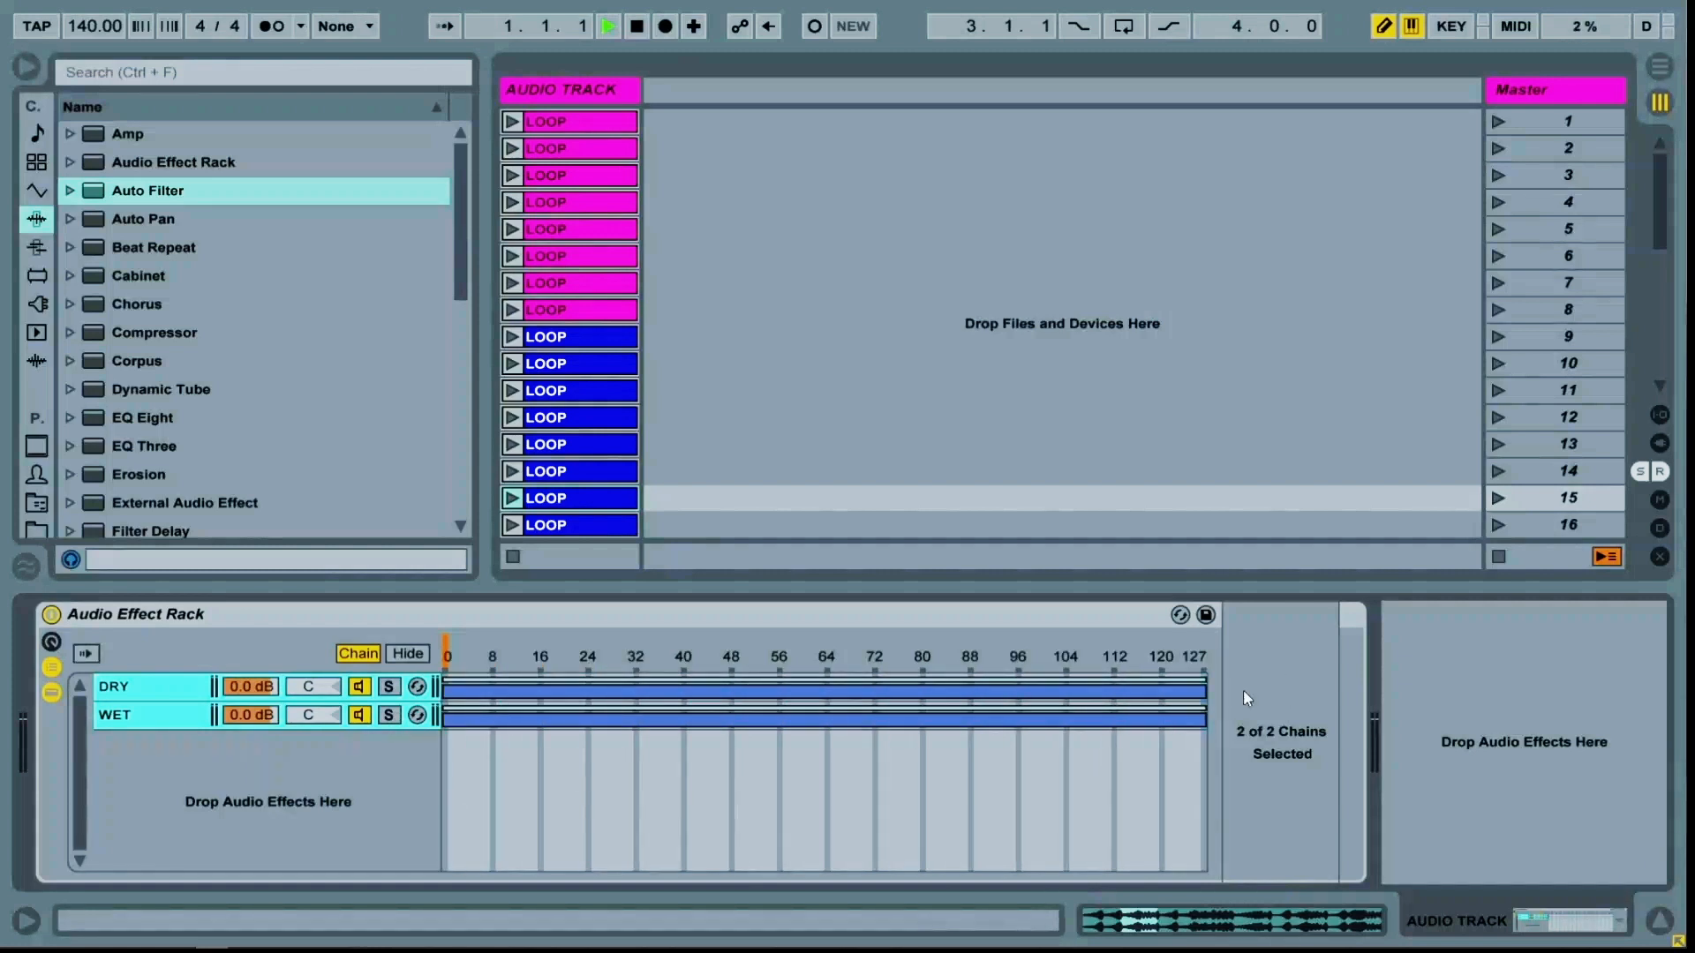
Map the outer rack's chain selector to Macro 1
click(175, 720)
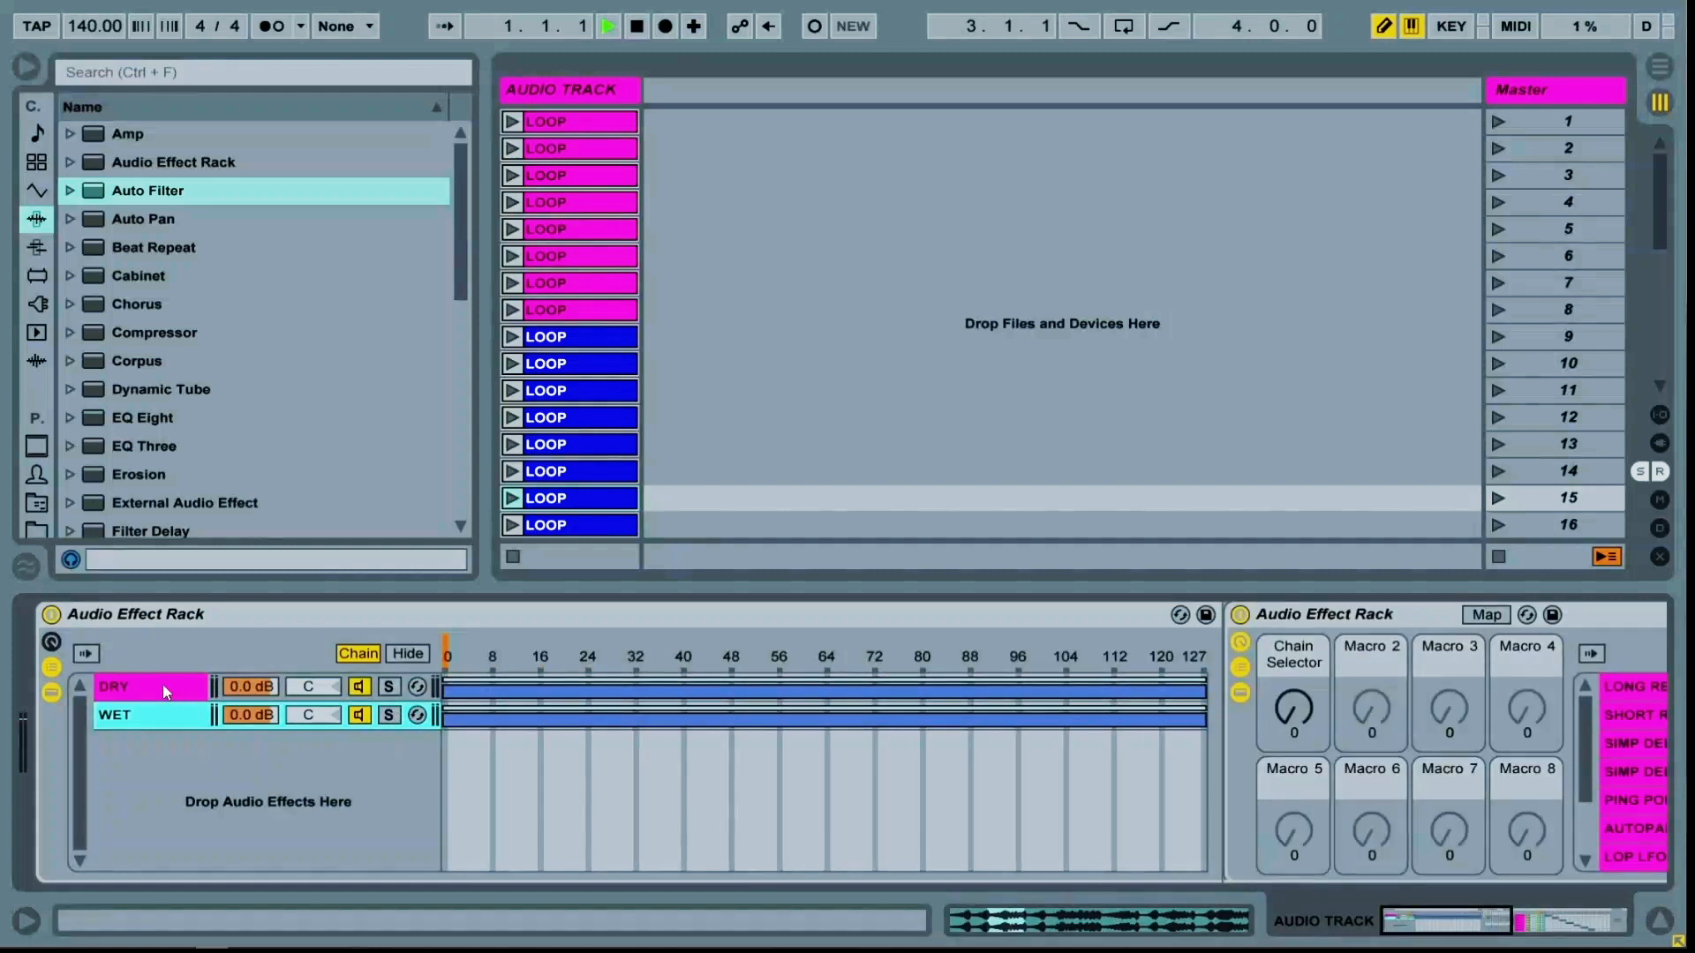
click(53, 643)
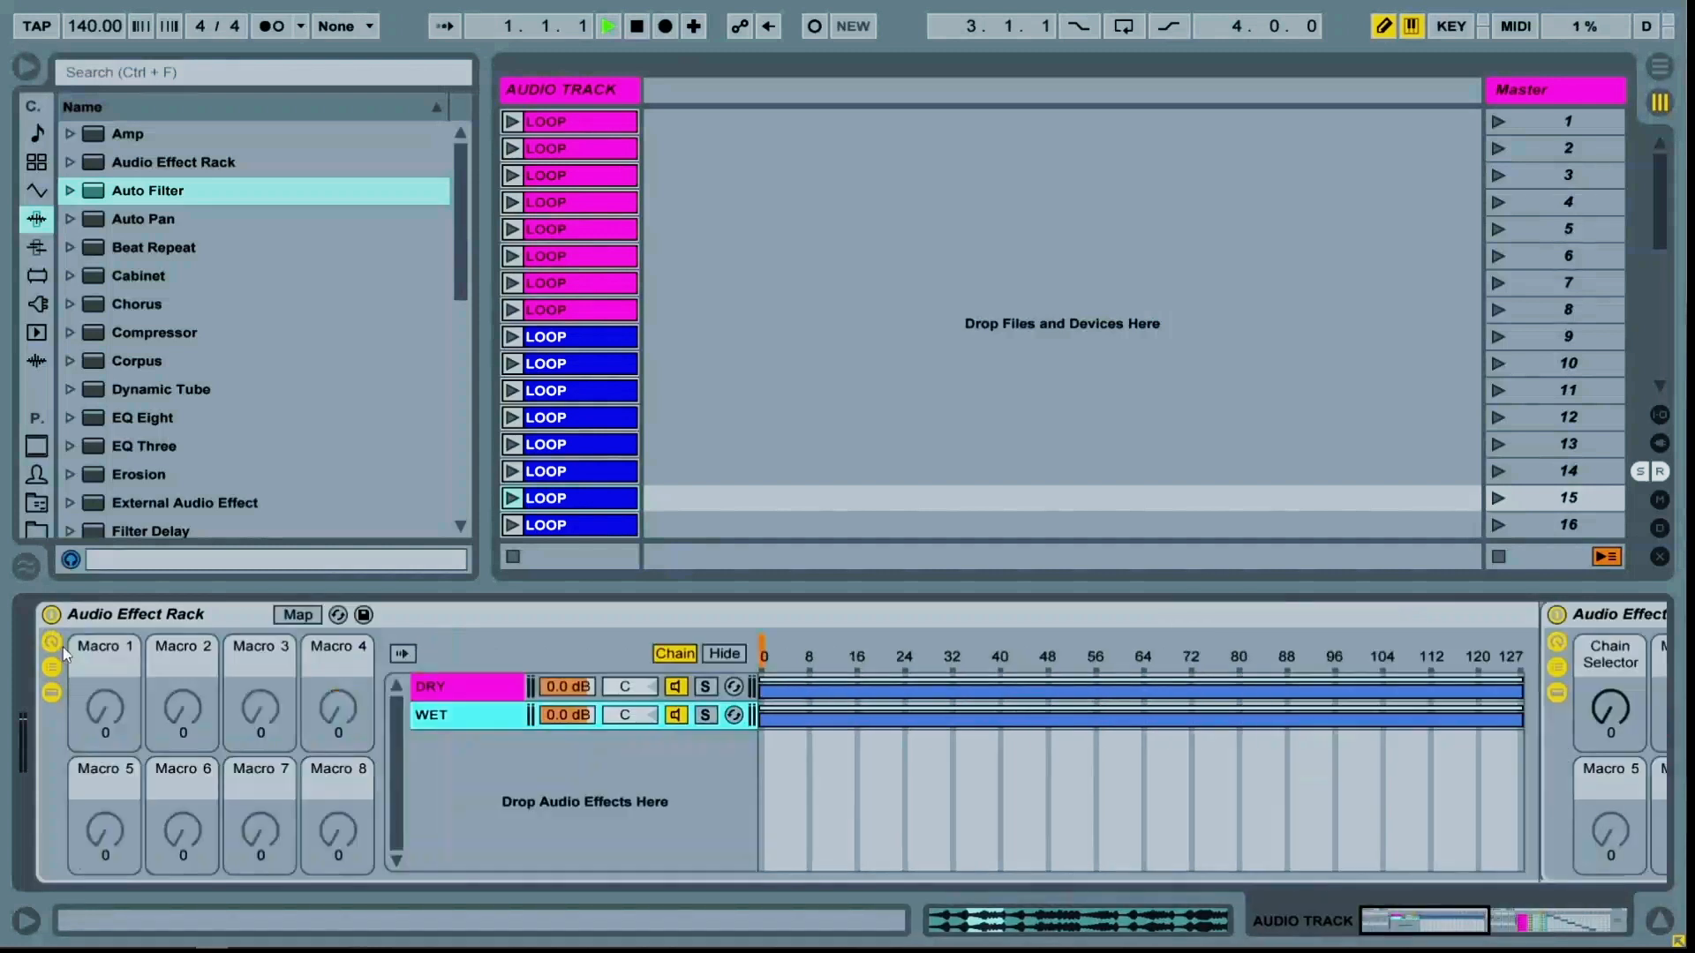
right_click(764, 663)
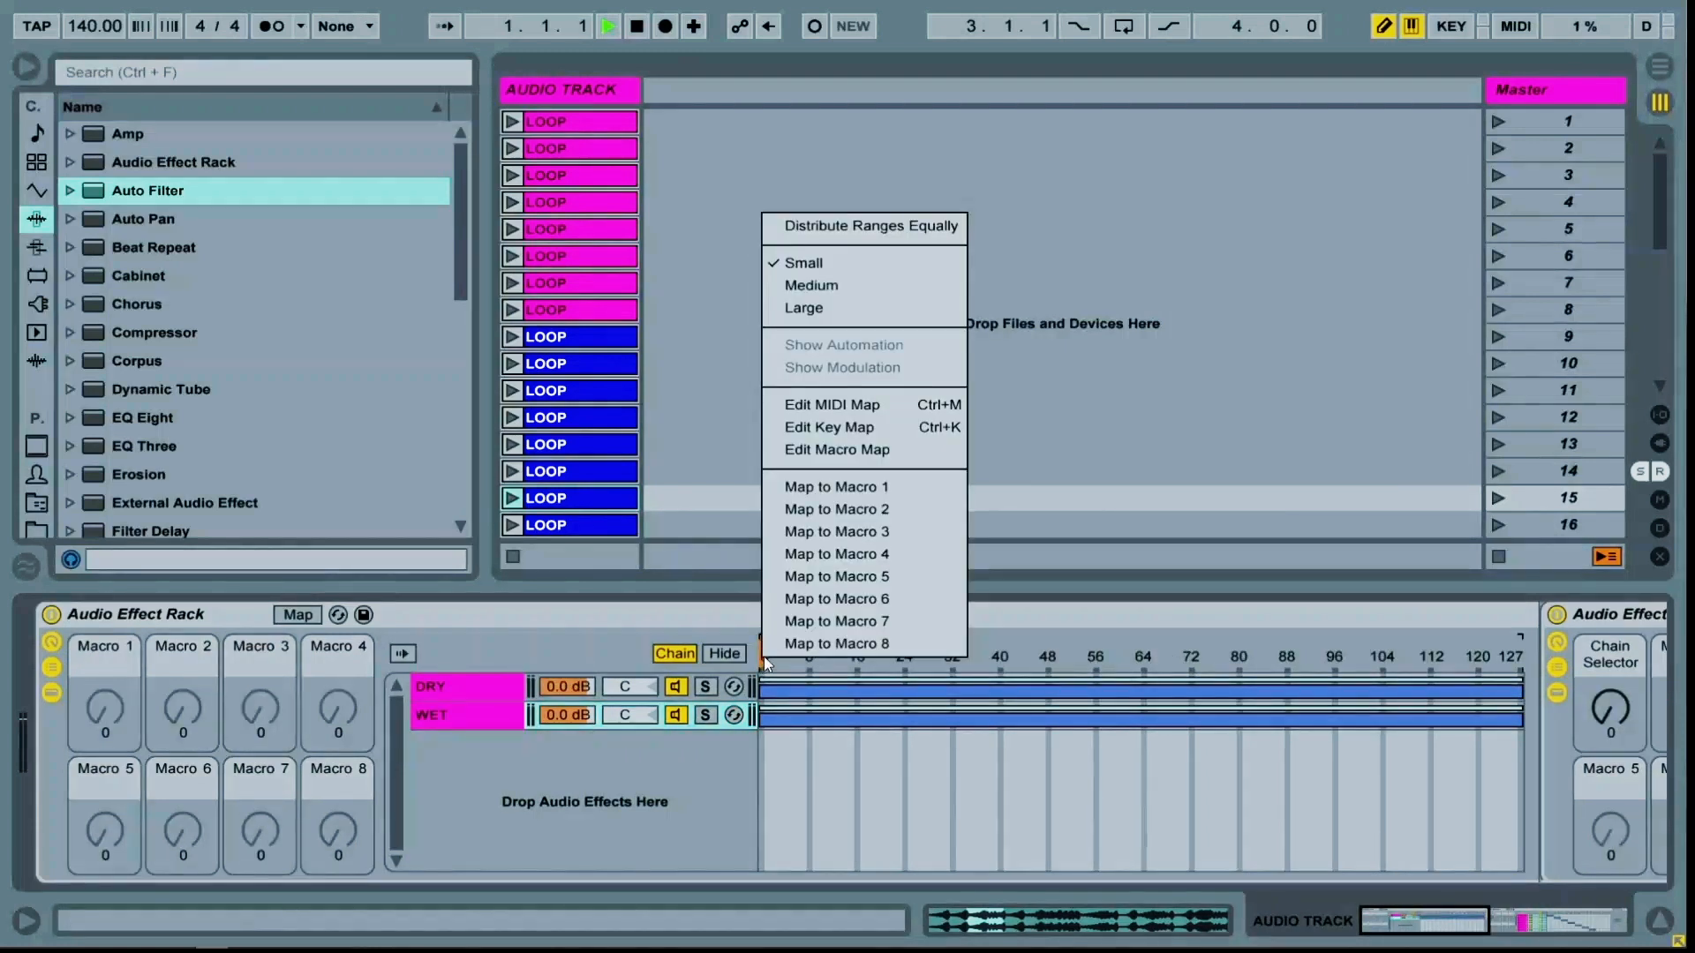
click(834, 488)
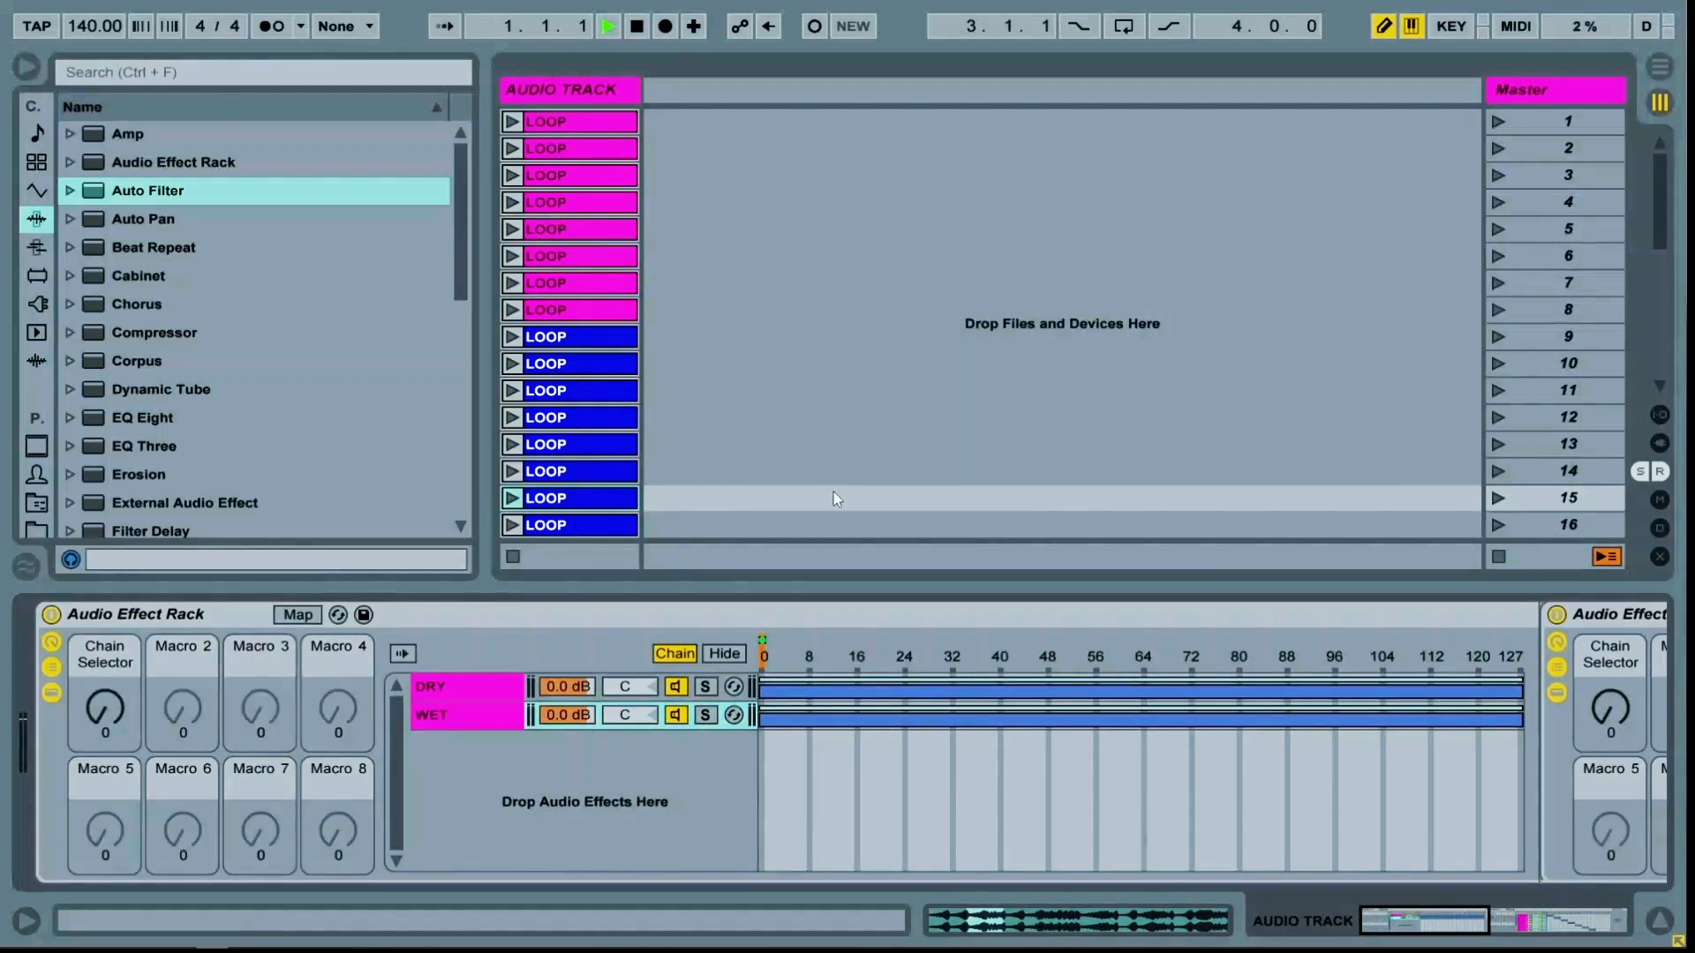
Adjust the fade ranges of the DRY and WET chain zones in the chain select editor
click(752, 715)
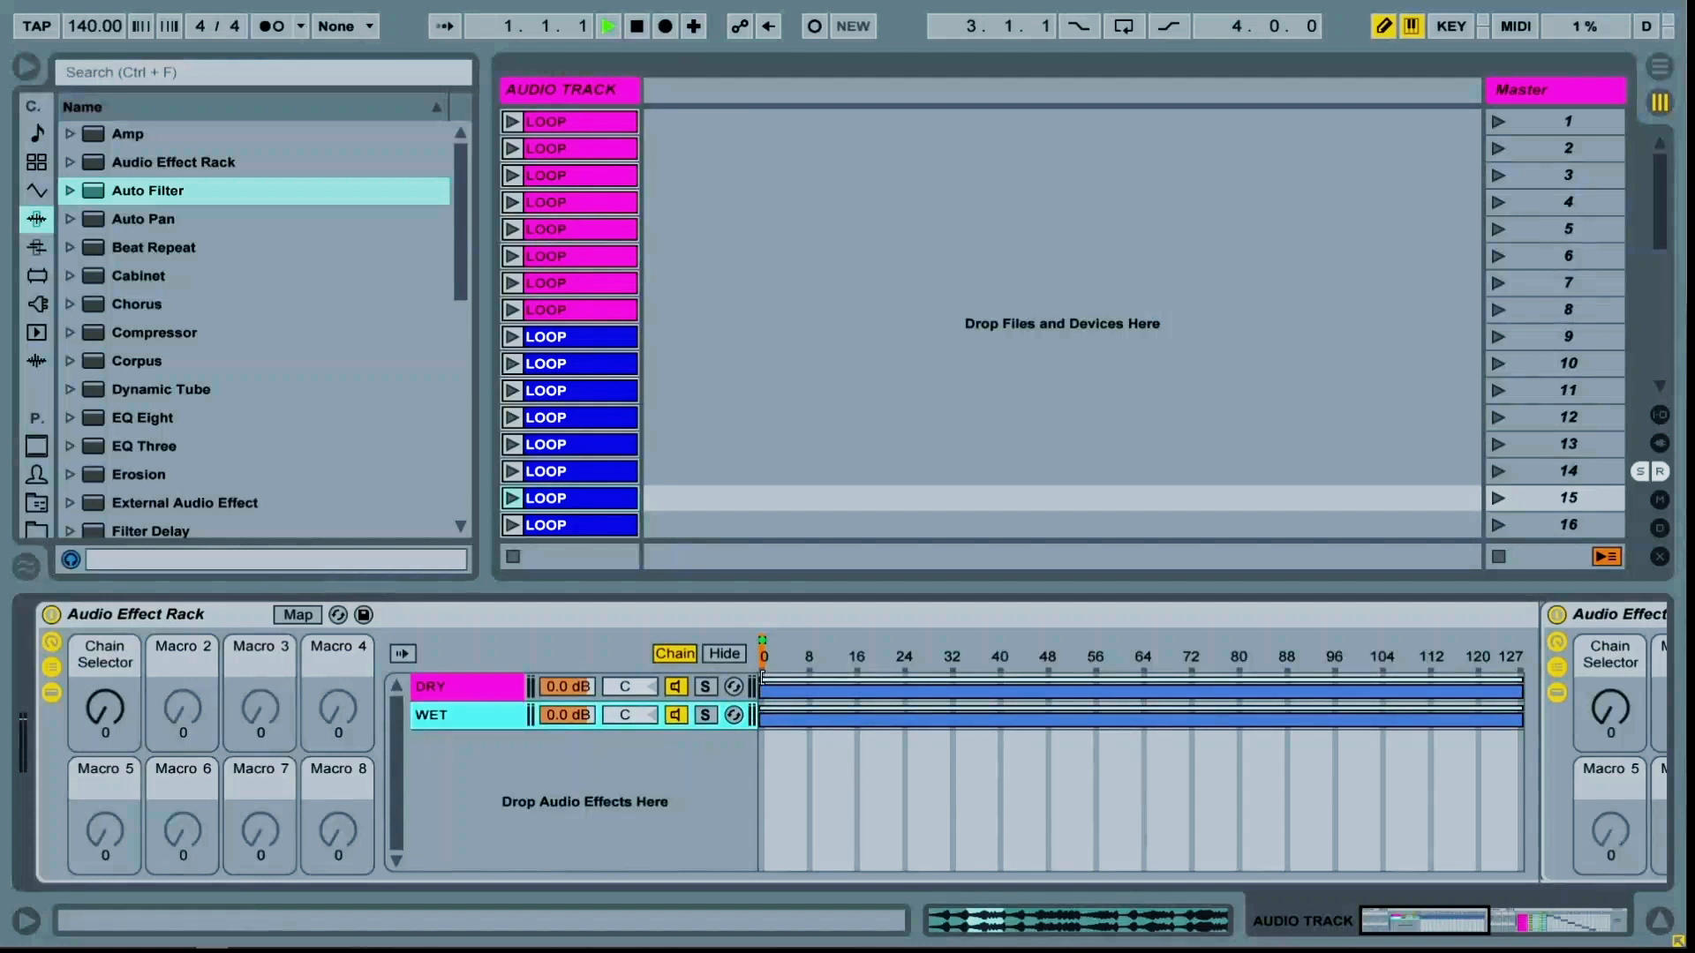
drag(1522, 680, 1623, 673)
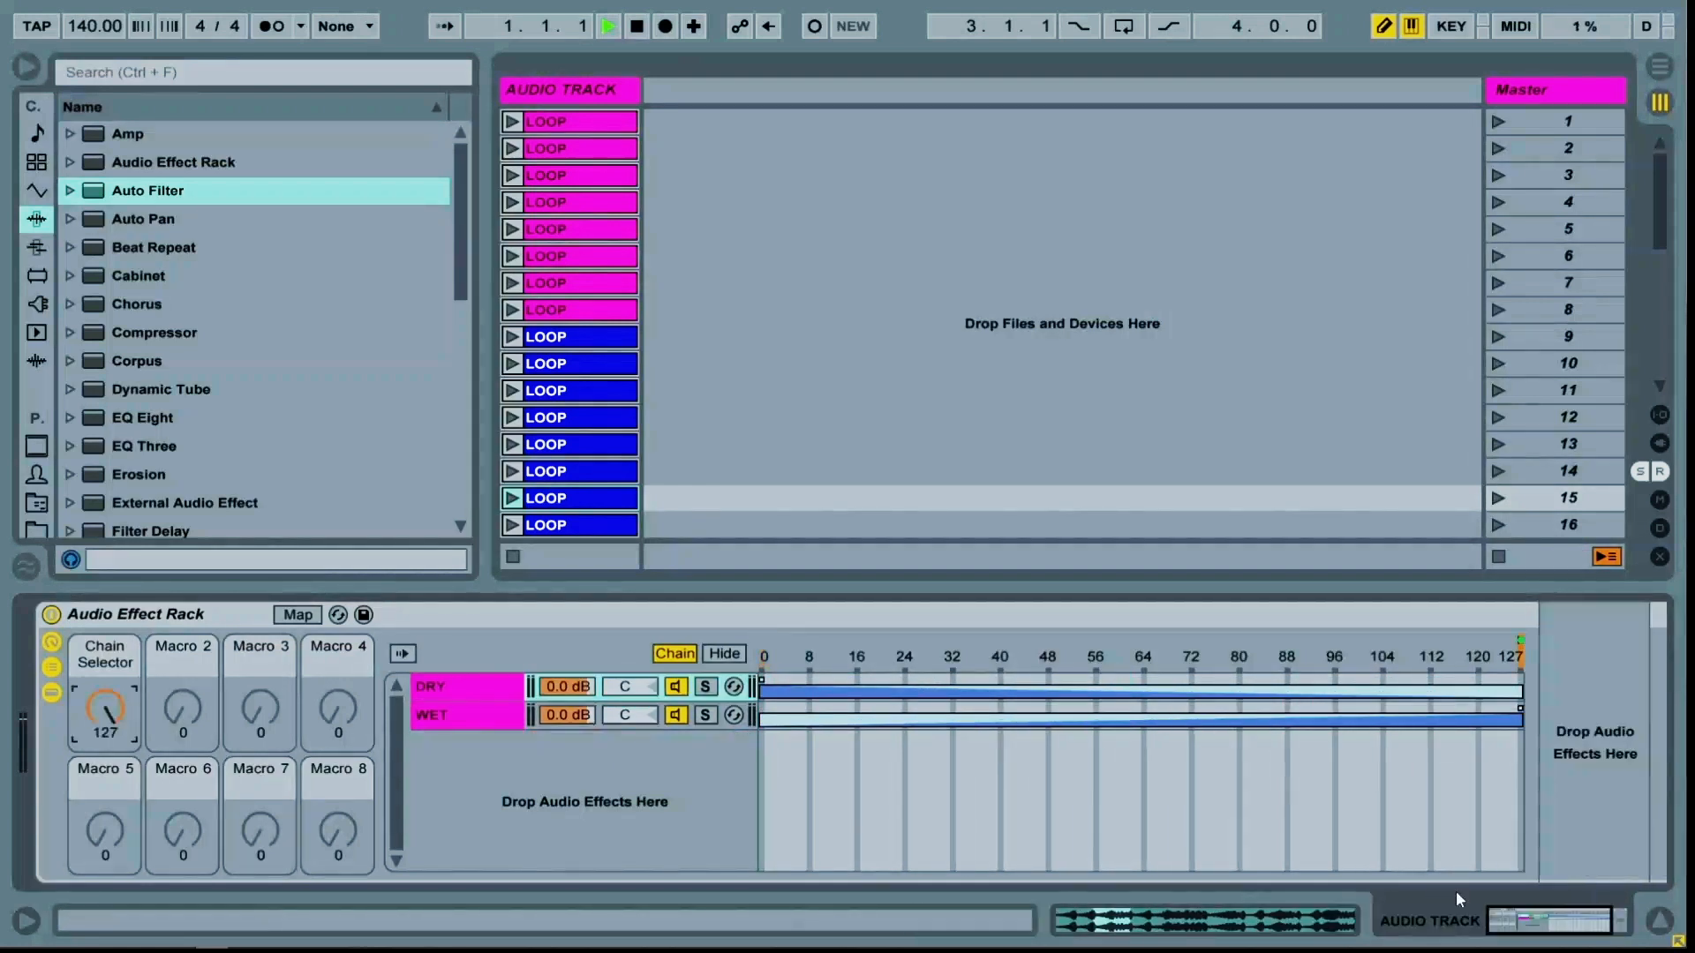
mouse_move(1506, 929)
mouse_down()
mouse_move(1576, 927)
mouse_move(1493, 931)
mouse_up()
click(481, 715)
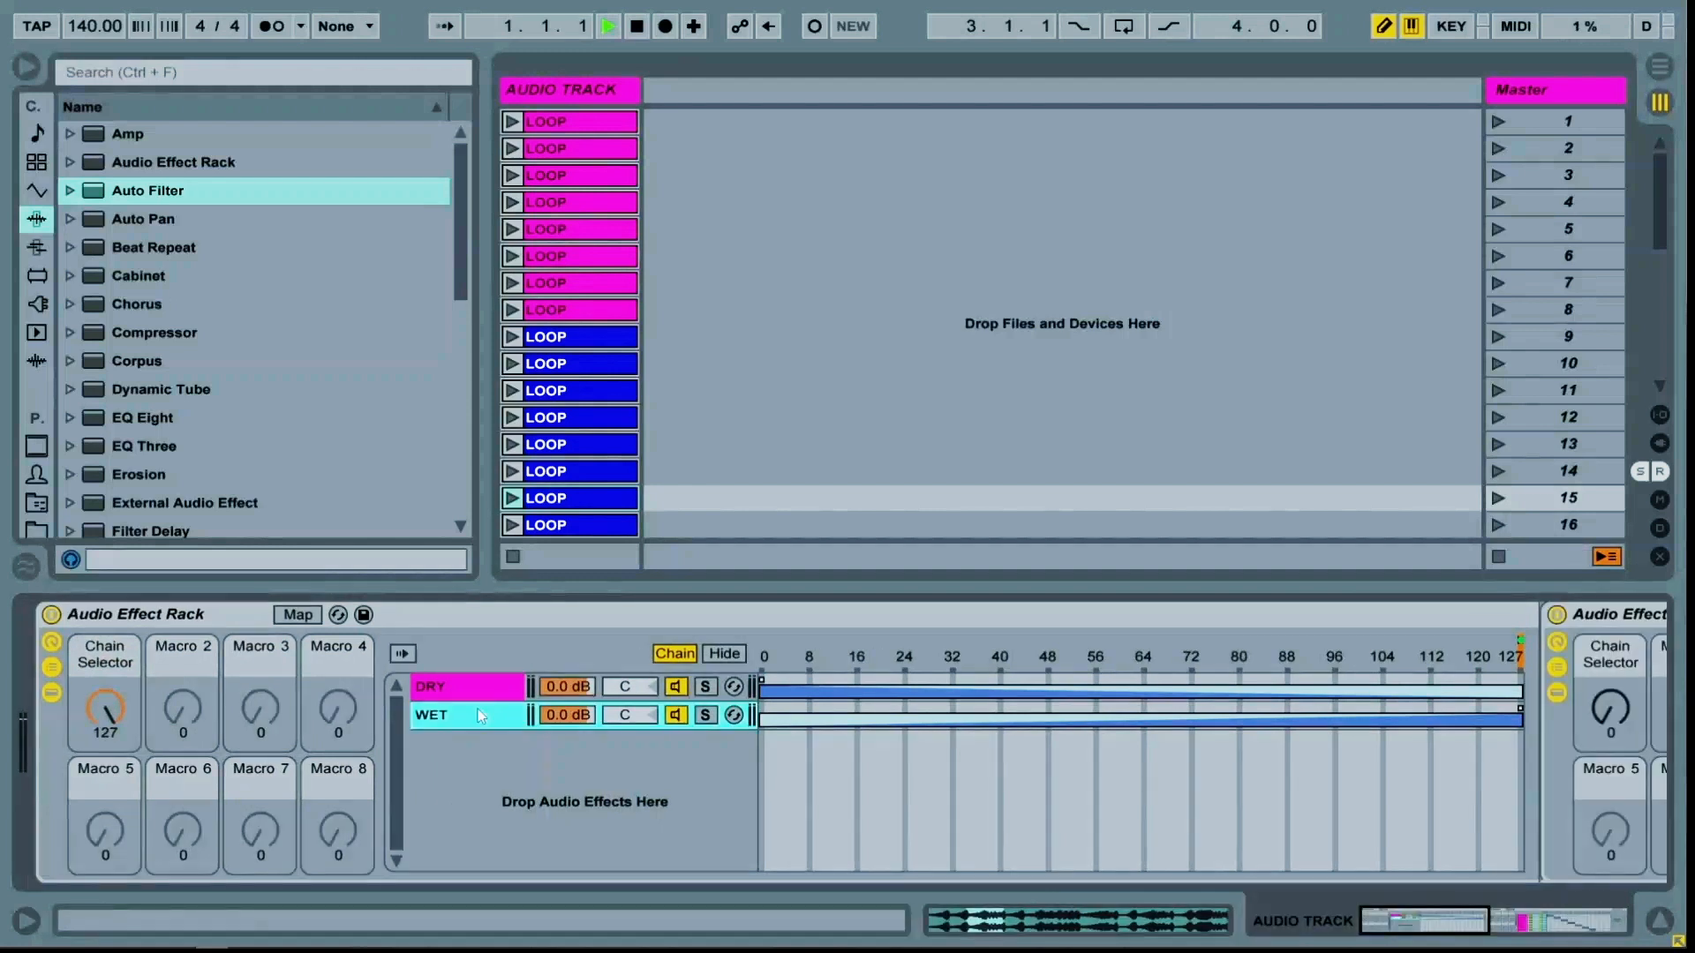
Map the inner rack's Chain Selector macro to the outer rack's Macro 2 and hide the chain list
right_click(1610, 708)
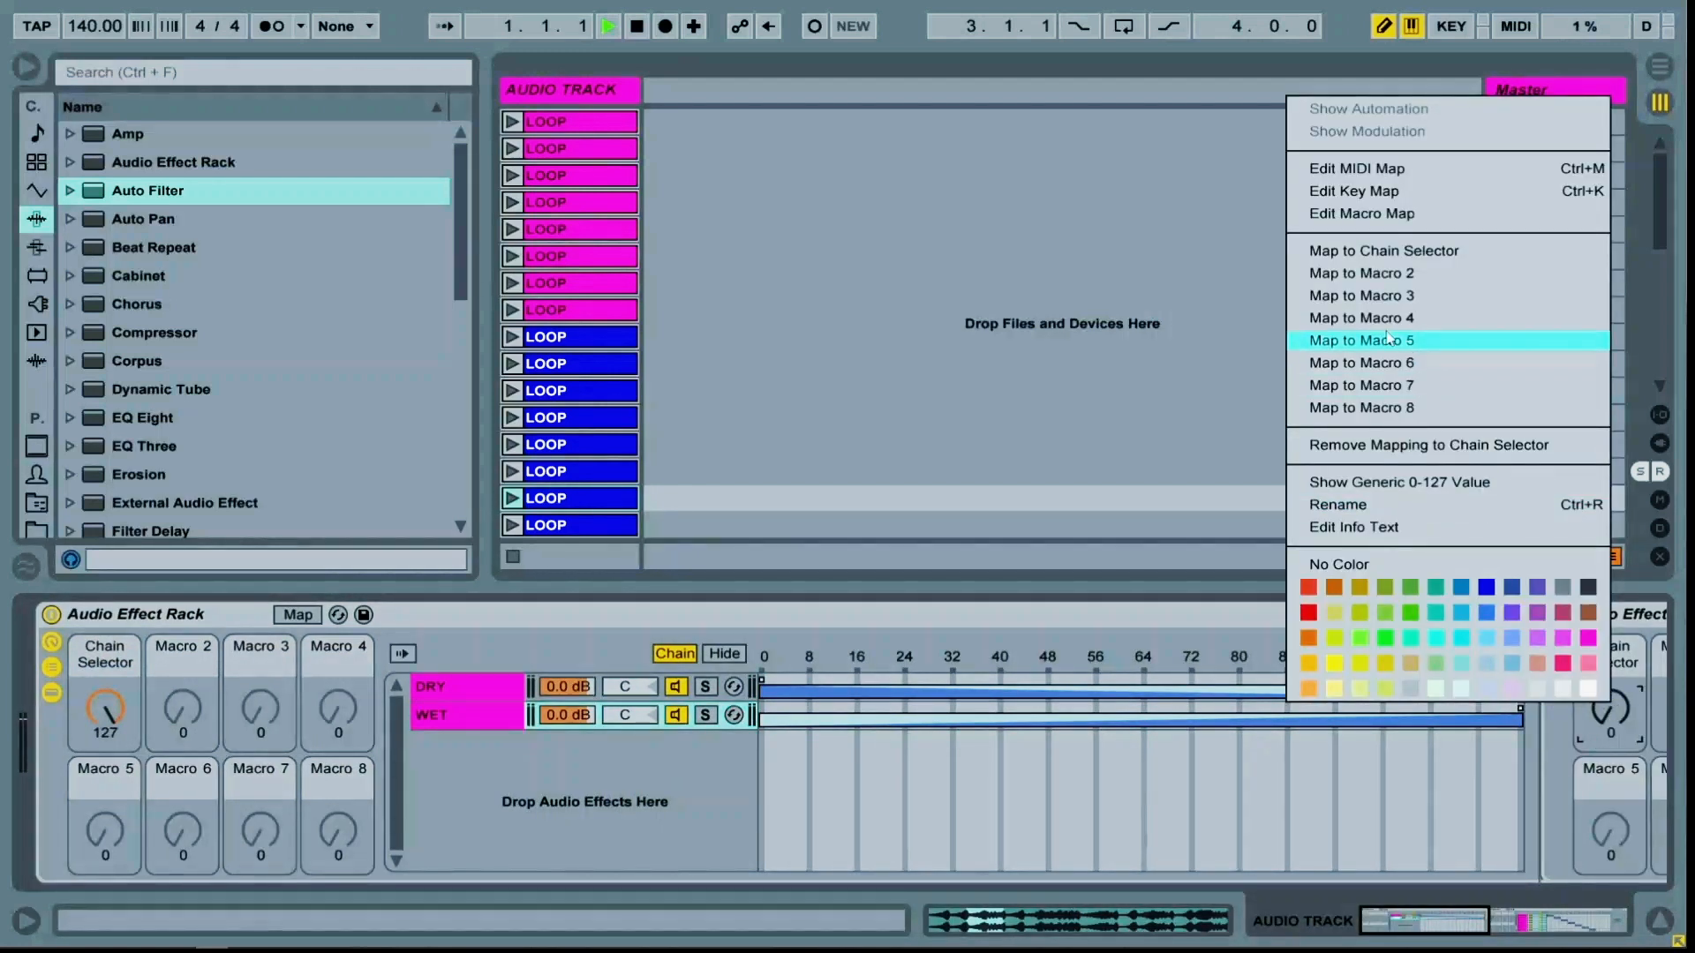
click(1366, 276)
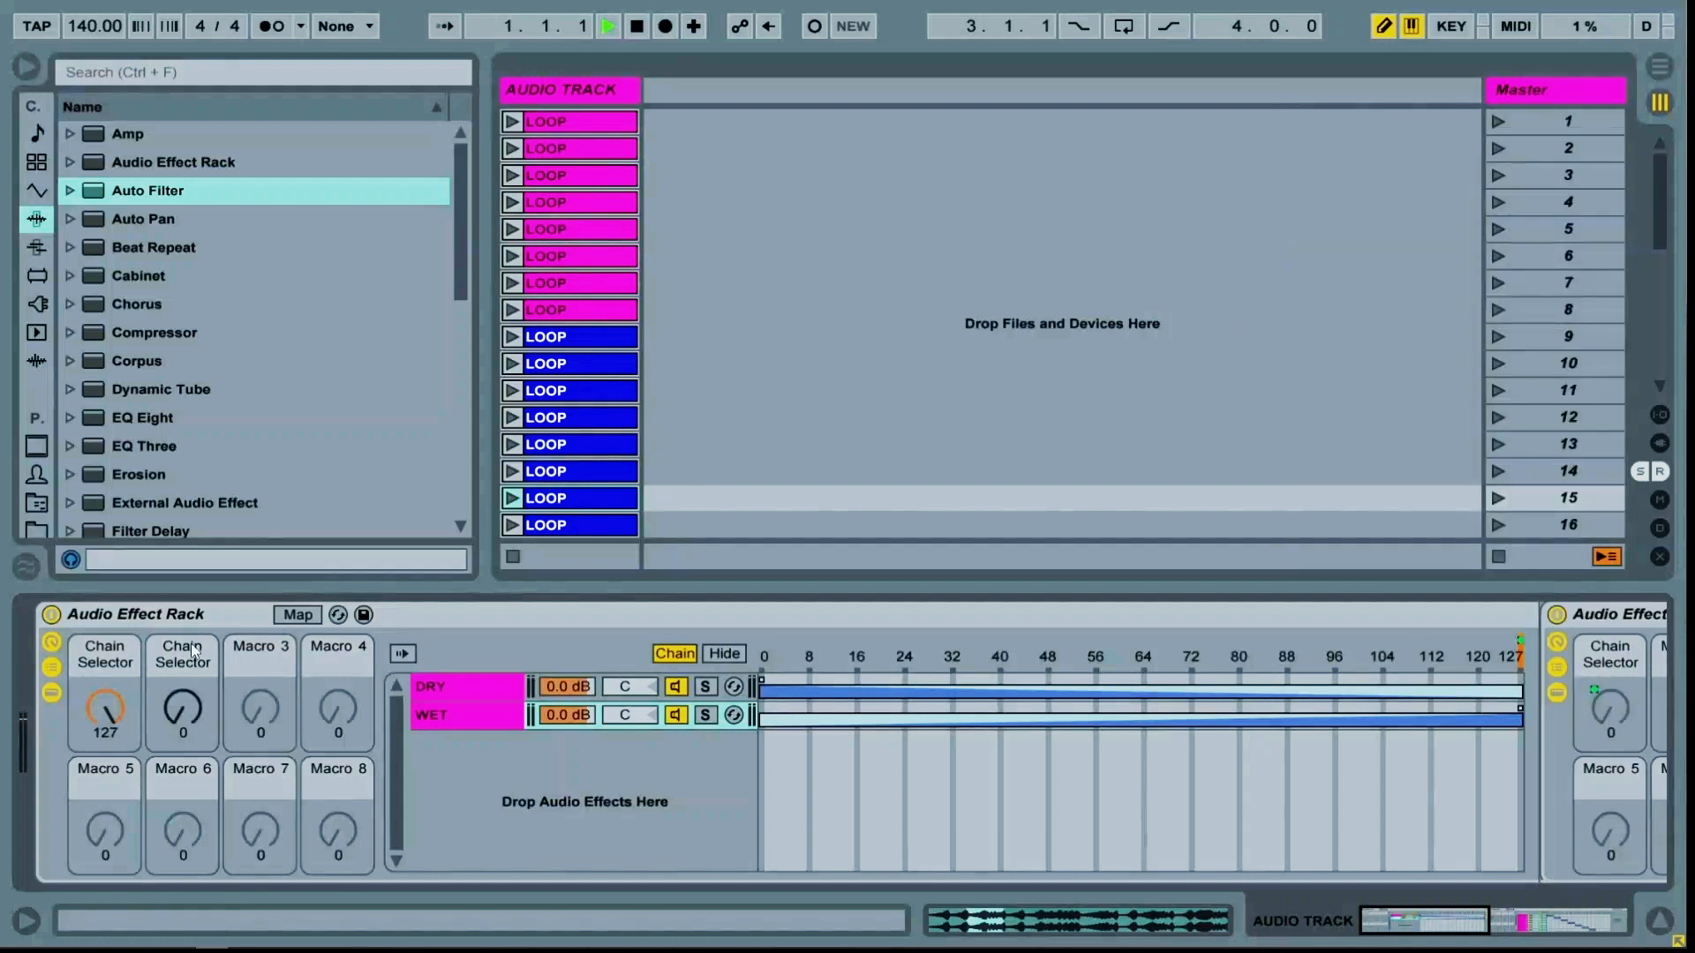
click(52, 694)
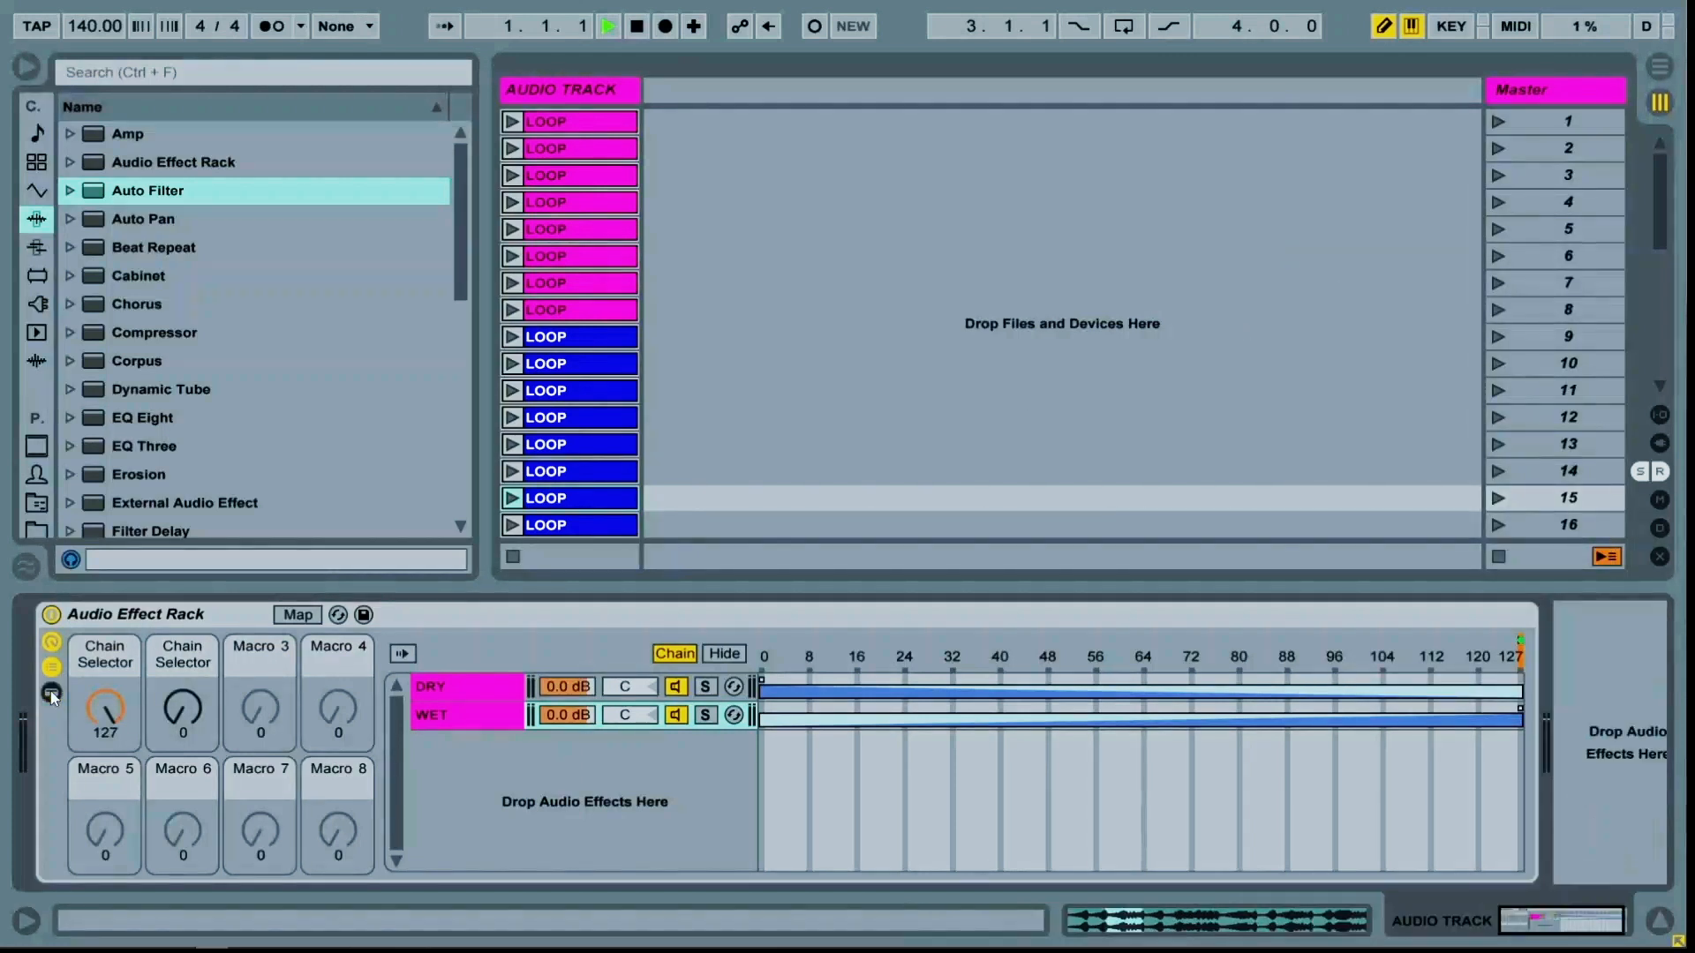
click(90, 666)
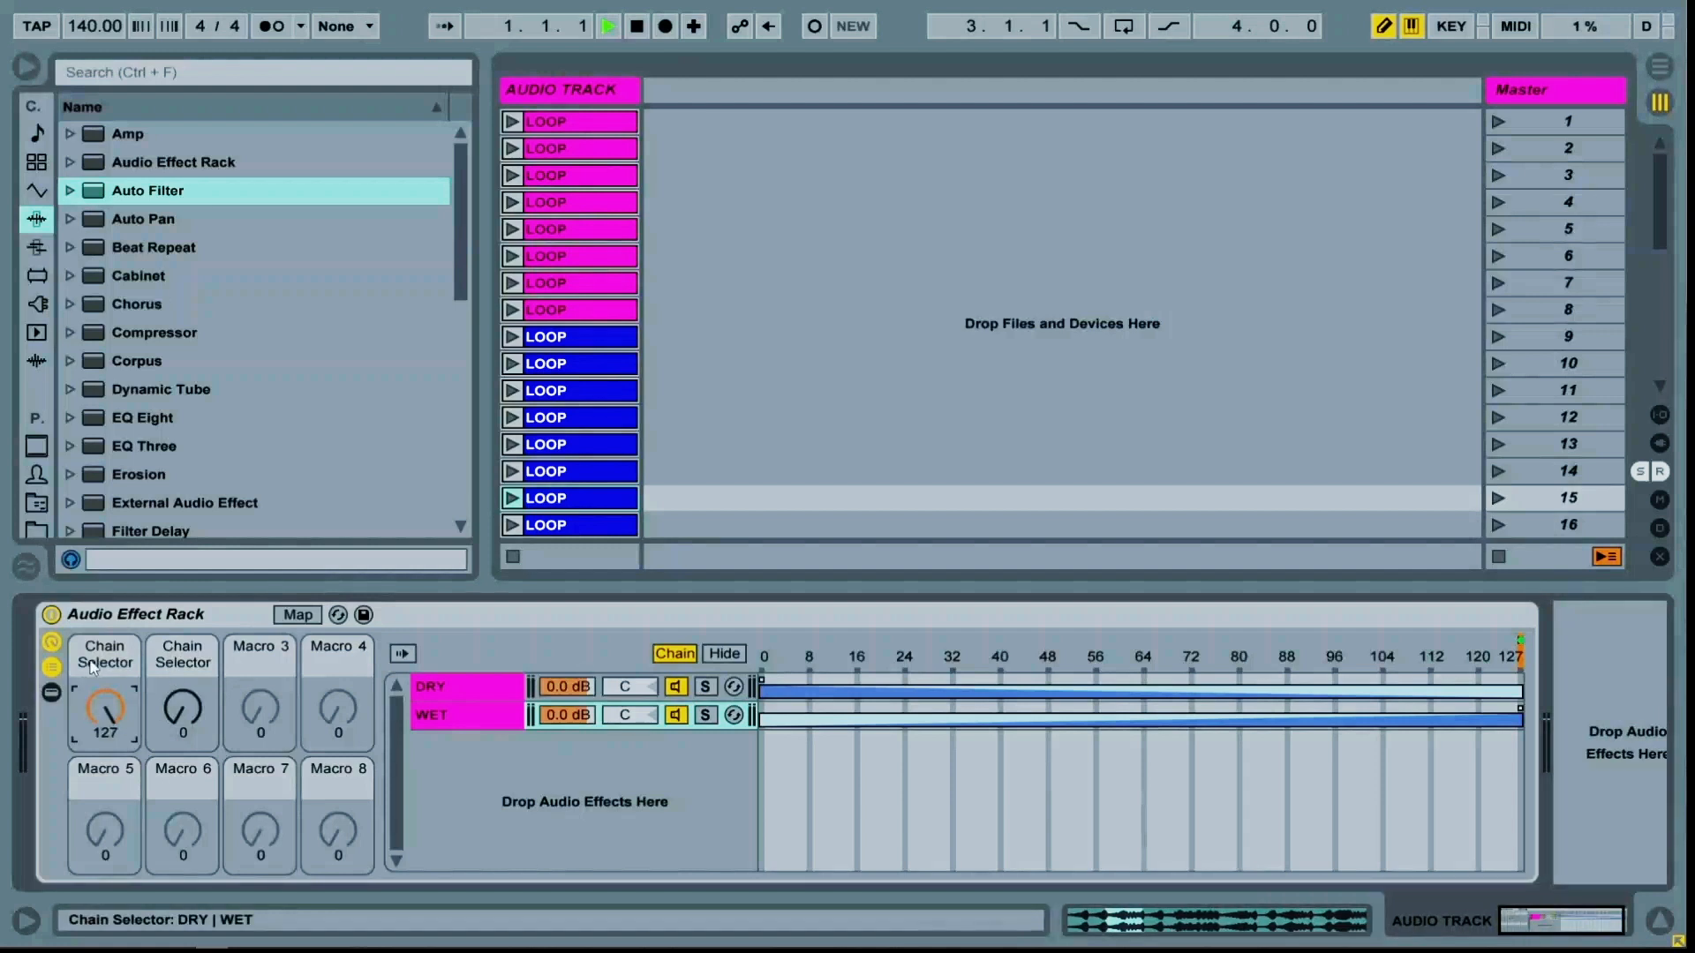
Rename the outer rack's Macro 1 to DRY/WET
key(ctrl+r)
text(dR)
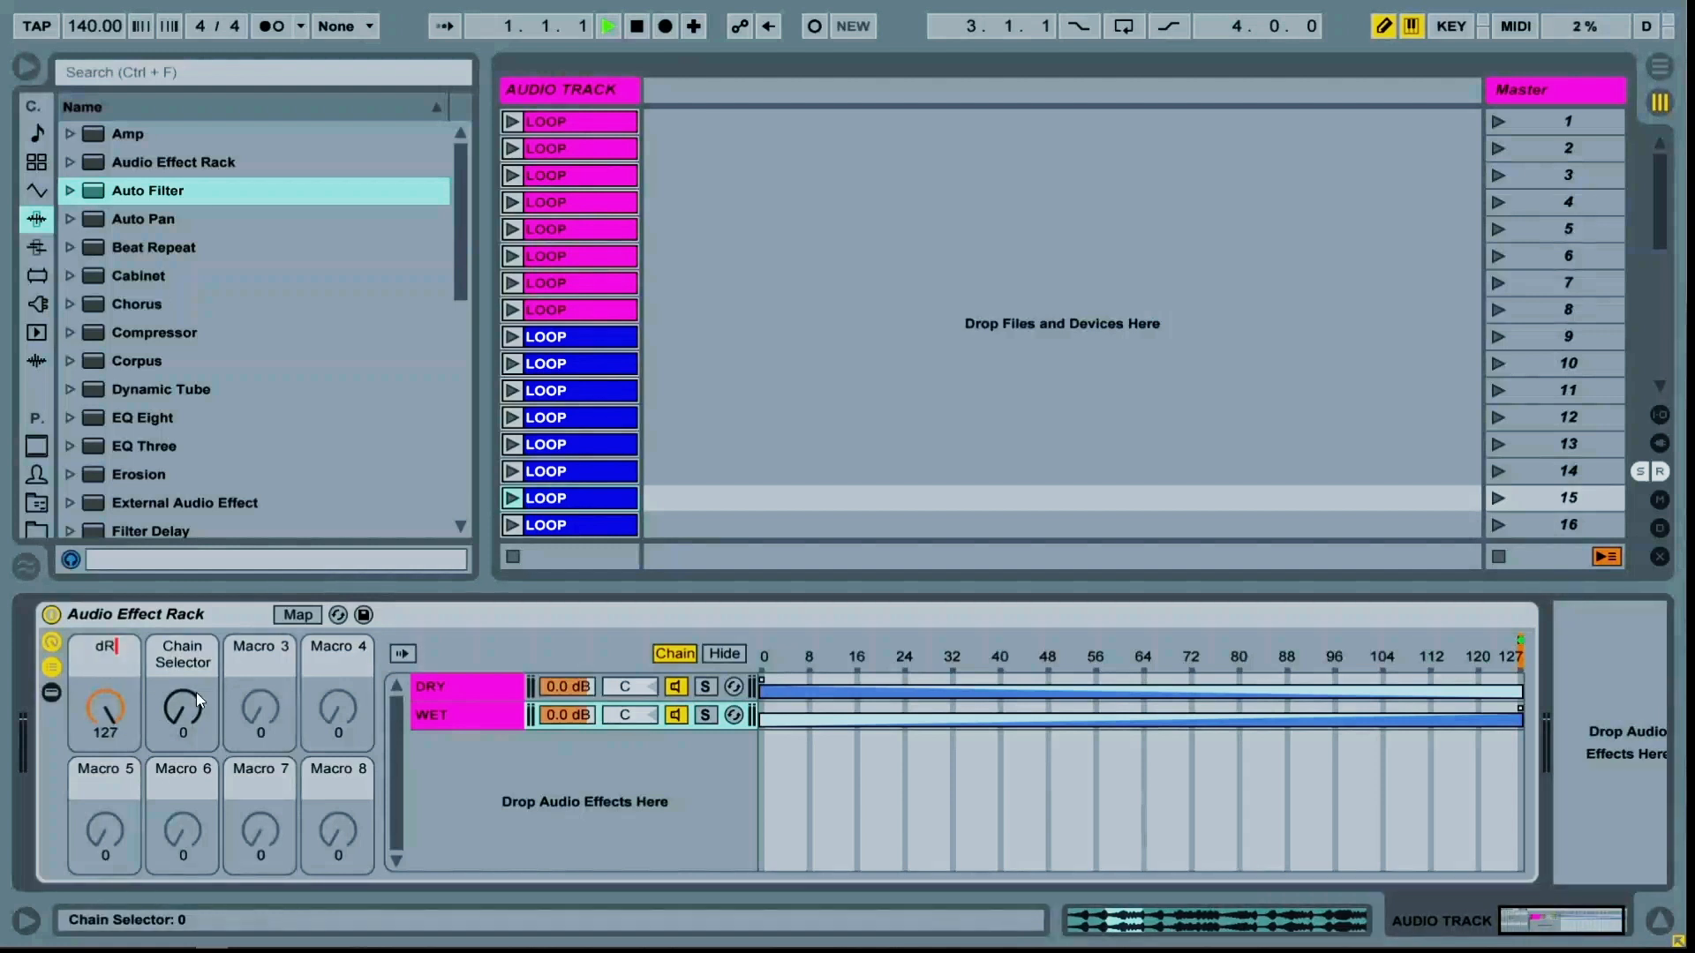
key(BackSpace)
key(BackSpace)
text(DRY/WET)
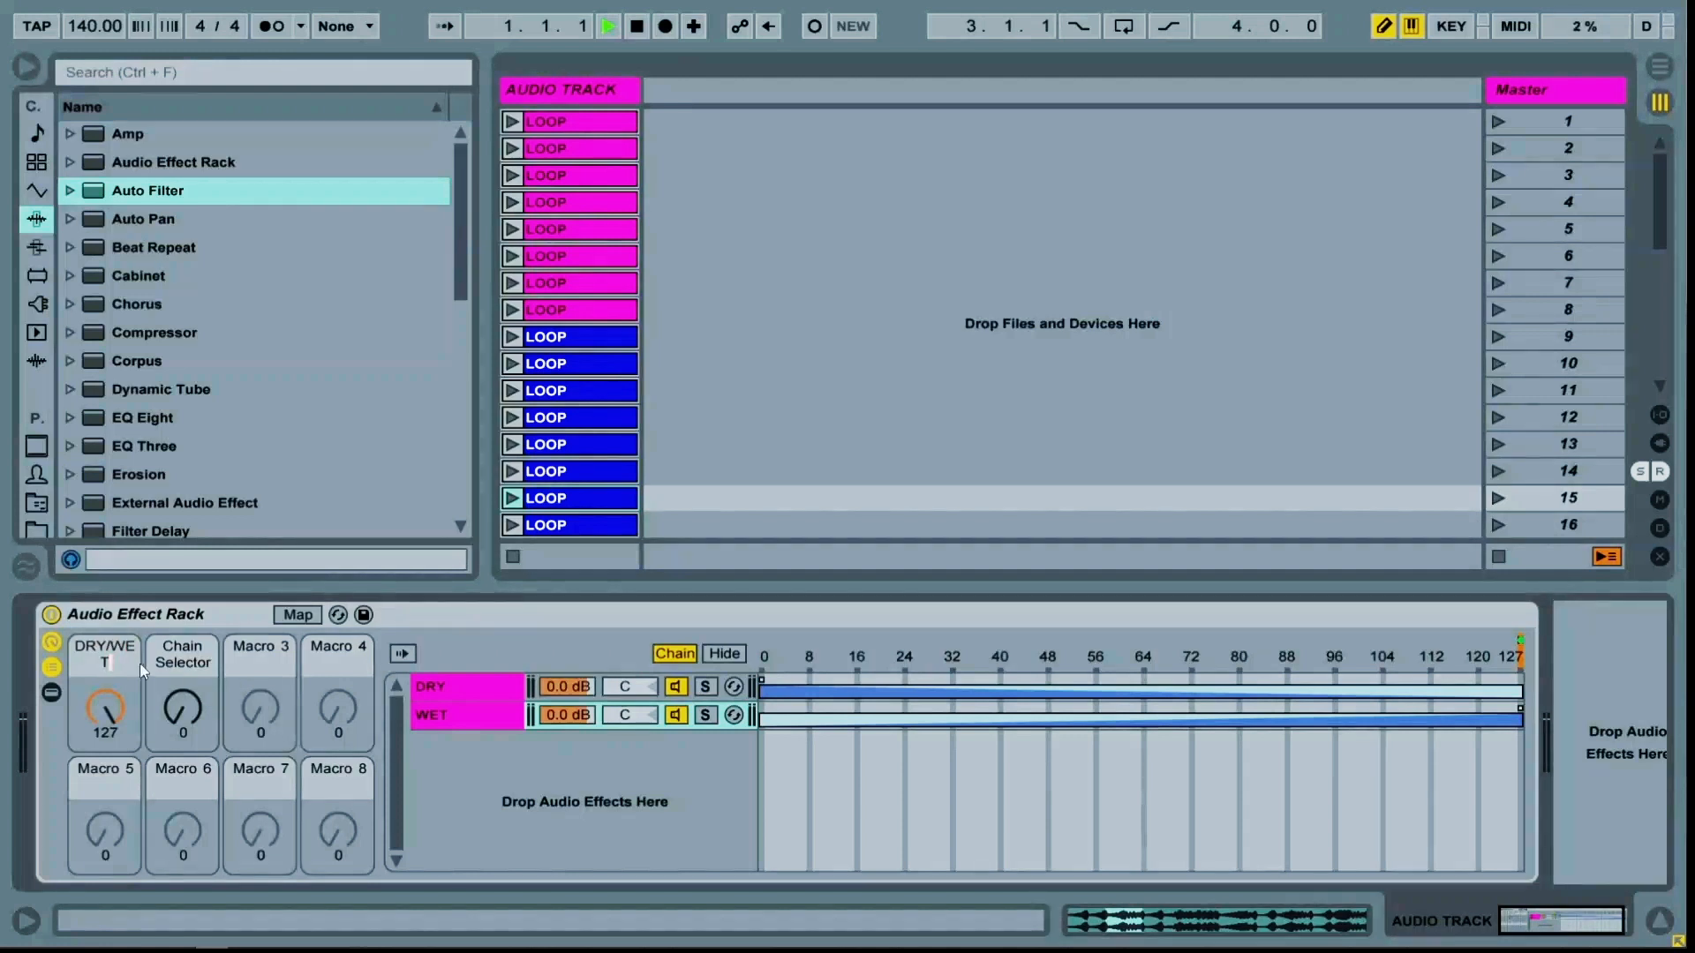
click(183, 658)
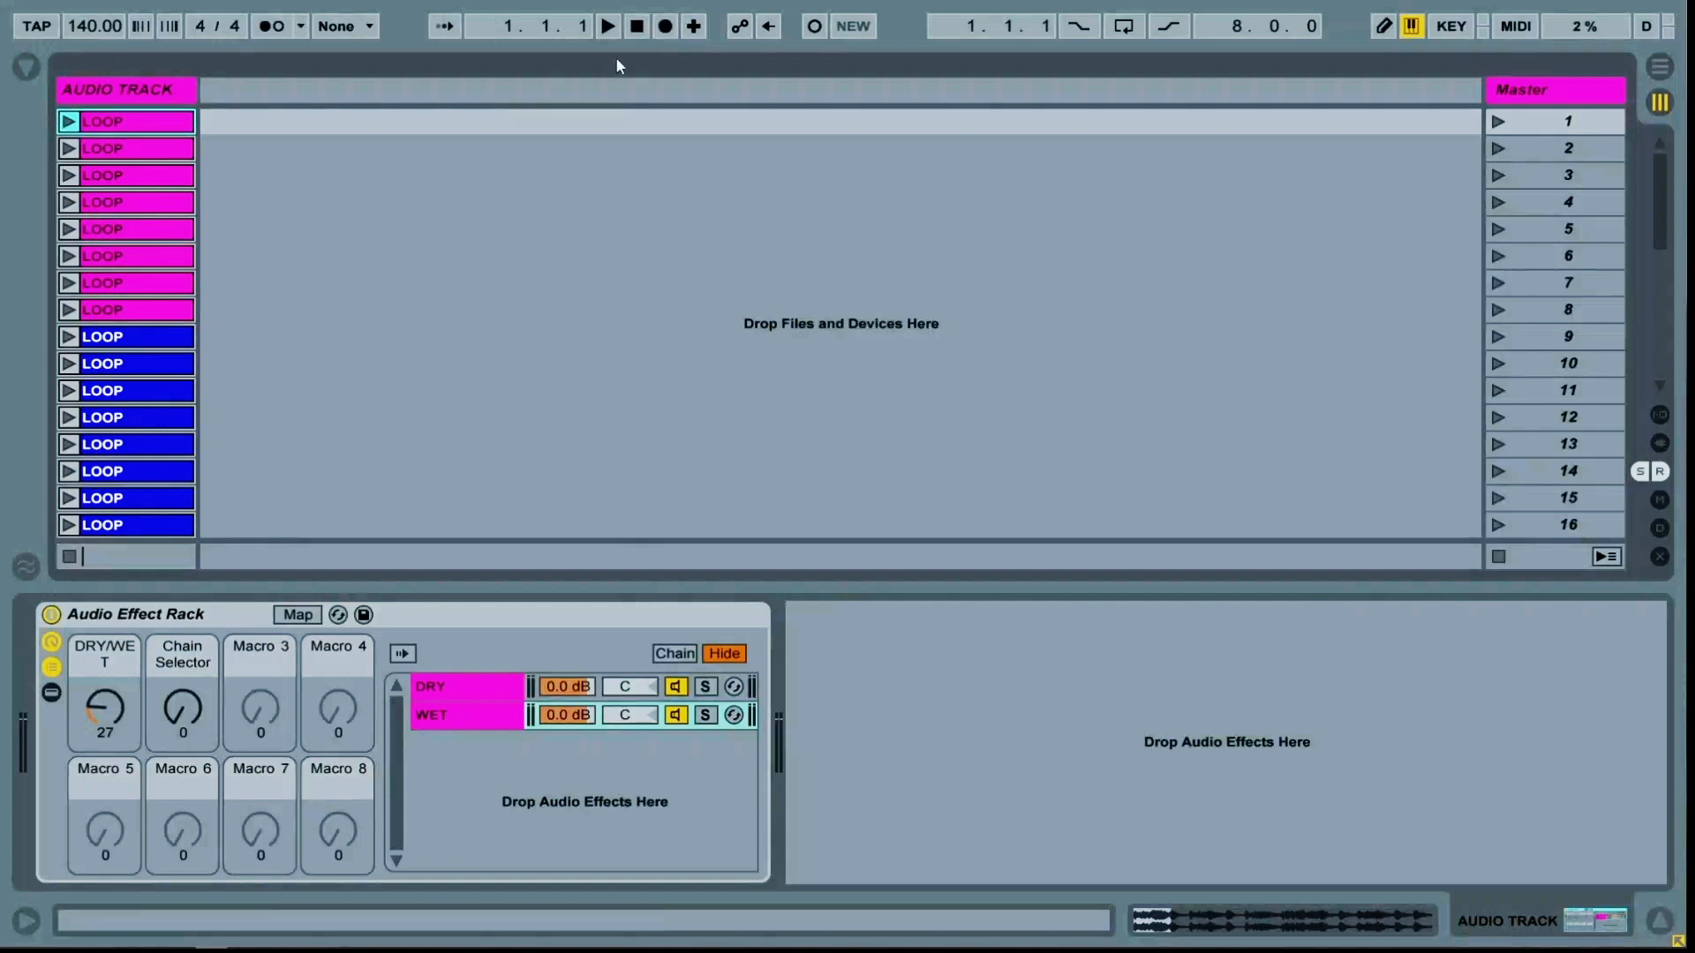
Record the session playback into the arrangement, switch to the arrangement view and stop
click(667, 27)
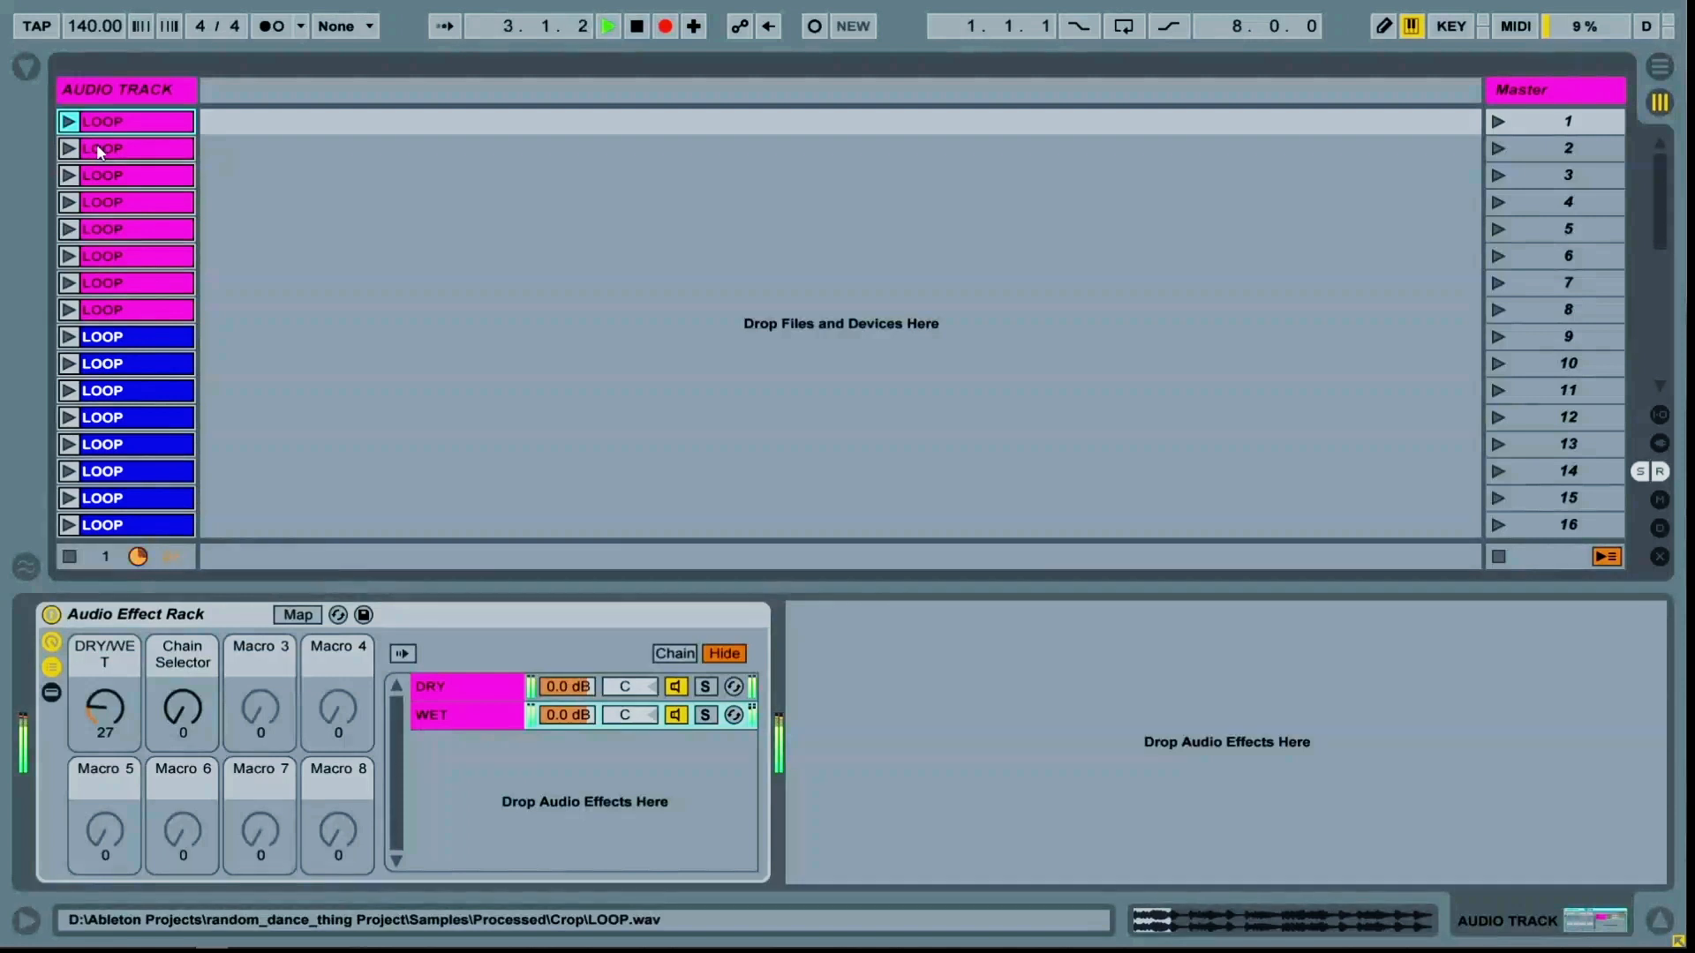
key(Tab)
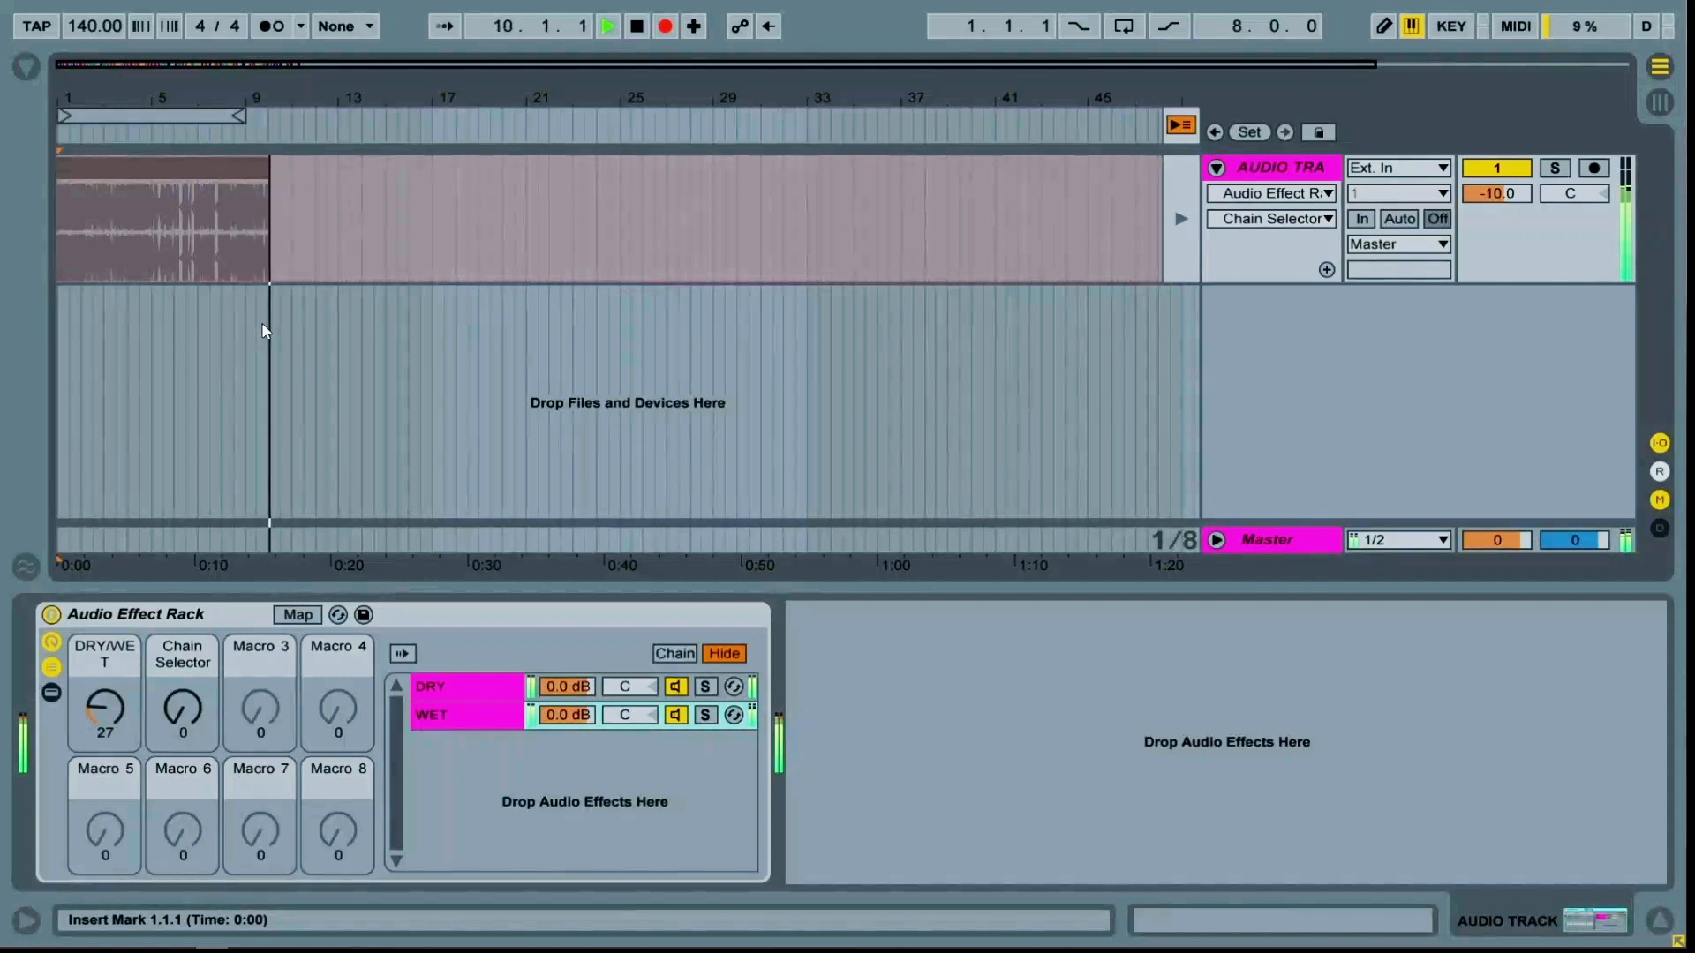
key(space)
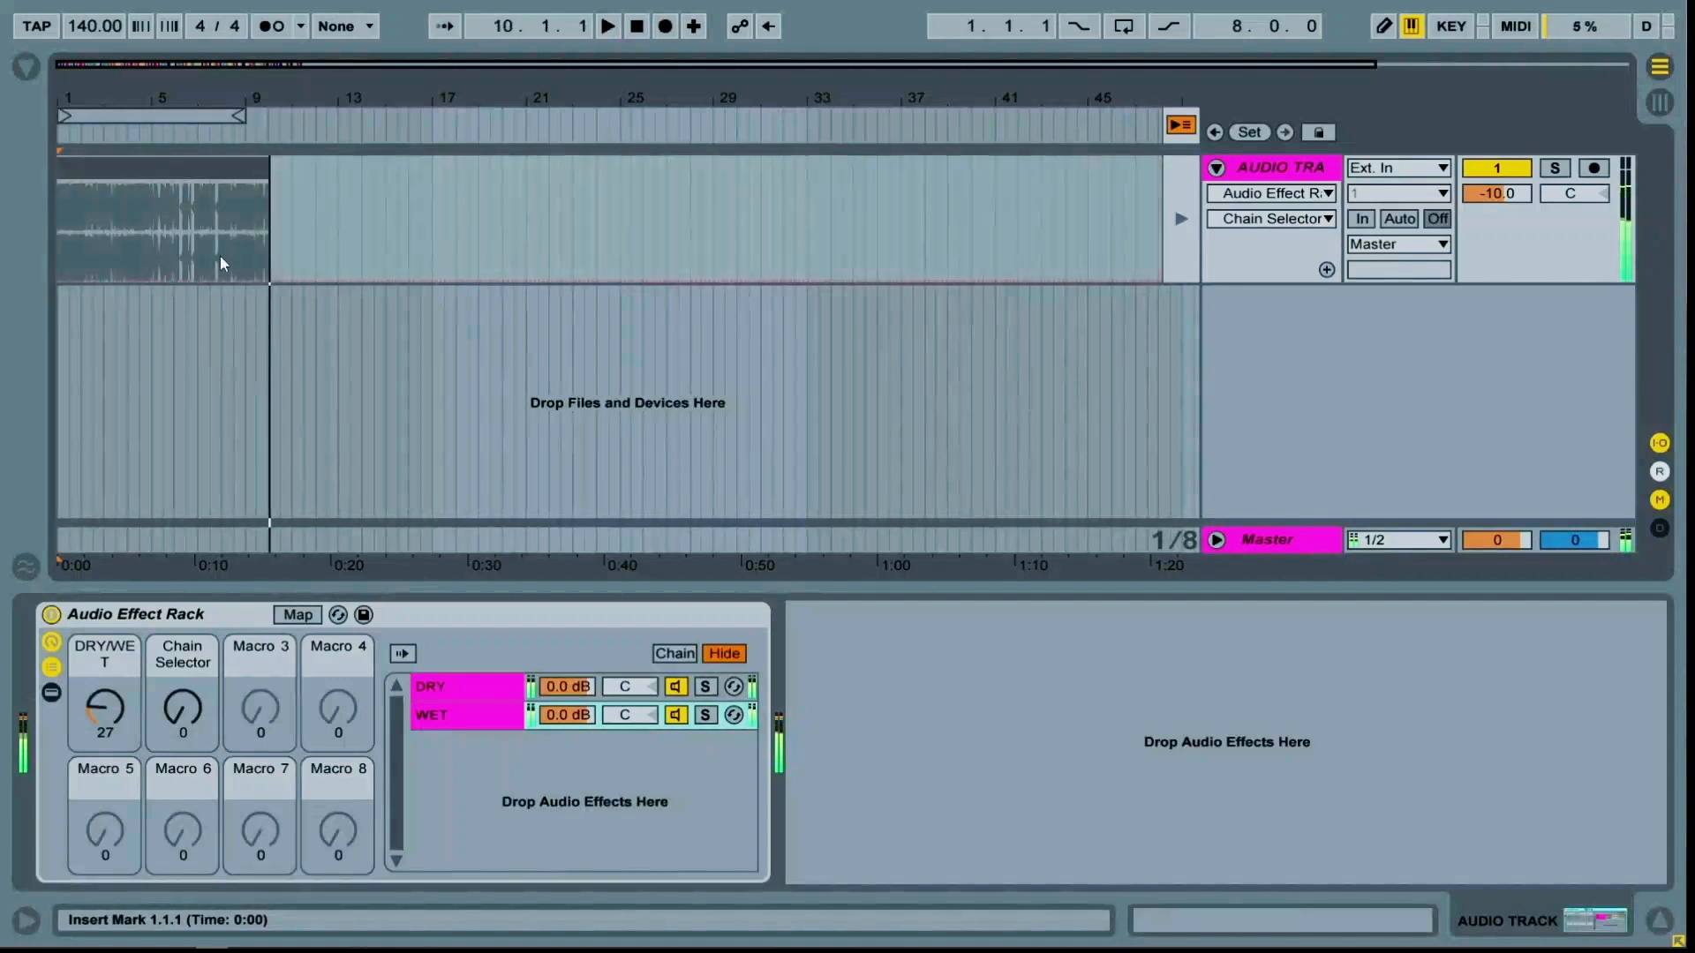
Return the track to arrangement playback and audition the recorded loop from several positions
click(1187, 132)
click(181, 179)
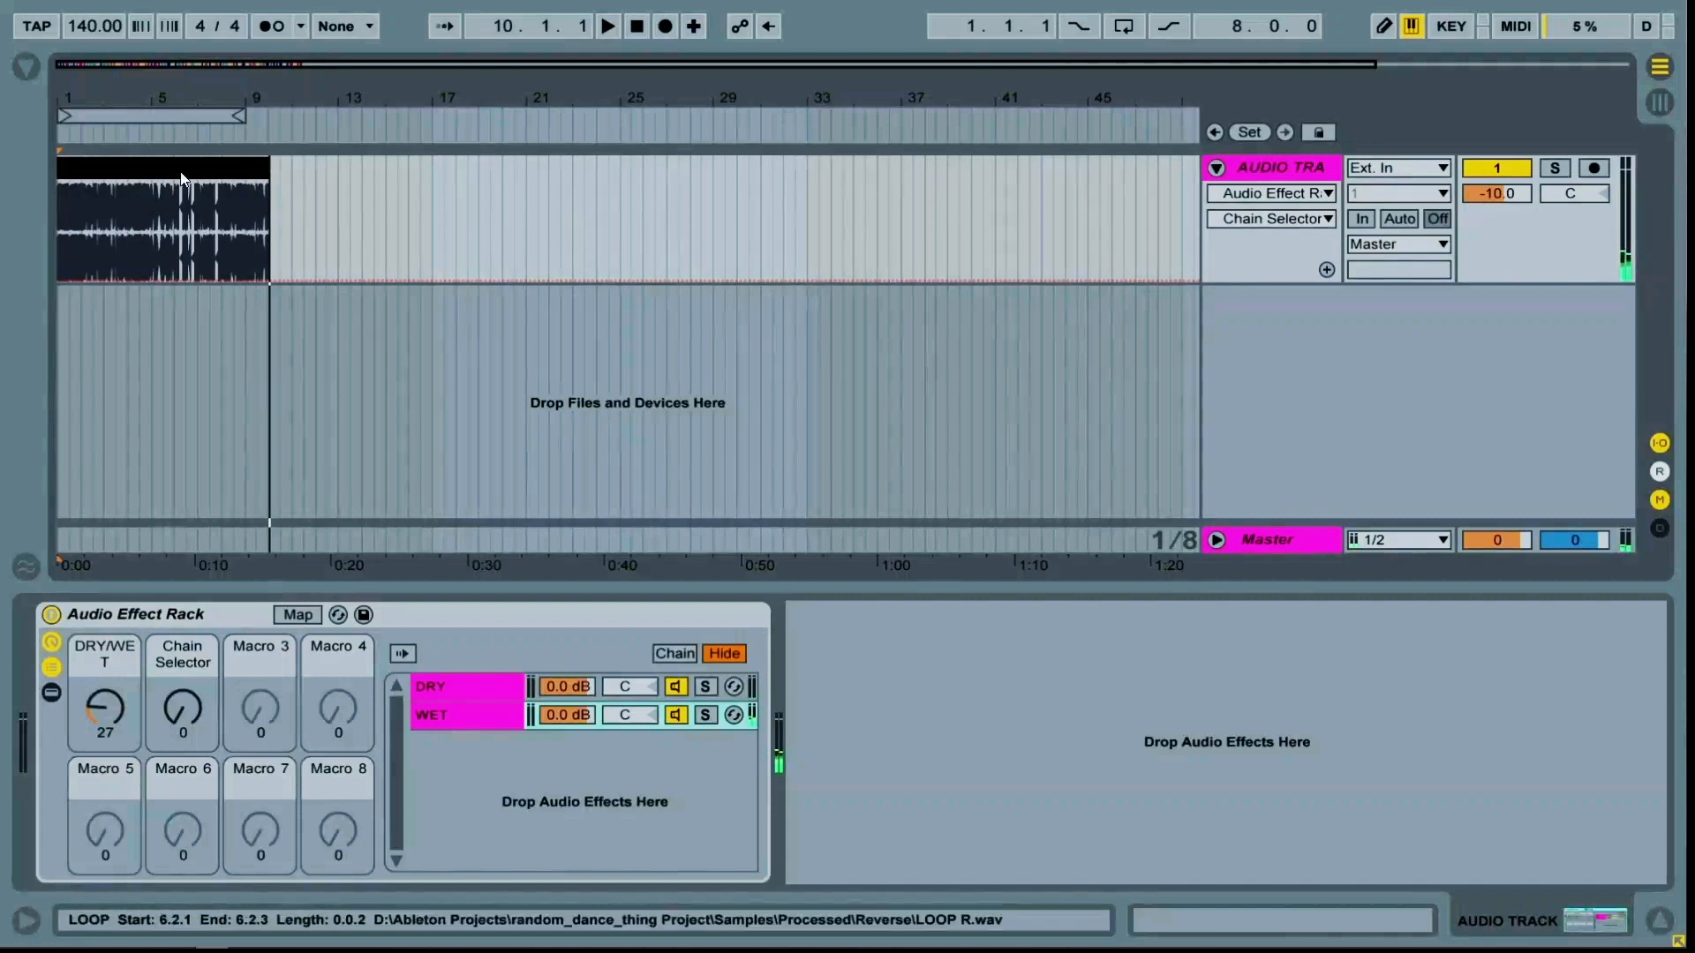
click(230, 177)
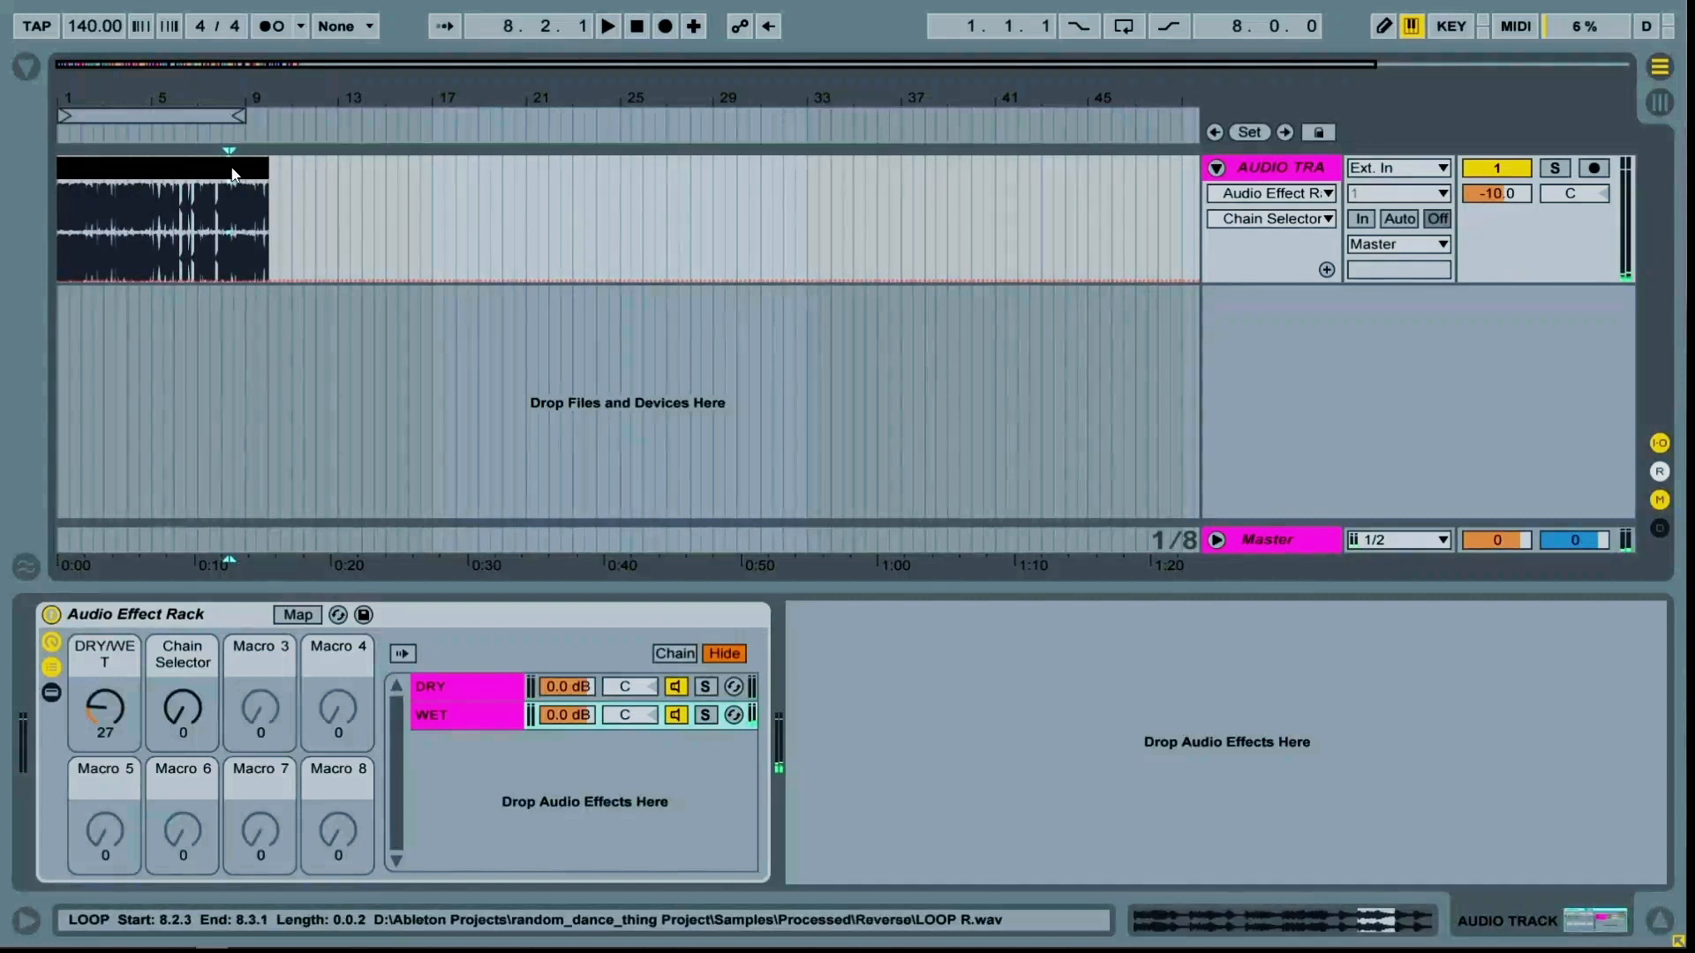
click(249, 177)
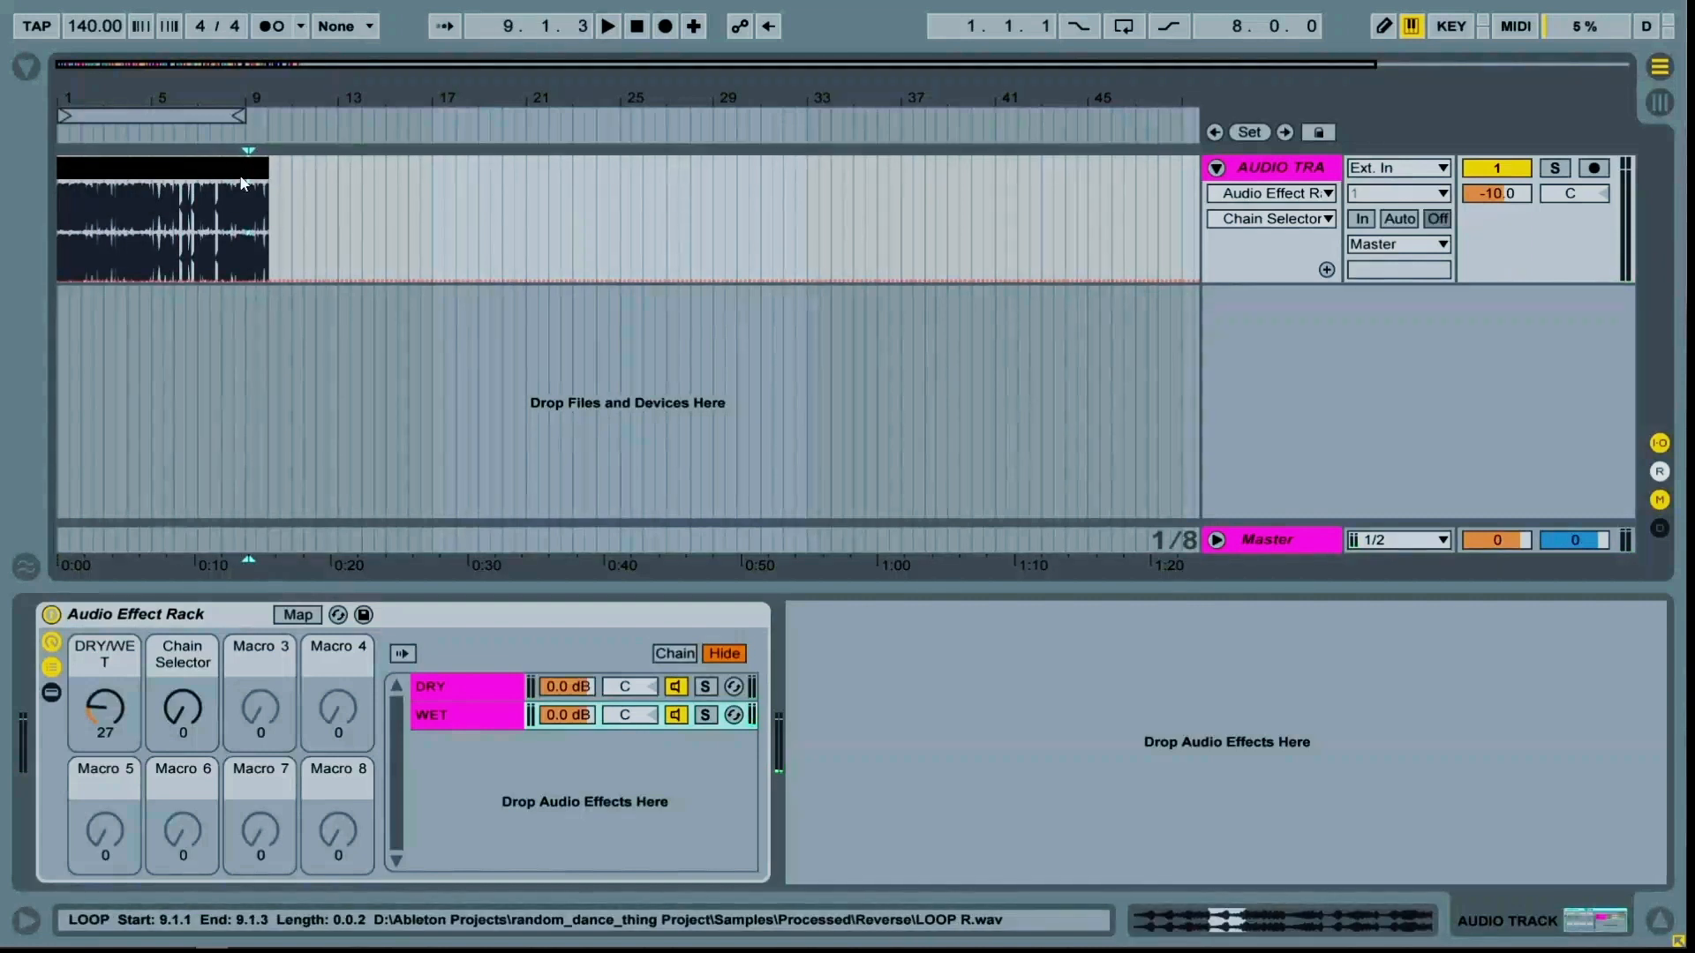
Show the Chain Selector macro's automation envelope in the track's lane
click(179, 711)
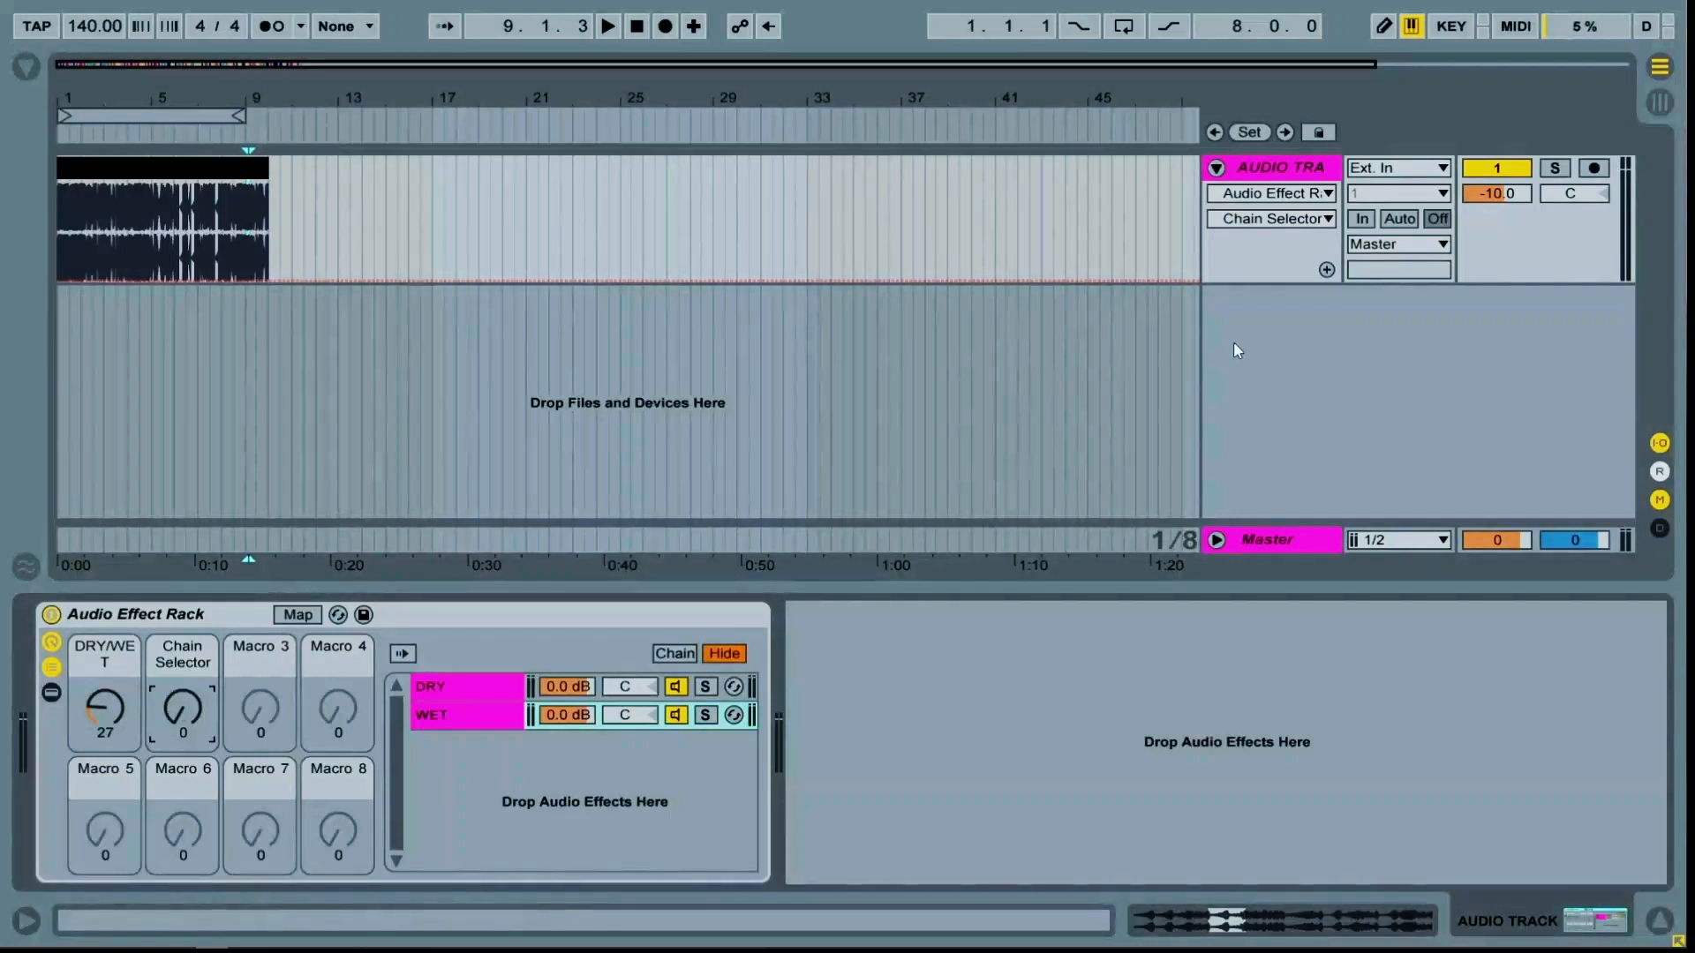
click(1251, 251)
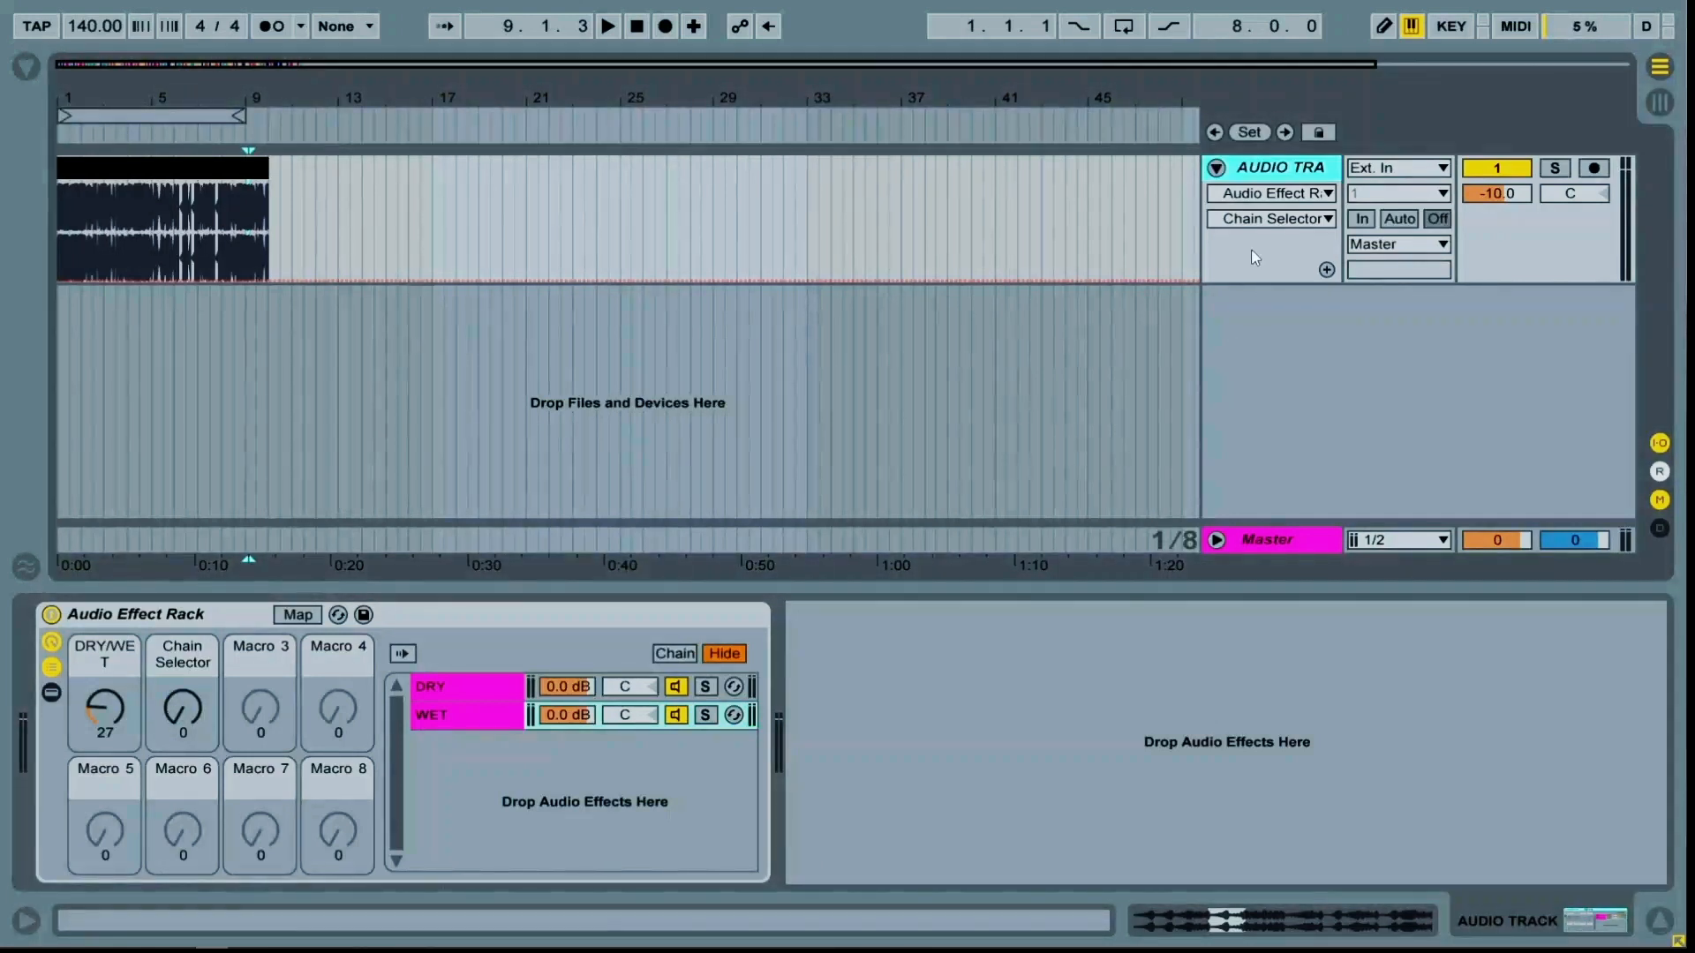
right_click(324, 225)
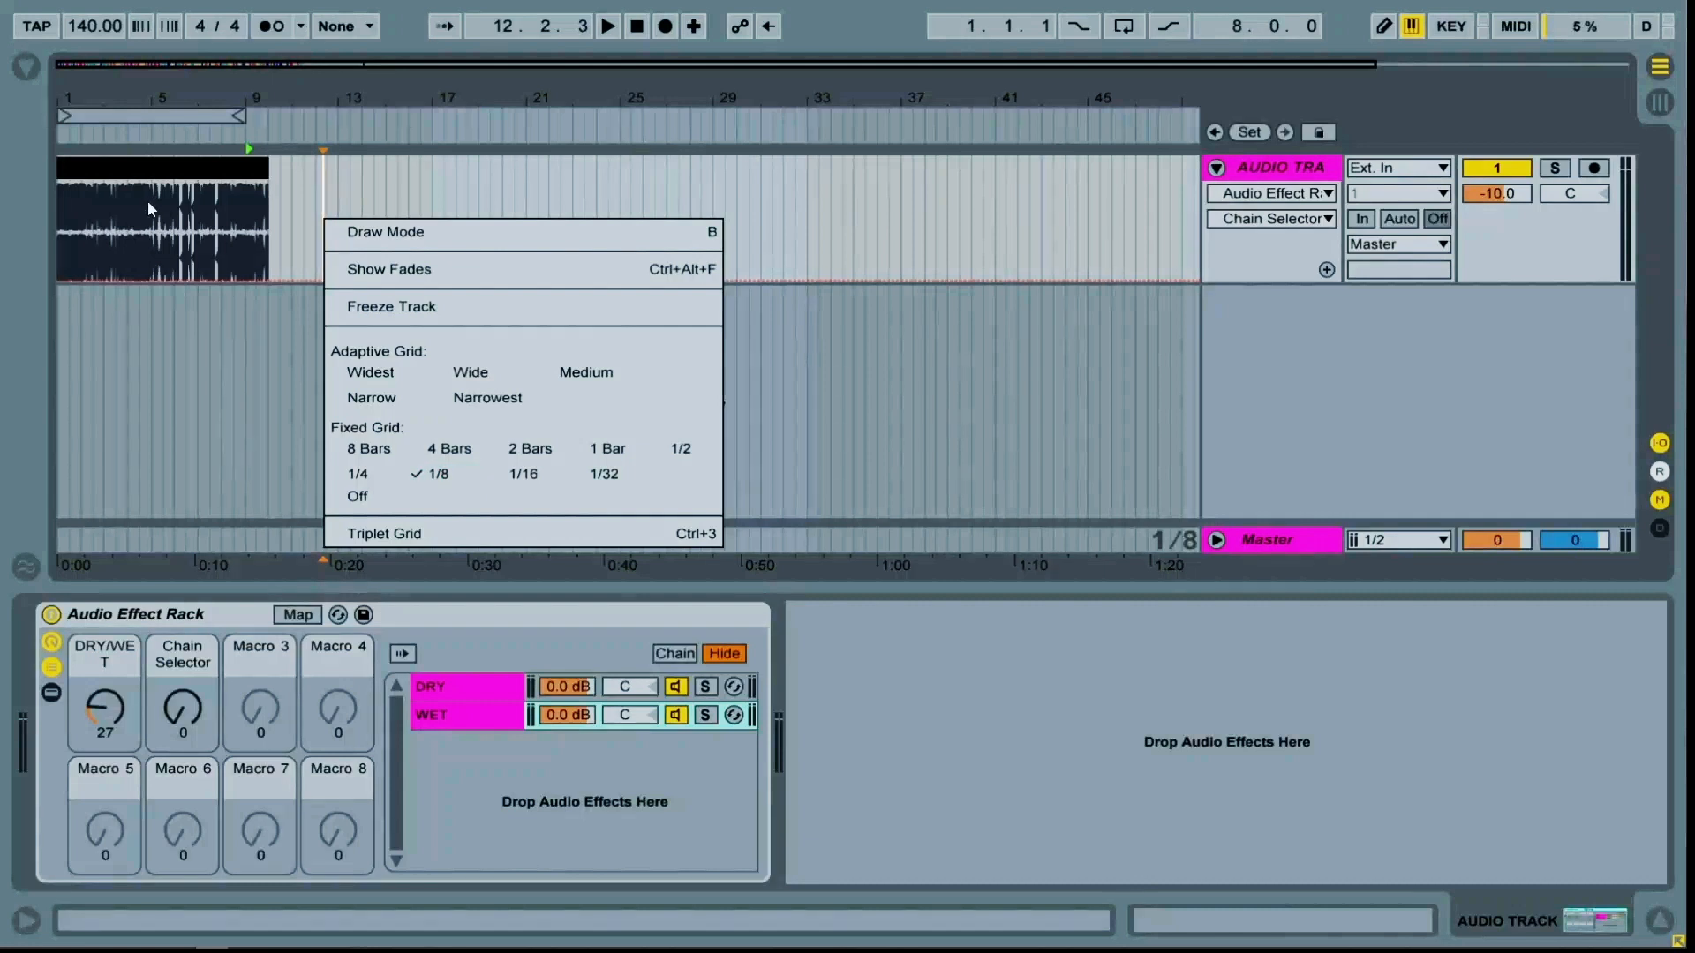
key(Escape)
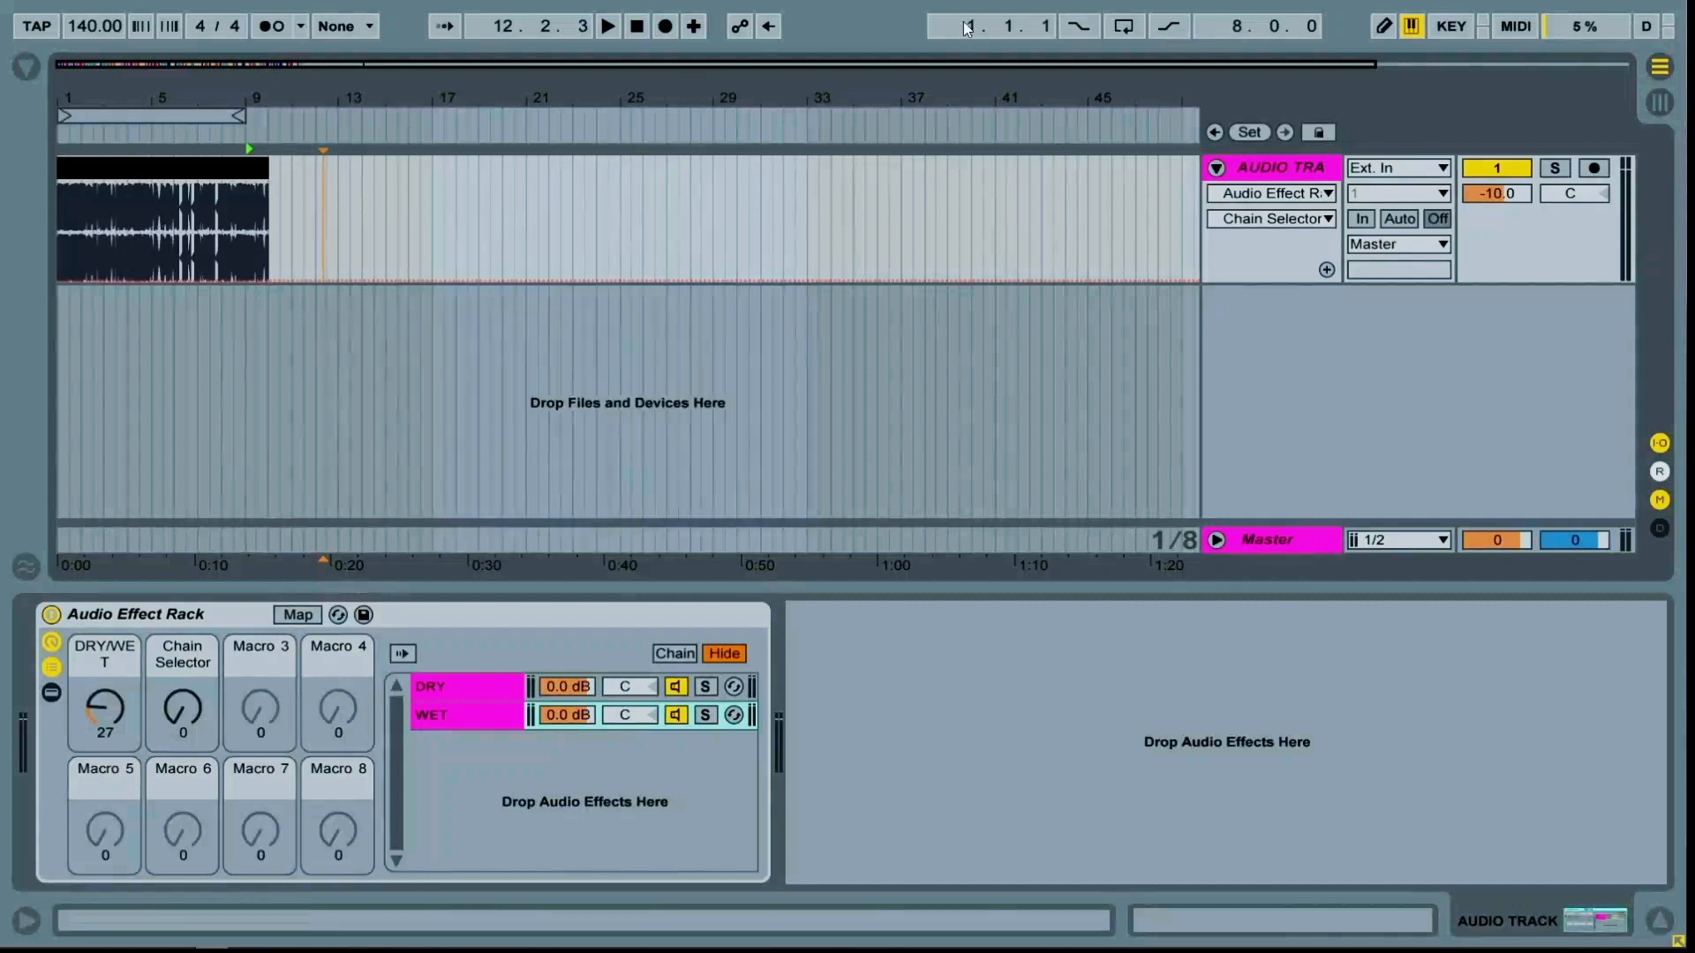
Draw a zigzag Chain Selector automation envelope across the recorded loop using Draw Mode
click(1384, 30)
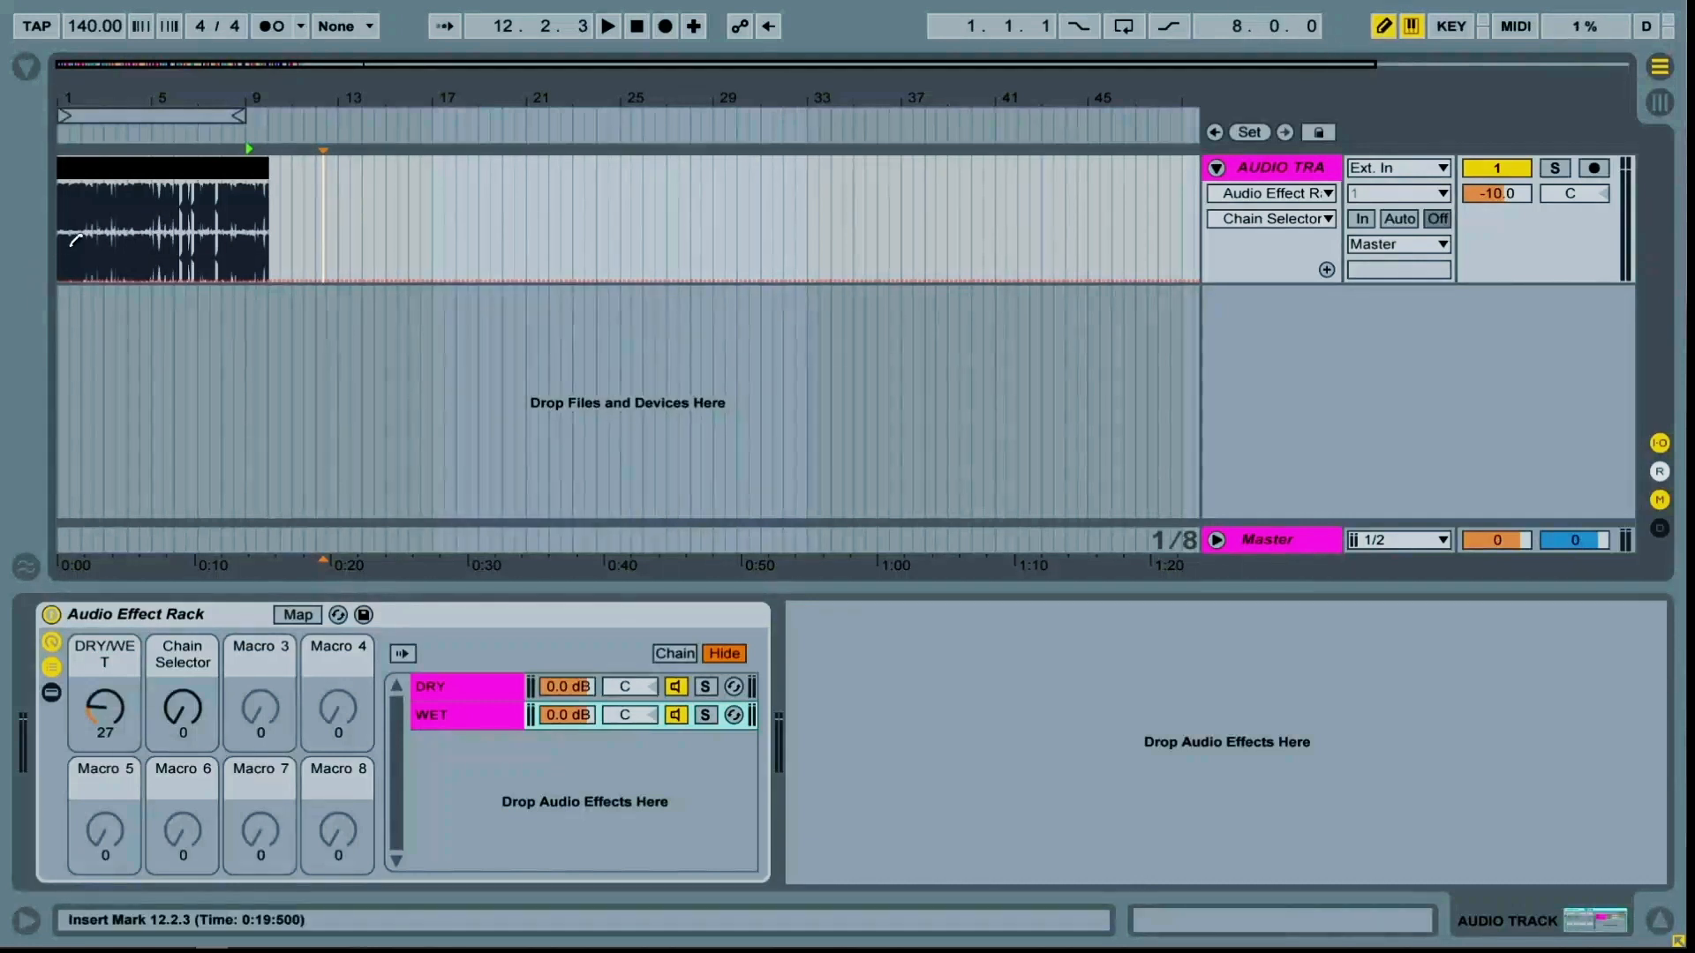
mouse_move(61, 212)
mouse_down()
mouse_move(70, 275)
mouse_move(94, 214)
mouse_move(122, 256)
mouse_move(146, 190)
mouse_move(174, 273)
mouse_move(188, 194)
mouse_move(205, 261)
mouse_move(240, 172)
mouse_move(249, 265)
mouse_move(252, 238)
mouse_move(270, 271)
mouse_move(270, 221)
mouse_up()
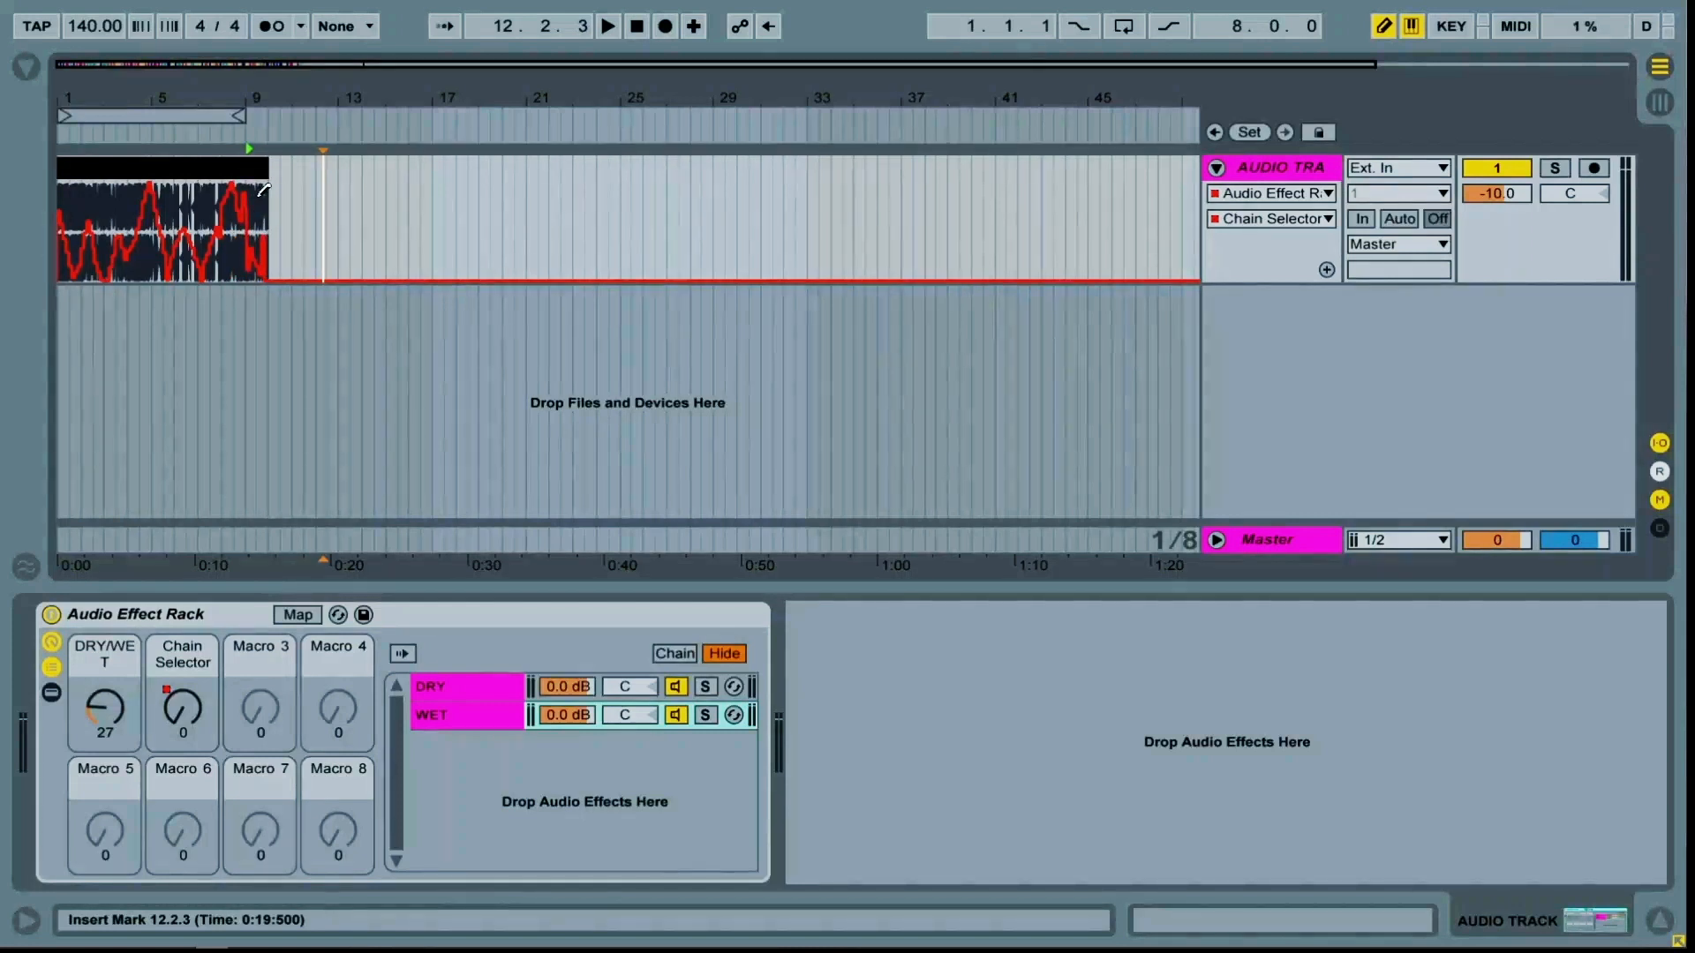
key(ctrl+b)
Play the arrangement from near the start to audition the automated chain switching
click(132, 168)
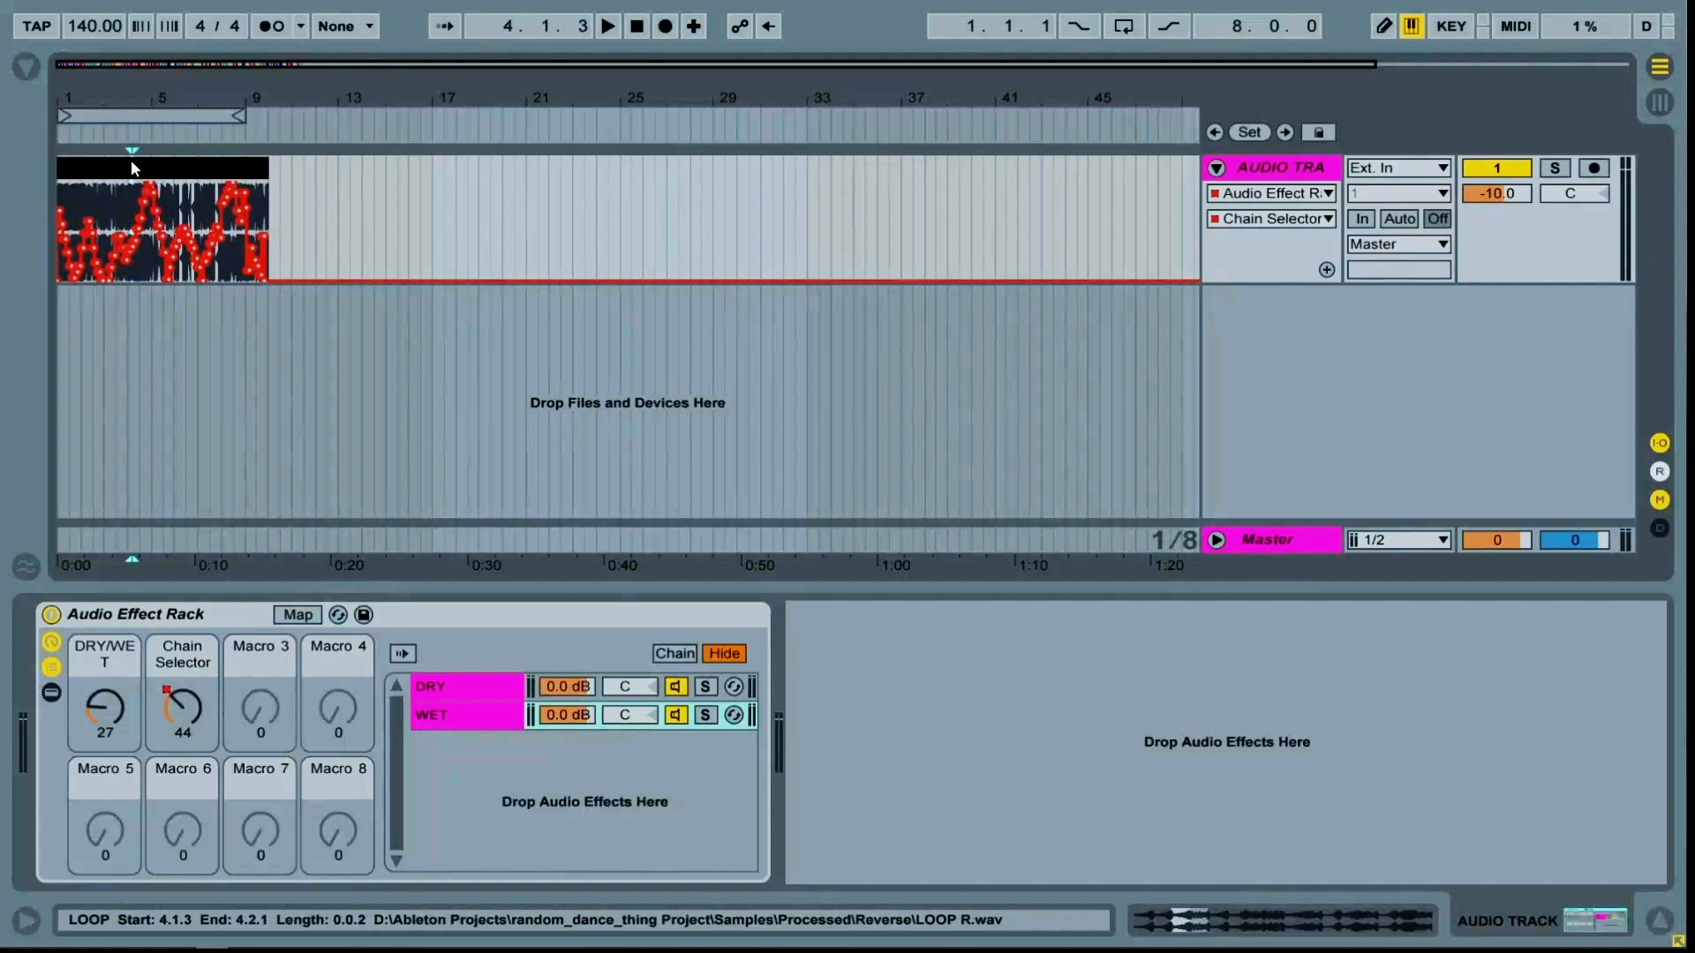
key(space)
click(98, 190)
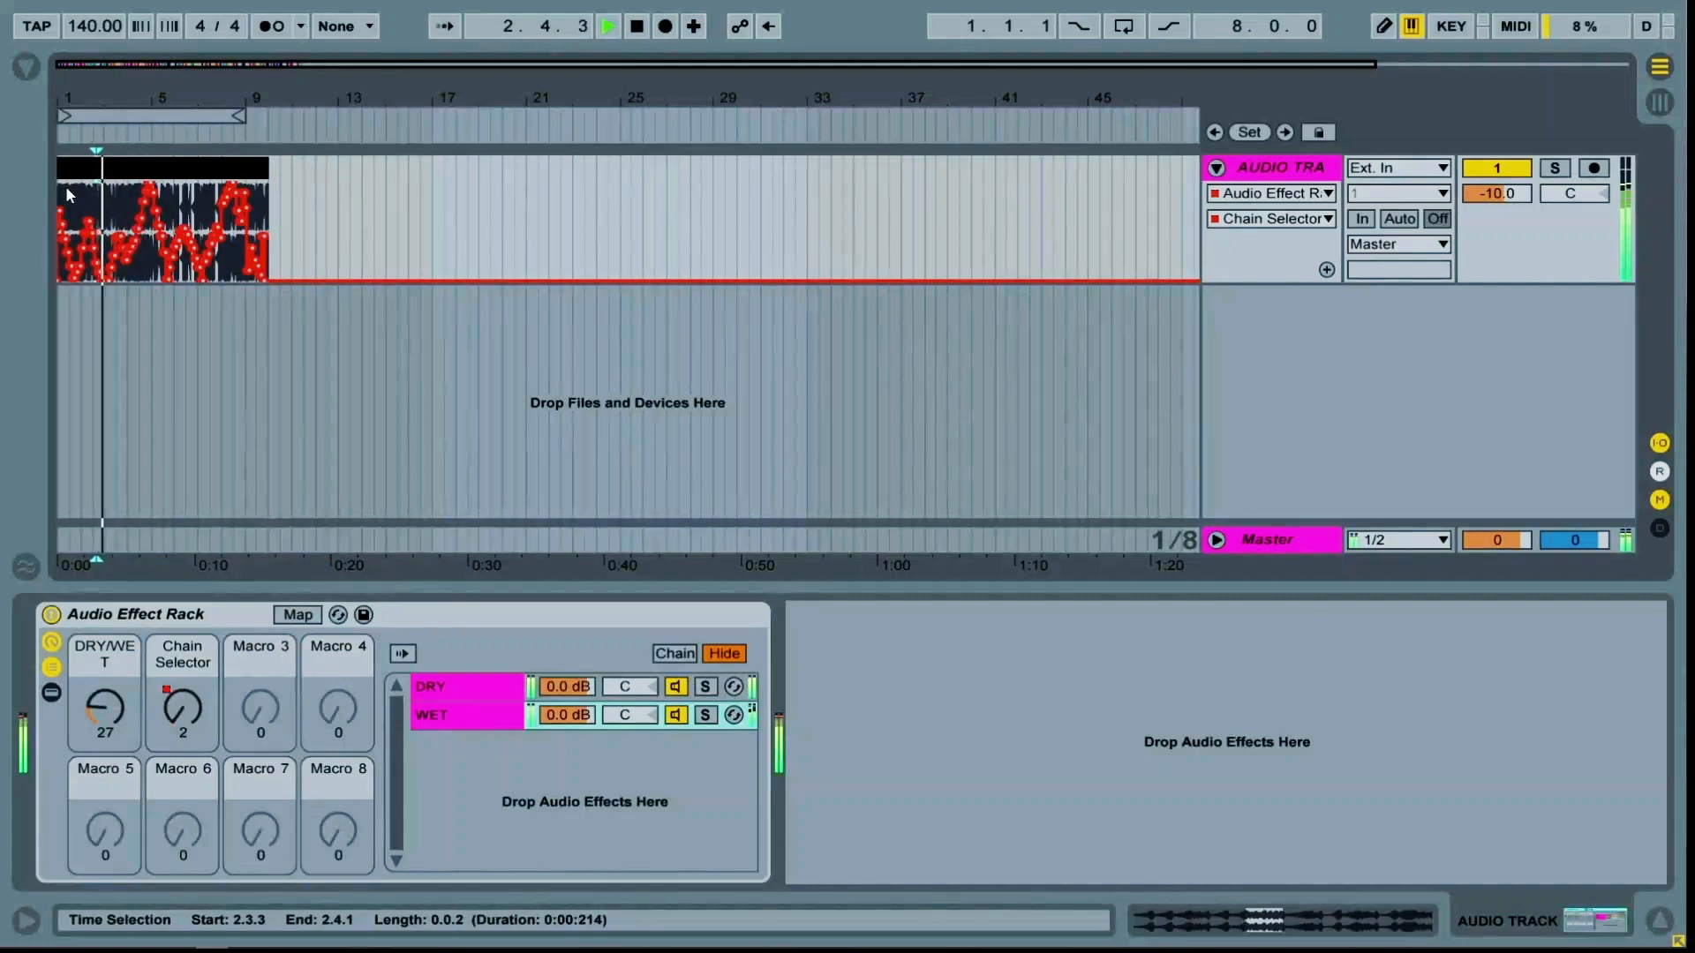
Play the arrangement from the start with loop playback switched on
double_click(635, 29)
key(space)
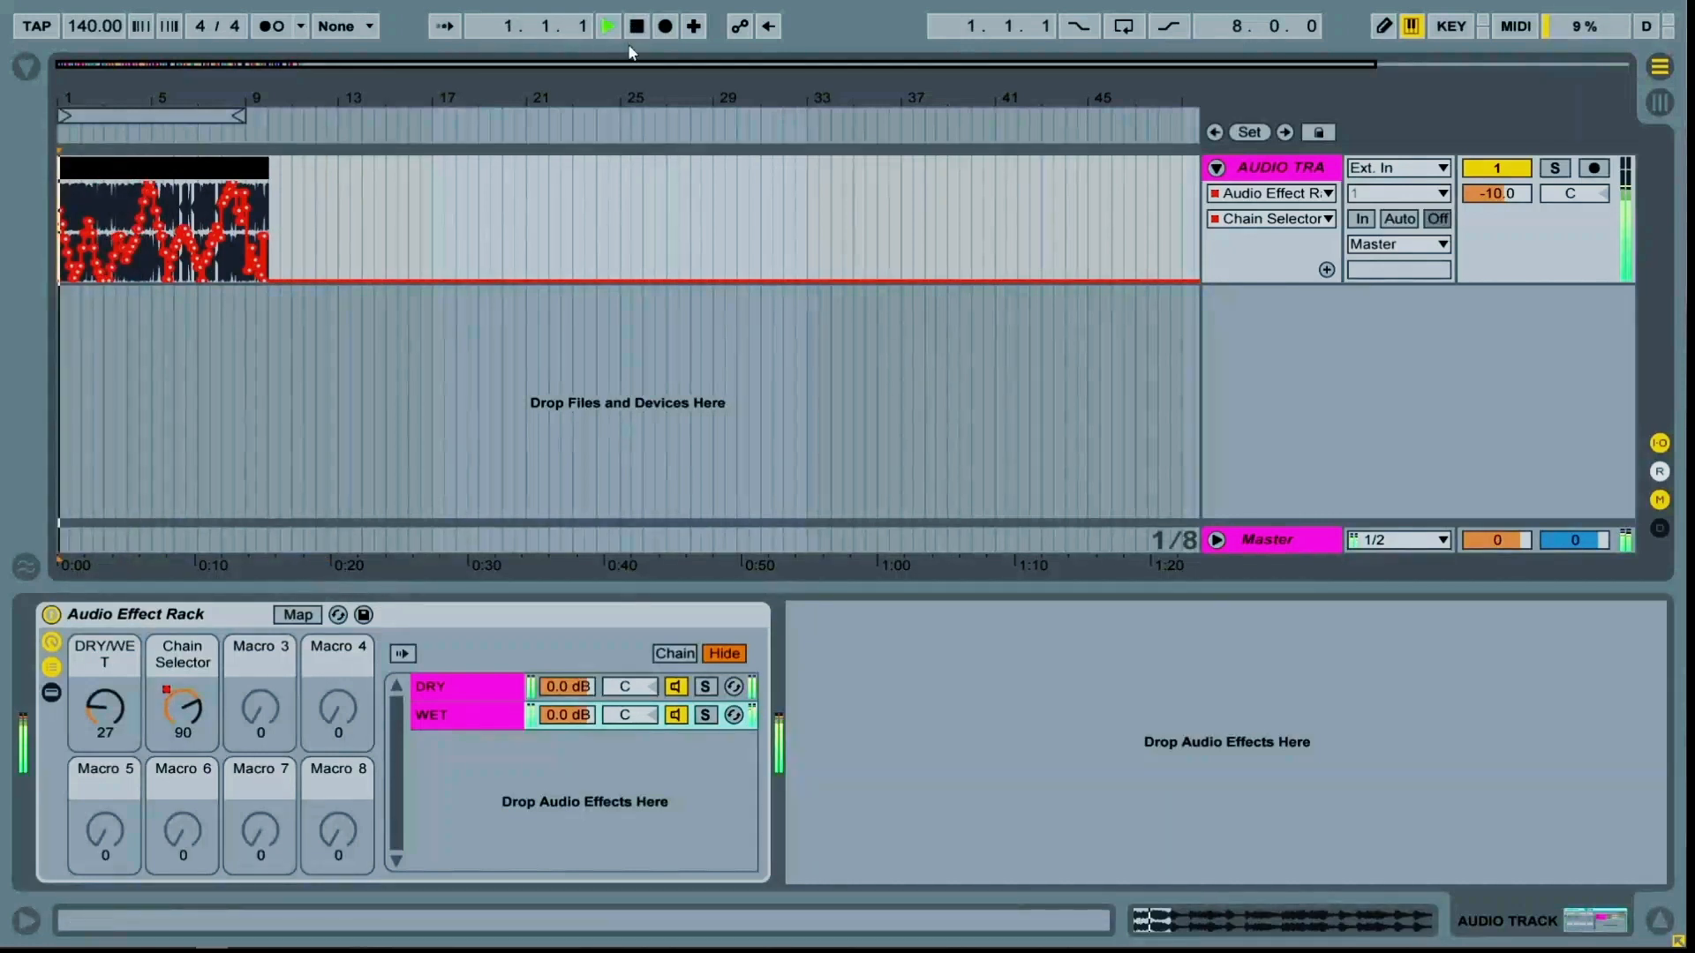
key(ctrl+l)
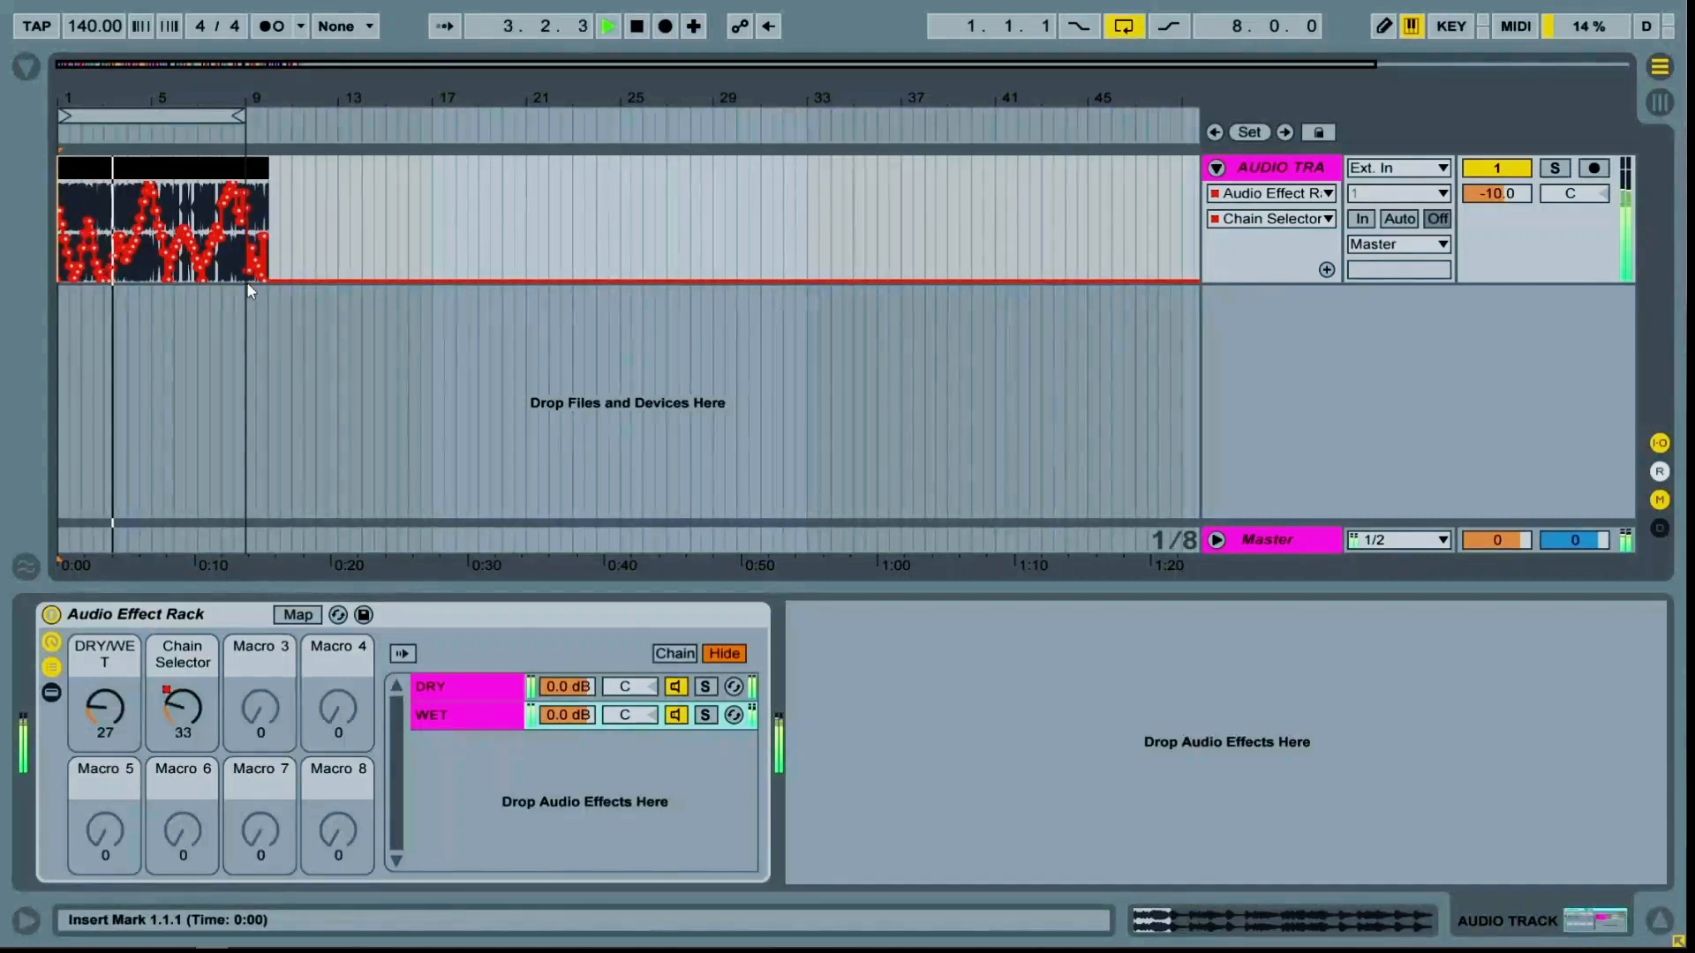
Open the device browser, add a Limiter after the Audio Effect Rack, and raise its gain to 24.0 dB
click(26, 67)
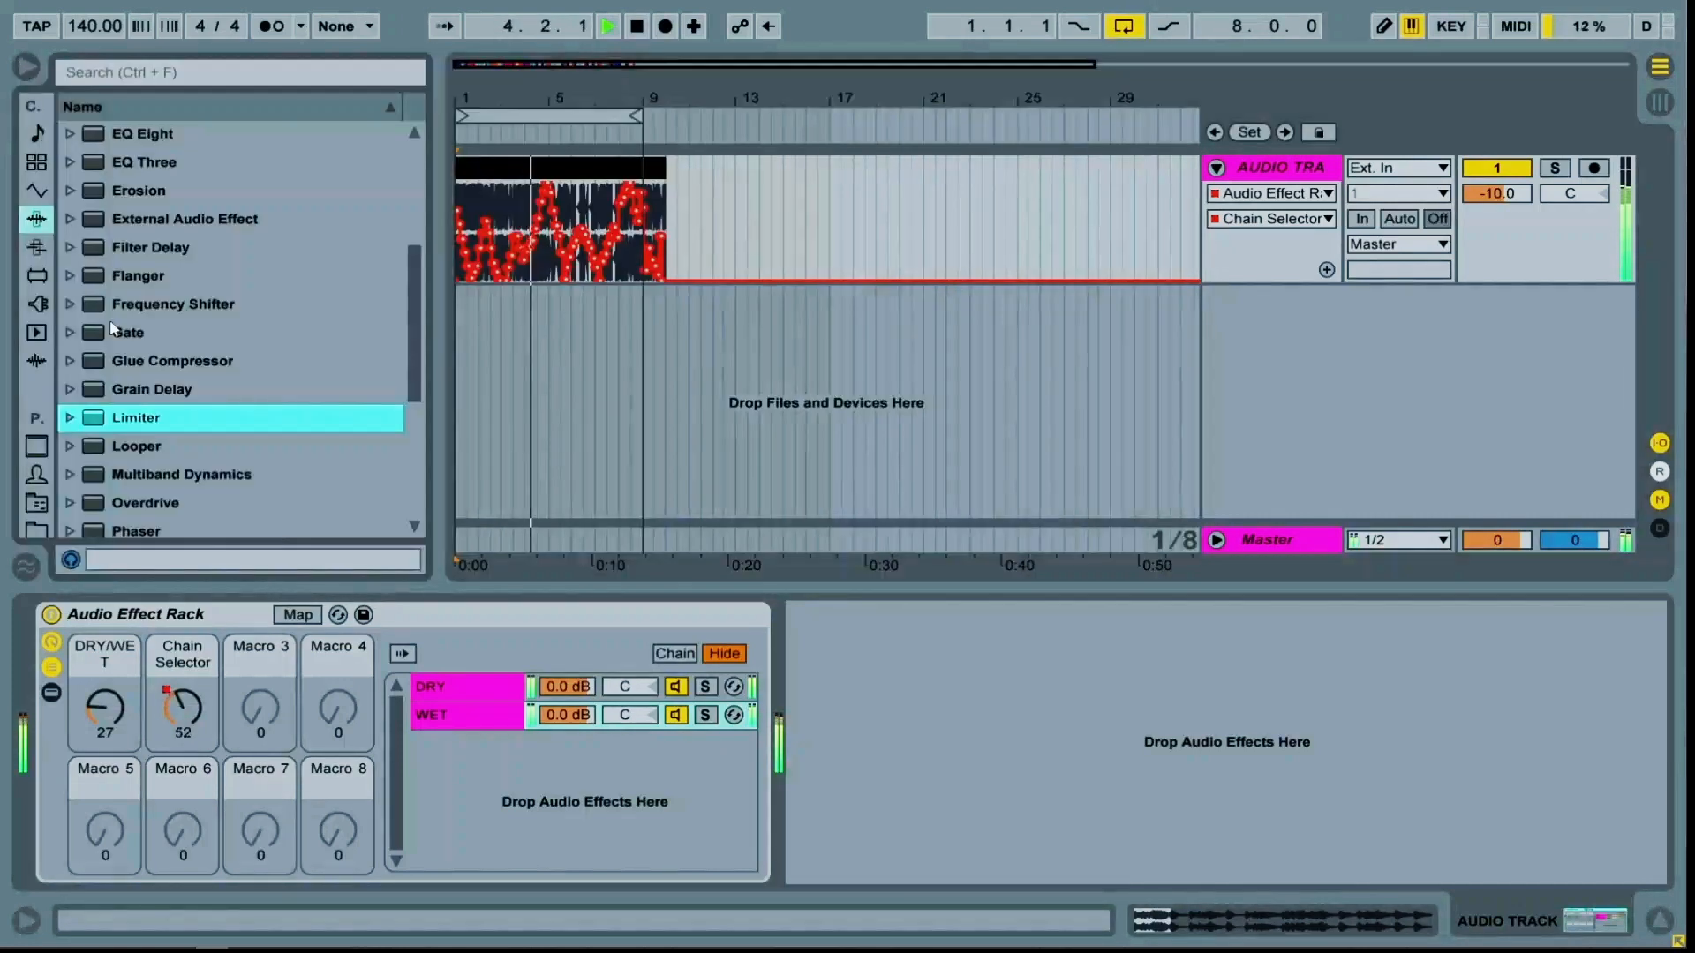
double_click(136, 418)
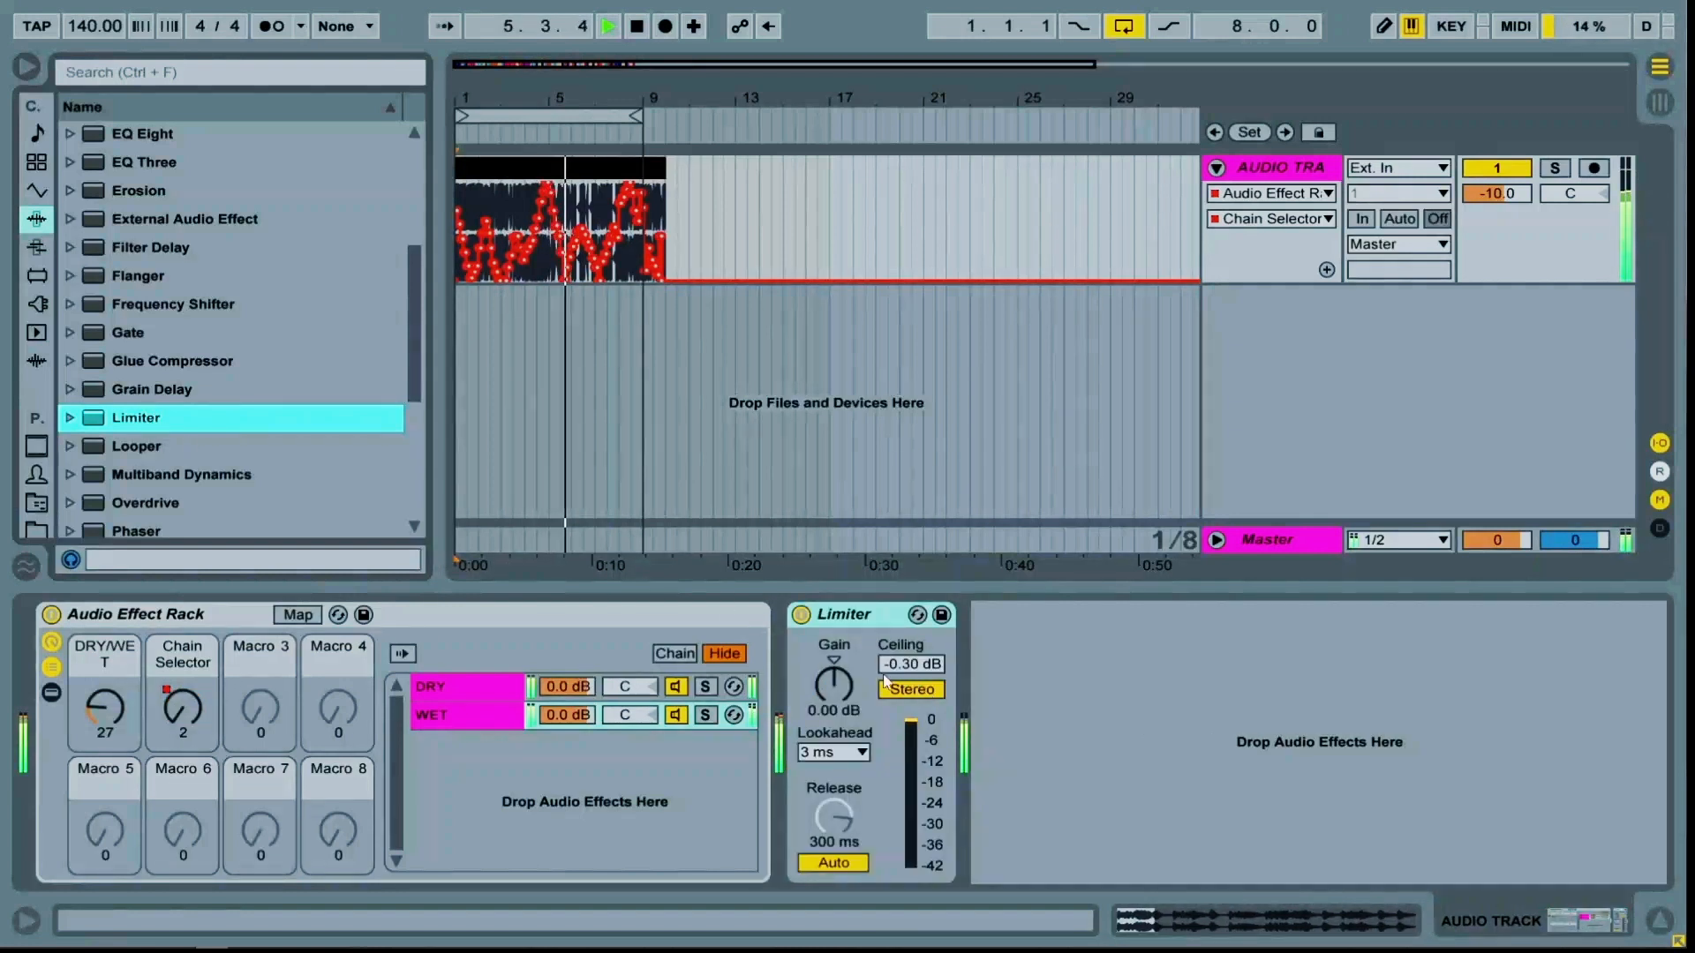
drag(904, 666, 833, 618)
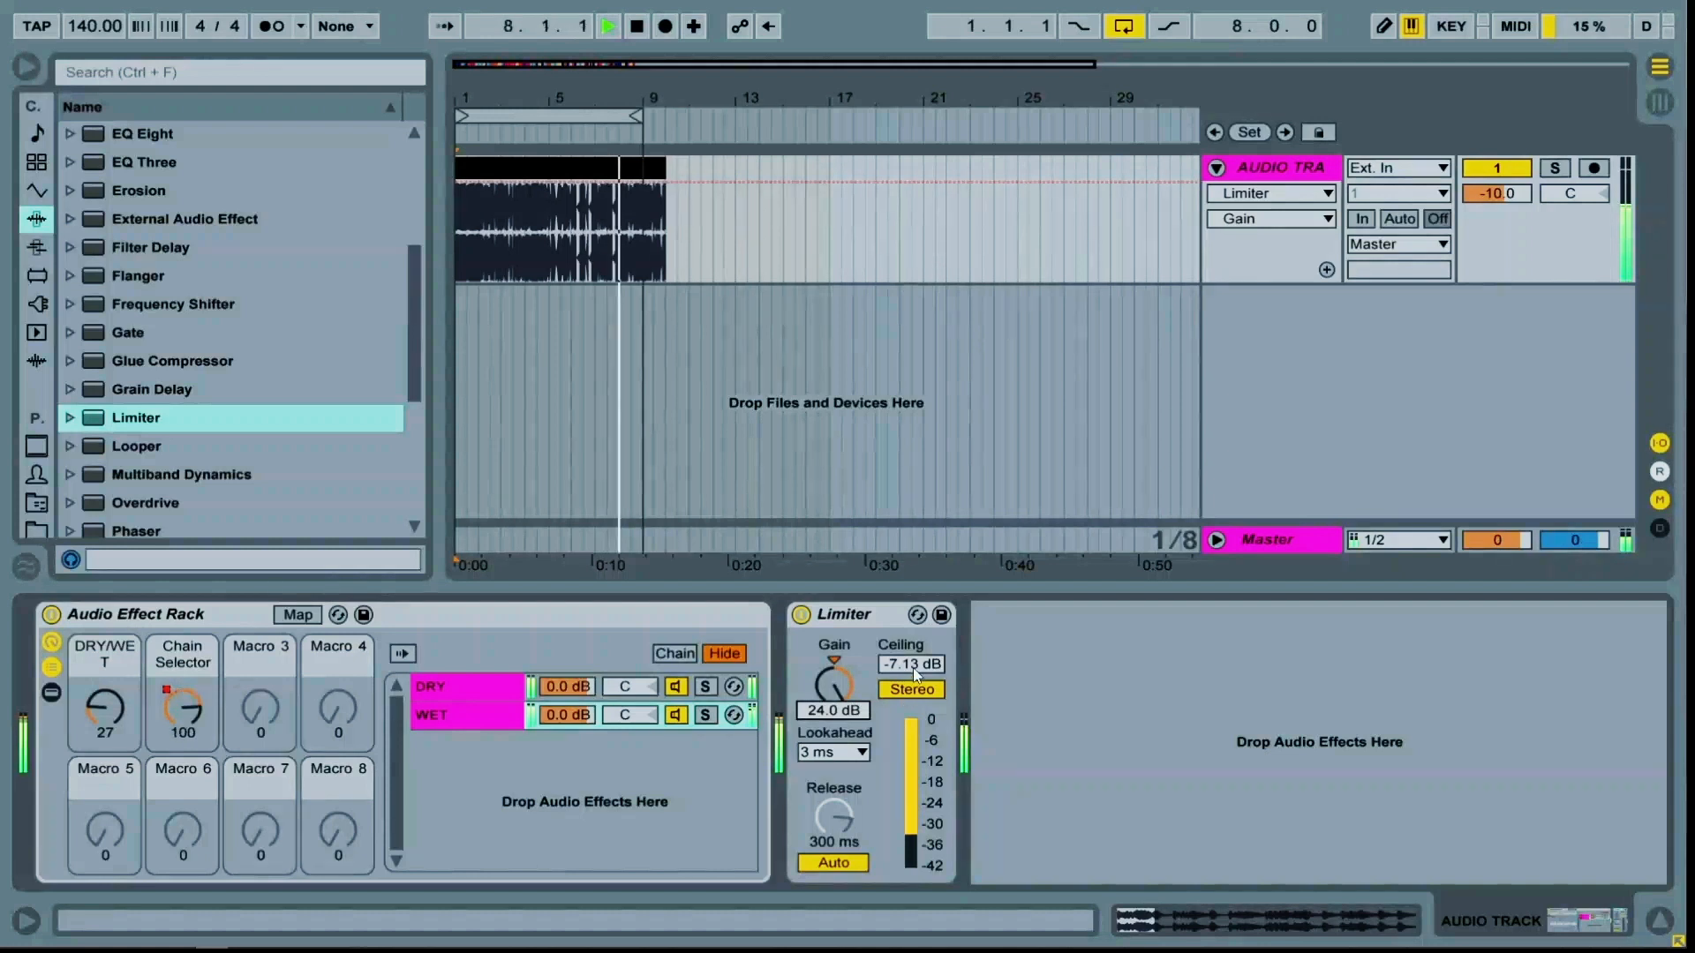
Set the Limiter's ceiling to -2.81 dB, turn off Auto release, and set release to 27.2 ms
drag(916, 675, 915, 644)
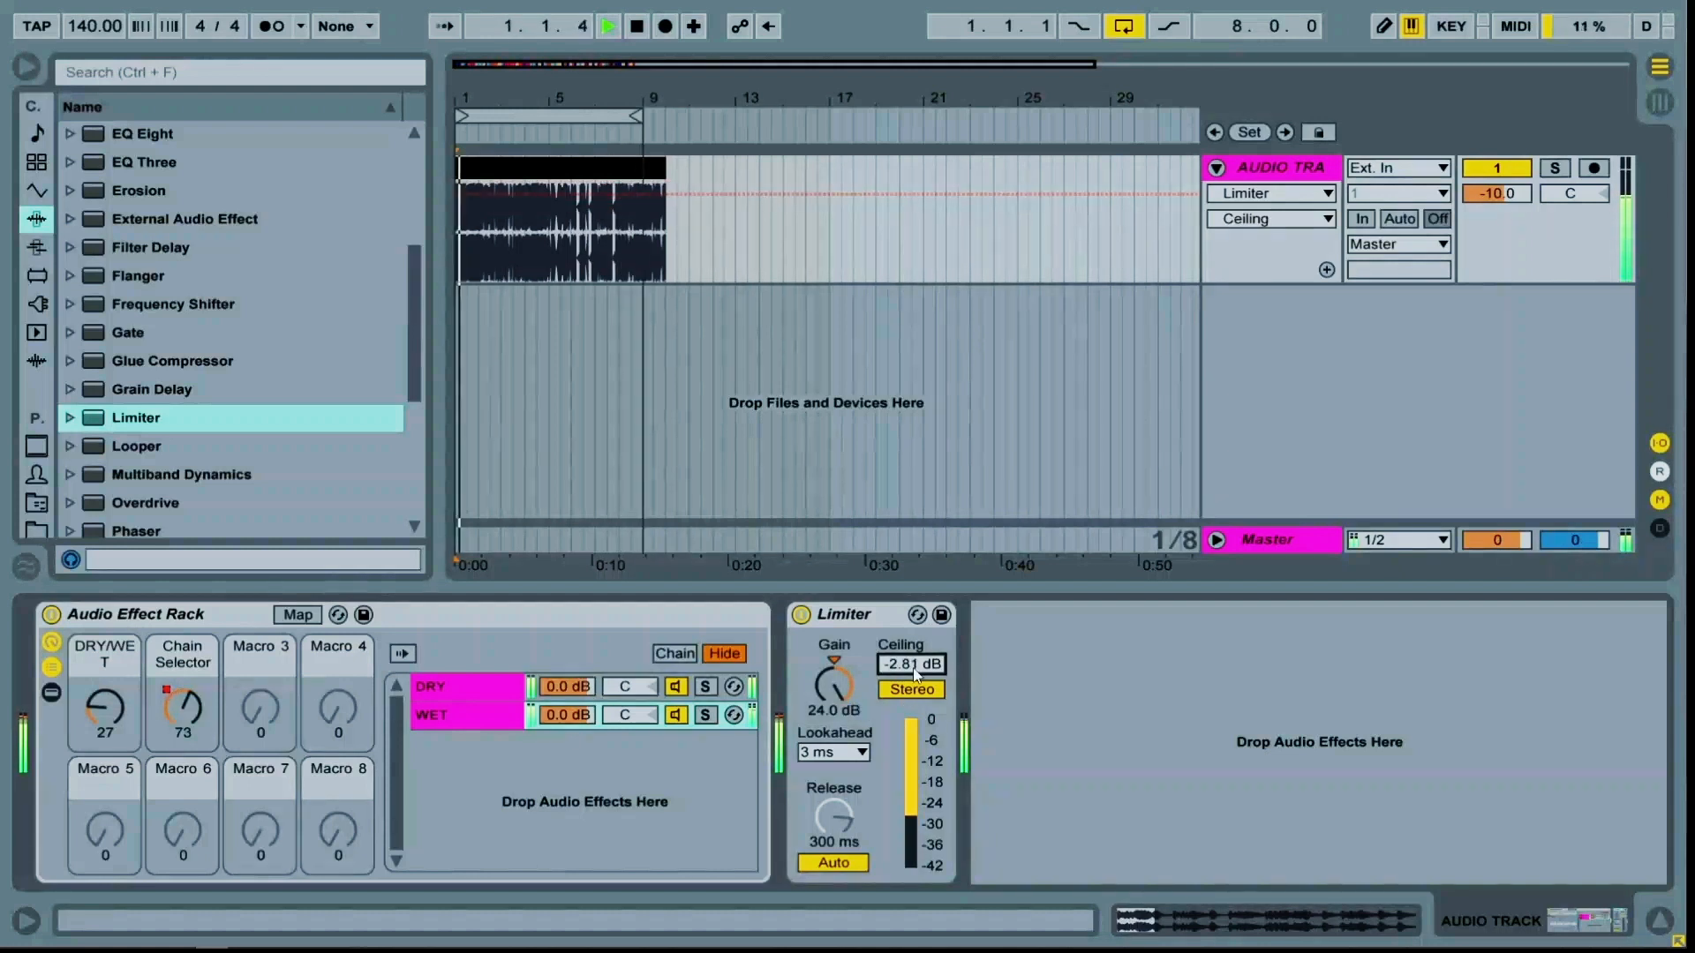
click(833, 862)
drag(833, 812, 831, 823)
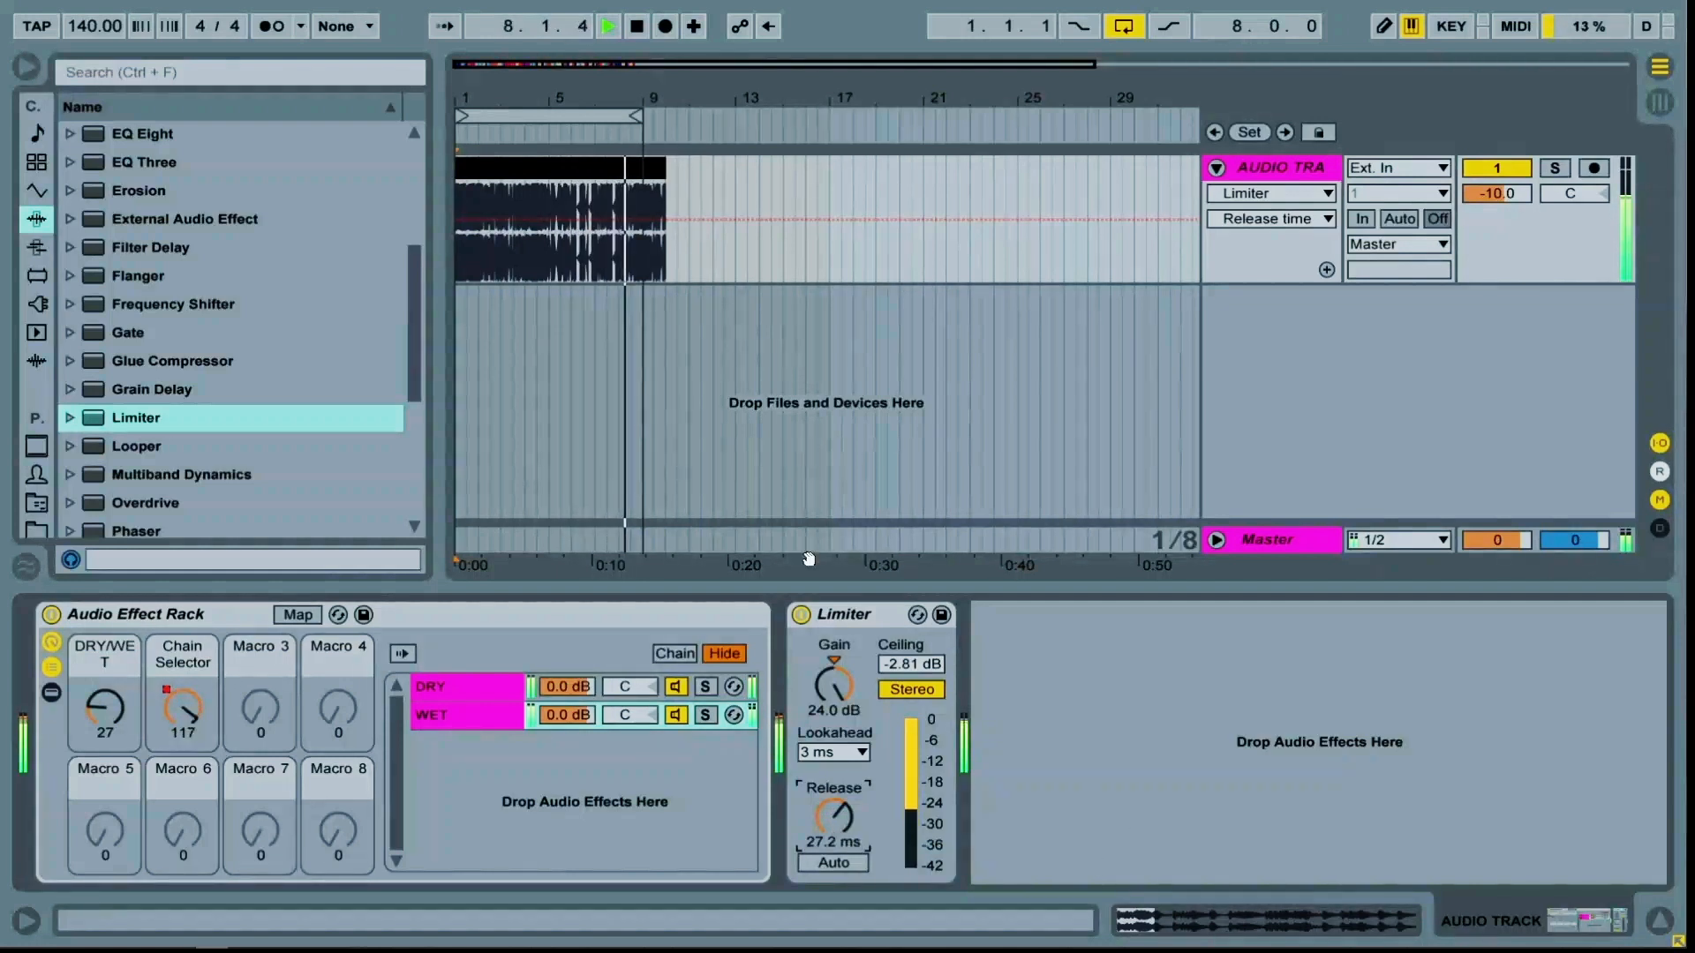
Stop playback and switch to Session View
key(space)
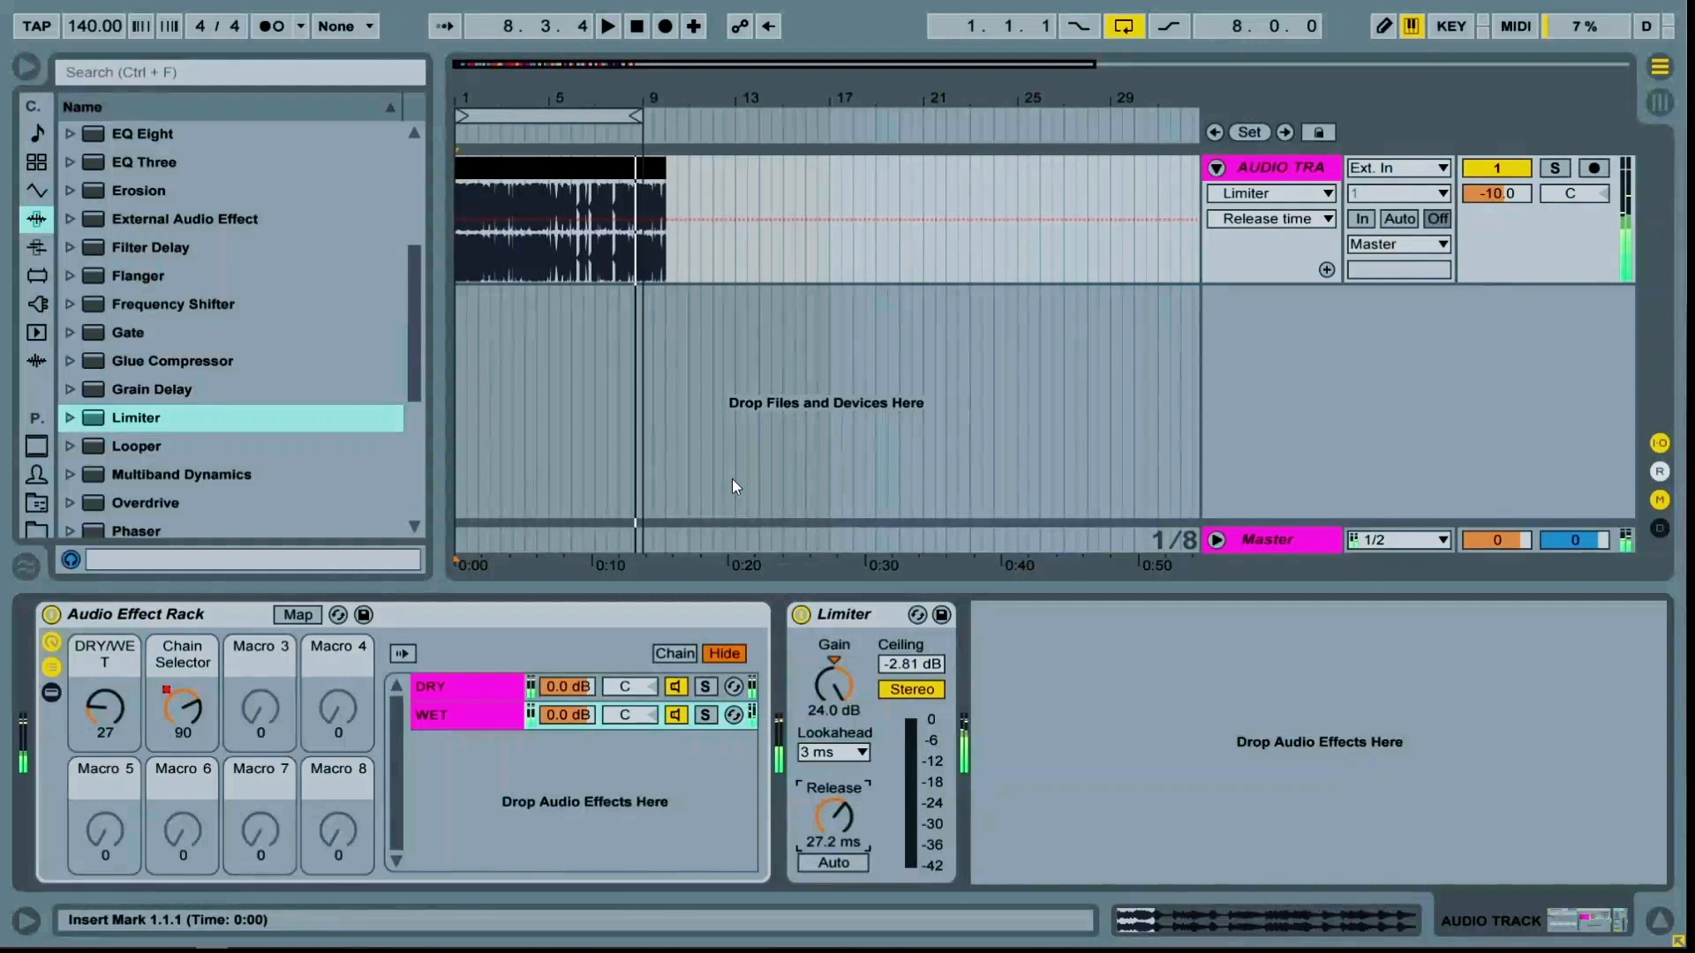
key(Tab)
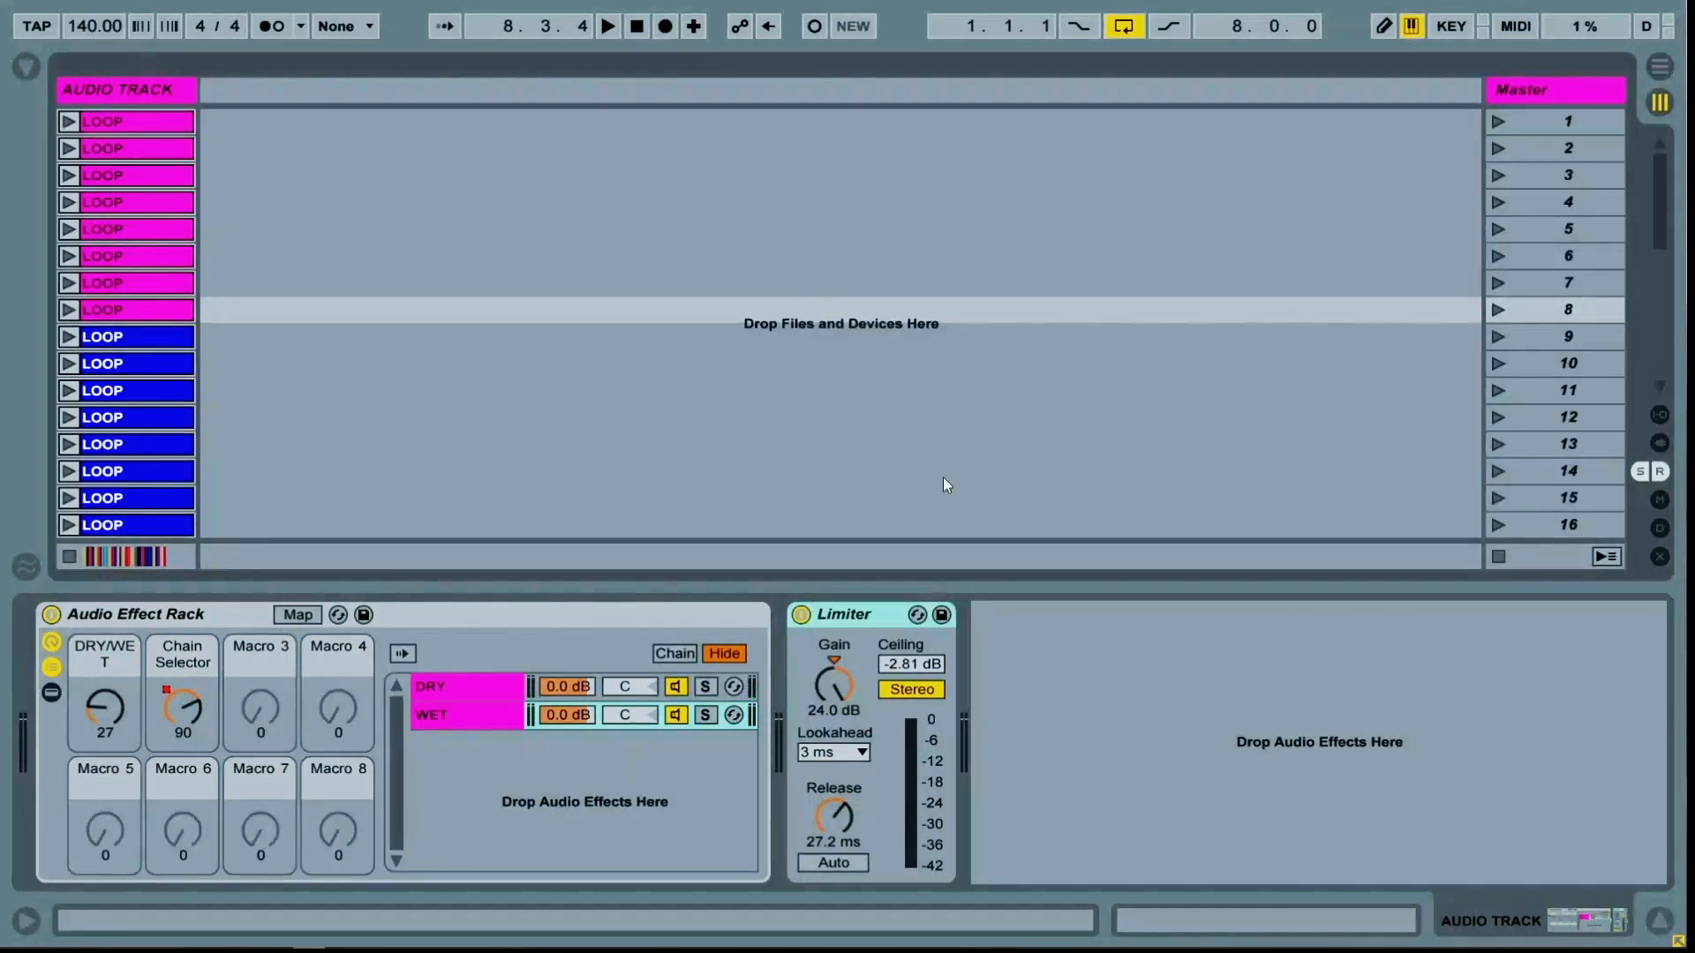